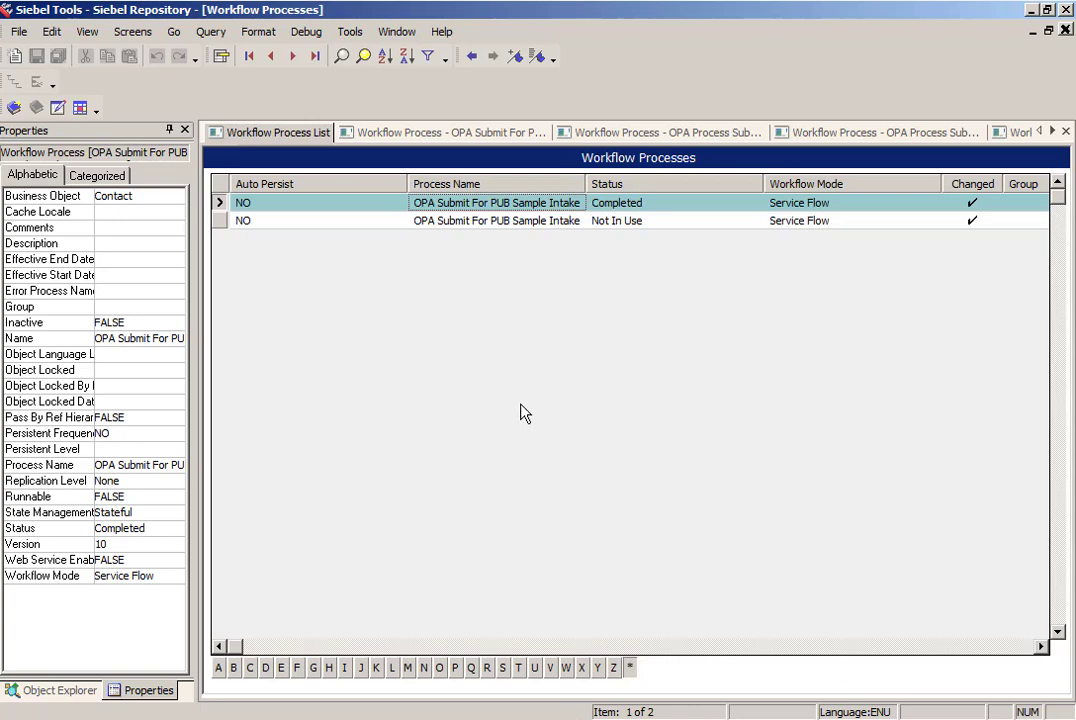
# Query the workflow processes for names matching *OPA*.
pyautogui.hotkey('ctrl', 'q')
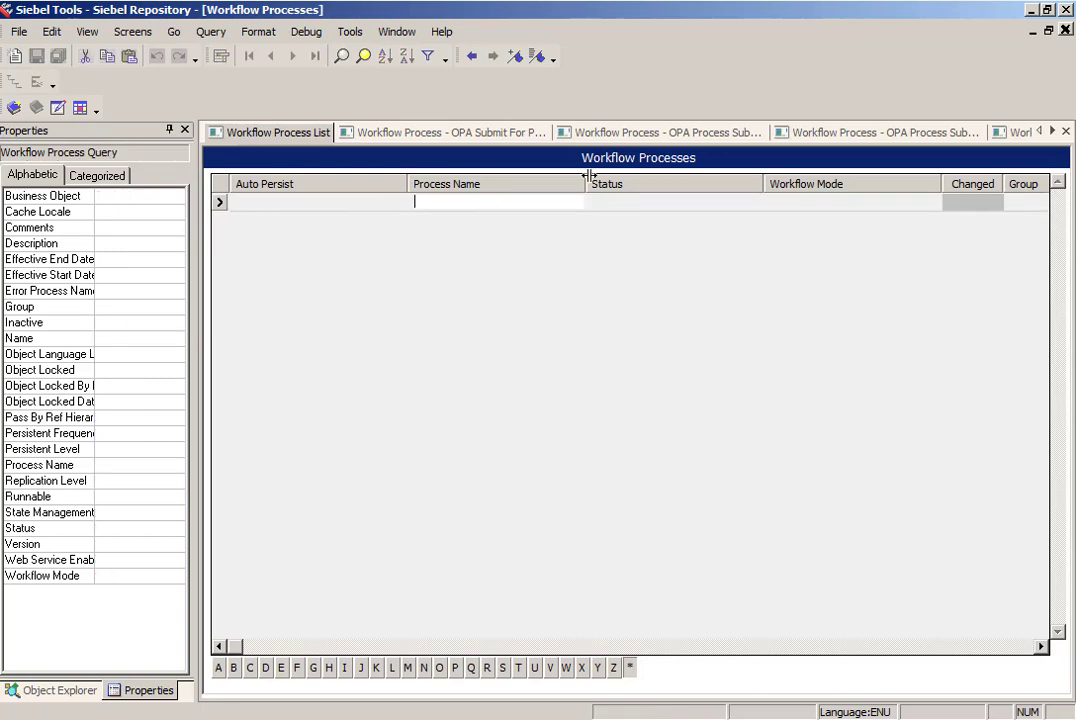
pyautogui.write('*OPA*')
pyautogui.press('Return')
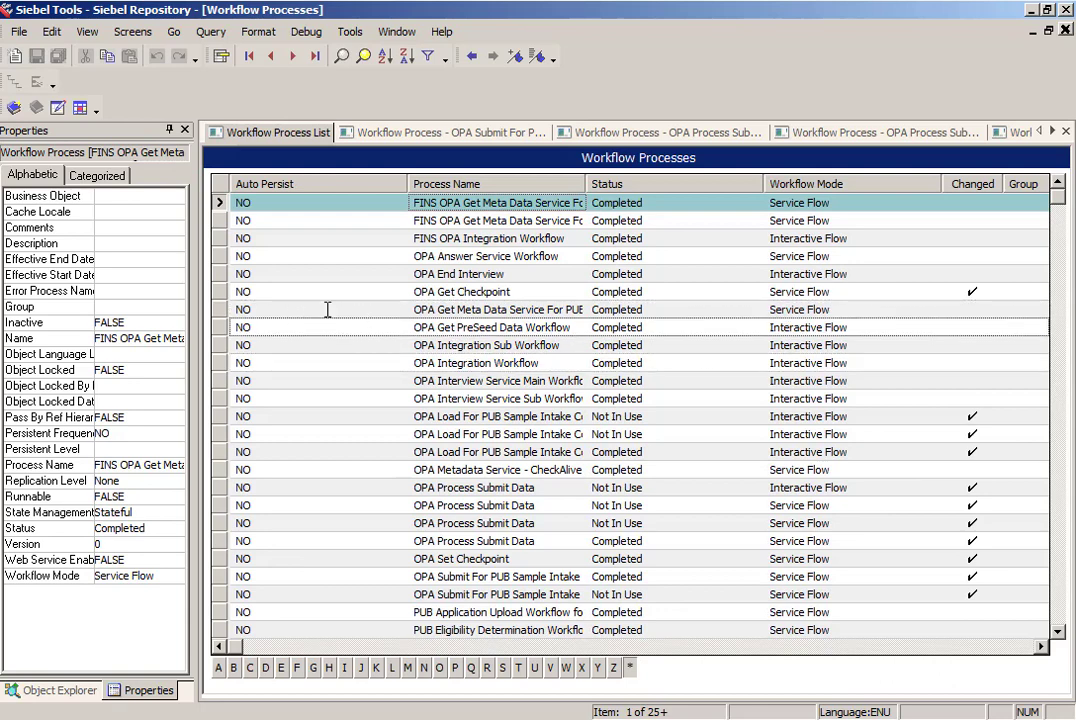
# Open the OPA Set Checkpoint workflow process in the Workflow Designer.
pyautogui.click(219, 294)
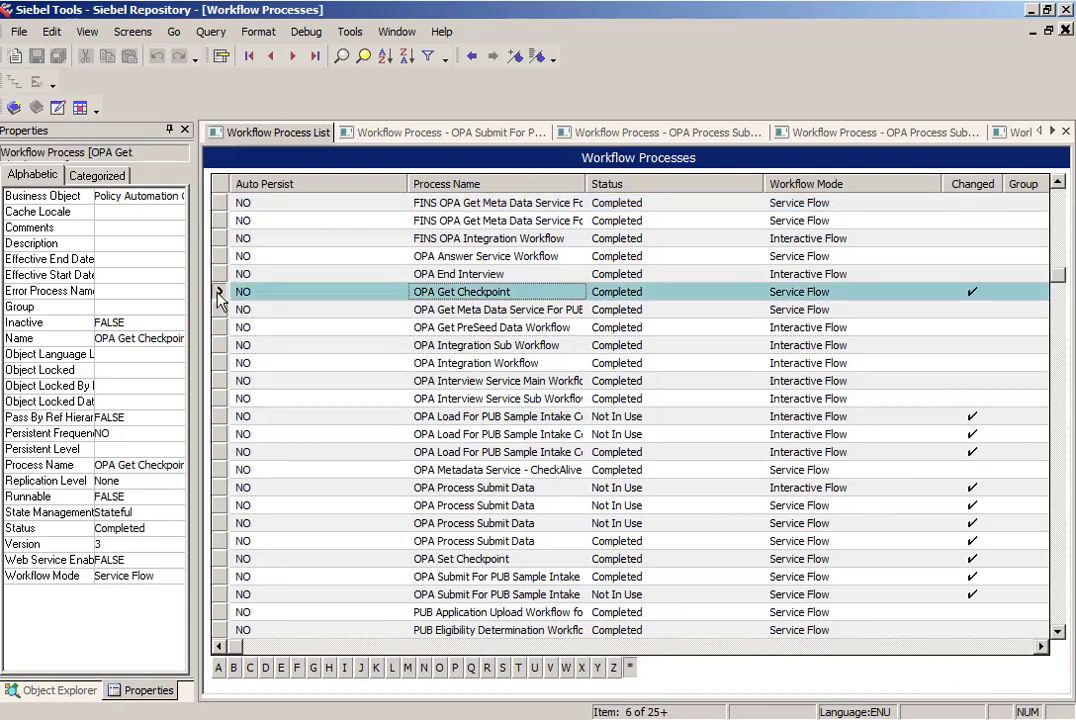
pyautogui.click(220, 541)
pyautogui.click(219, 559)
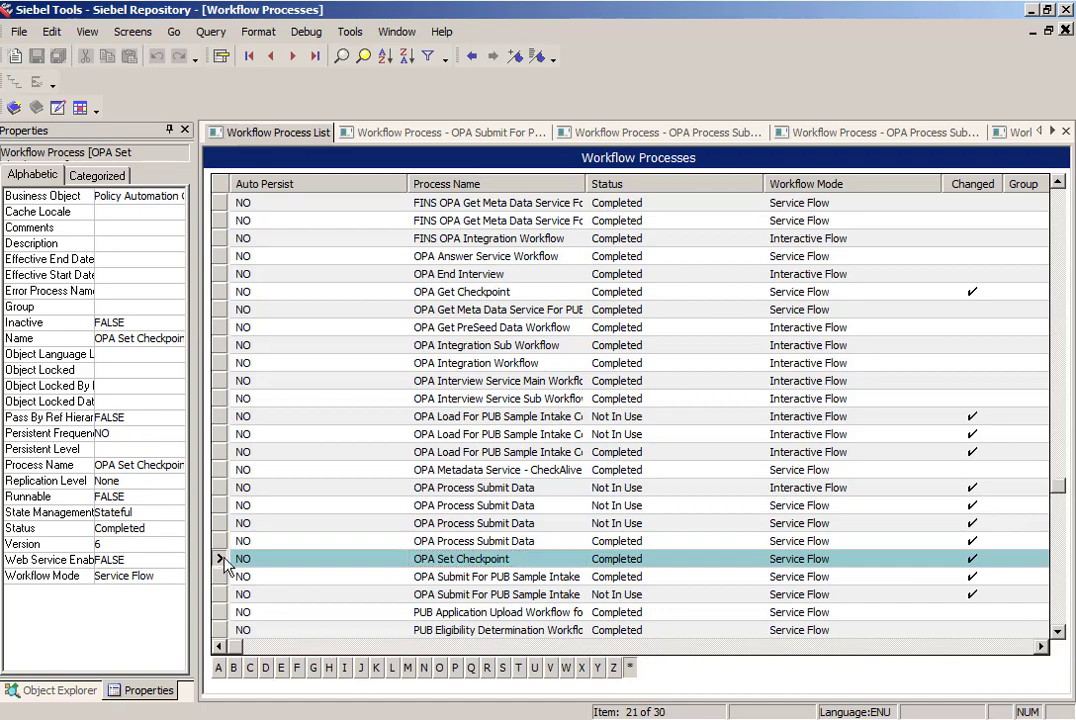
pyautogui.rightClick(225, 562)
pyautogui.click(250, 410)
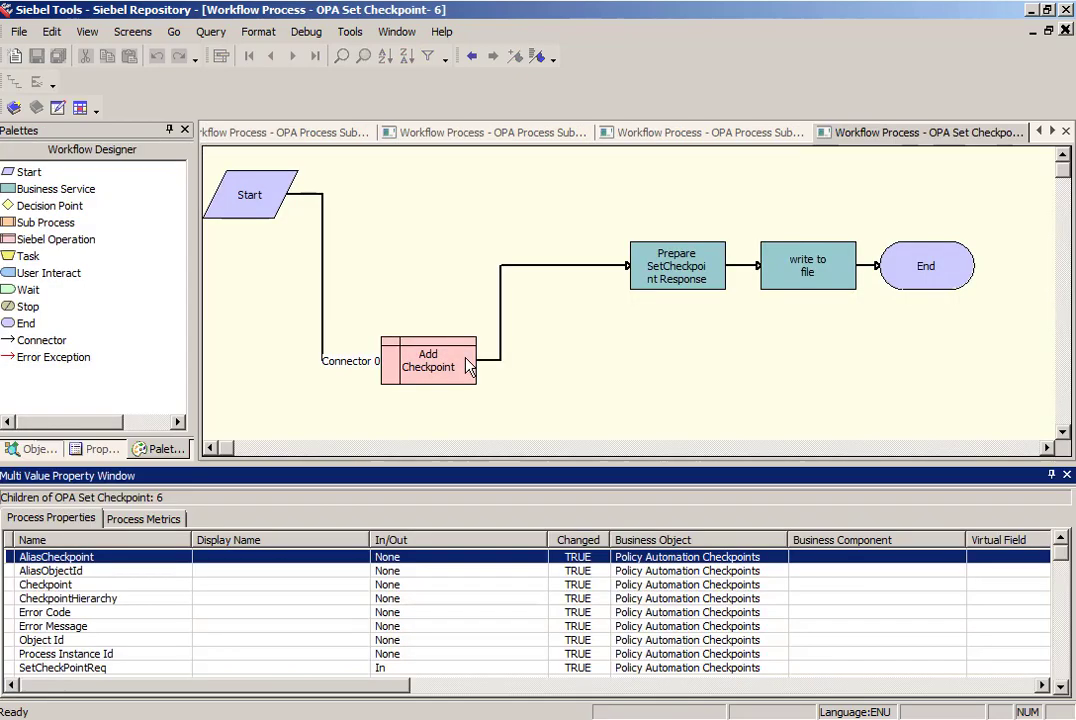
# Show the field input arguments and properties of the Add Checkpoint step, widening the properties area to read the full values.
pyautogui.click(470, 366)
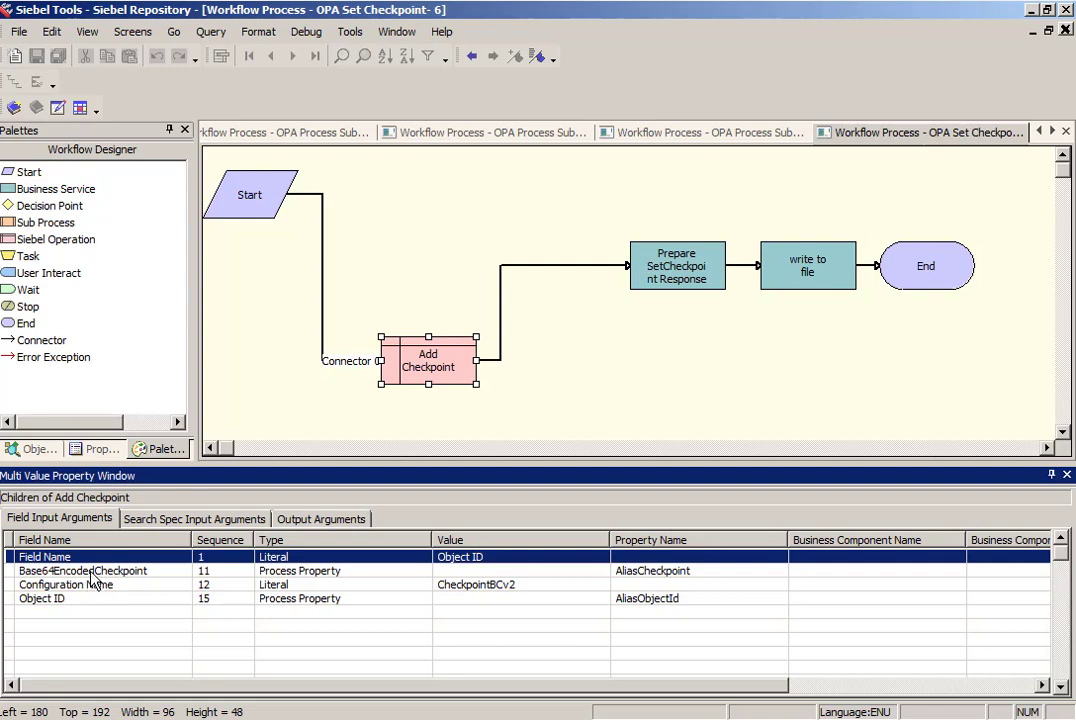
pyautogui.click(97, 448)
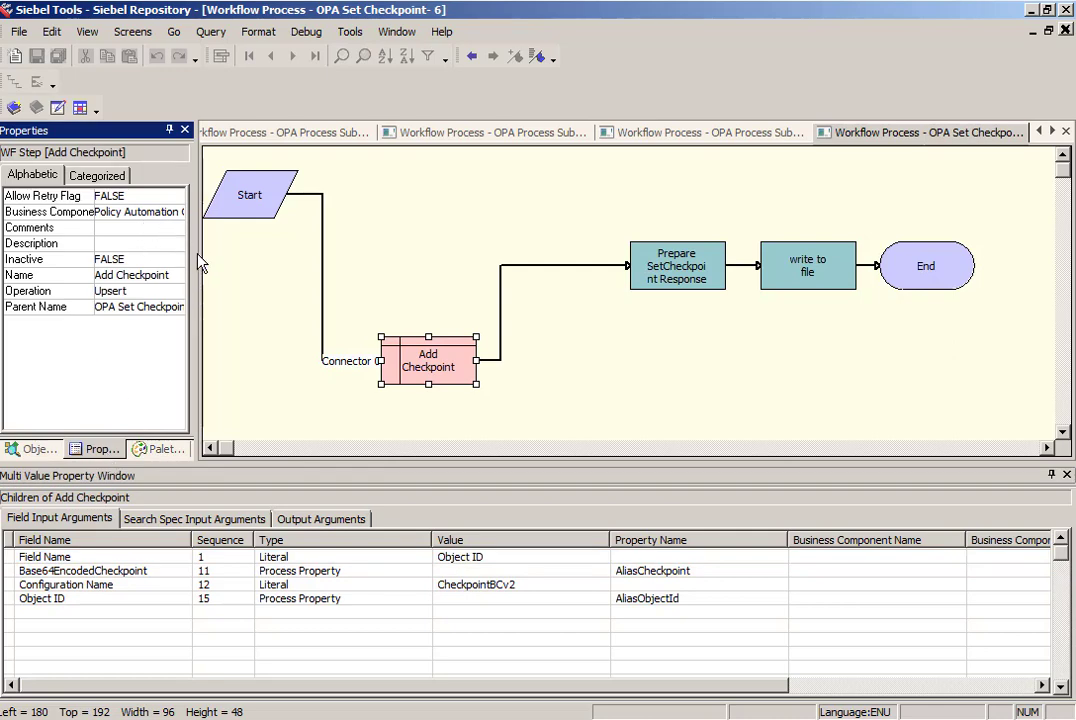
pyautogui.moveTo(197, 262); pyautogui.dragTo(300, 257)
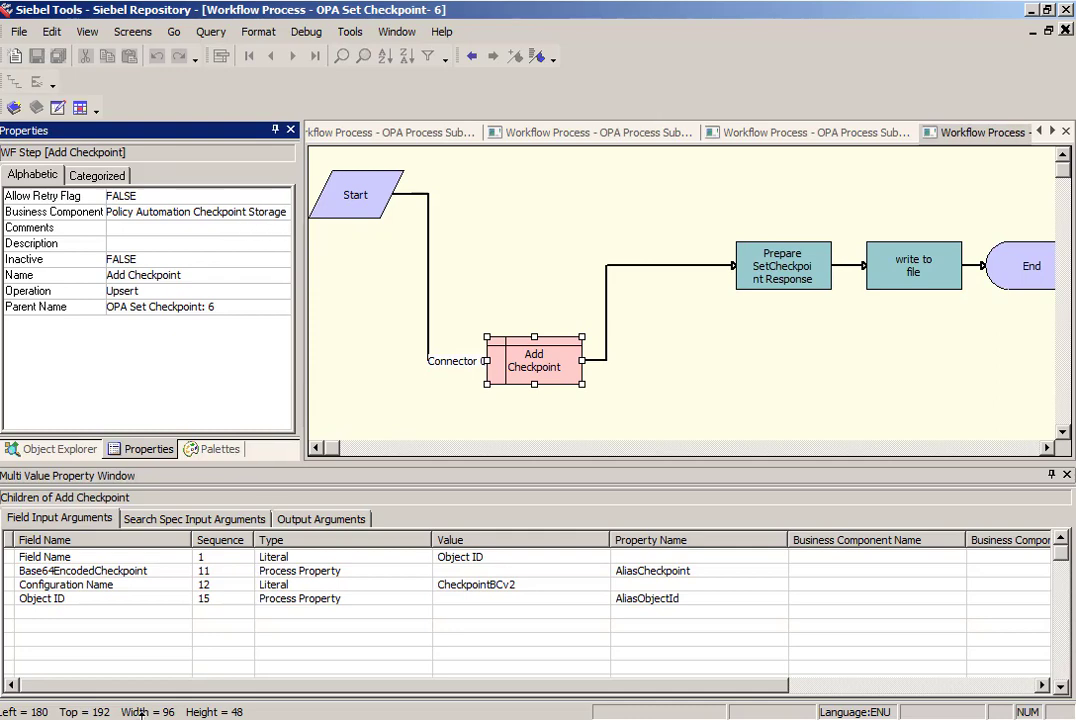
# Query the business components for names starting with "Policy Aut" and check which table Policy Automation Checkpoint Storage uses.
pyautogui.click(50, 449)
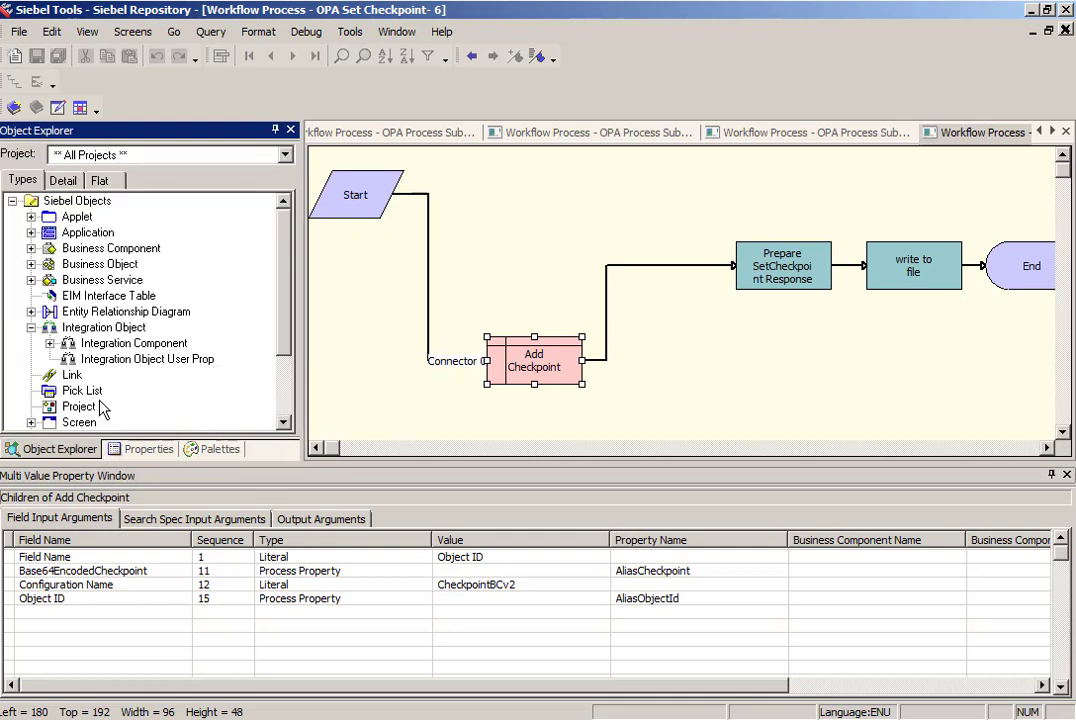
pyautogui.click(112, 248)
pyautogui.hotkey('ctrl', 'q')
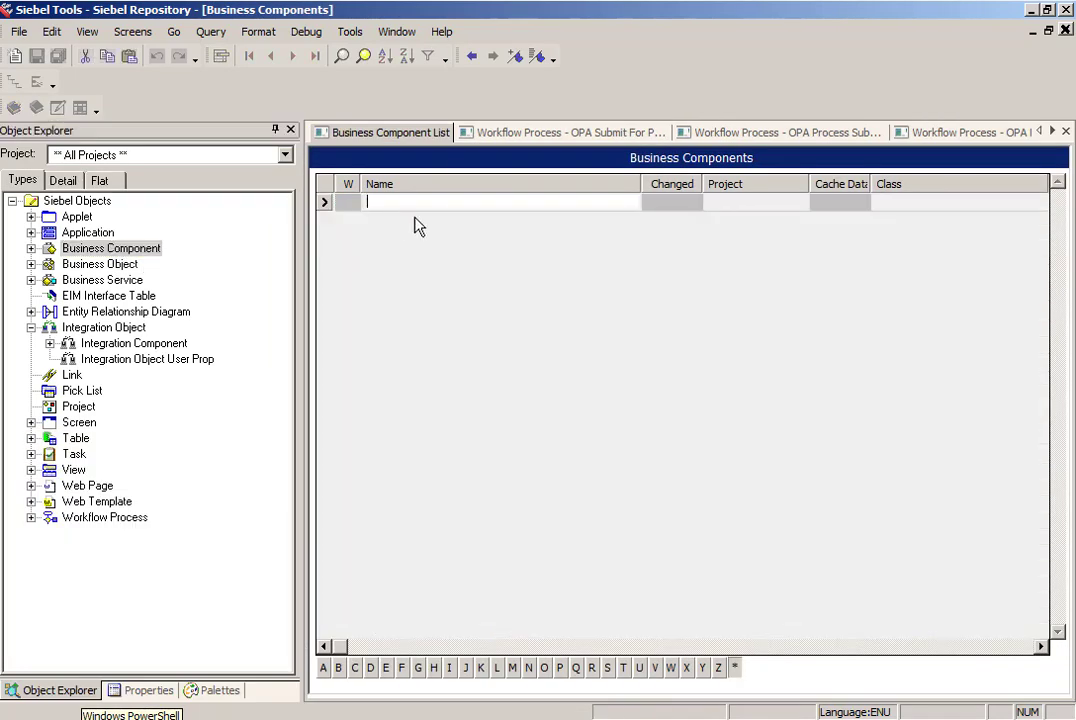
pyautogui.write('Policy Aut')
pyautogui.press('Return')
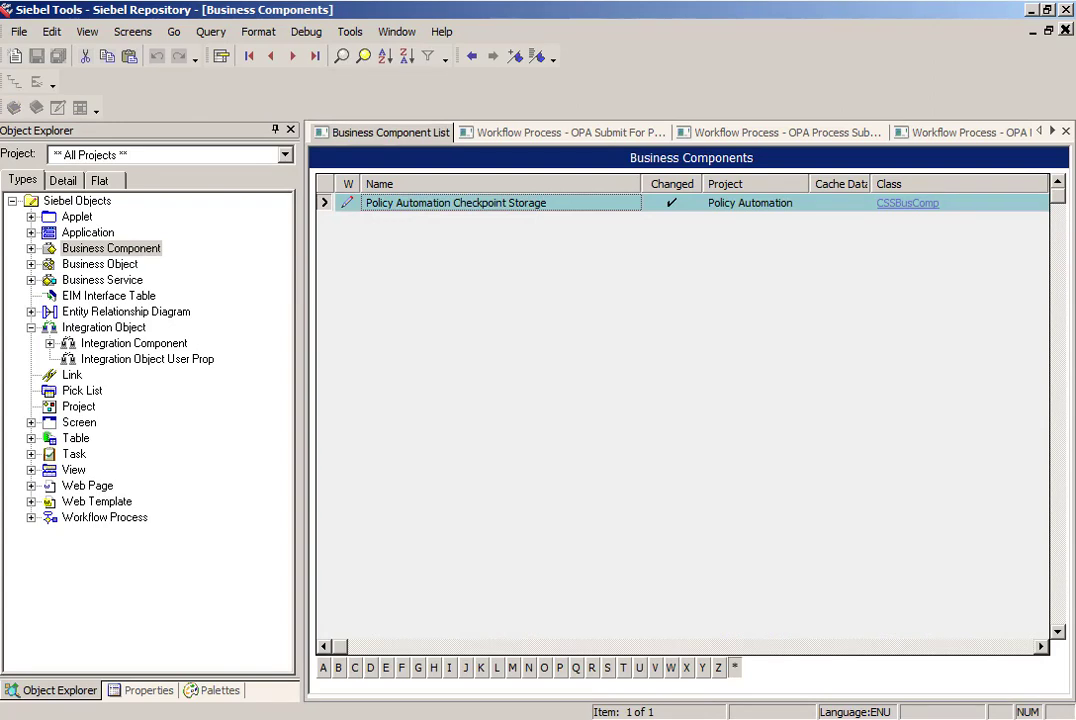
pyautogui.click(990, 648)
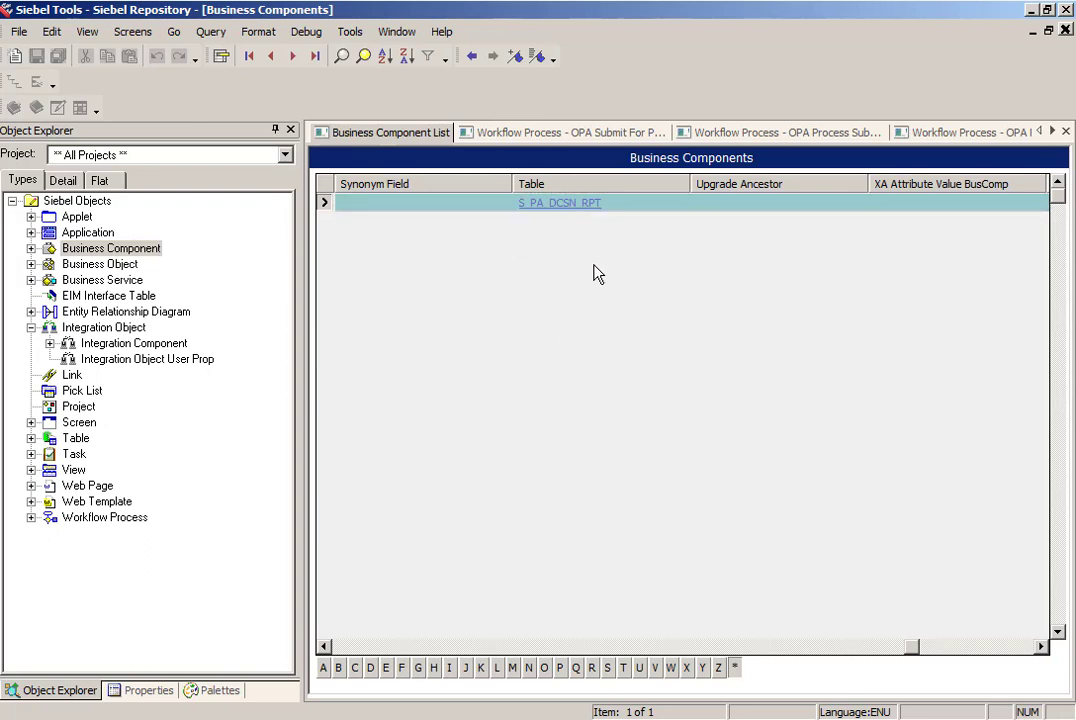
pyautogui.click(345, 648)
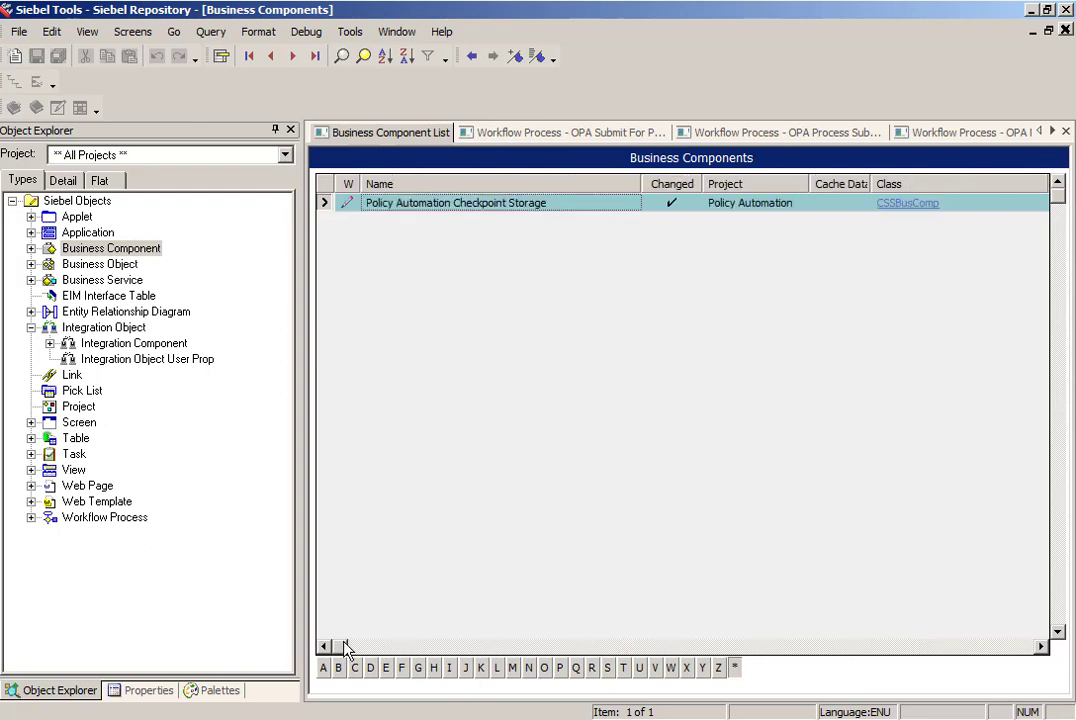
# Query the business components for names matching *Check*.
pyautogui.click(76, 440)
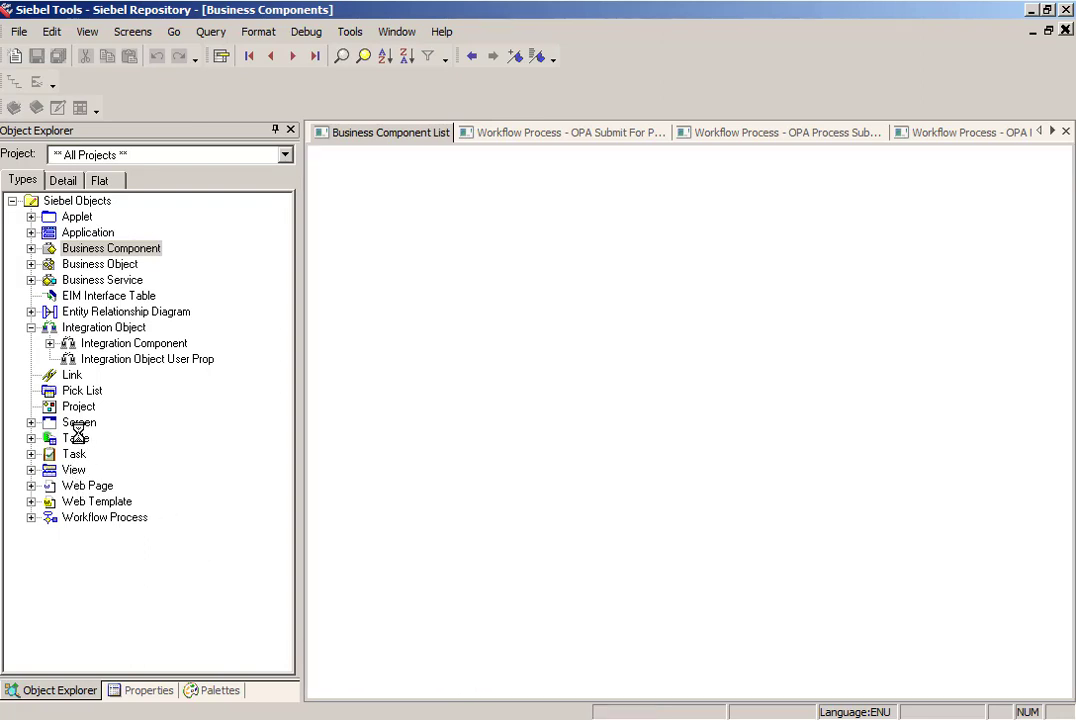
pyautogui.click(113, 250)
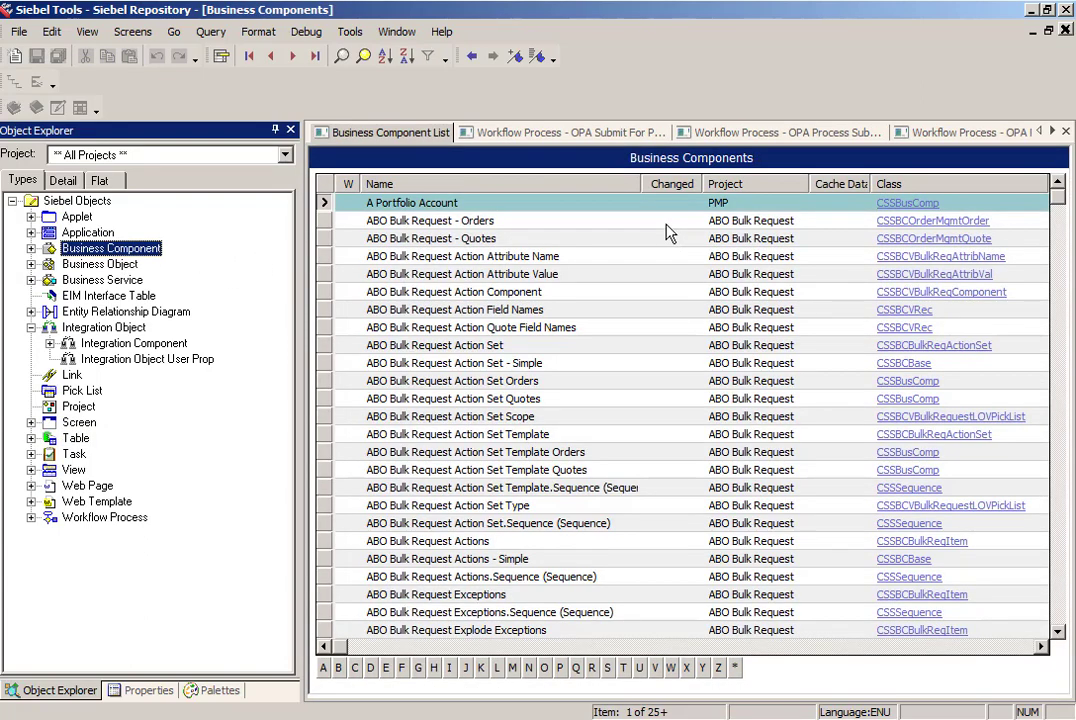
pyautogui.hotkey('ctrl', 'q')
pyautogui.write('*')
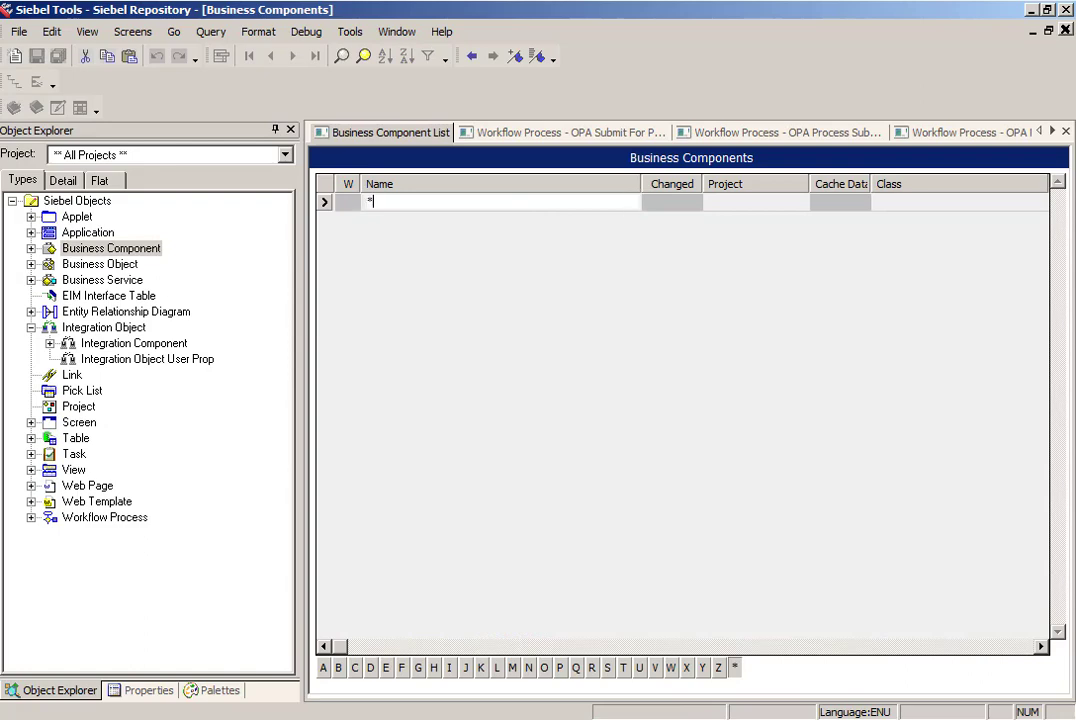
pyautogui.write('Check*')
pyautogui.press('Return')
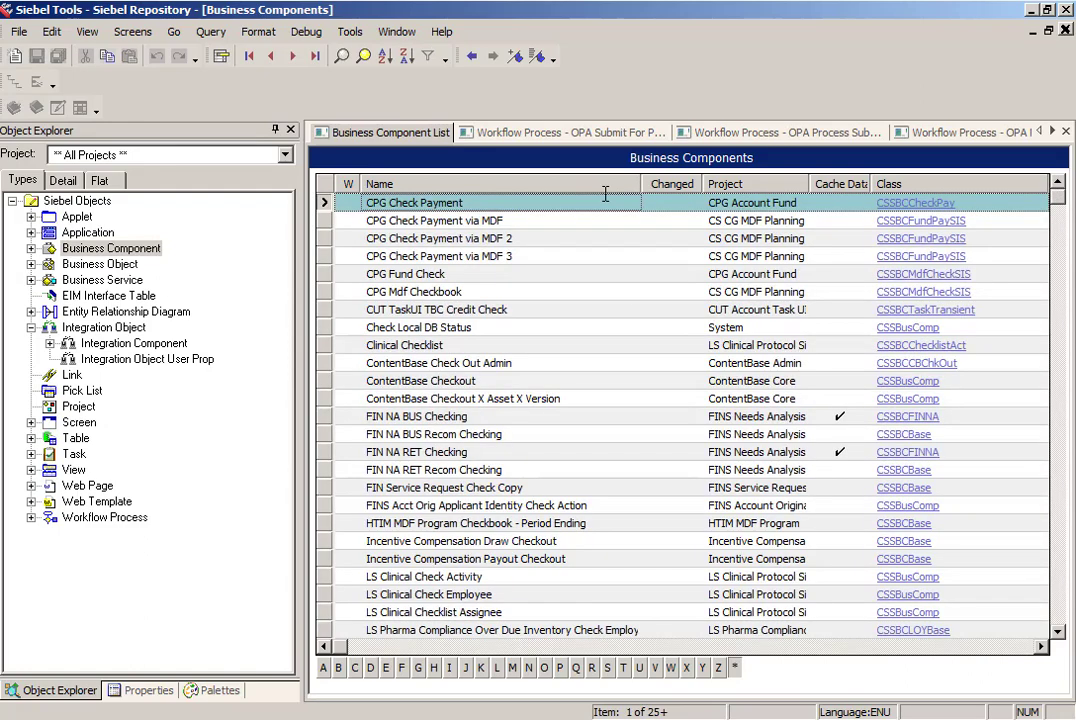
# Query the business components for records flagged as changed.
pyautogui.hotkey('ctrl', 'q')
pyautogui.click(670, 203)
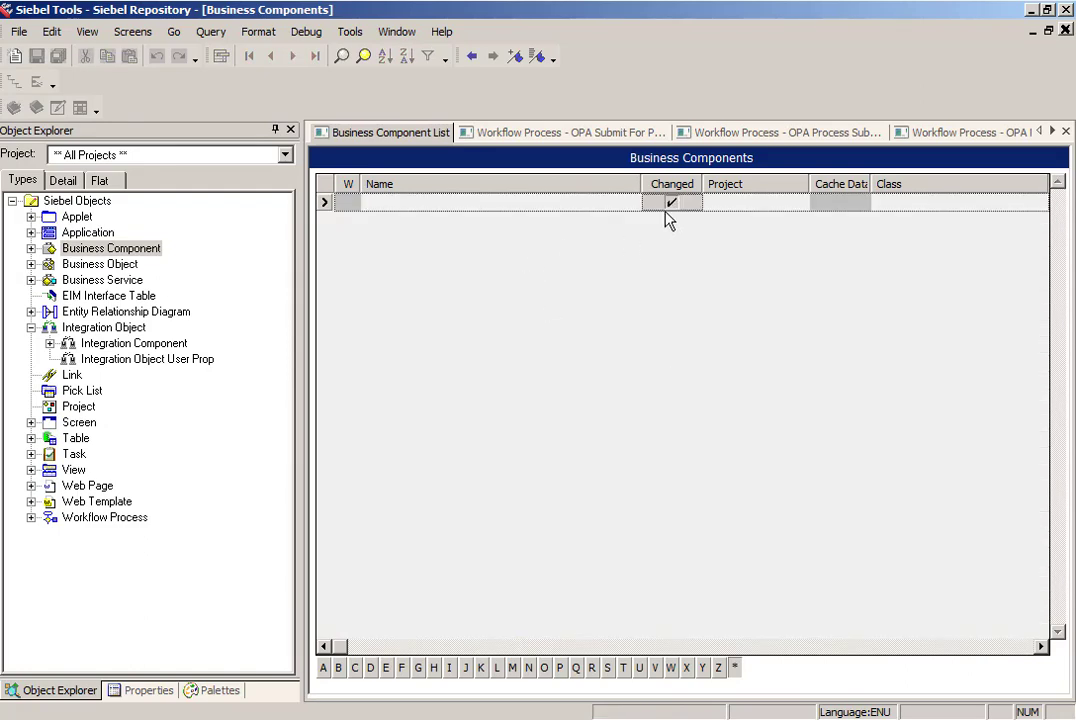
pyautogui.press('Return')
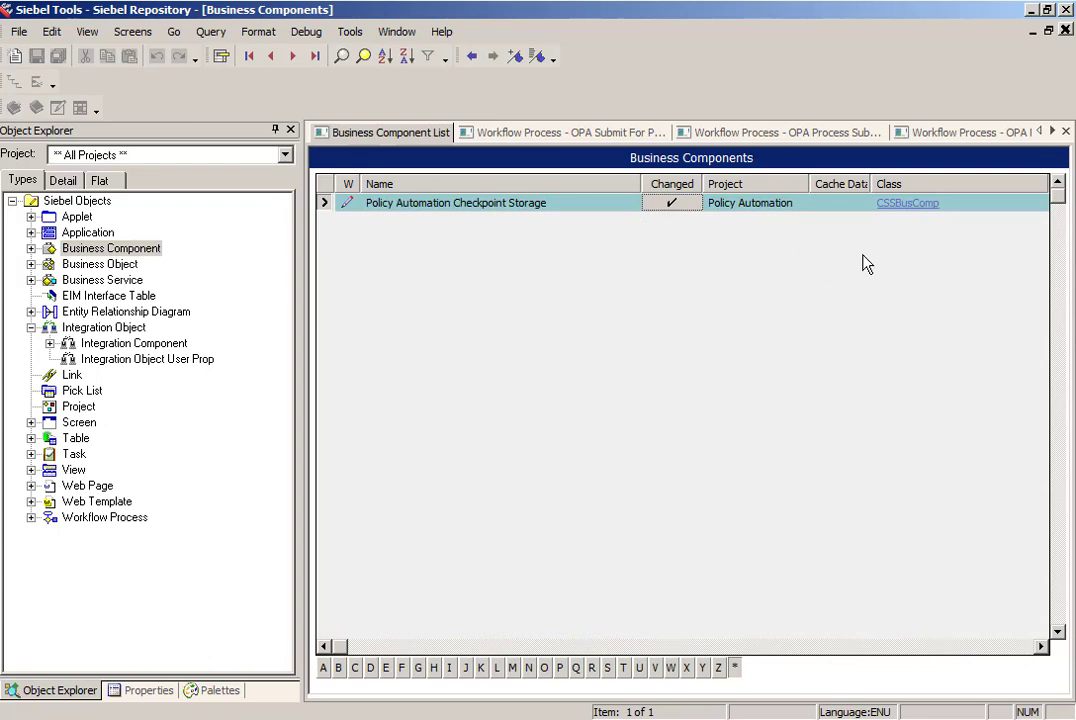
# Copy the table name from the Table column of the Policy Automation Checkpoint Storage business component.
pyautogui.press('Tab')
pyautogui.press('Tab')
pyautogui.press('Tab')
pyautogui.press('Tab')
pyautogui.press('Tab')
pyautogui.press('Tab')
pyautogui.press('Tab')
pyautogui.press('Tab')
pyautogui.press('Tab')
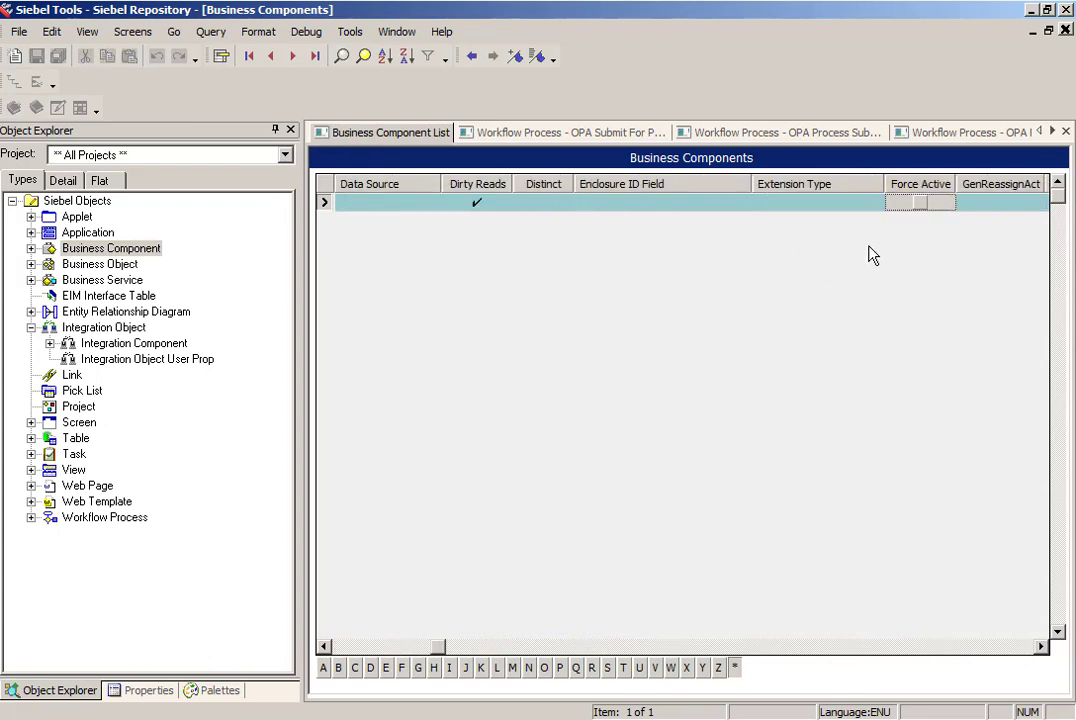
pyautogui.press('Tab')
pyautogui.press('Tab')
pyautogui.press('Tab')
pyautogui.press('Tab')
pyautogui.press('Tab')
pyautogui.press('Tab')
pyautogui.press('Tab')
pyautogui.press('Tab')
pyautogui.press('Tab')
pyautogui.press('Tab')
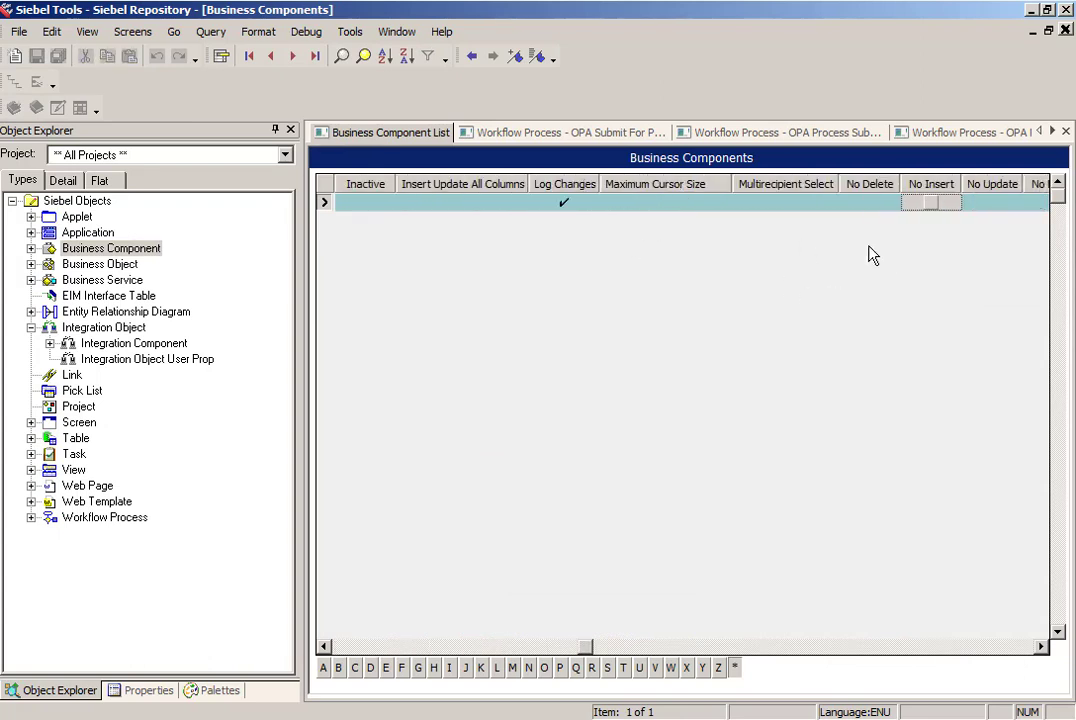
pyautogui.press('Tab')
pyautogui.press('Tab')
pyautogui.press('Tab')
pyautogui.press('Tab')
pyautogui.press('Tab')
pyautogui.press('Tab')
pyautogui.press('Tab')
pyautogui.press('Tab')
pyautogui.press('Tab')
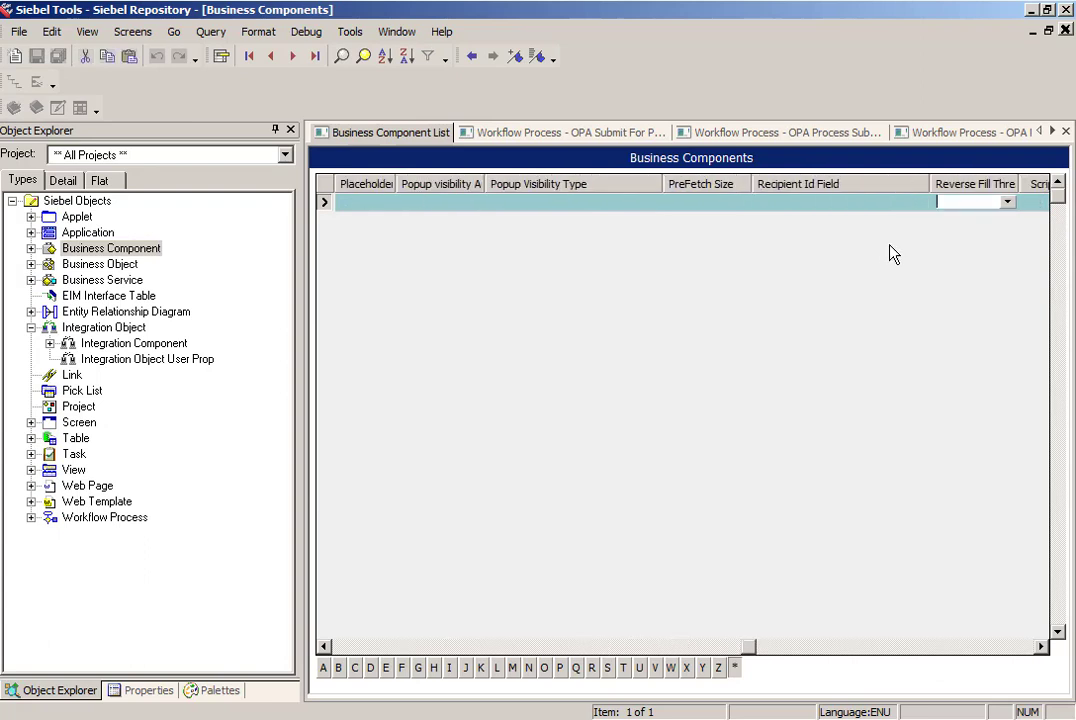
pyautogui.press('Tab')
pyautogui.press('Tab')
pyautogui.press('Tab')
pyautogui.press('Tab')
pyautogui.press('Tab')
pyautogui.press('Tab')
pyautogui.hotkey('ctrl', 'c')
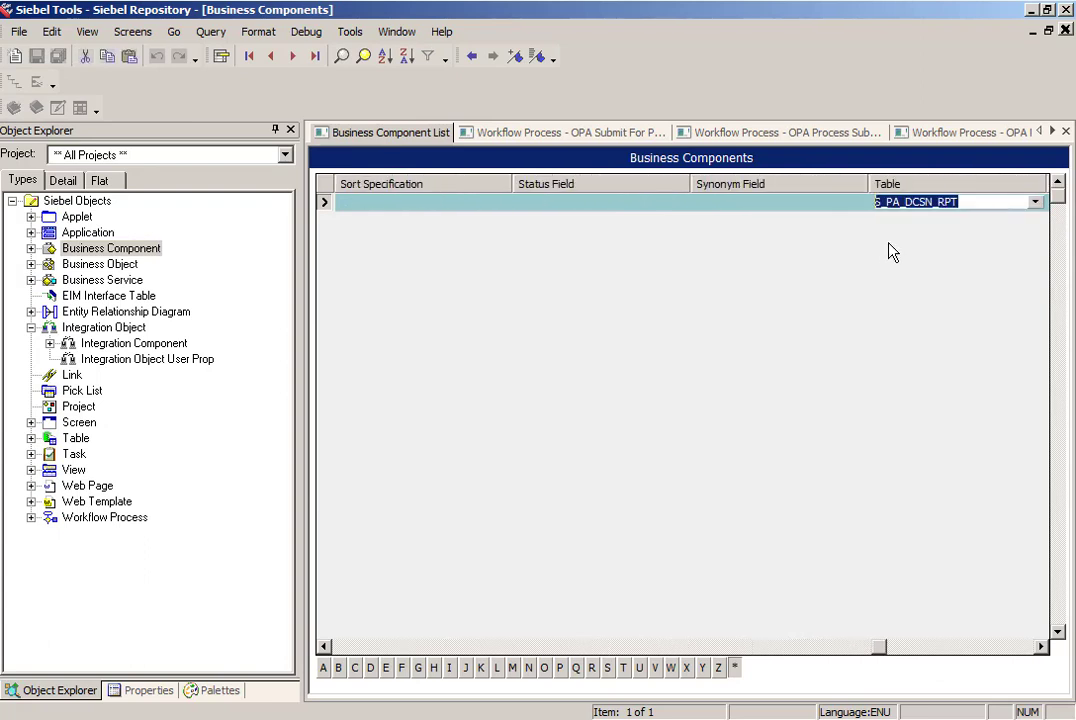
# Try to find the business component's table by querying the table list's Name field with the copied value.
pyautogui.click(76, 440)
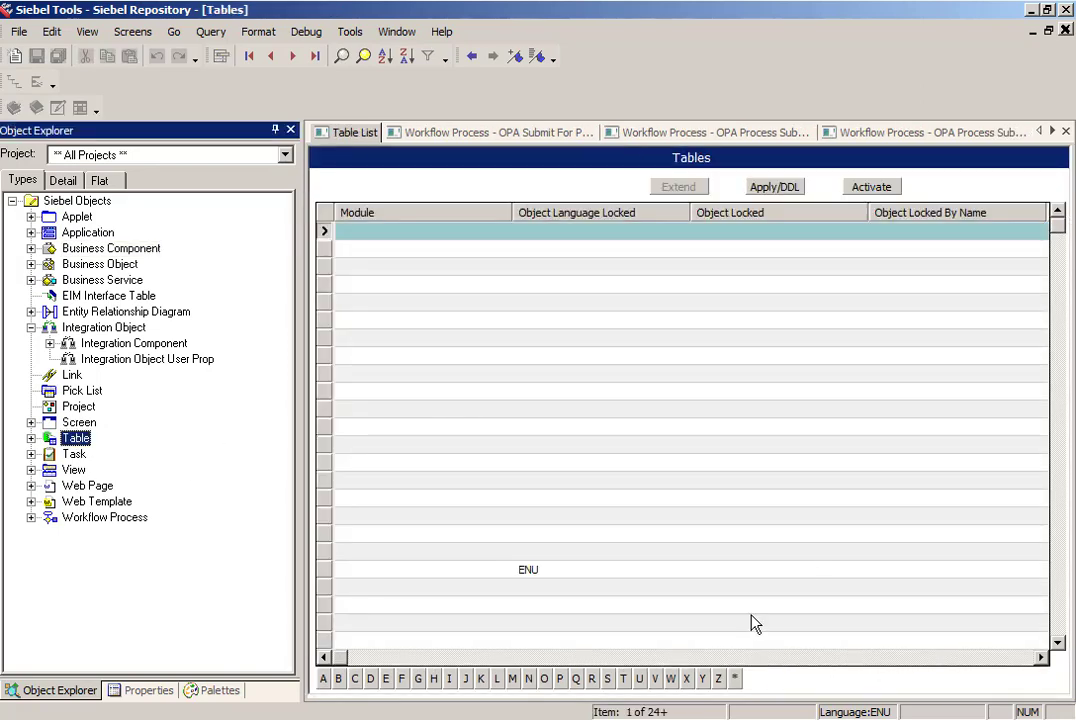
pyautogui.click(989, 658)
pyautogui.click(990, 659)
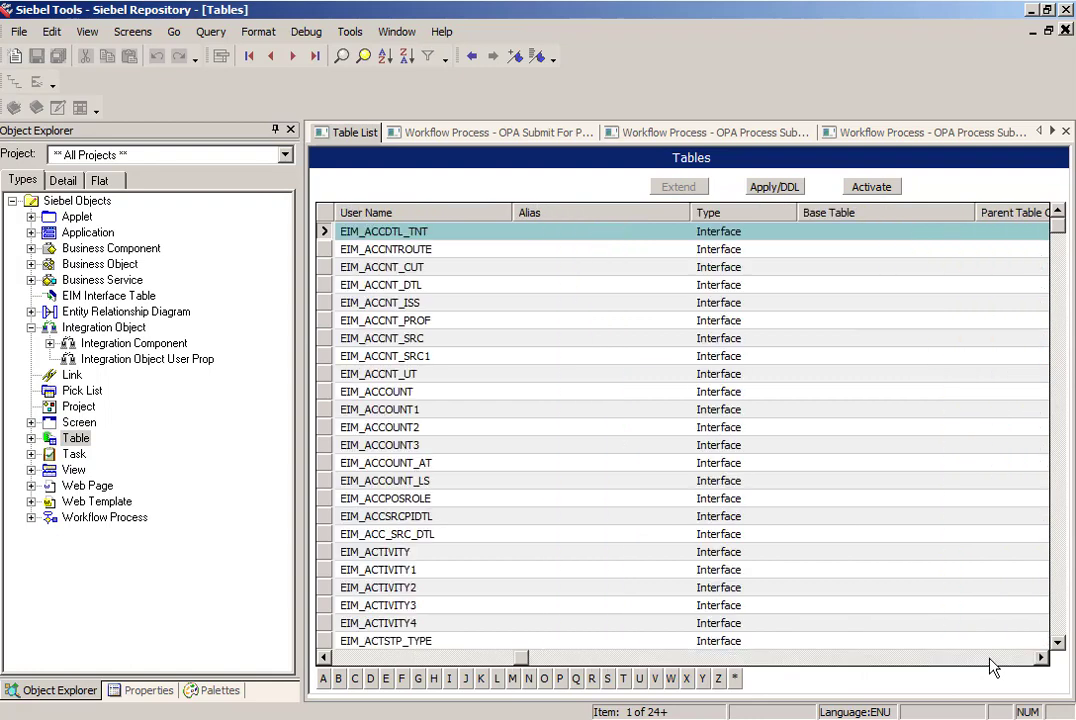
pyautogui.hotkey('ctrl', 'q')
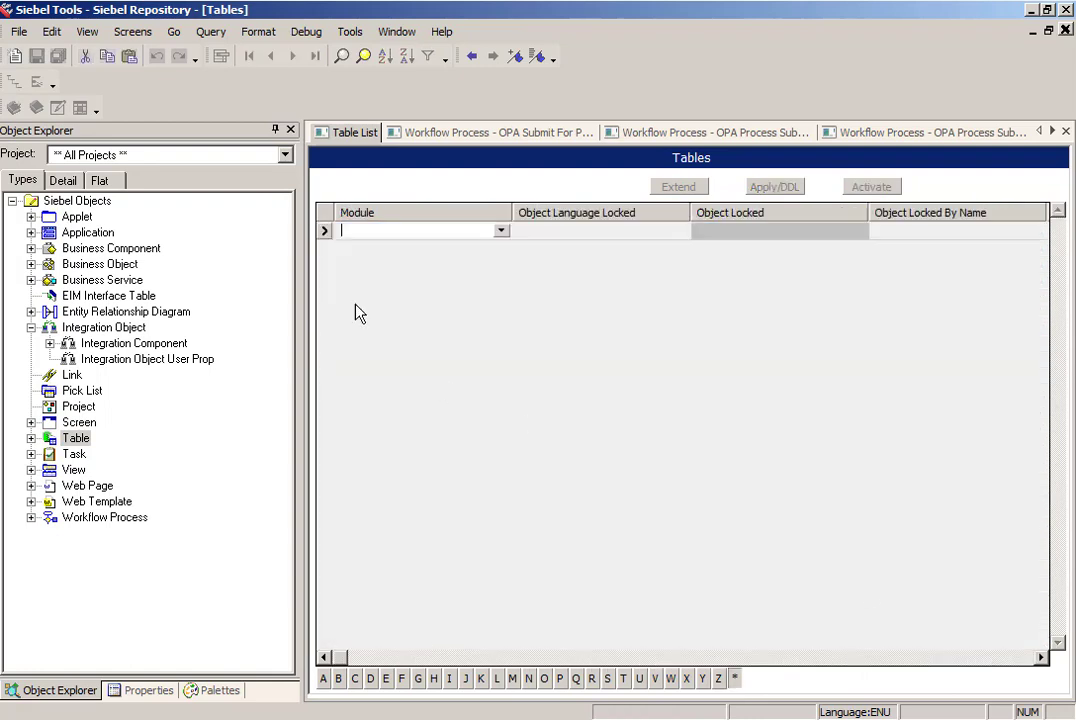
pyautogui.press('Tab')
pyautogui.press('Tab')
pyautogui.press('Tab')
pyautogui.press('Tab')
pyautogui.press('Tab')
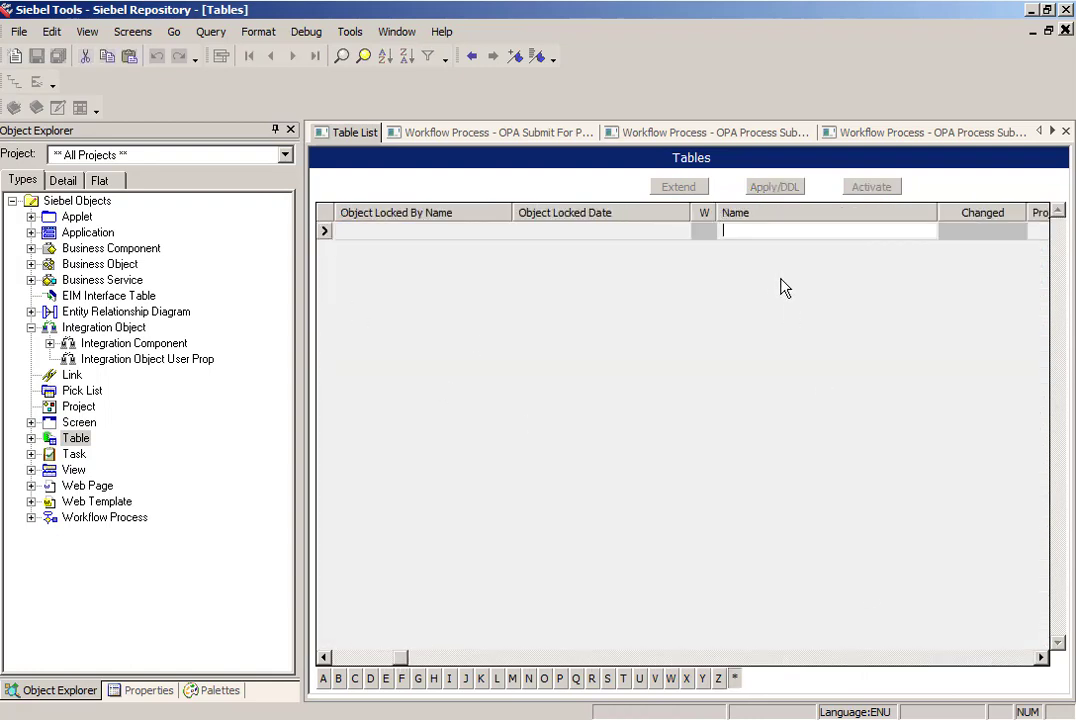
pyautogui.hotkey('ctrl', 'v')
pyautogui.press('Return')
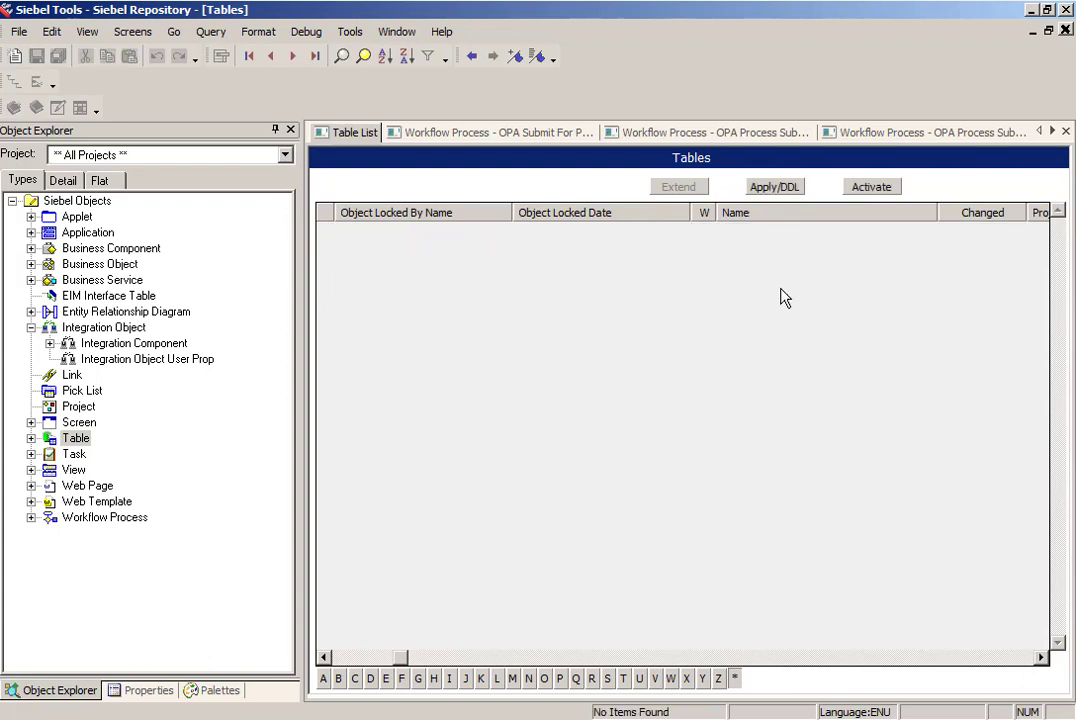
pyautogui.hotkey('ctrl', 'q')
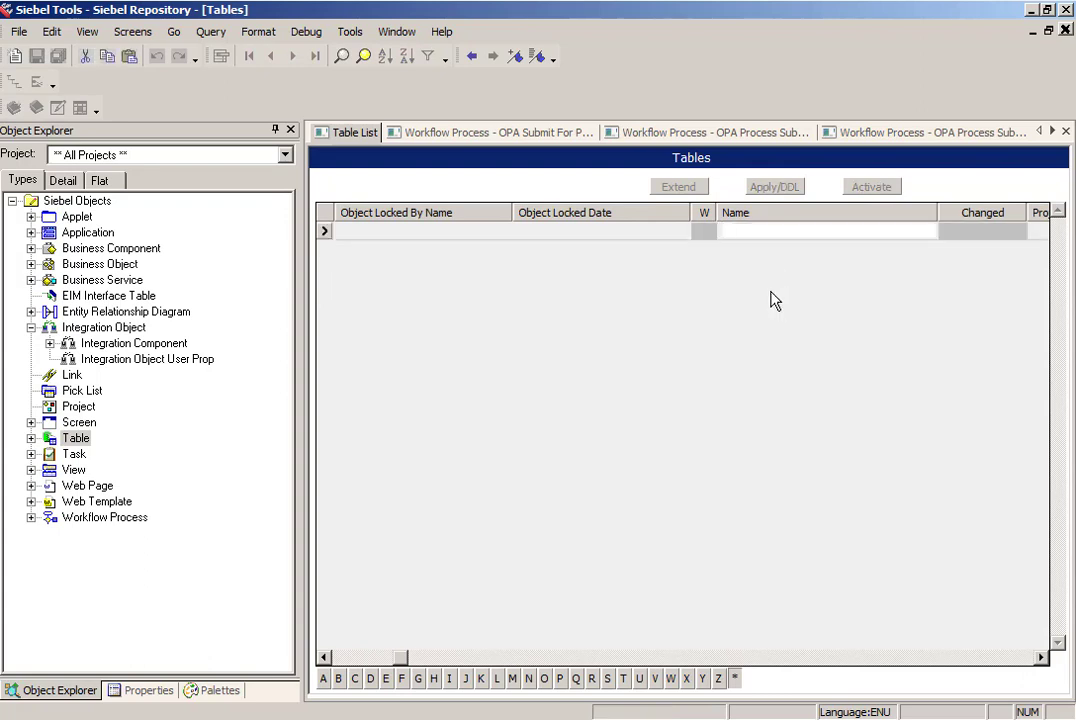
pyautogui.hotkey('ctrl', 'v')
pyautogui.press('Return')
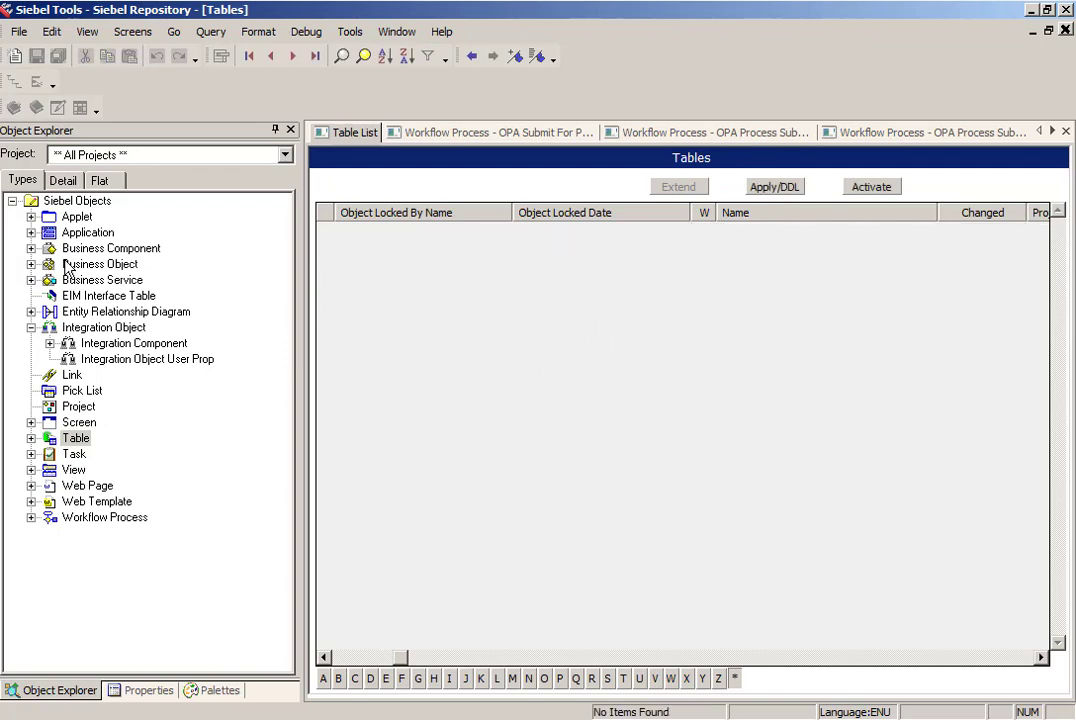
# Return to the business components and query for names matching *Check*.
pyautogui.click(100, 248)
pyautogui.hotkey('ctrl', 'q')
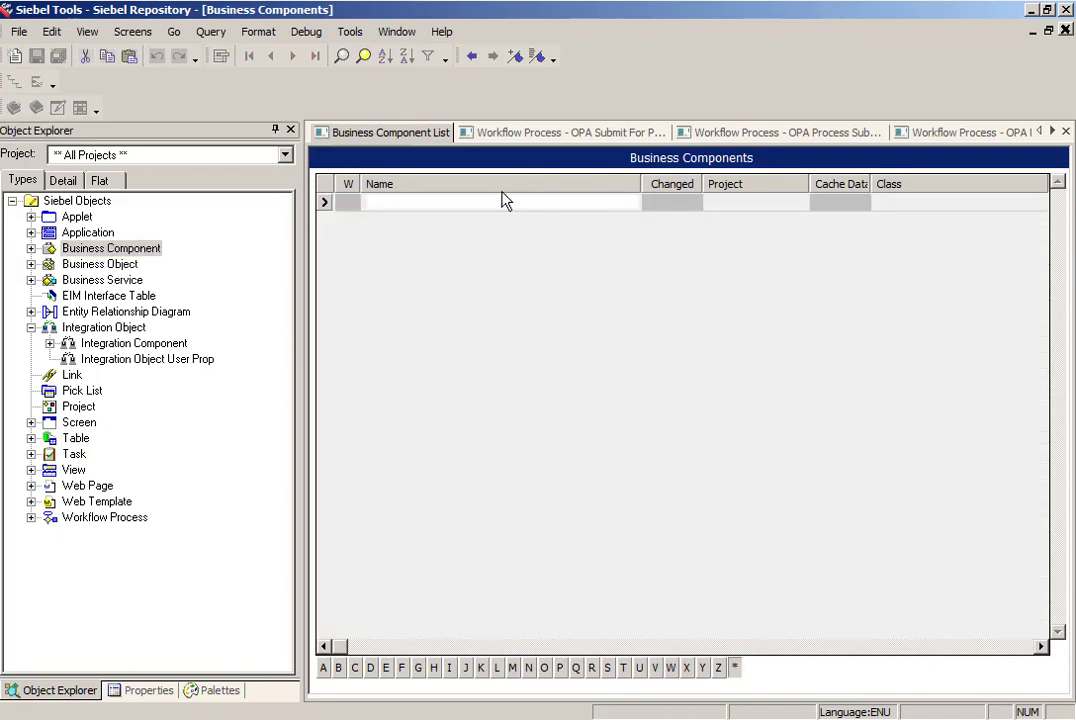
pyautogui.write('*Check*')
pyautogui.press('Return')
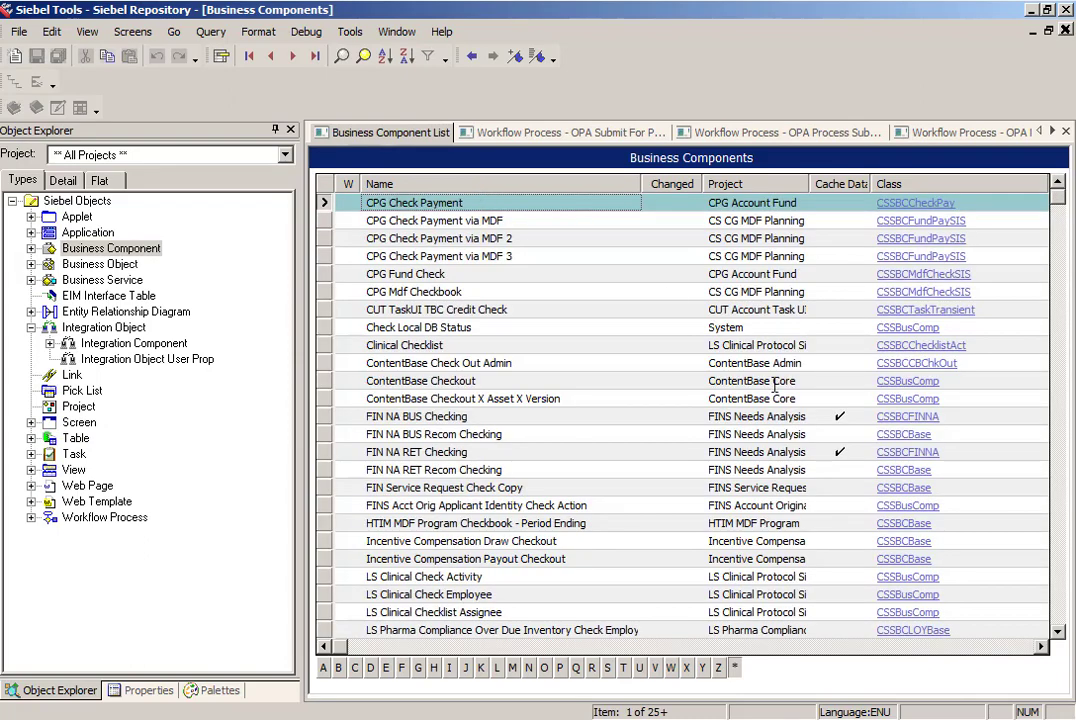
# Query the business components for only the records flagged as changed.
pyautogui.hotkey('ctrl', 'q')
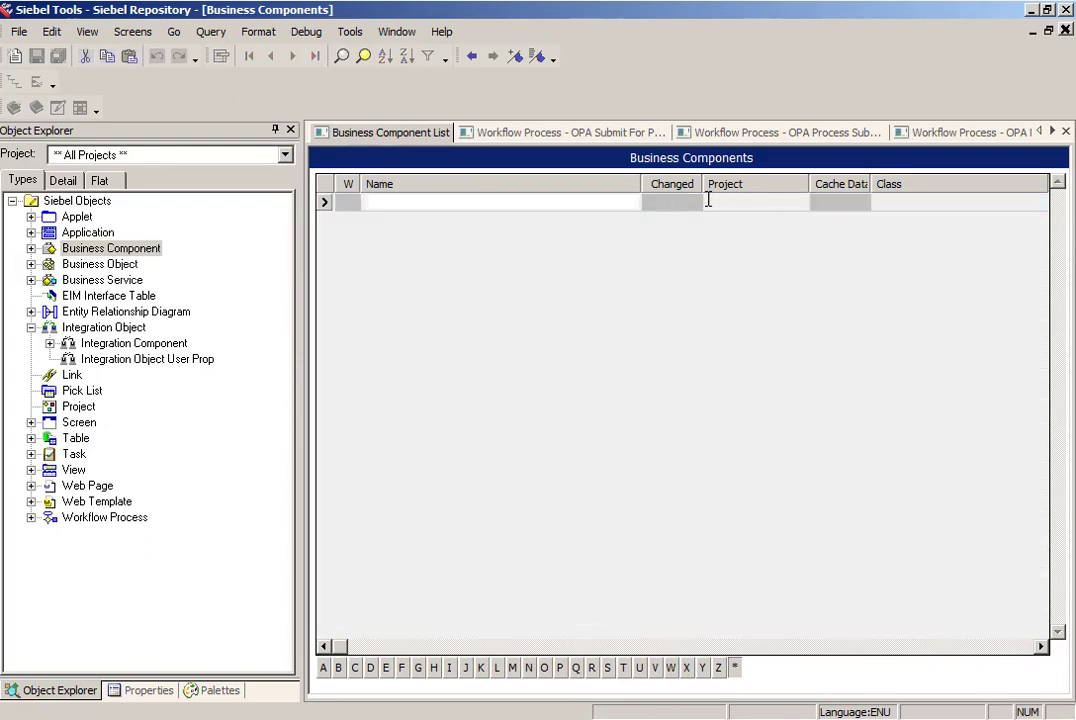
pyautogui.click(676, 205)
pyautogui.press('Return')
# Try to drill down on the Policy Automation Checkpoint Storage business component's table, and return to the business component list.
pyautogui.press('Tab')
pyautogui.press('Tab')
pyautogui.press('Tab')
pyautogui.press('Tab')
pyautogui.press('Tab')
pyautogui.press('Tab')
pyautogui.press('Tab')
pyautogui.press('Tab')
pyautogui.press('Tab')
pyautogui.press('Tab')
pyautogui.press('Tab')
pyautogui.press('Tab')
pyautogui.press('Tab')
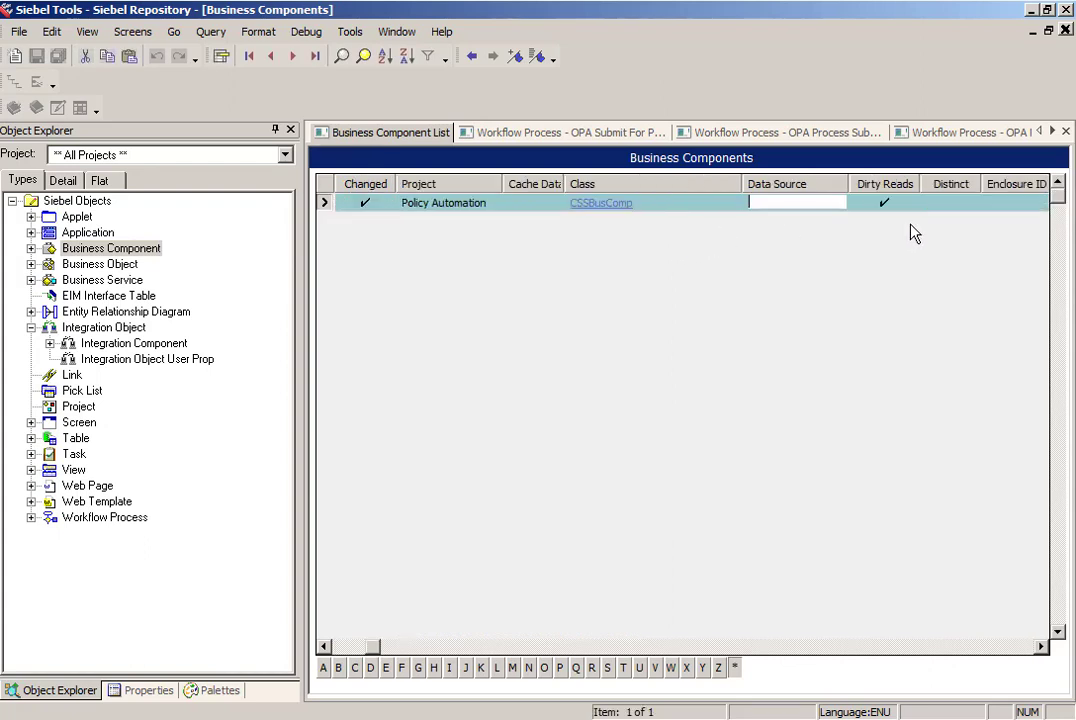
pyautogui.press('Tab')
pyautogui.press('Tab')
pyautogui.press('Tab')
pyautogui.press('Tab')
pyautogui.press('Tab')
pyautogui.press('Tab')
pyautogui.press('Tab')
pyautogui.press('Tab')
pyautogui.press('Tab')
pyautogui.press('Tab')
pyautogui.press('Tab')
pyautogui.press('Tab')
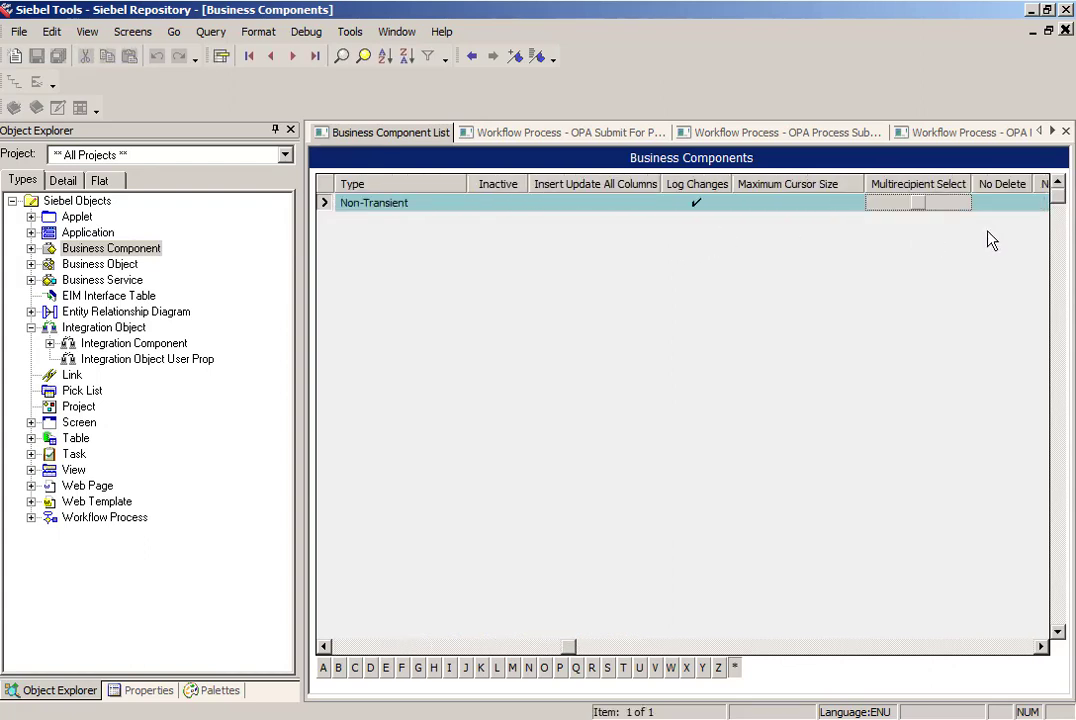
pyautogui.press('Tab')
pyautogui.press('Tab')
pyautogui.press('Tab')
pyautogui.press('Tab')
pyautogui.press('Tab')
pyautogui.press('Tab')
pyautogui.press('Tab')
pyautogui.press('Tab')
pyautogui.press('Tab')
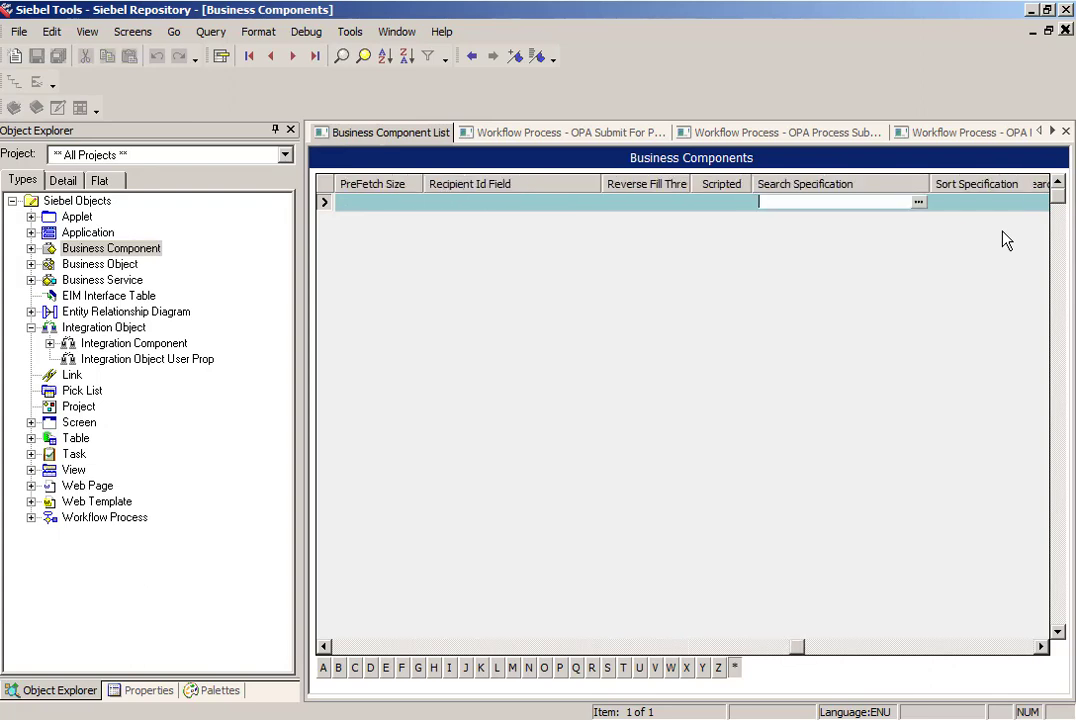
pyautogui.click(744, 202)
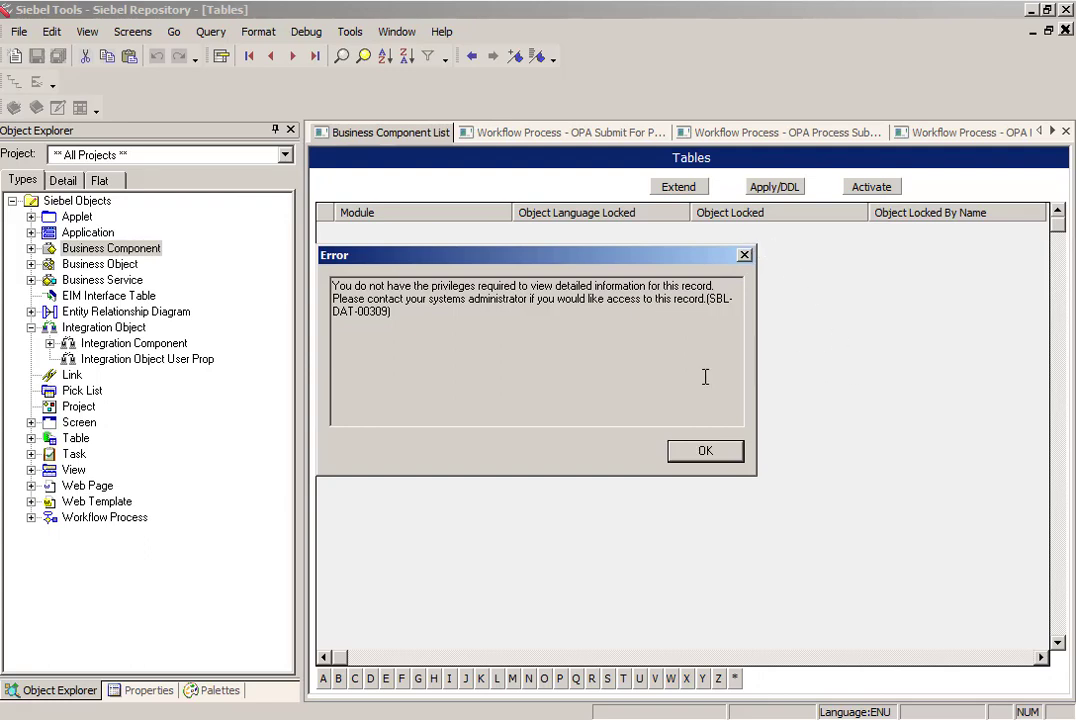
pyautogui.click(704, 452)
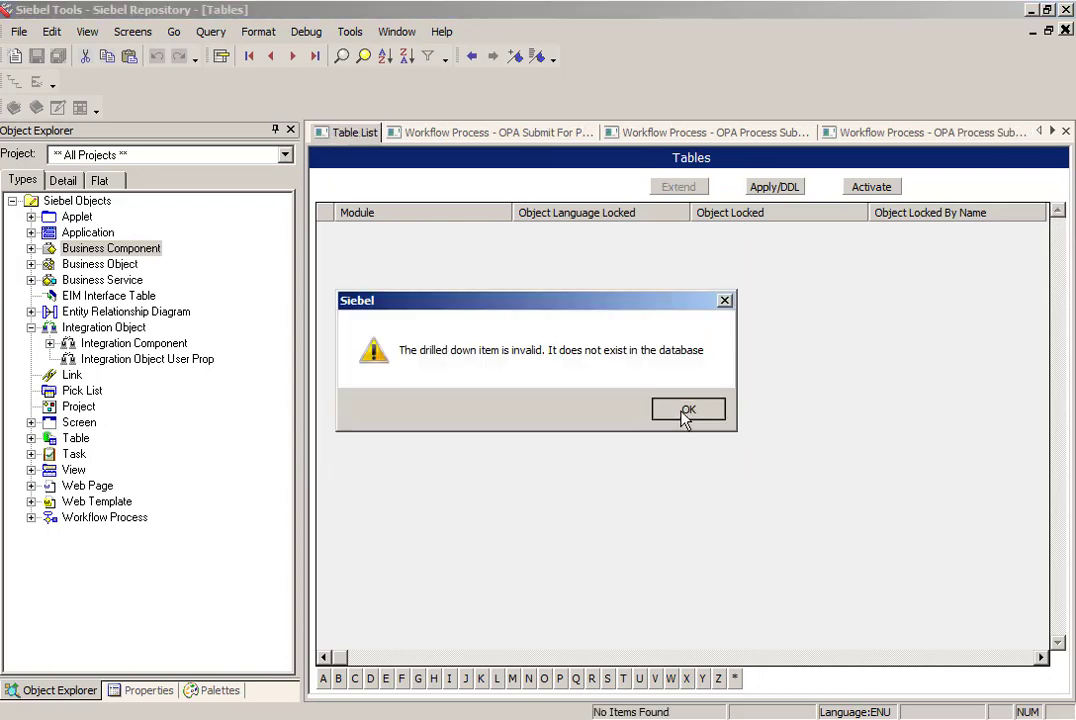
pyautogui.click(686, 412)
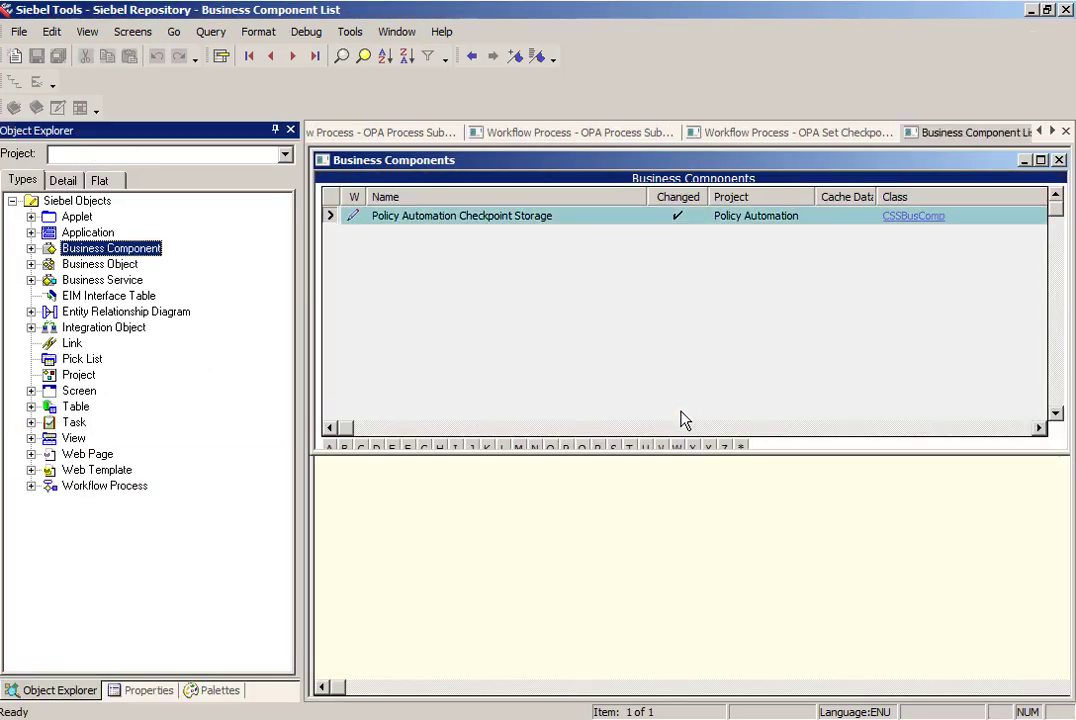
pyautogui.click(1042, 162)
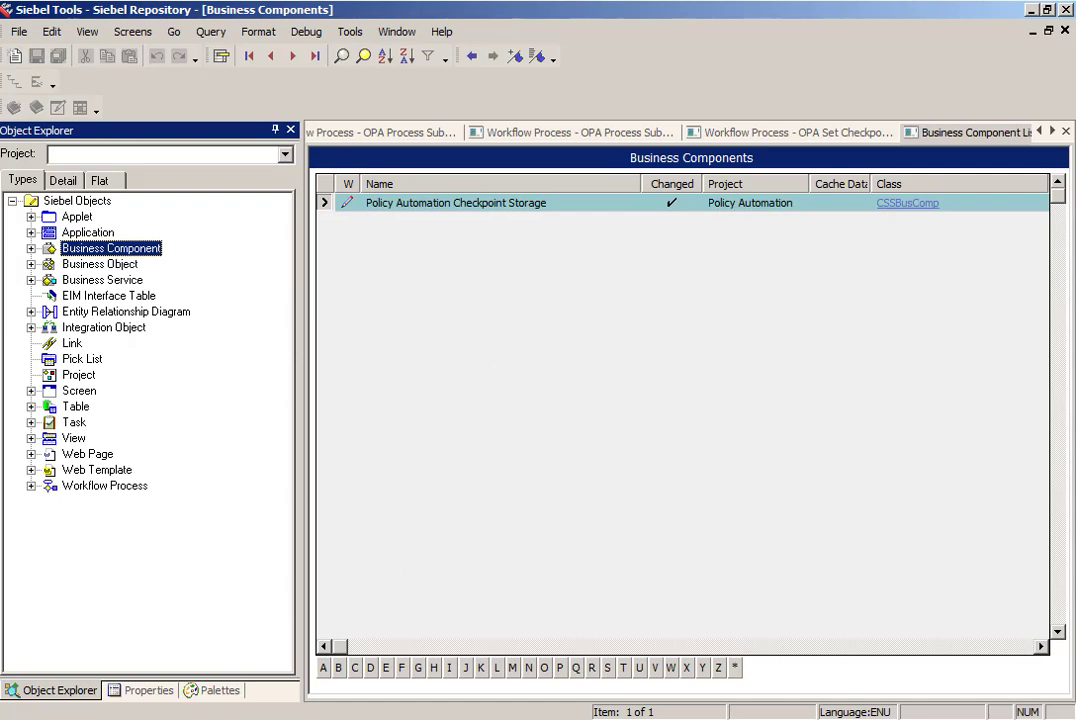
# Copy OPA_Connector_Siebel_v10.4.6.76.0.zip from the Downloads (F:) share to the desktop using the file explorer.
pyautogui.click(222, 718)
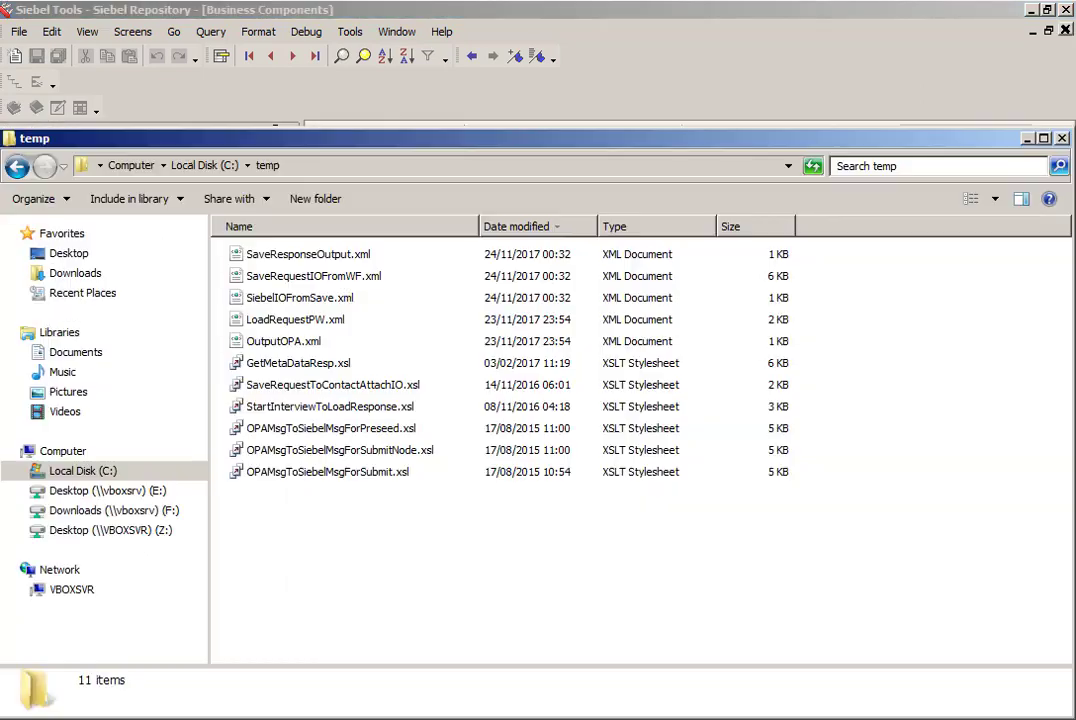
pyautogui.click(112, 512)
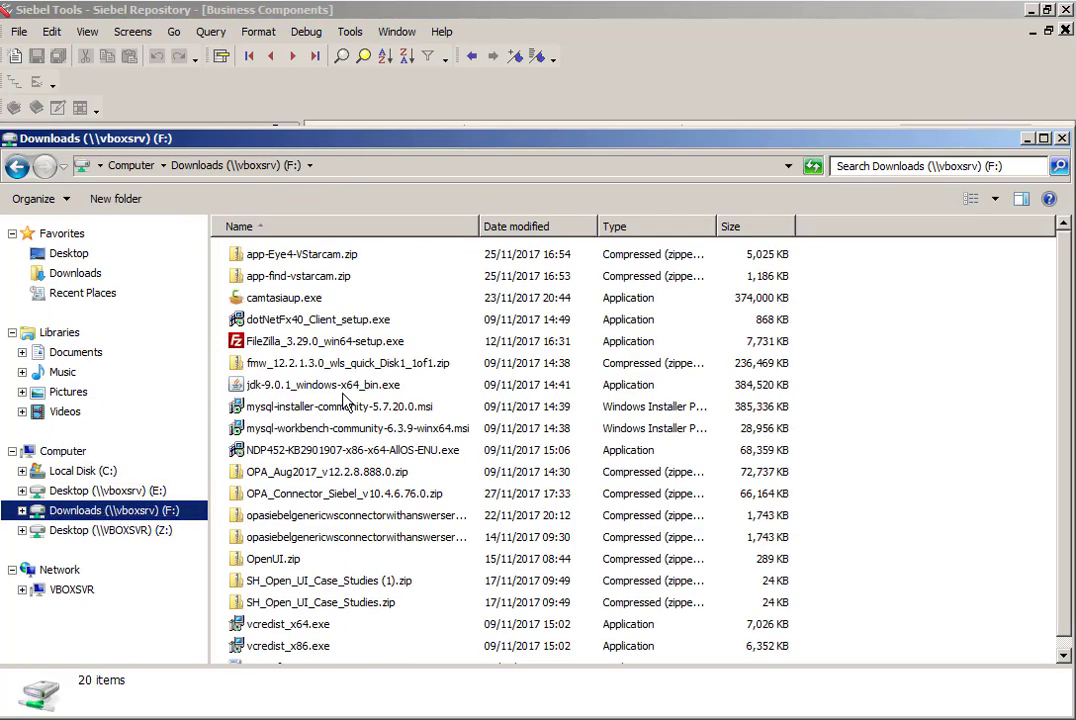
pyautogui.click(518, 229)
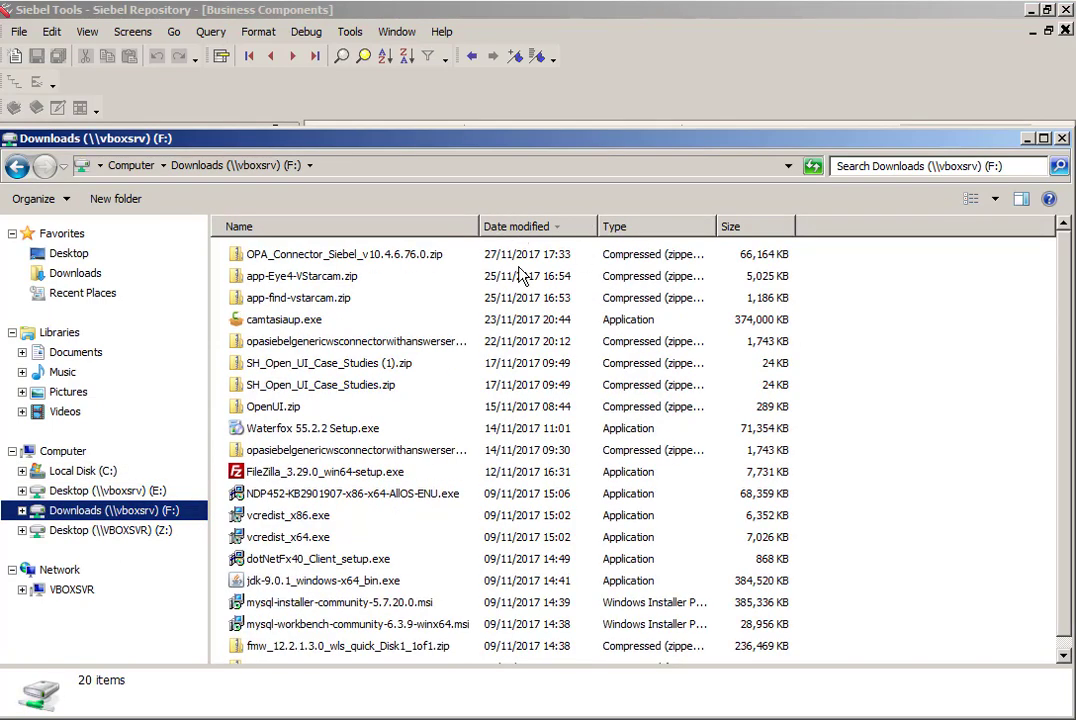
pyautogui.click(361, 260)
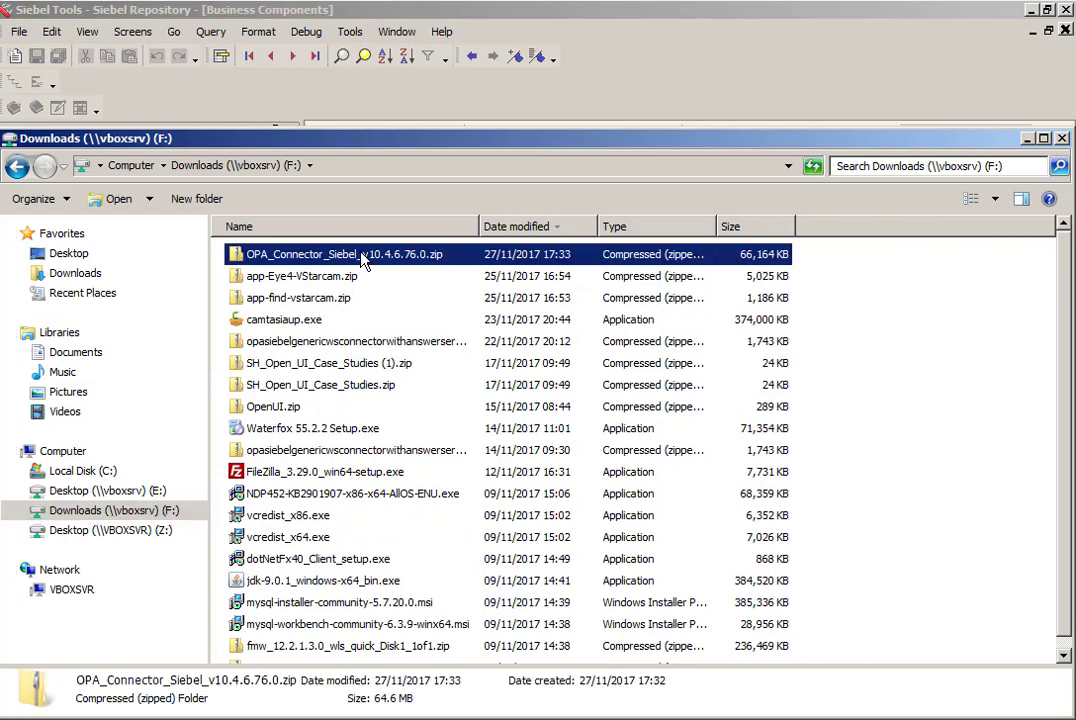
pyautogui.click(72, 254)
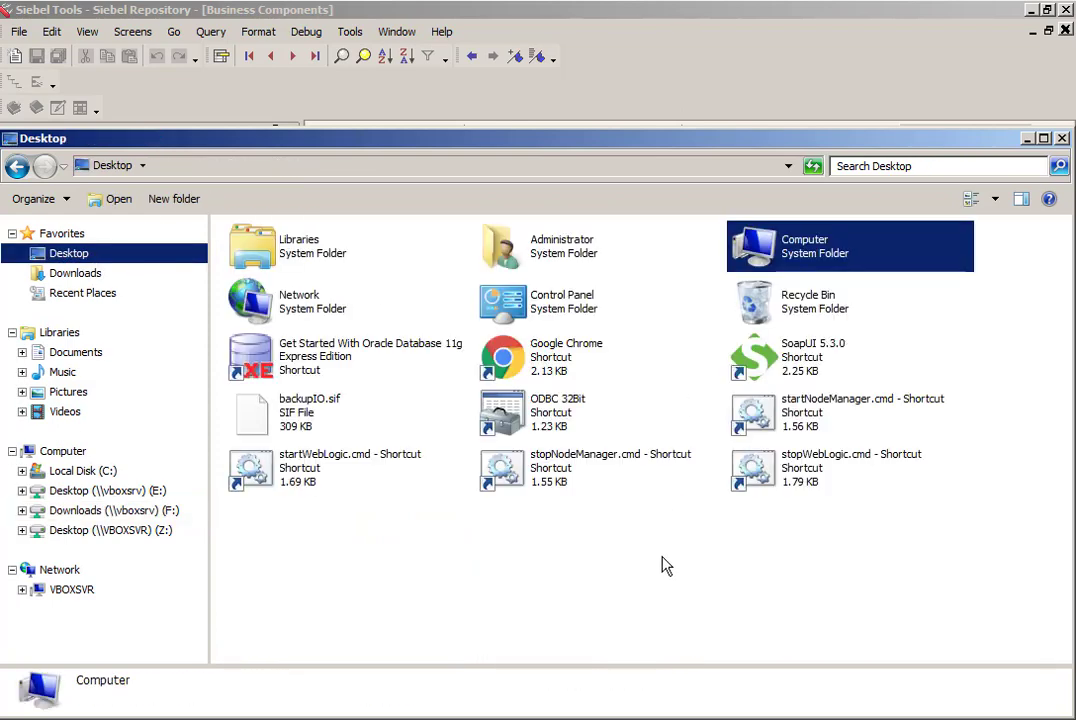
pyautogui.hotkey('ctrl', 'v')
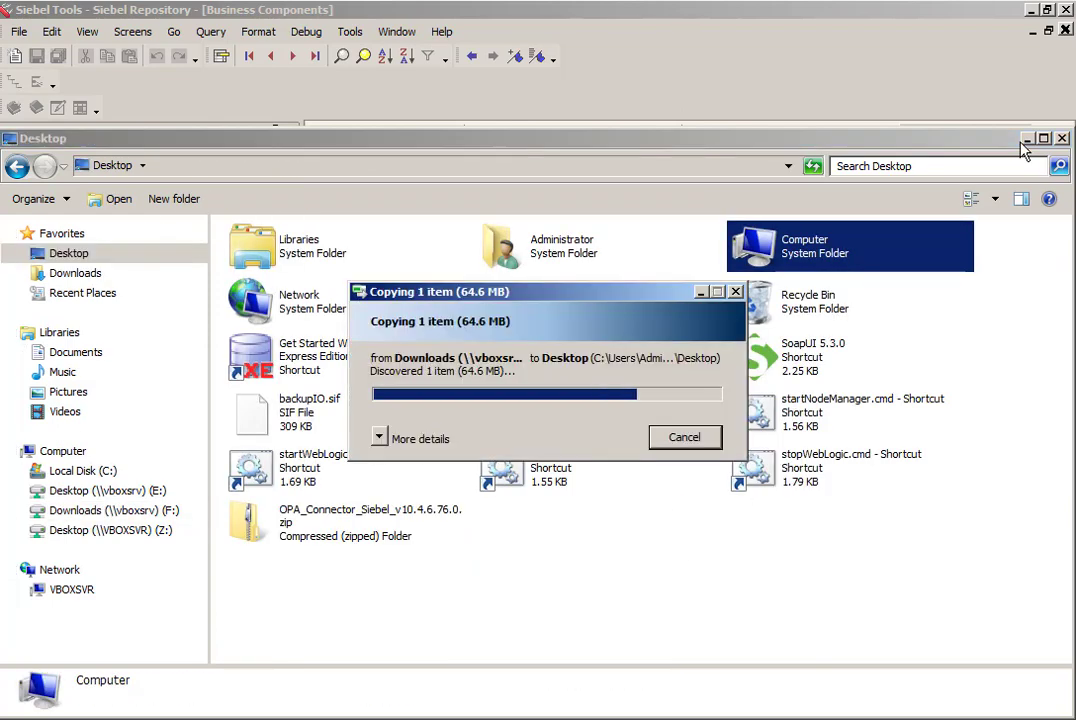
# Clear the desktop by closing the blank Untitled Chrome window and minimizing the other open windows.
pyautogui.click(1027, 139)
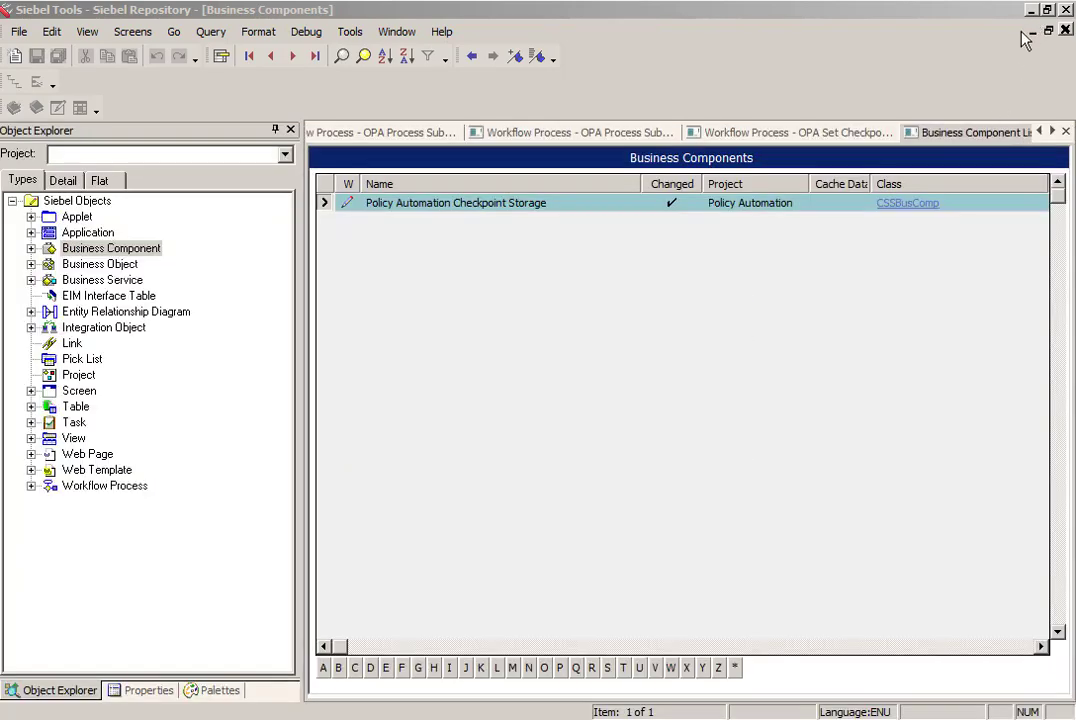
pyautogui.click(1032, 11)
pyautogui.click(838, 74)
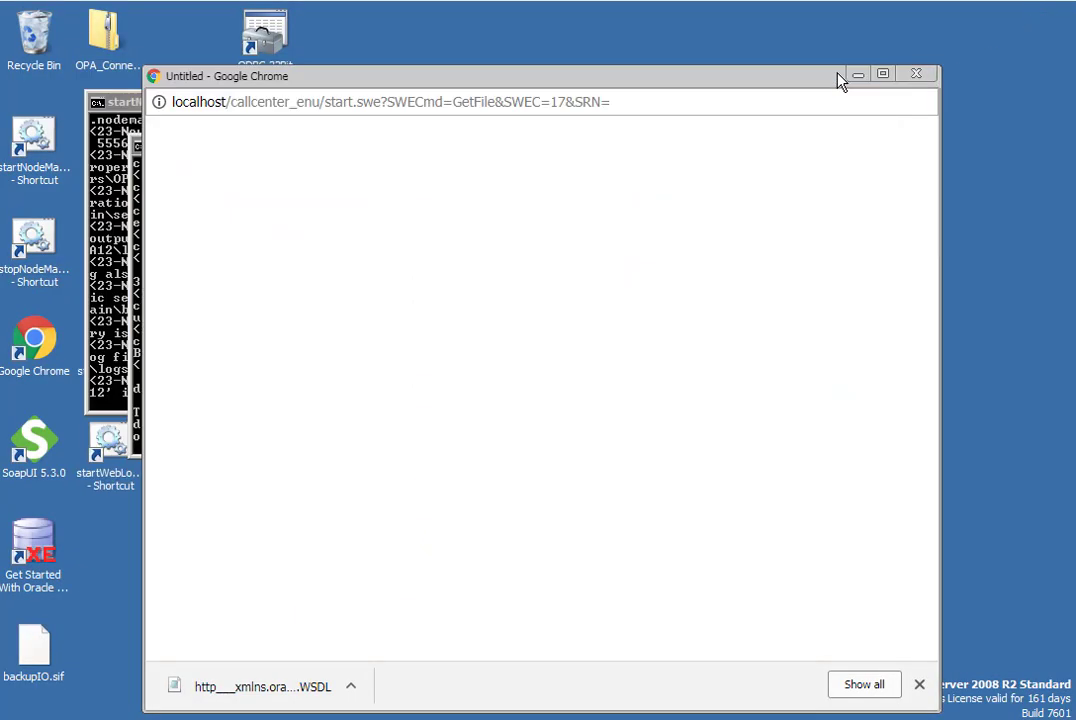
pyautogui.click(929, 76)
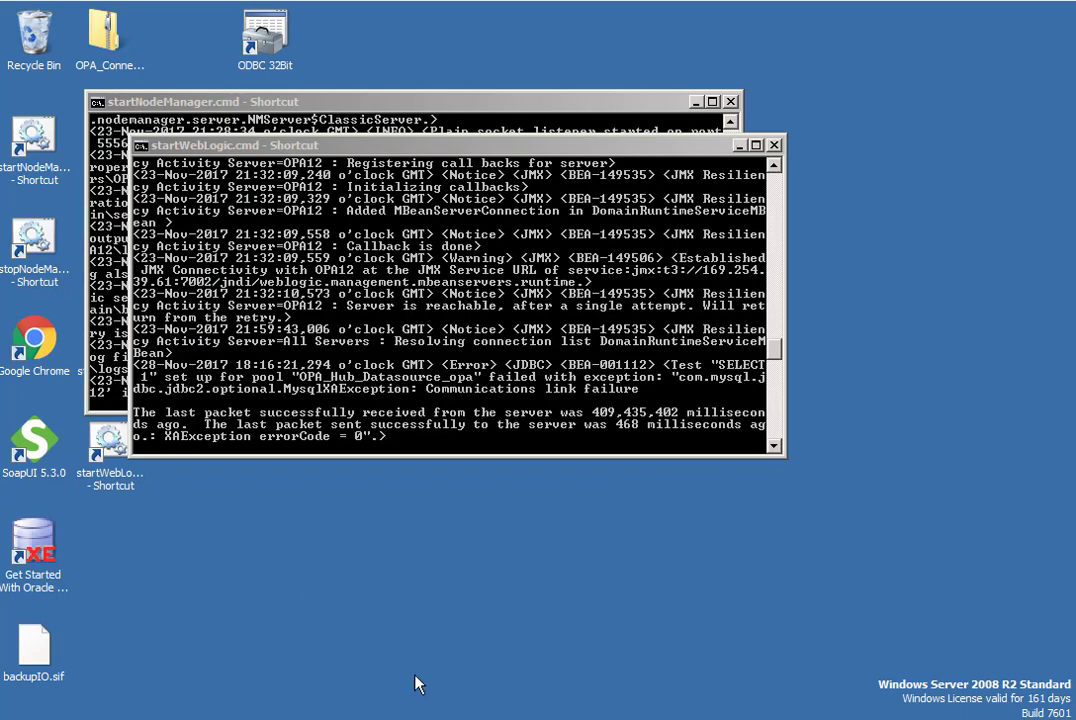
pyautogui.rightClick(570, 715)
pyautogui.click(668, 653)
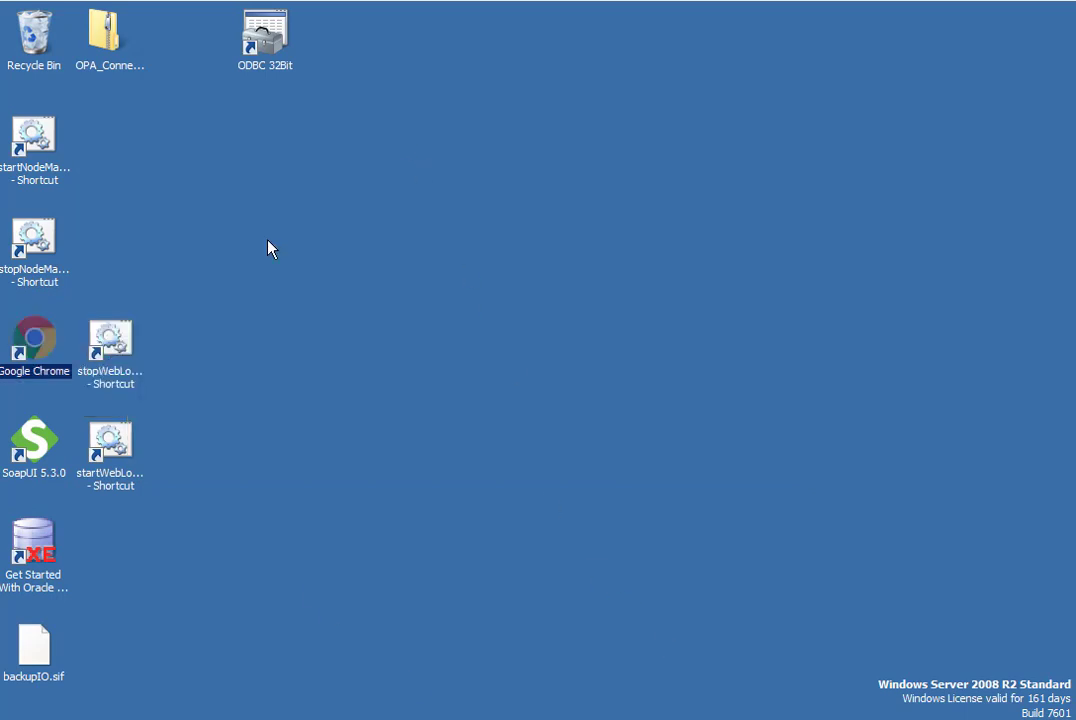
# Open the OPA connector zip on the desktop and browse to program files\Oracle\Policy Automation - Siebel\SiebelObjects.
pyautogui.doubleClick(106, 45)
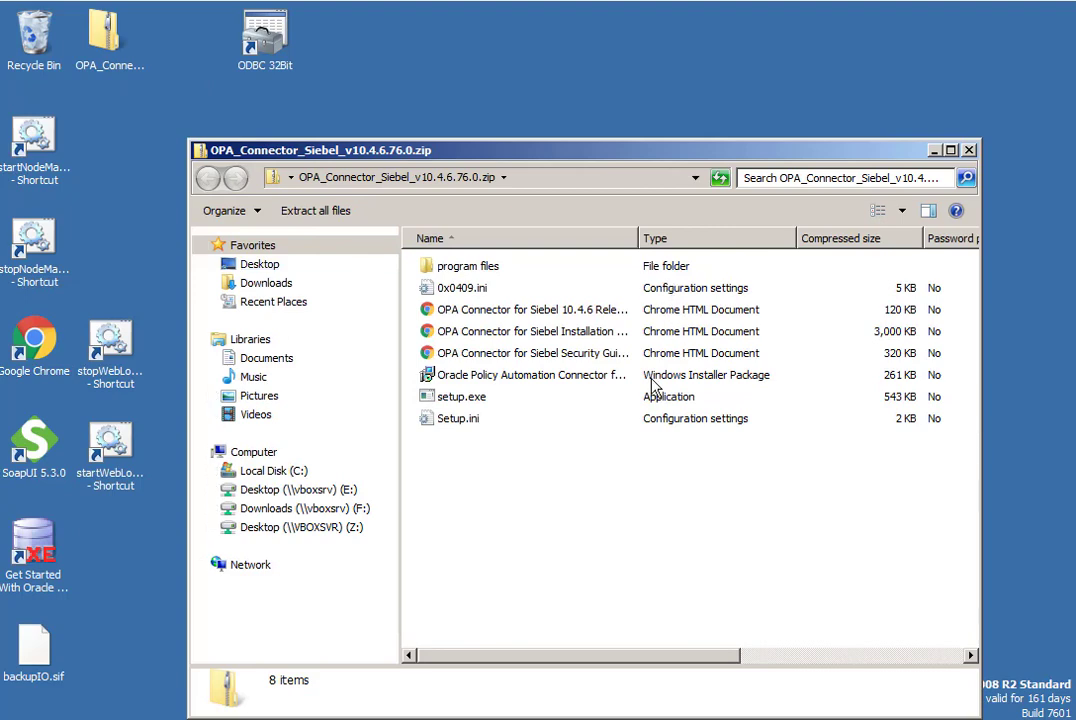
pyautogui.click(473, 270)
pyautogui.doubleClick(472, 272)
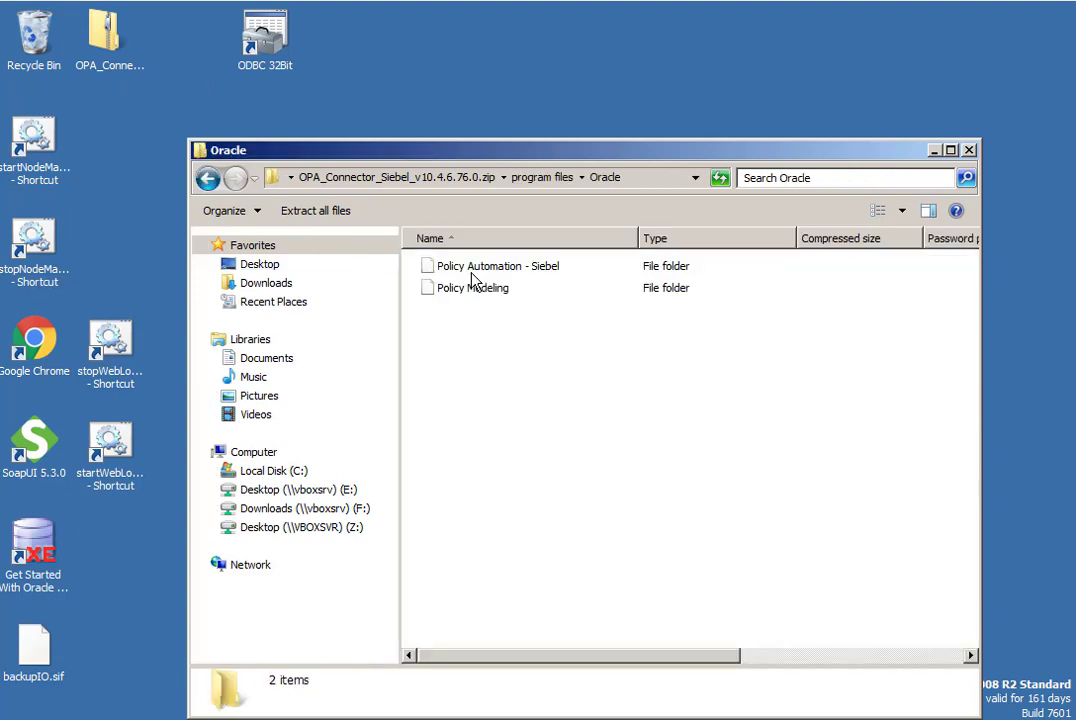
pyautogui.doubleClick(472, 272)
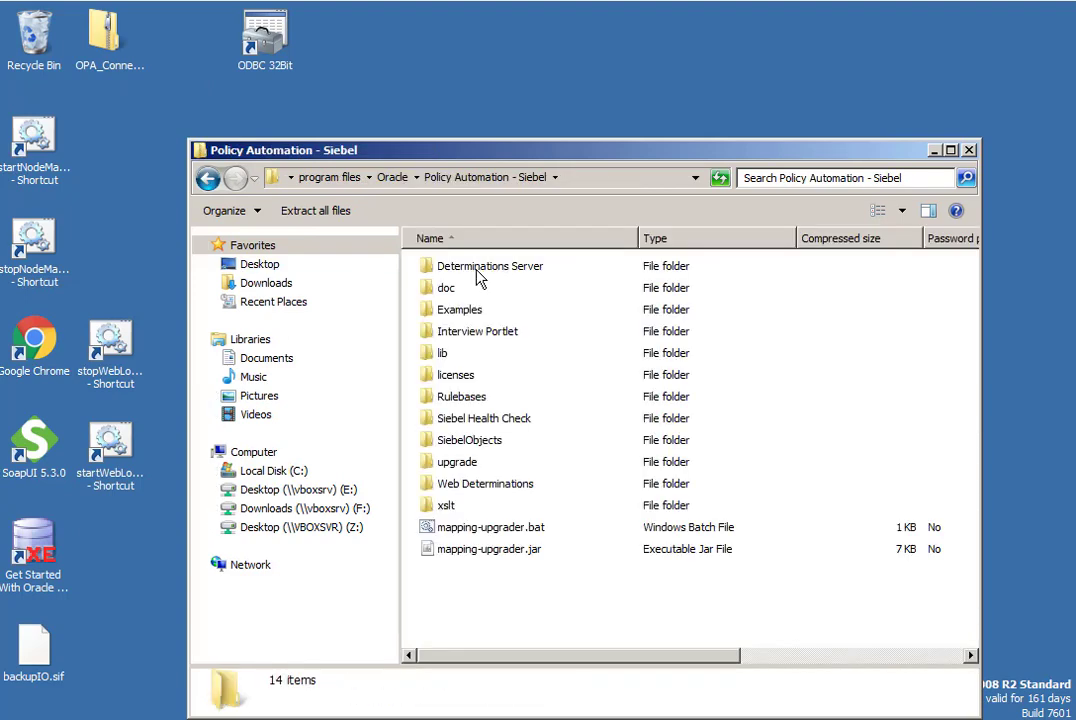
pyautogui.doubleClick(482, 443)
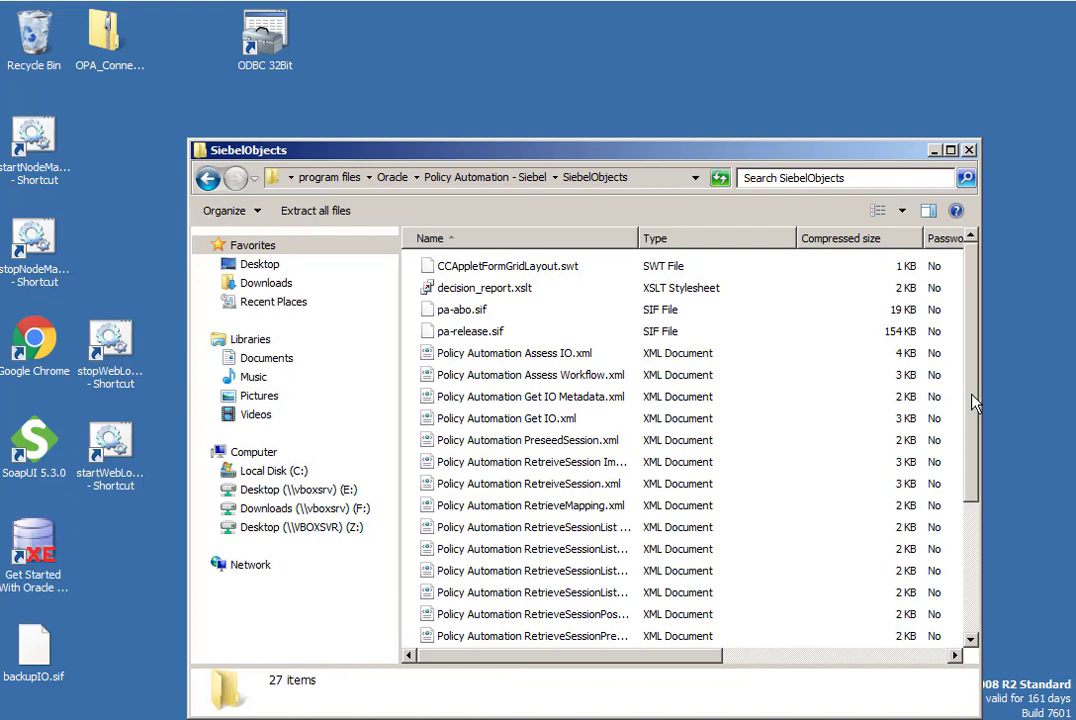
# Copy pa-abo.sif and pa-release.sif from the SiebelObjects folder to the desktop and minimize the folder window.
pyautogui.moveTo(975, 402); pyautogui.dragTo(1035, 267)
pyautogui.click(479, 331)
pyautogui.keyDown('shift'); pyautogui.click(481, 316); pyautogui.keyUp('shift')
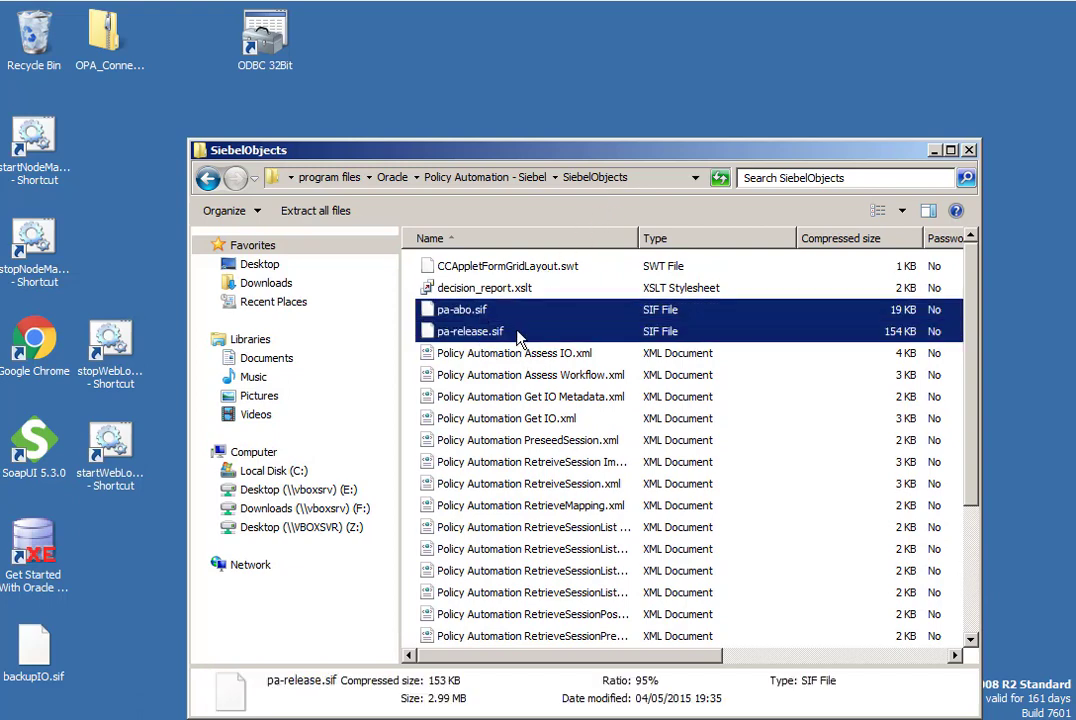
pyautogui.click(463, 103)
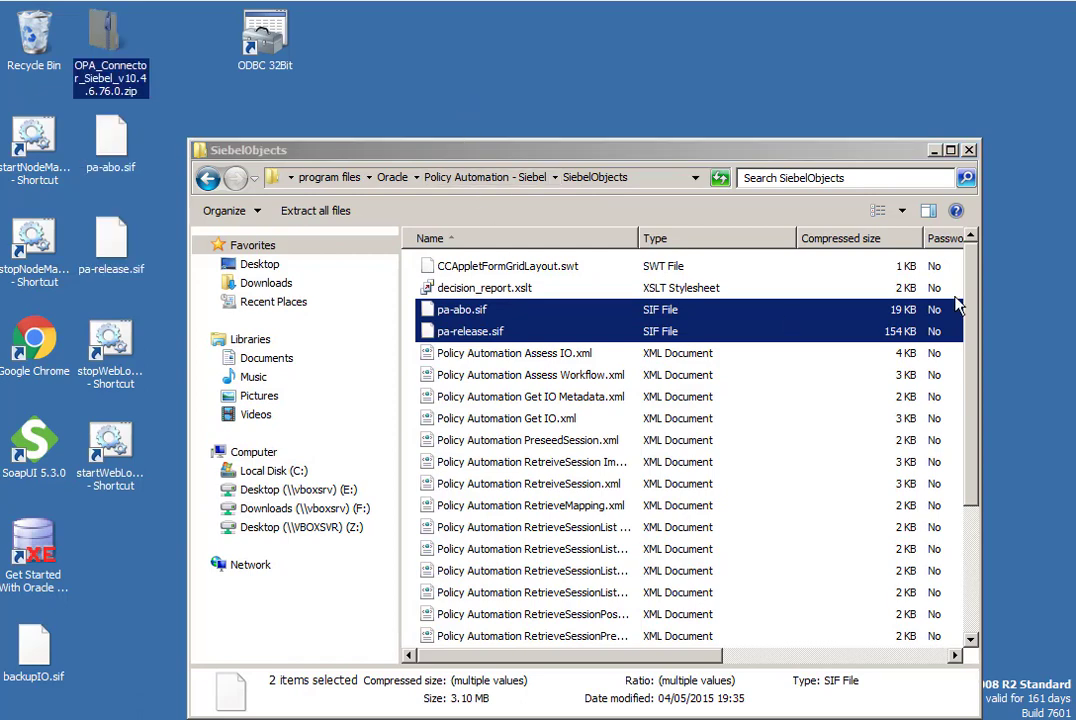
pyautogui.click(934, 150)
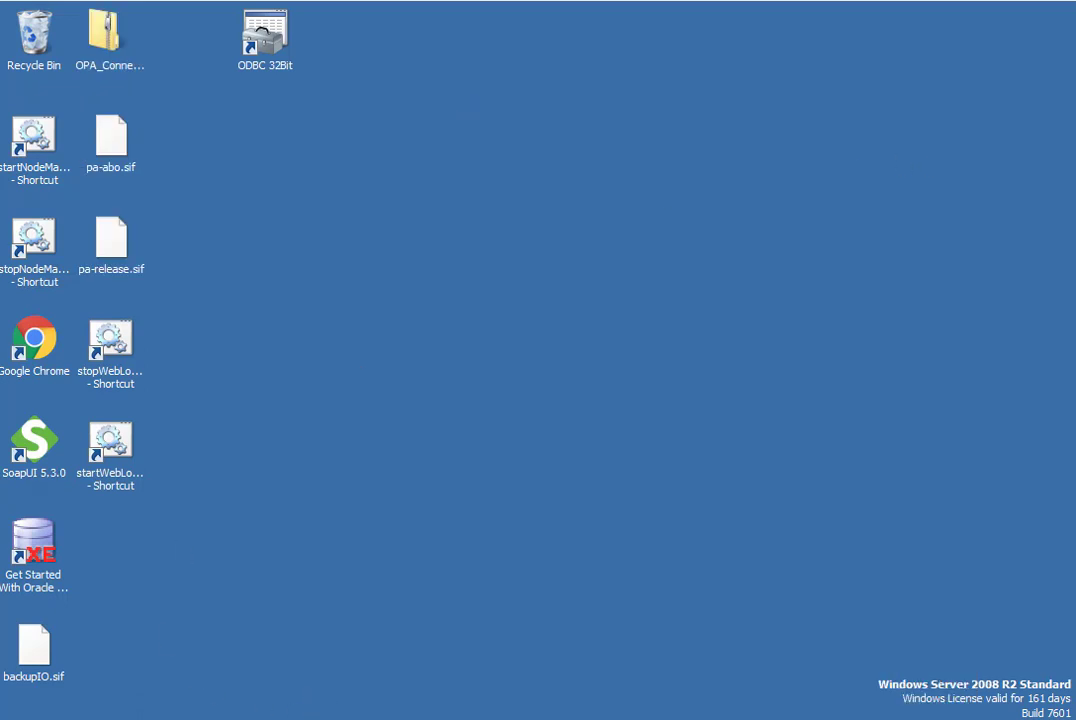
# Switch to Siebel Tools and load pa-release.sif from the desktop into the archive import wizard.
pyautogui.hotkey('alt', 'Tab')
pyautogui.click(345, 33)
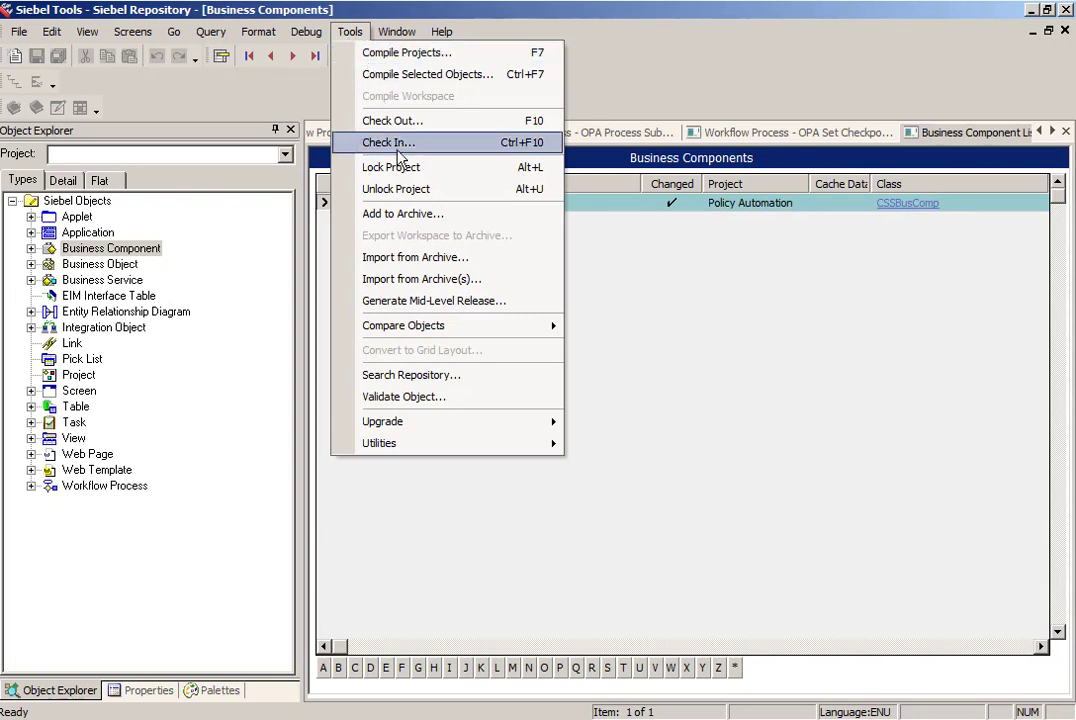
pyautogui.click(437, 263)
pyautogui.click(609, 420)
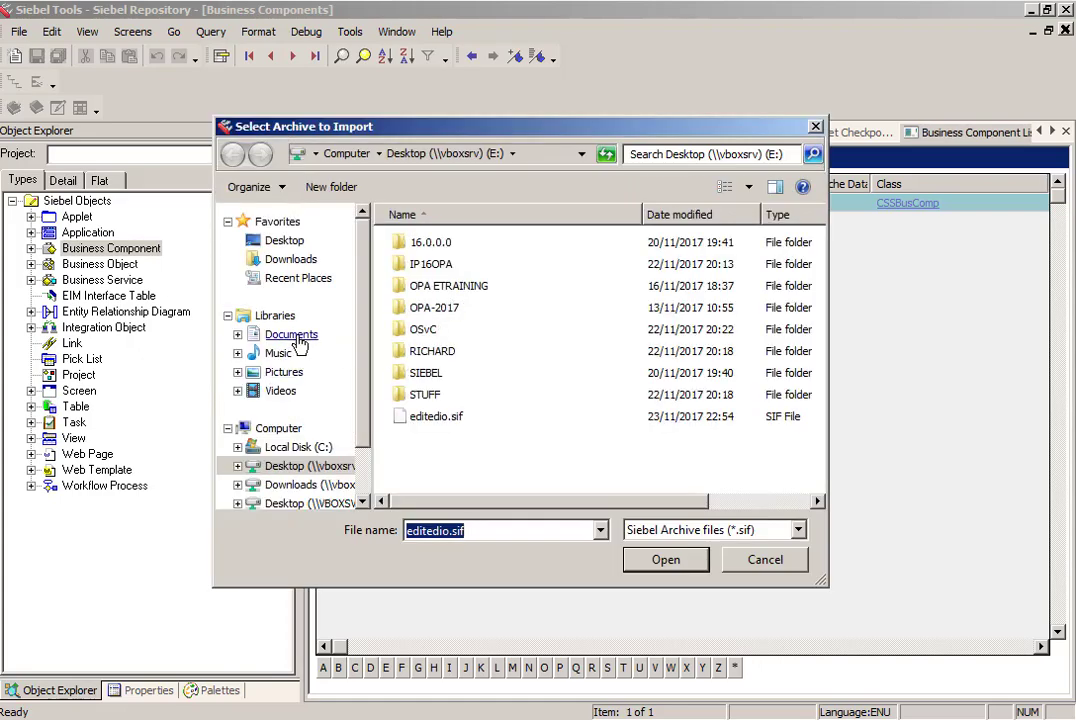
pyautogui.click(283, 241)
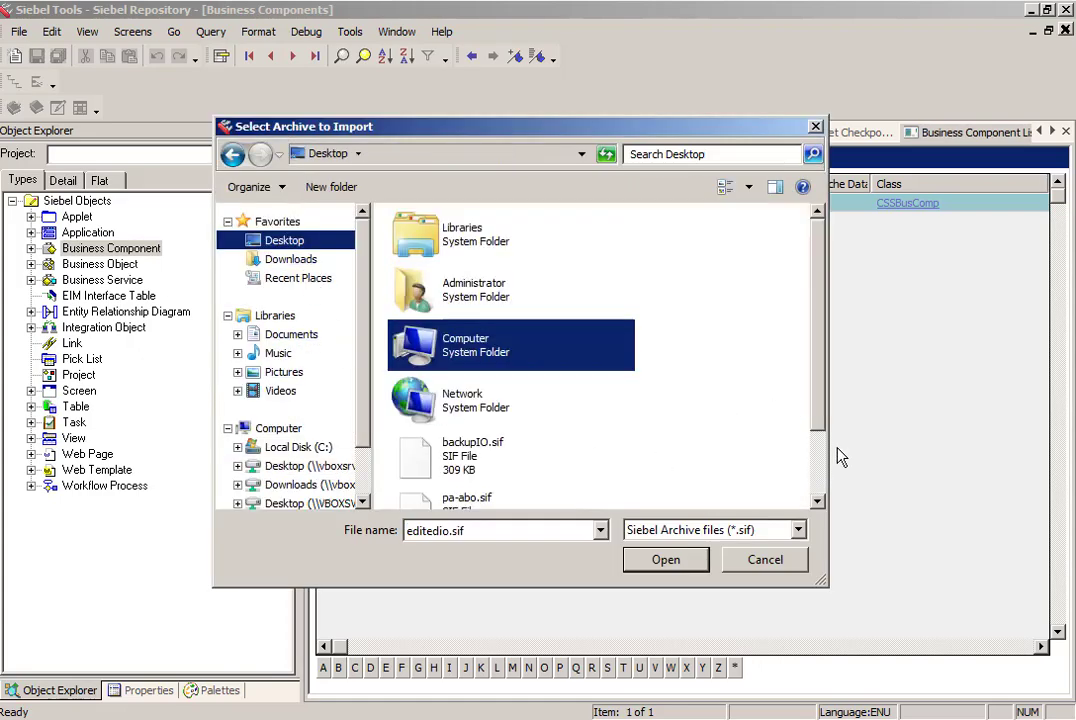
pyautogui.click(815, 479)
pyautogui.doubleClick(495, 459)
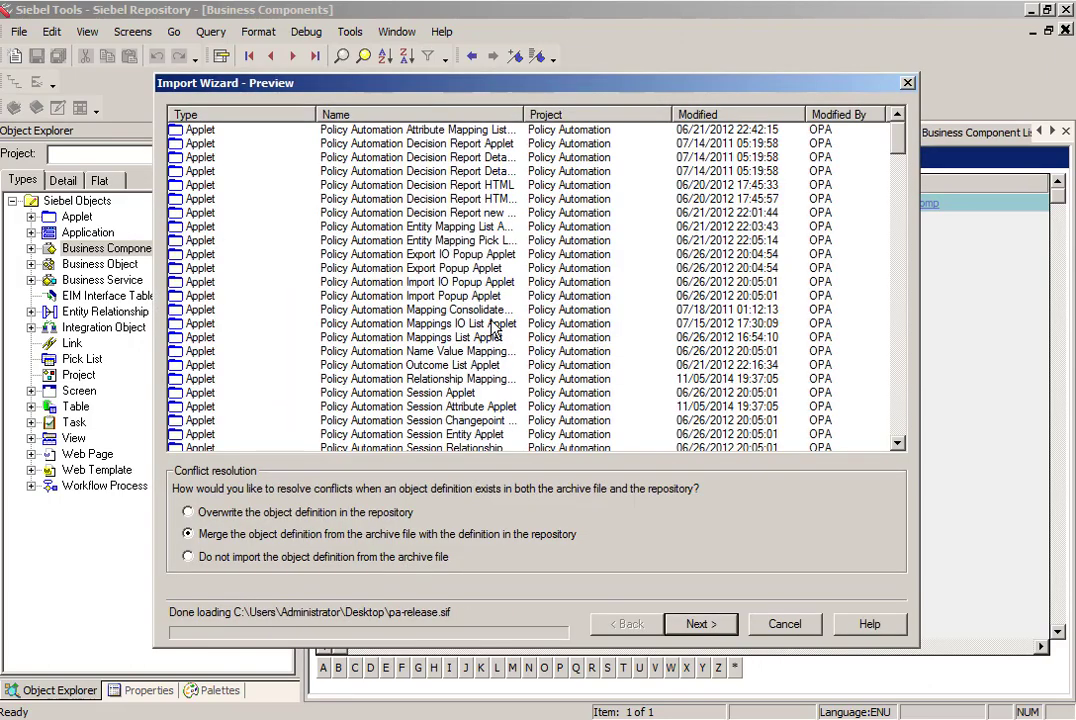
# Review the S_PA tables in the import preview and proceed with the import, merging archive definitions with the repository.
pyautogui.moveTo(522, 115); pyautogui.dragTo(702, 115)
pyautogui.moveTo(895, 145); pyautogui.dragTo(925, 468)
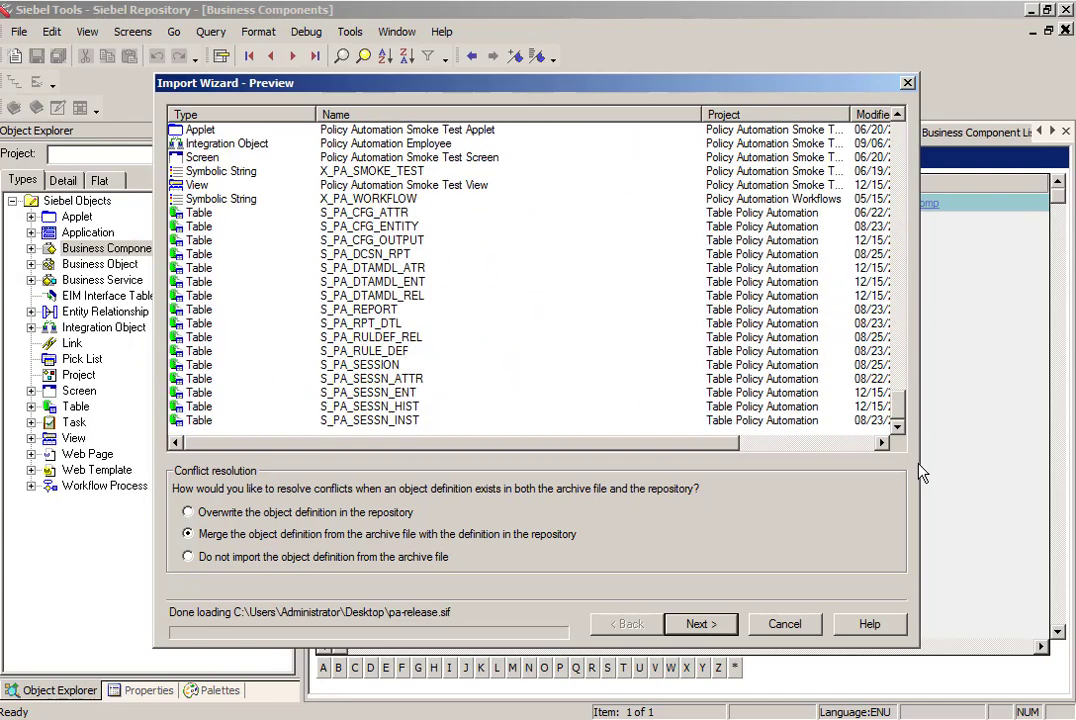
pyautogui.click(372, 268)
pyautogui.click(385, 241)
pyautogui.click(385, 254)
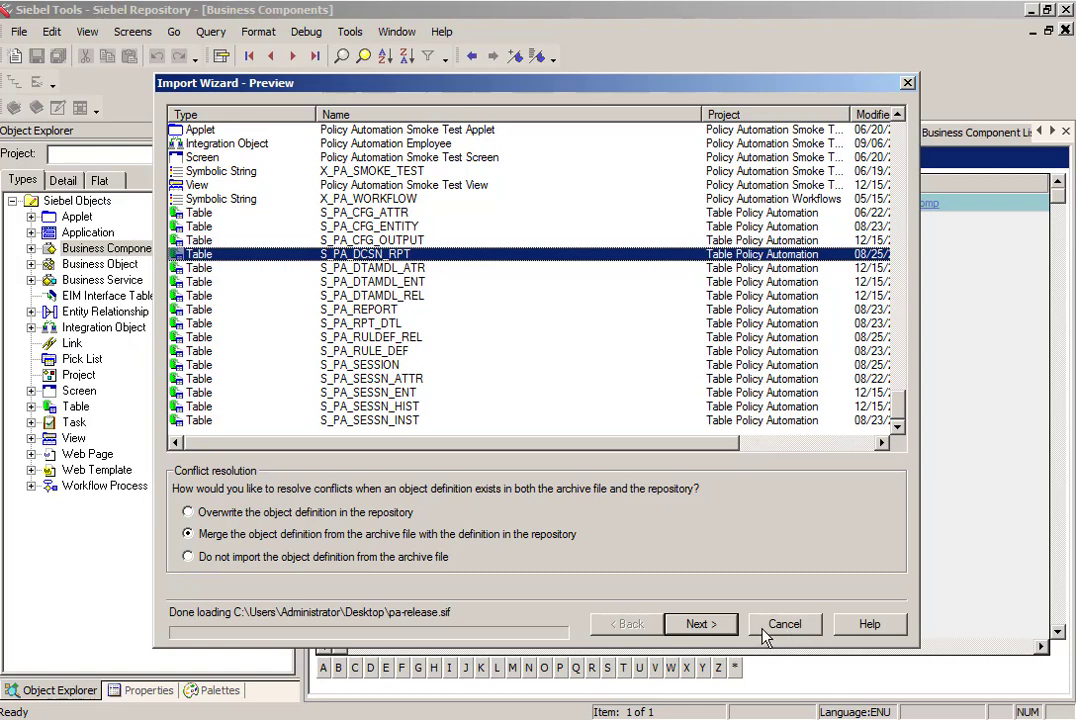
pyautogui.click(700, 624)
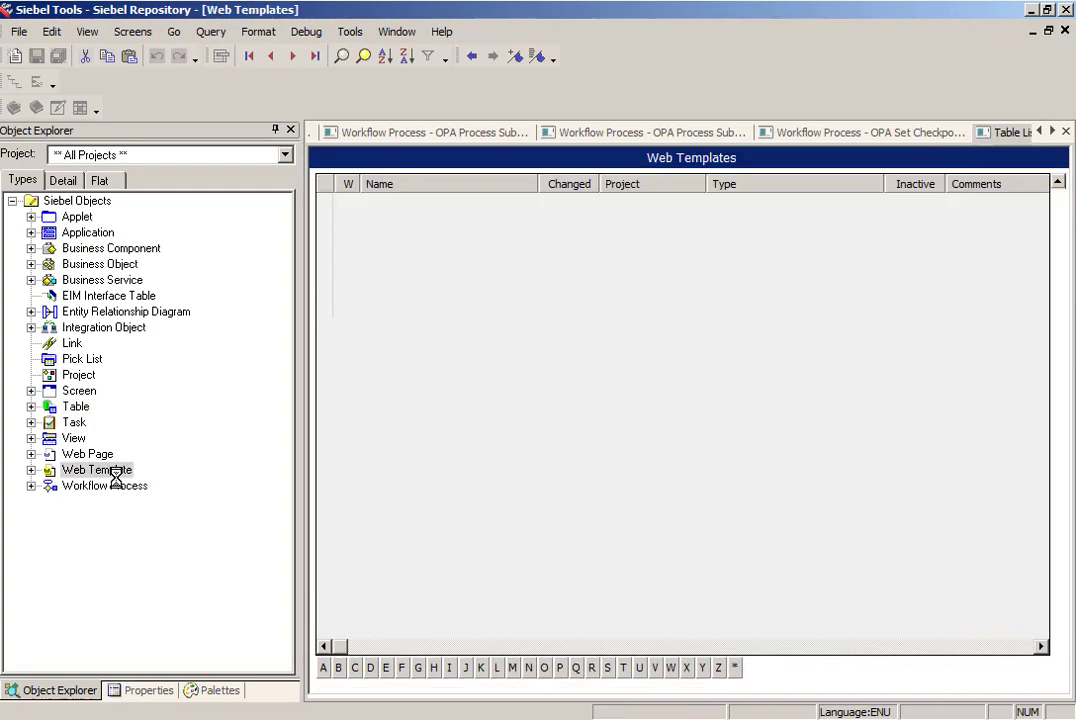
# Open the repository's list of workflow processes.
pyautogui.click(104, 486)
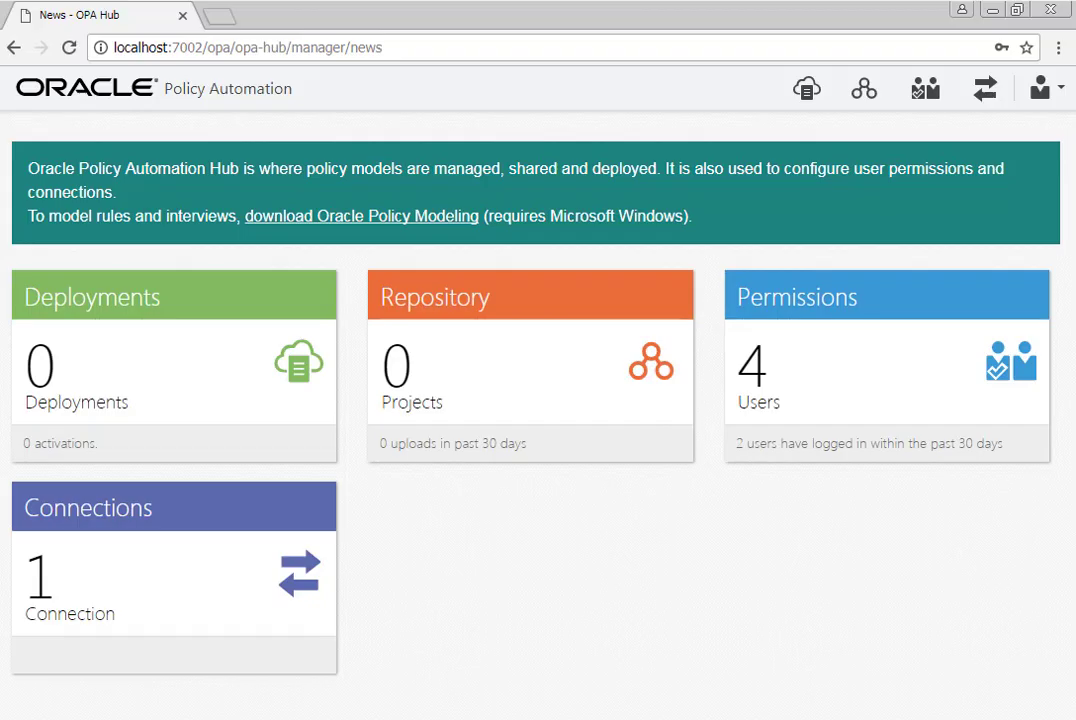
# Open Siebel Call Center on localhost in a new Chrome tab and log in with the prefilled credentials.
pyautogui.click(219, 16)
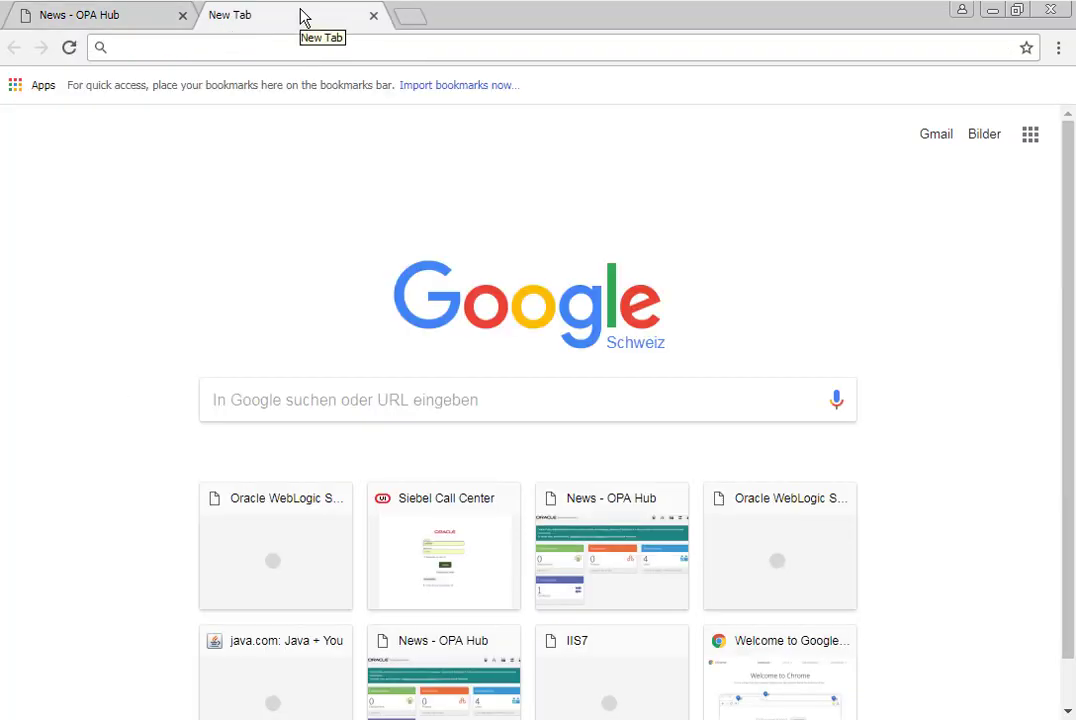
pyautogui.write('lo')
pyautogui.press('Return')
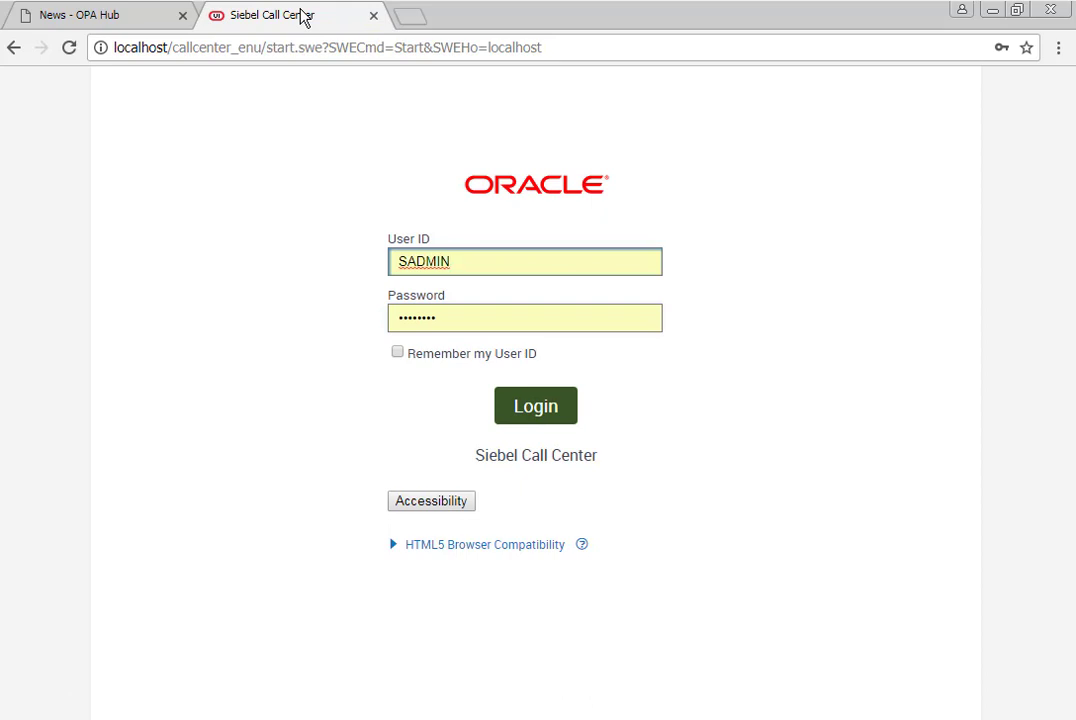
pyautogui.click(535, 416)
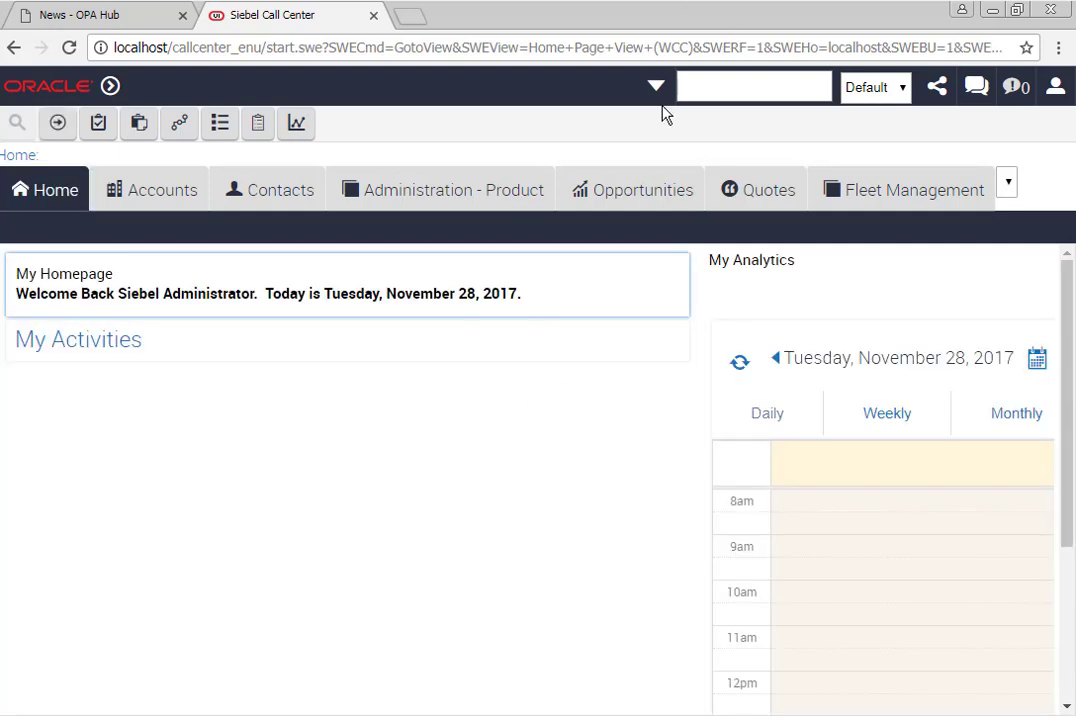
# Open the Inbound Web Services view under Administration - Web Services from the site map.
pyautogui.click(180, 123)
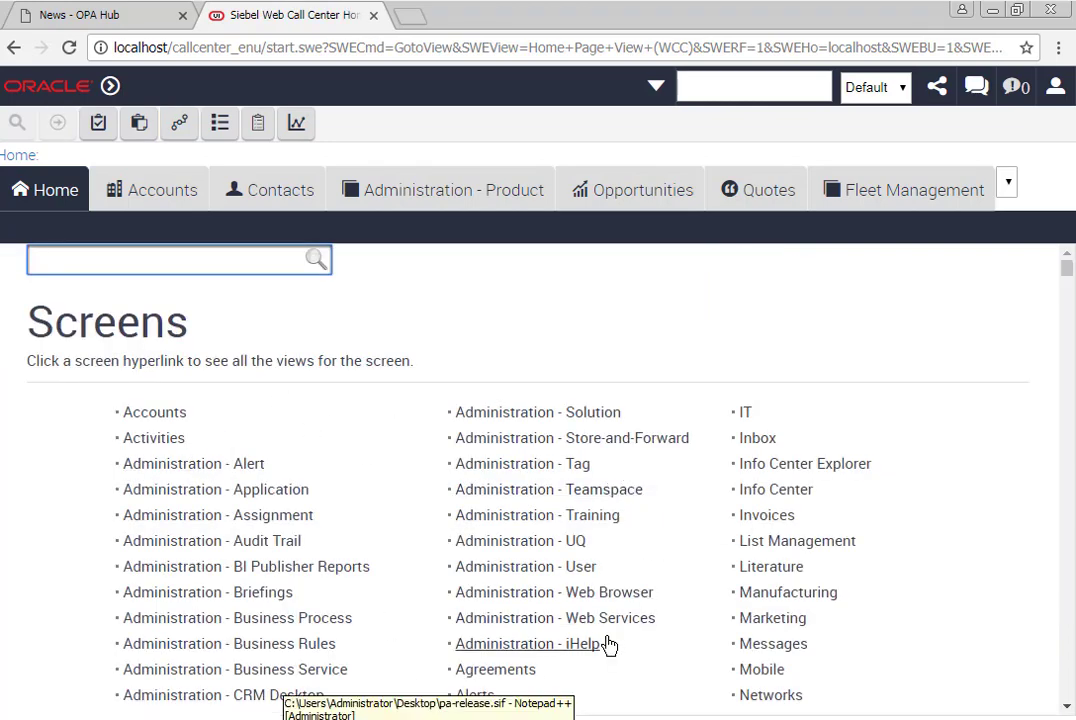
pyautogui.click(612, 620)
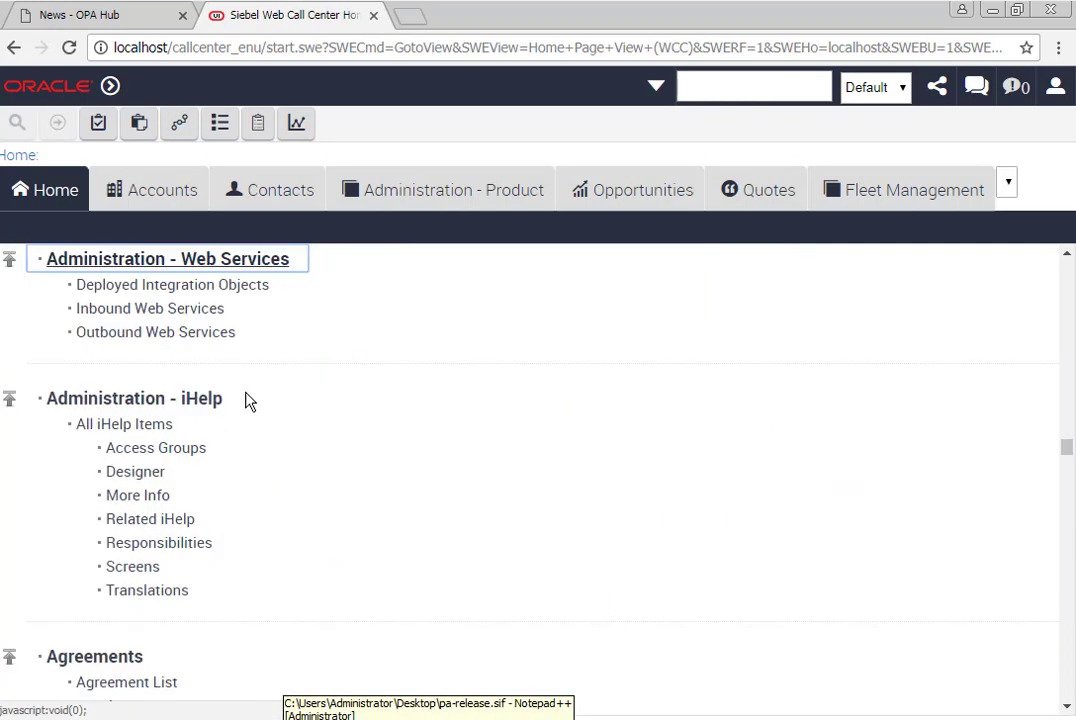
pyautogui.click(198, 312)
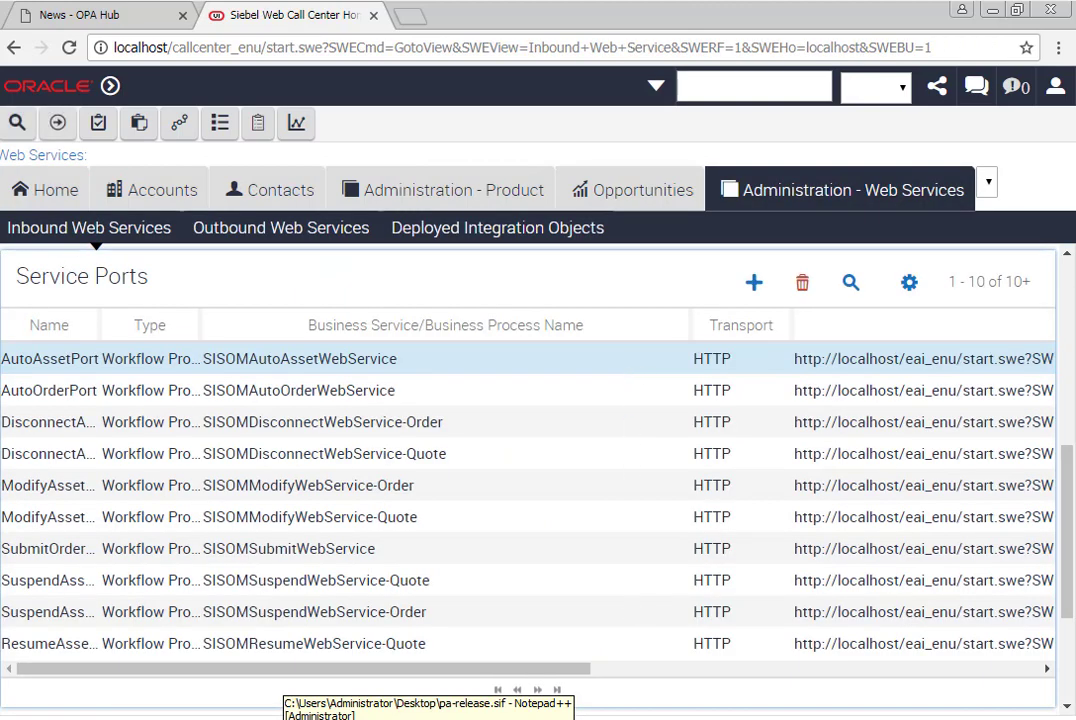
# Query the inbound web services for names matching OPA*.
pyautogui.scroll(5, 509, 425)
pyautogui.click(500, 434)
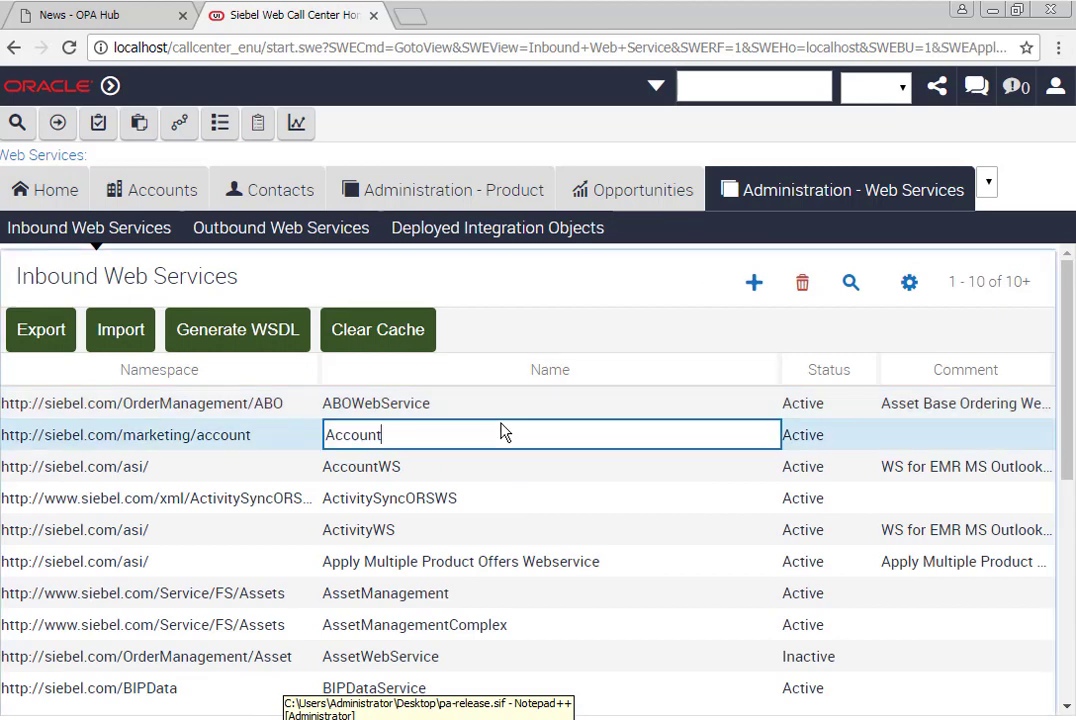
pyautogui.hotkey('alt', 'q')
pyautogui.press('Tab')
pyautogui.write('OP*')
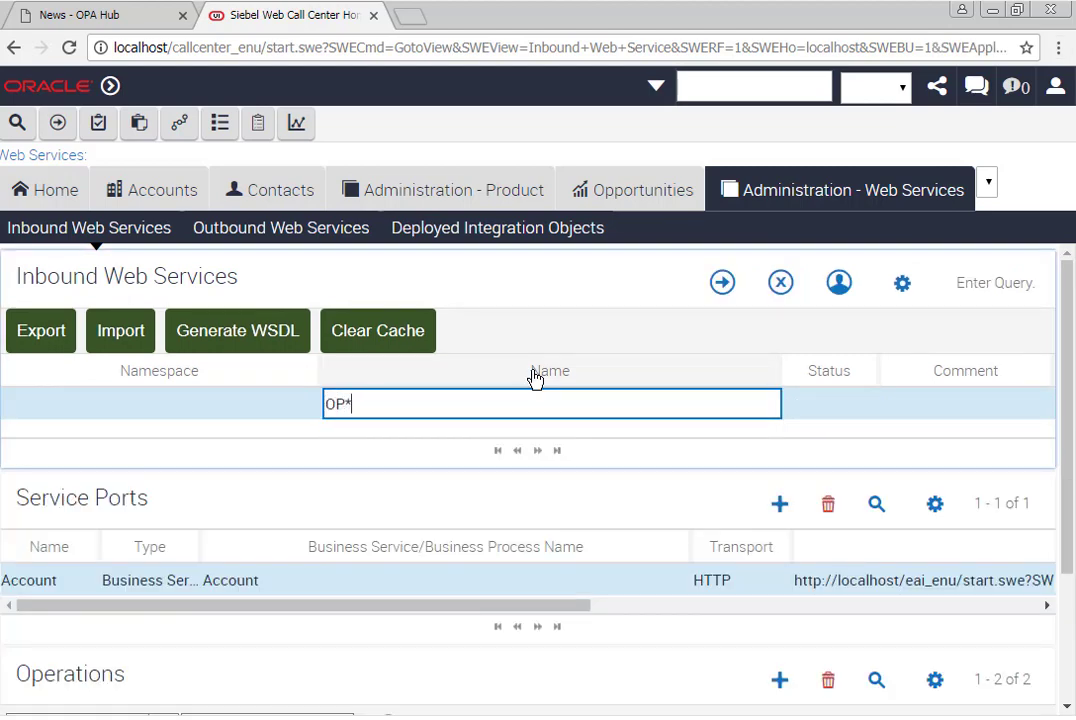
pyautogui.press('BackSpace')
pyautogui.write('A*')
pyautogui.press('Return')
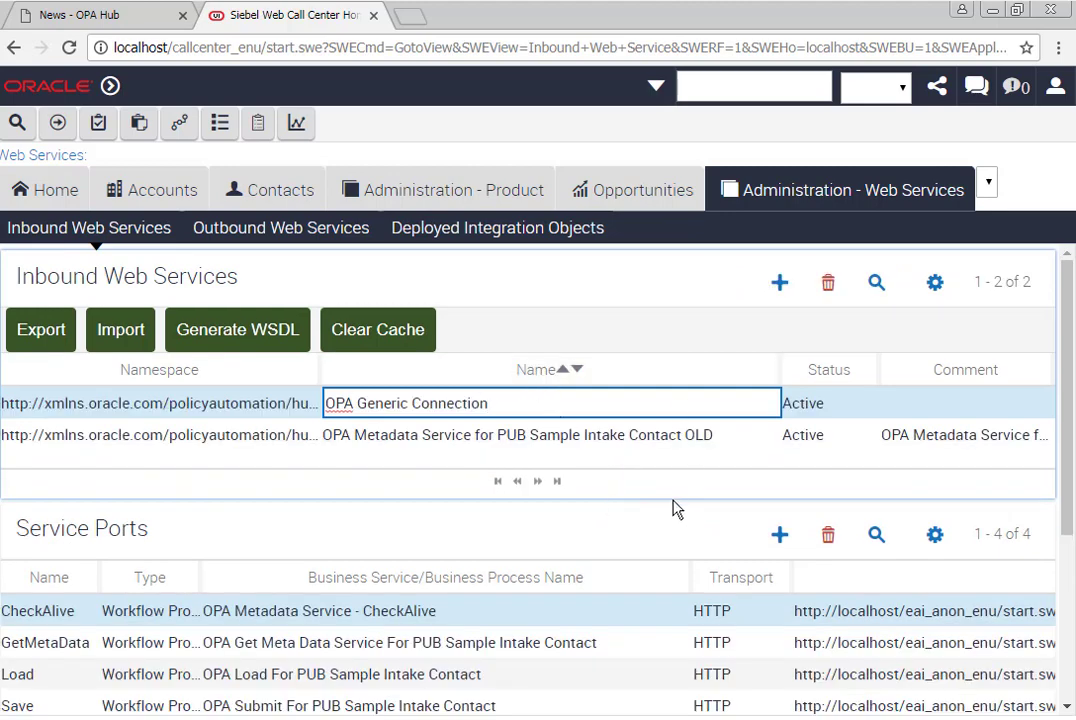
# Select the OPA Generic Connection web service and add a service port named GetCheckPoint to it.
pyautogui.scroll(-2, 670, 505)
pyautogui.scroll(2, 620, 607)
pyautogui.click(540, 436)
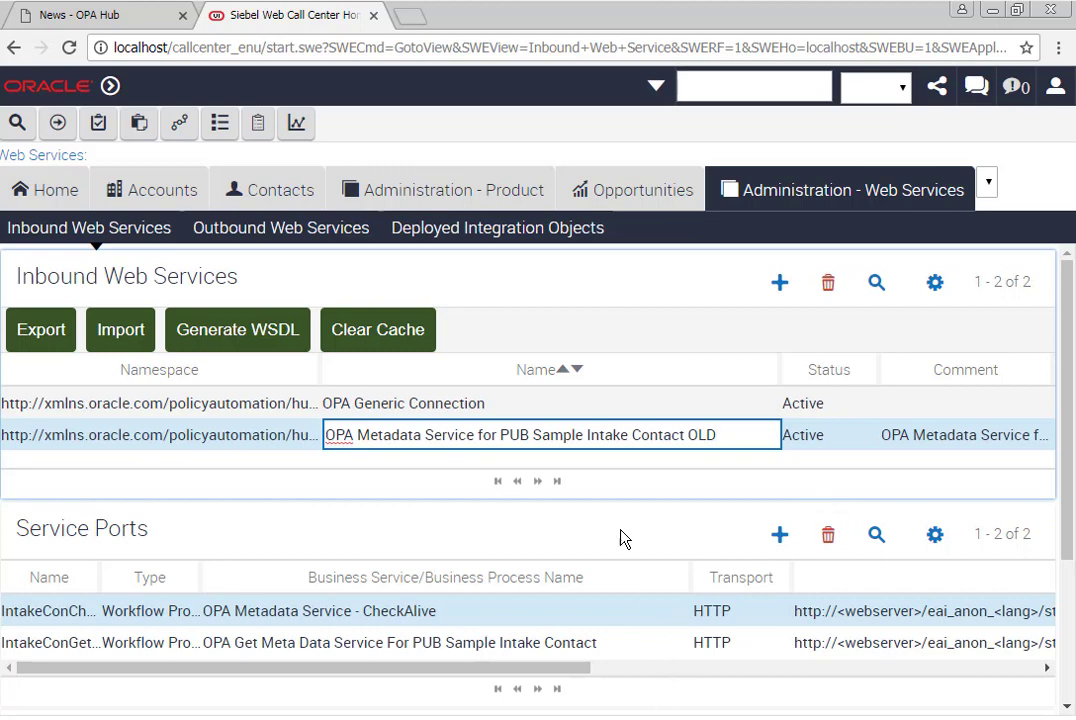
pyautogui.click(427, 410)
pyautogui.scroll(-3, 505, 515)
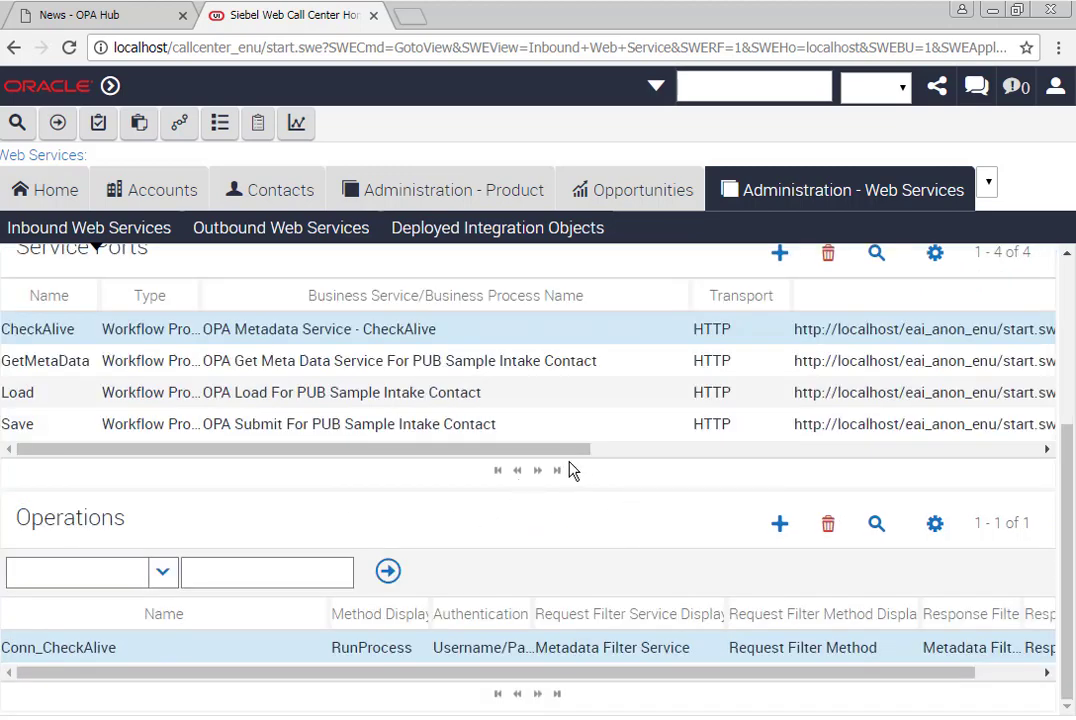
pyautogui.click(780, 256)
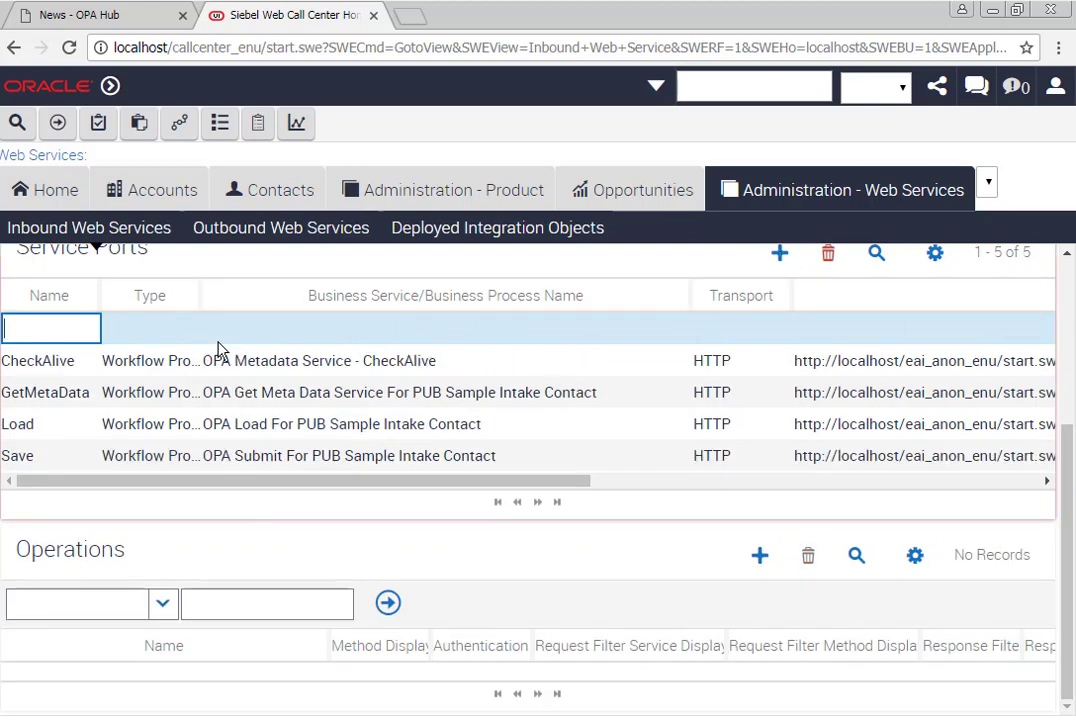
pyautogui.write('GetCheckPoint')
pyautogui.press('Tab')
pyautogui.press('Tab')
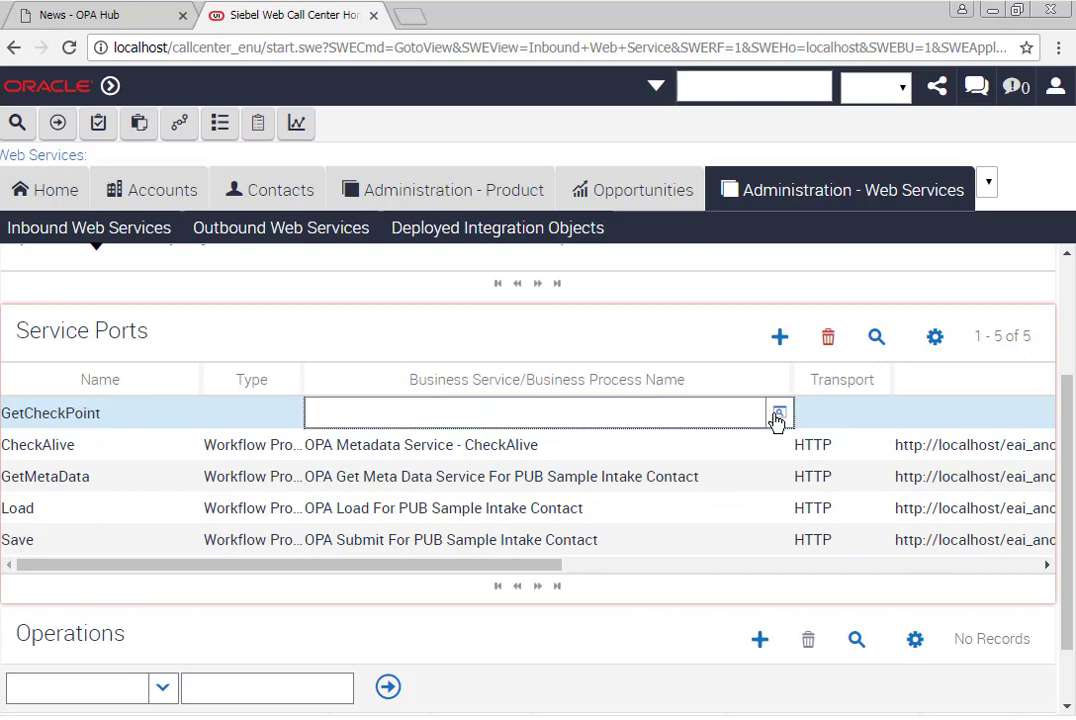
pyautogui.click(777, 412)
pyautogui.click(361, 192)
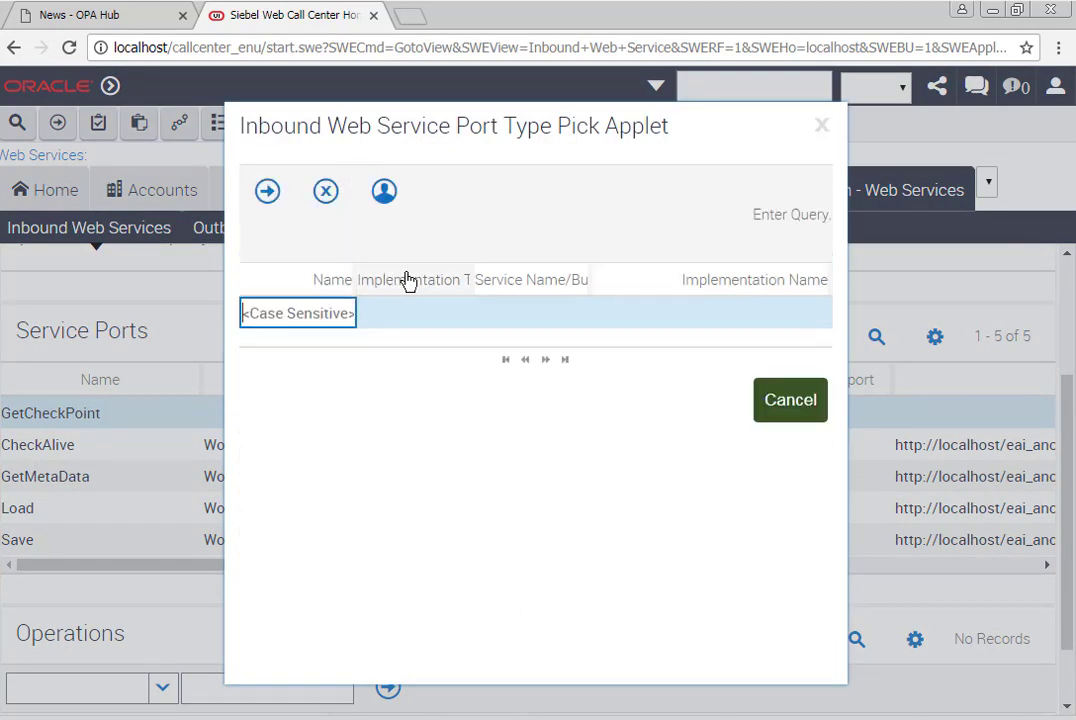
pyautogui.click(401, 315)
pyautogui.hotkey('ctrl', 'v')
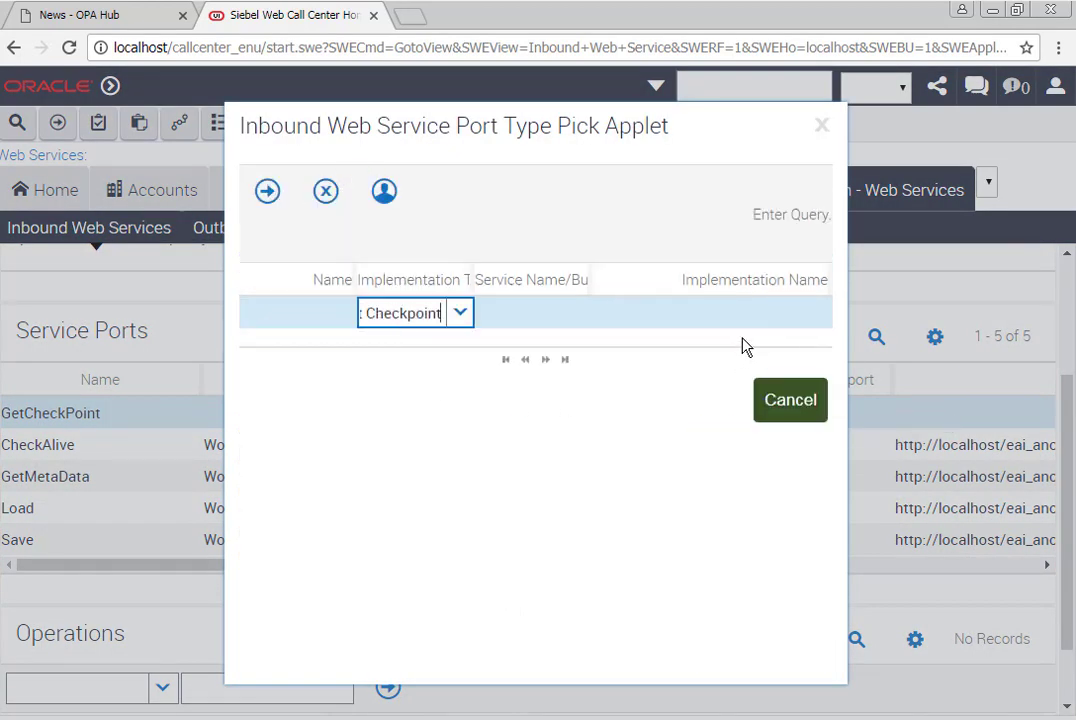
pyautogui.press('Return')
pyautogui.click(366, 204)
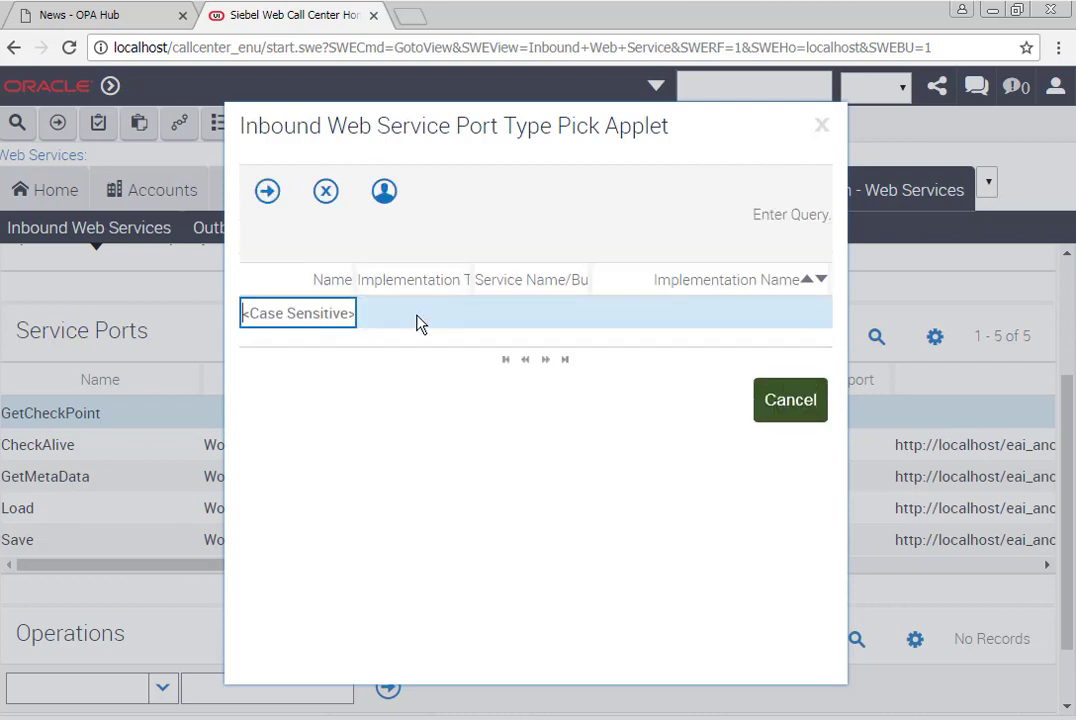
pyautogui.click(415, 318)
pyautogui.click(478, 312)
pyautogui.hotkey('ctrl', 'v')
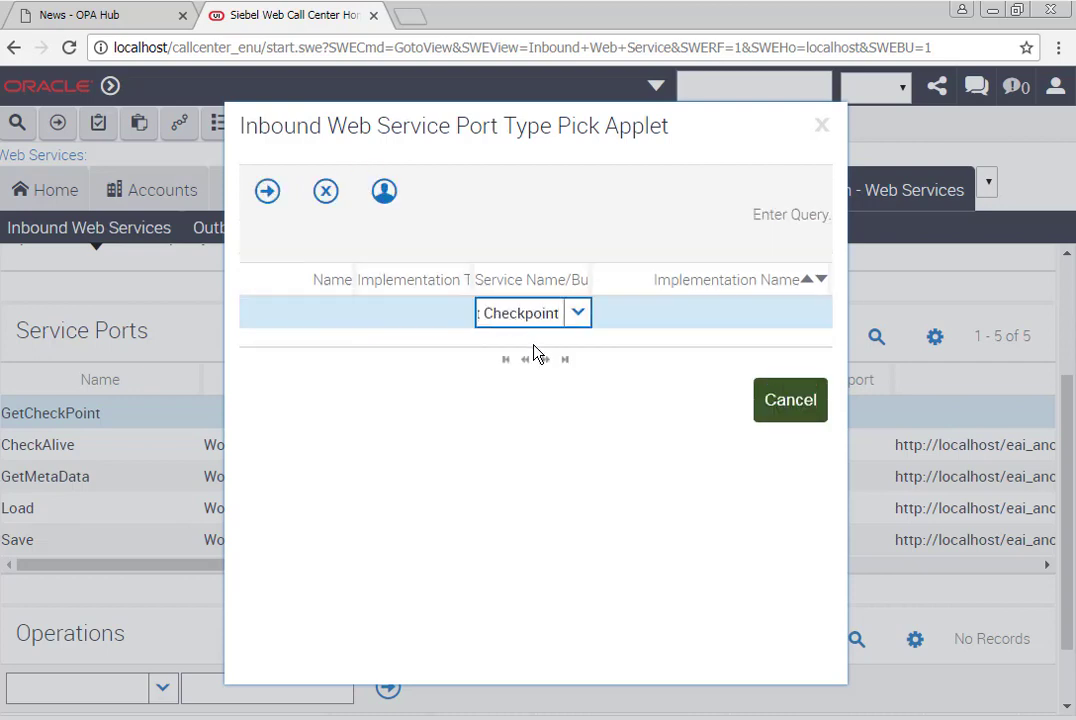
pyautogui.press('Return')
pyautogui.click(363, 195)
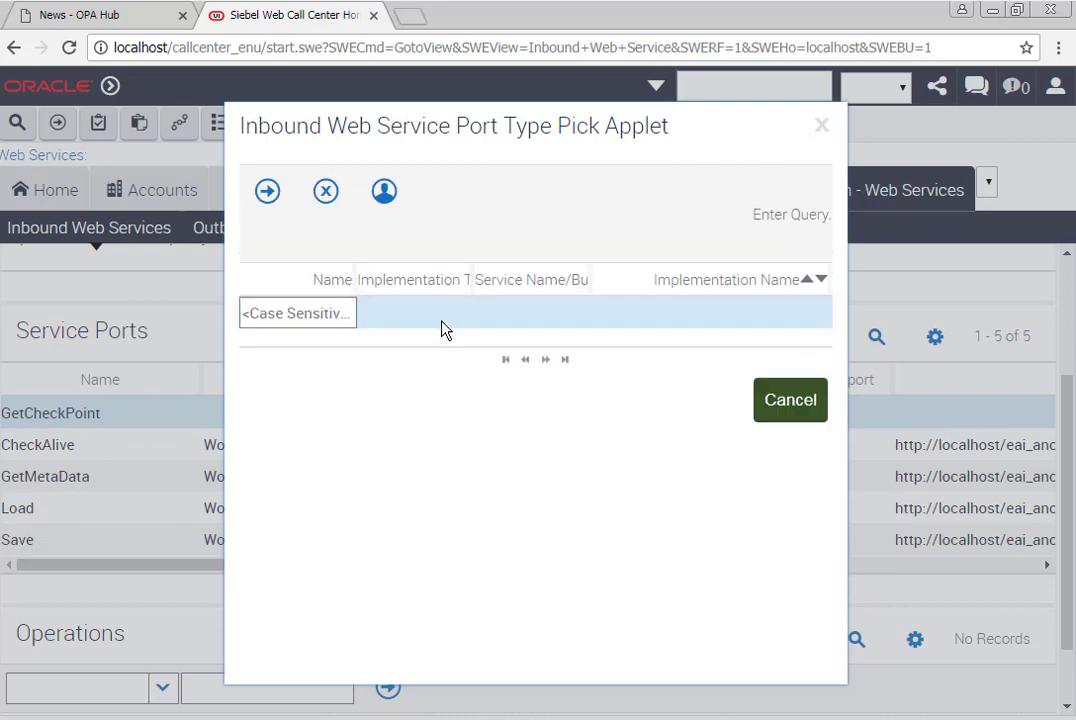
pyautogui.click(430, 313)
pyautogui.write('*Check')
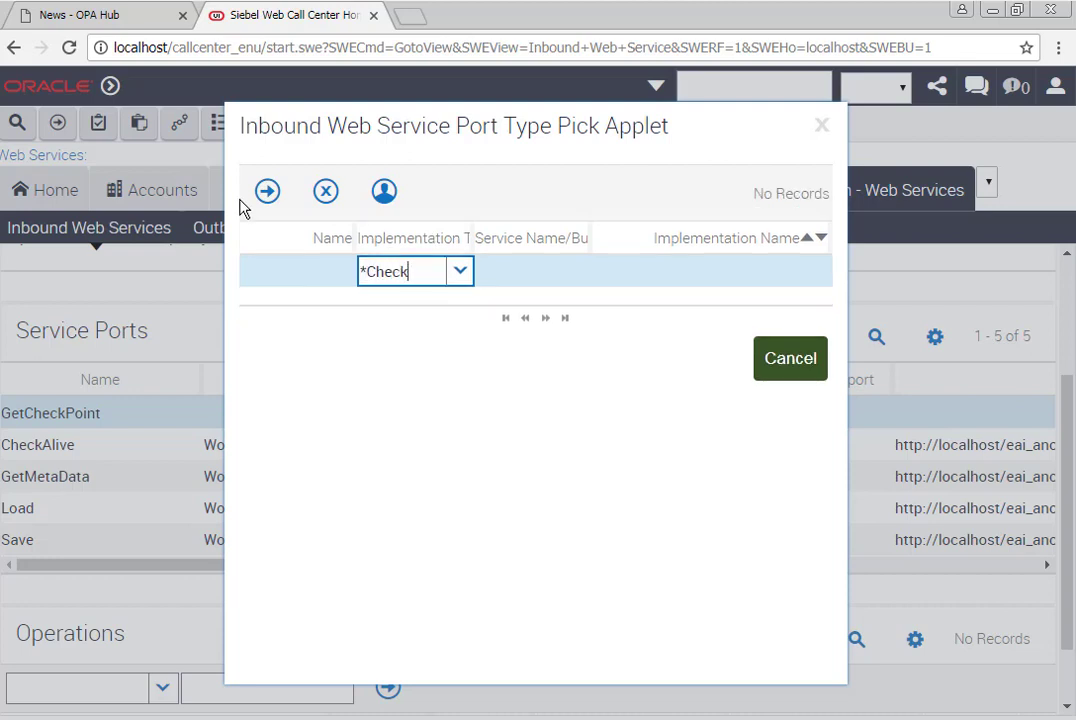
pyautogui.write('*')
pyautogui.press('Return')
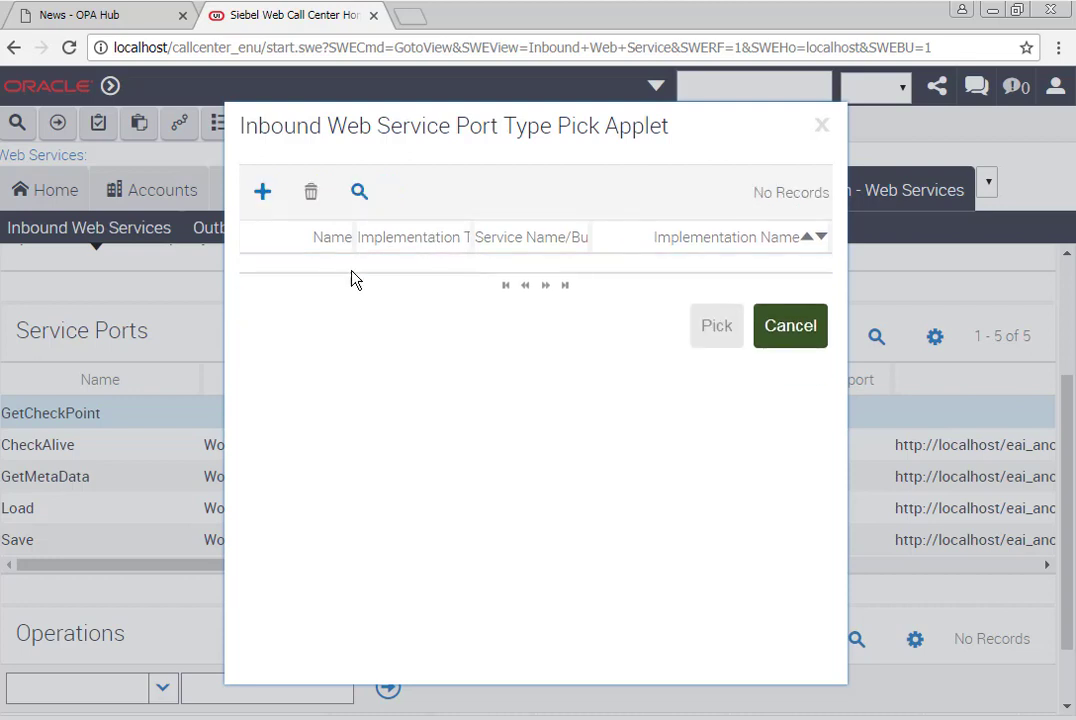
pyautogui.click(791, 338)
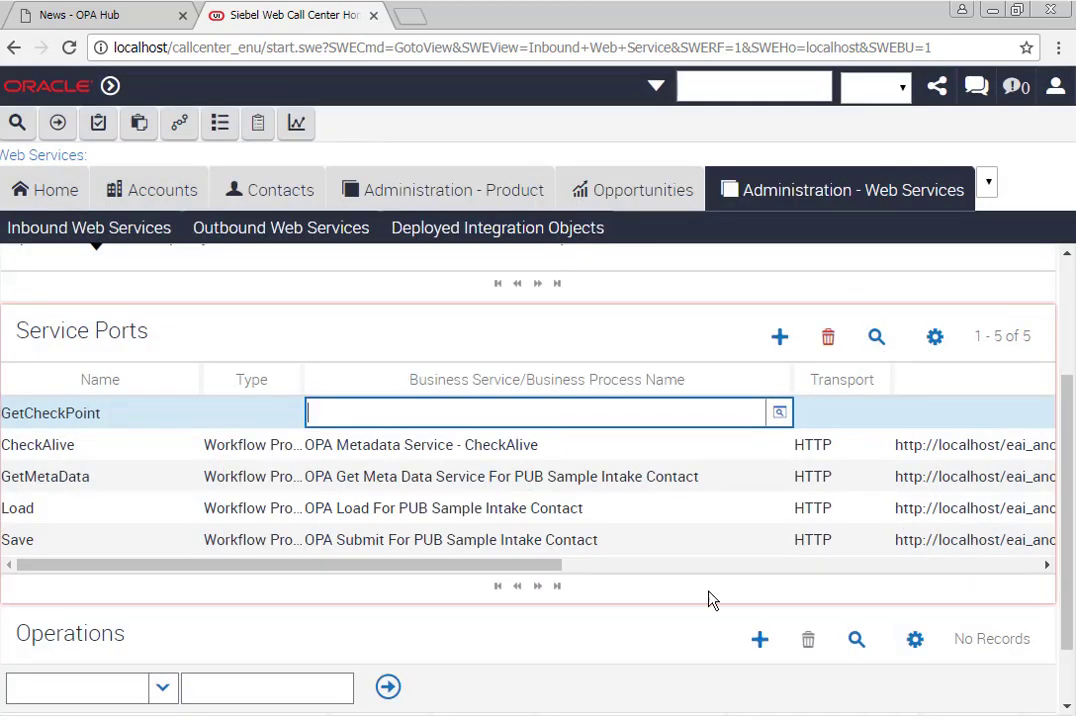
# Open the port type picker for the GetCheckPoint port and query it for service names matching OPA*.
pyautogui.click(285, 418)
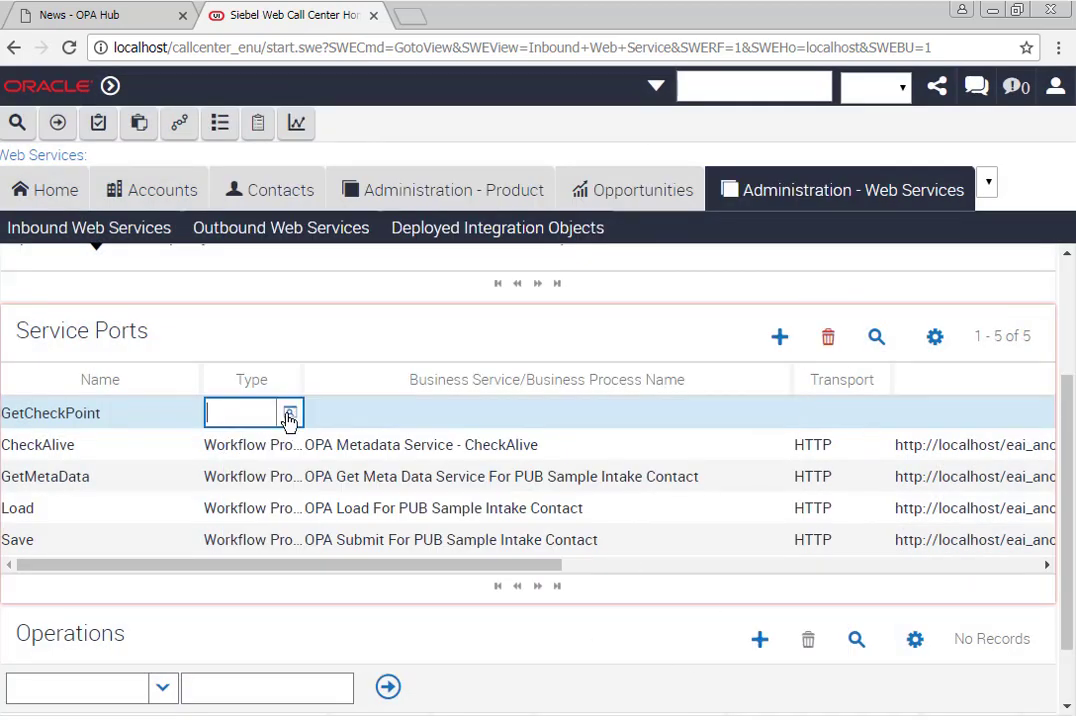
pyautogui.click(289, 414)
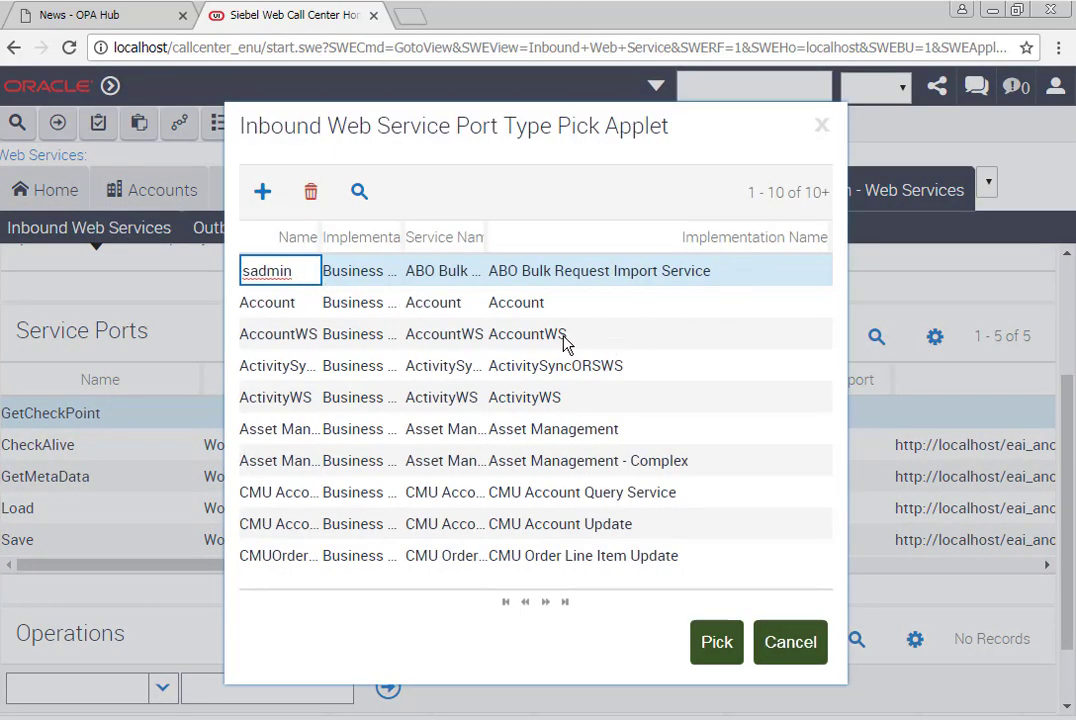
pyautogui.hotkey('alt', 'q')
pyautogui.click(472, 313)
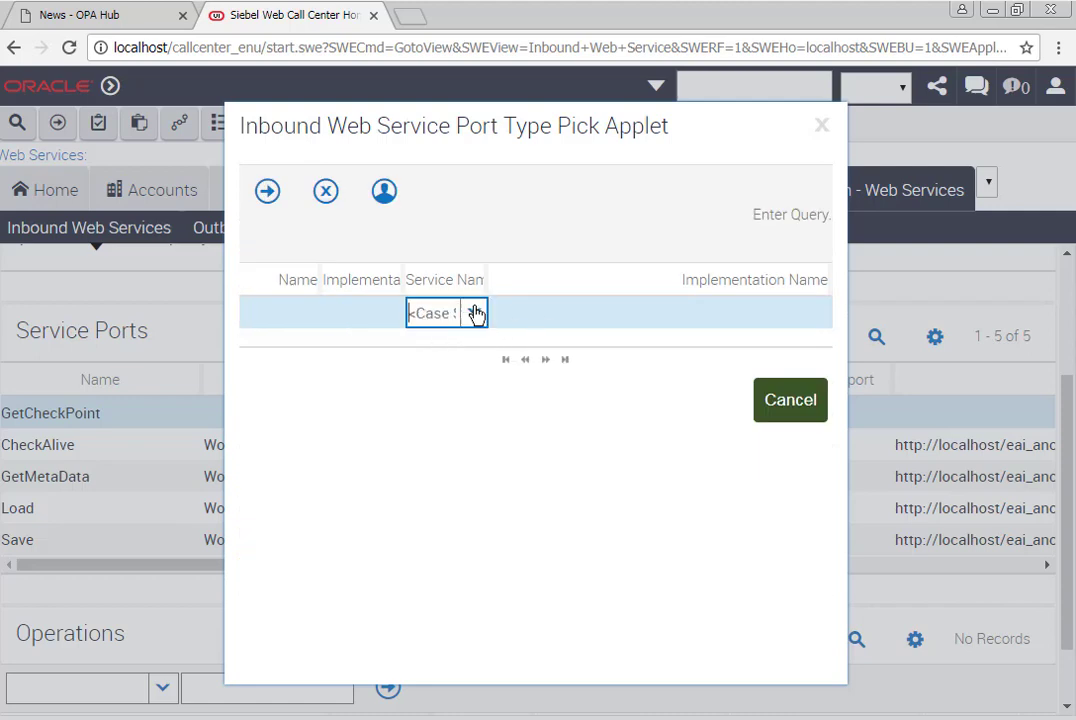
pyautogui.write('OPA*')
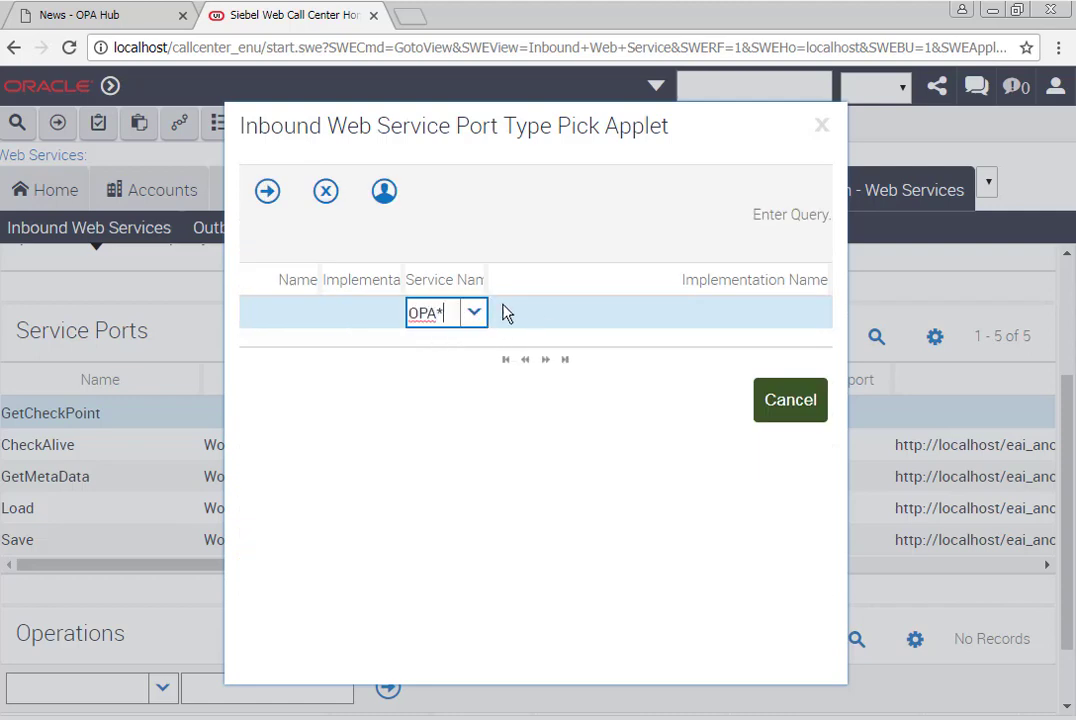
pyautogui.press('Return')
# Query the implementation names for OPA* and pick the OPA Get Checkpoint workflow process for the GetCheckPoint port.
pyautogui.click(363, 194)
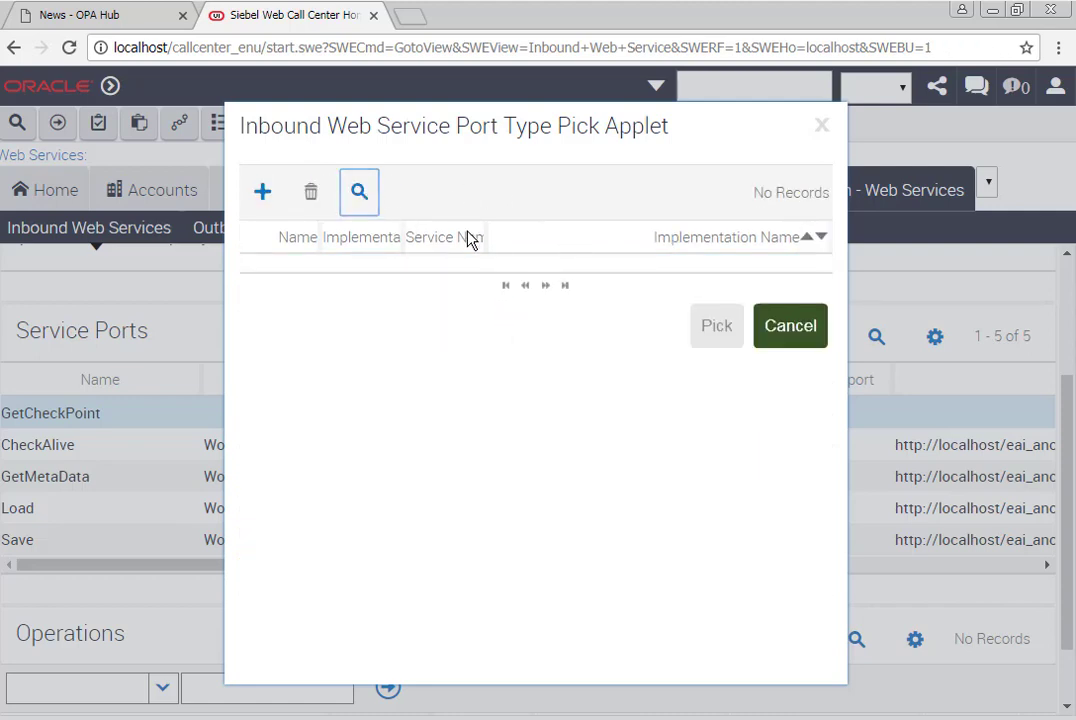
pyautogui.click(583, 317)
pyautogui.write('OP')
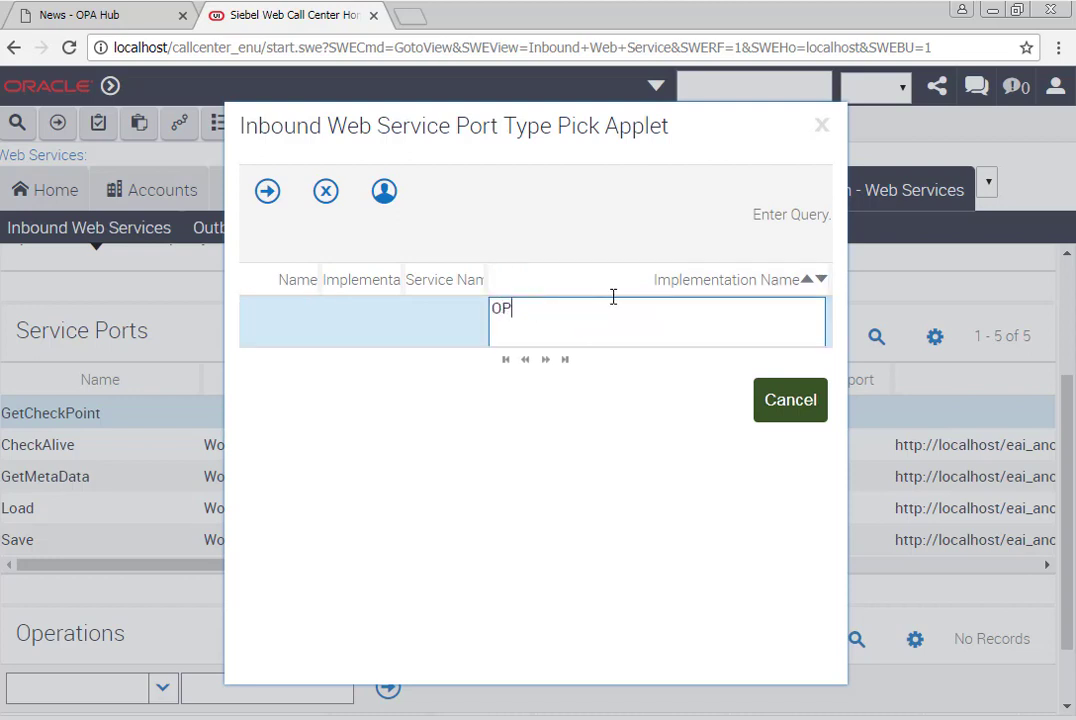
pyautogui.write('A*')
pyautogui.click(266, 192)
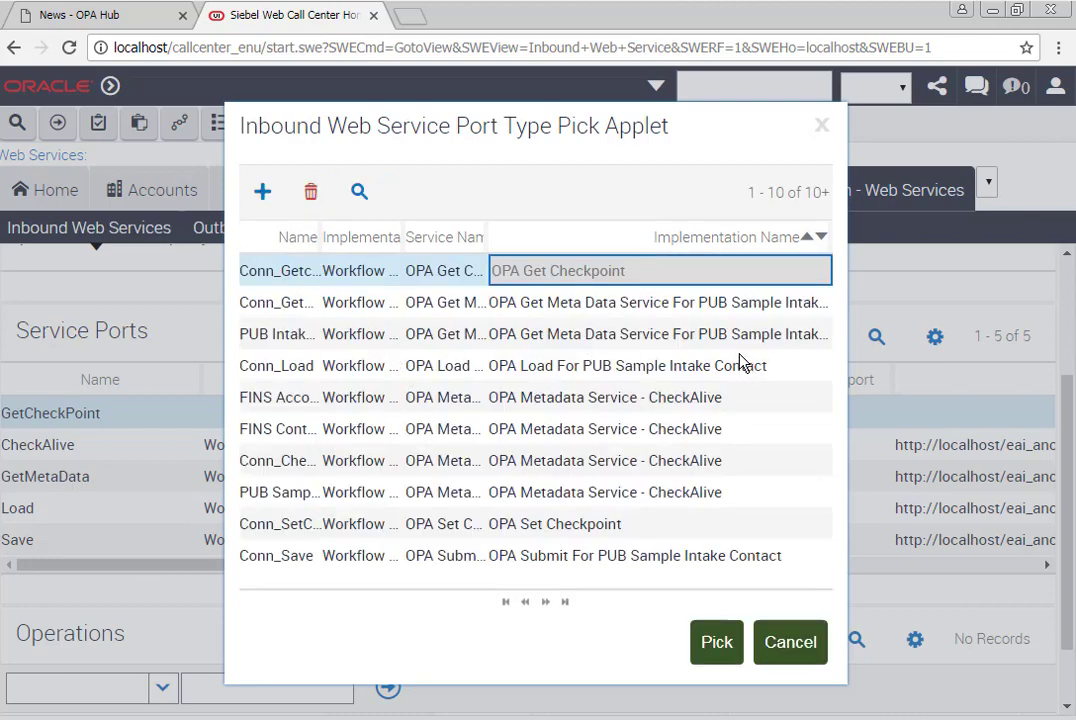
pyautogui.click(716, 645)
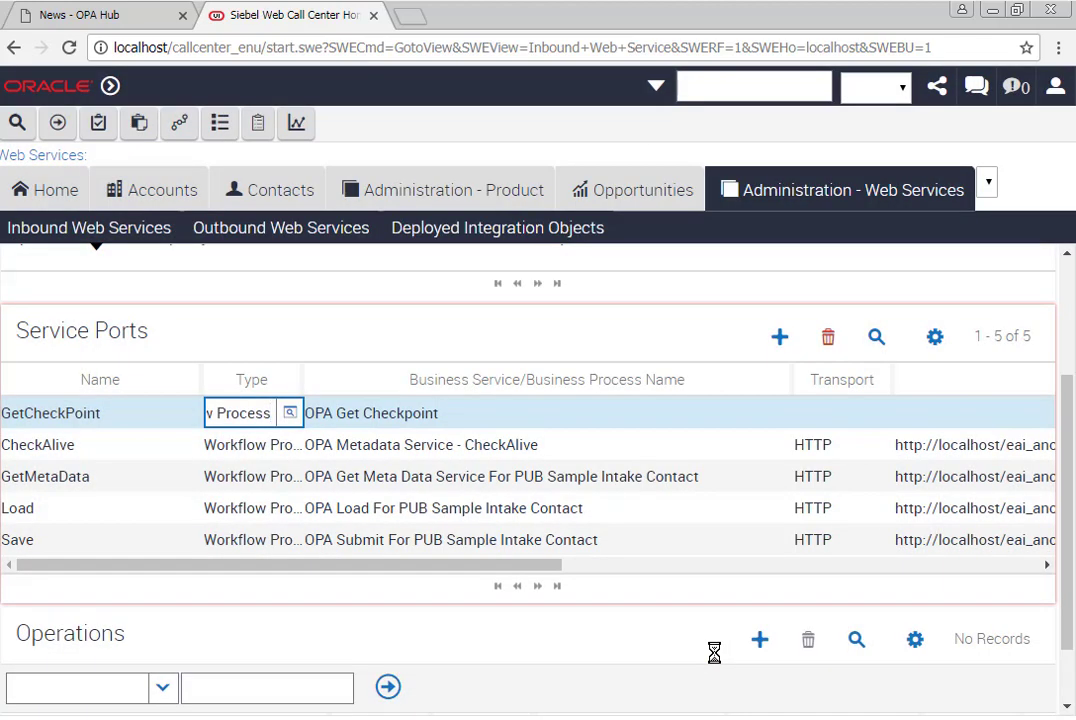
# Set the GetCheckPoint port's transport to HTTP and dismiss the protocol conflict message.
pyautogui.click(875, 422)
pyautogui.click(880, 413)
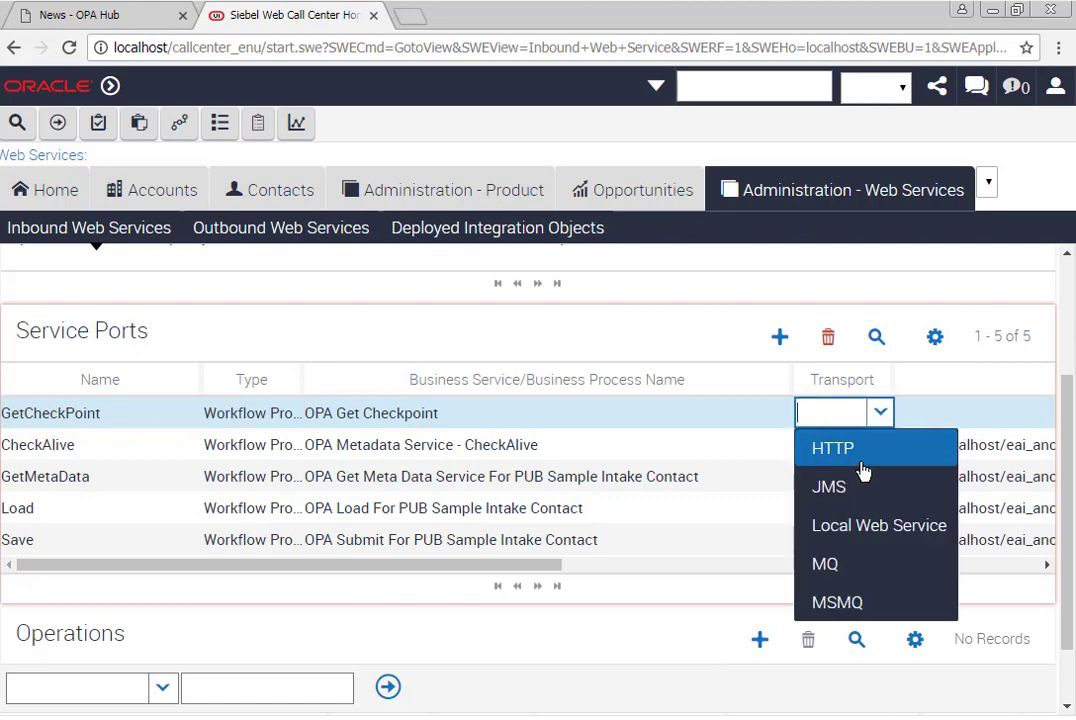
pyautogui.click(862, 449)
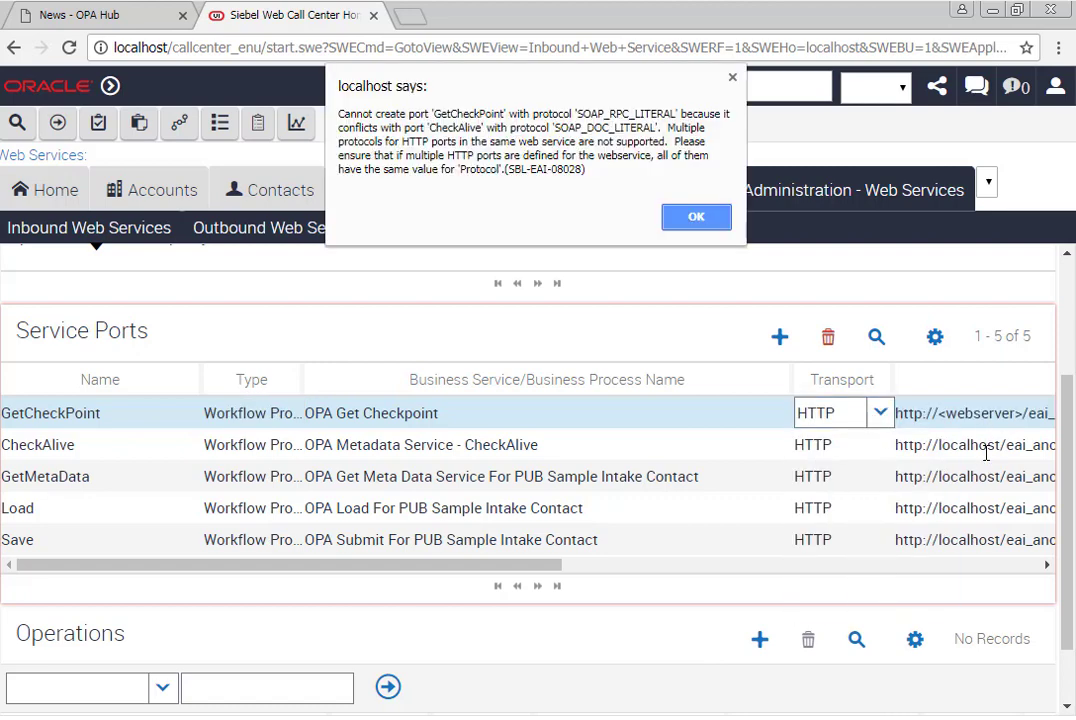
pyautogui.click(694, 217)
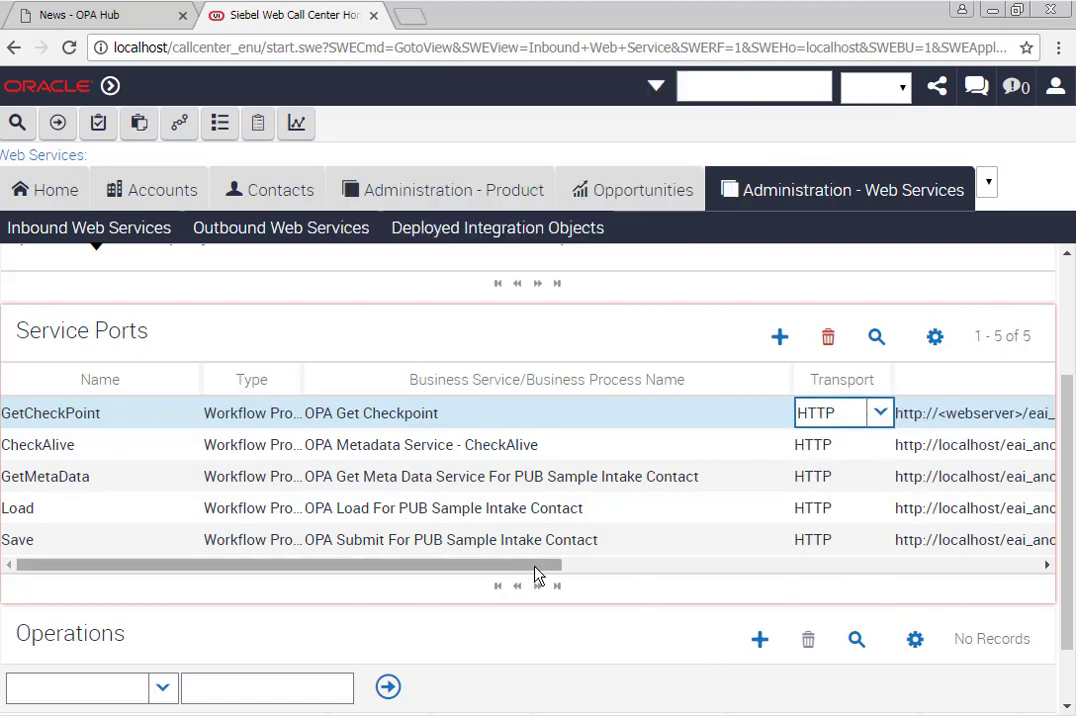
# Set the GetCheckPoint port's binding to SOAP_DOC_LITERAL.
pyautogui.moveTo(539, 565); pyautogui.dragTo(953, 593)
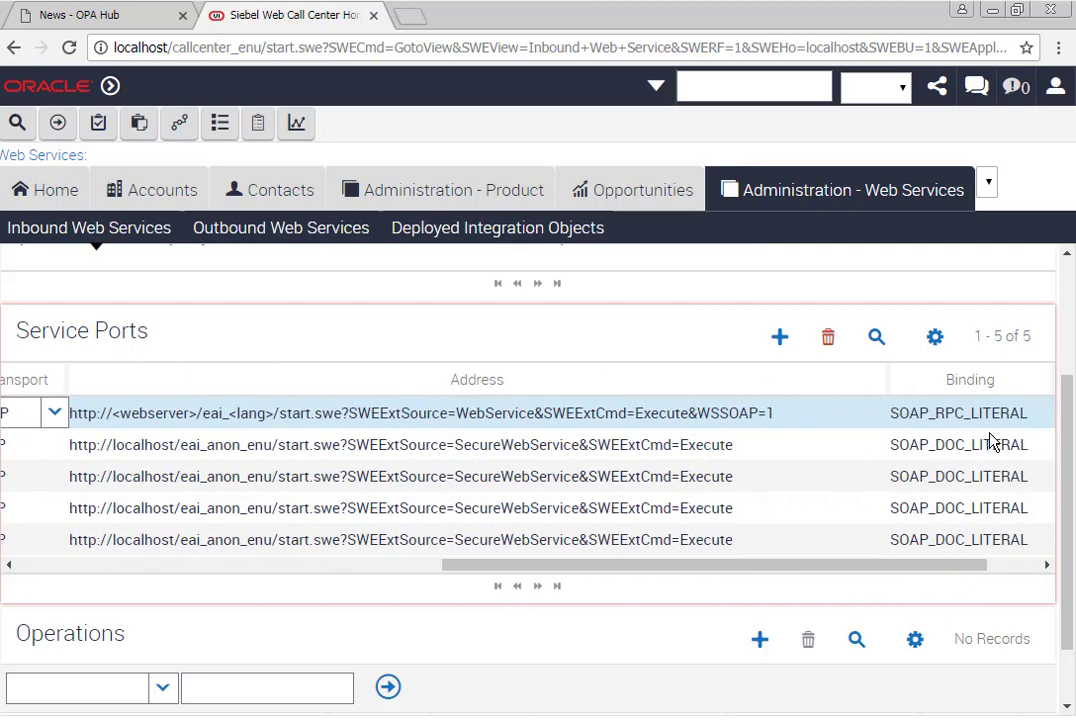
pyautogui.click(1015, 413)
pyautogui.click(1040, 412)
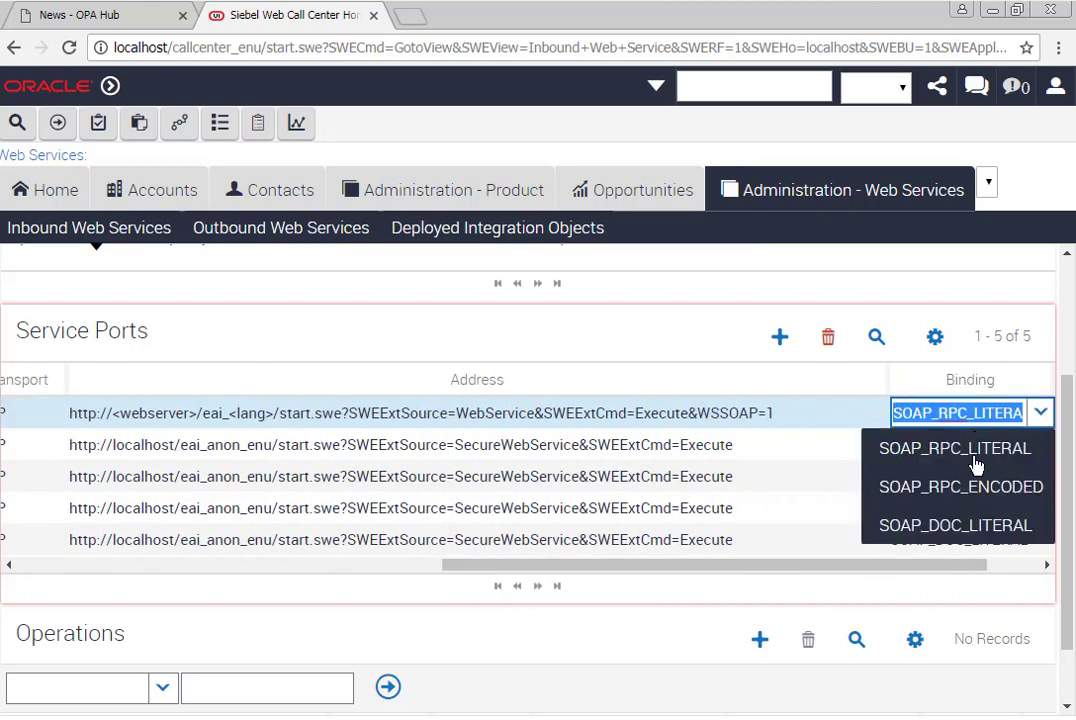
pyautogui.click(956, 527)
# Replace the GetCheckPoint port's address with the one copied from the CheckAlive port and save the record.
pyautogui.click(782, 446)
pyautogui.moveTo(782, 446); pyautogui.dragTo(65, 427)
pyautogui.hotkey('ctrl', 'c')
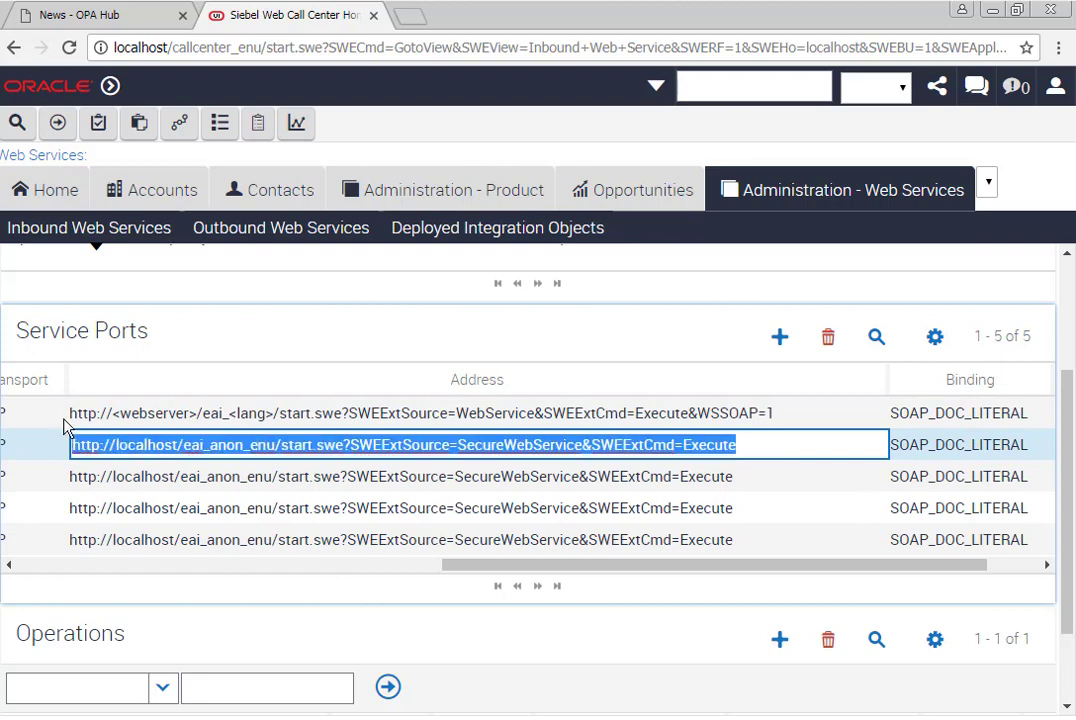
pyautogui.click(790, 414)
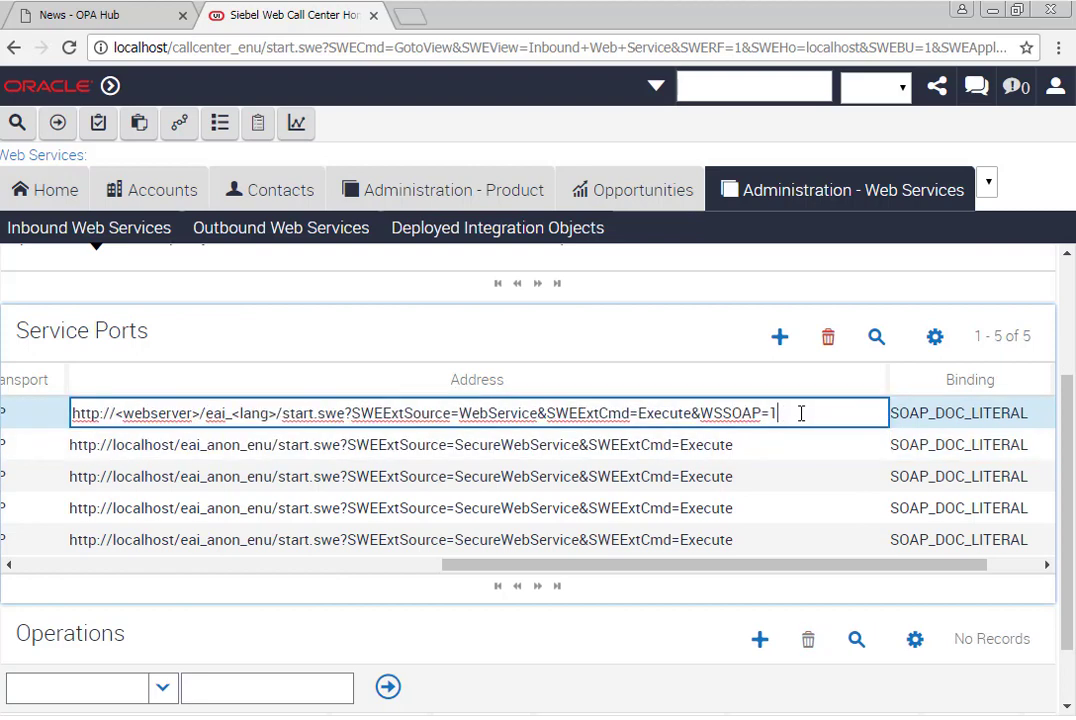
pyautogui.moveTo(790, 414); pyautogui.dragTo(70, 413)
pyautogui.hotkey('ctrl', 'v')
pyautogui.click(340, 444)
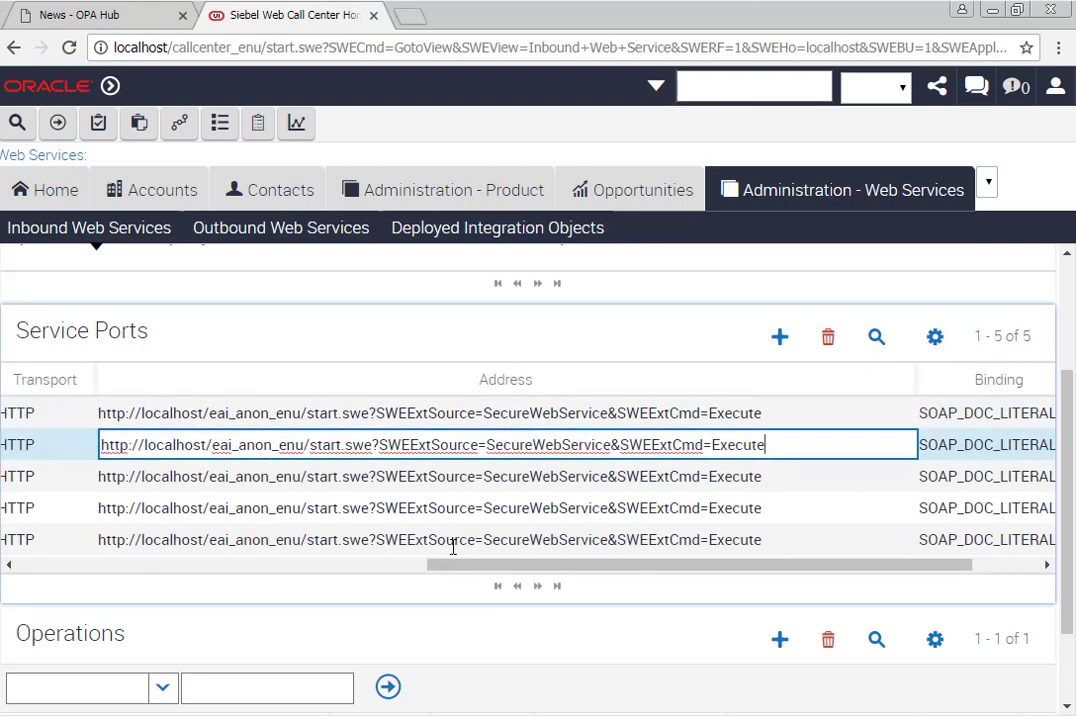
pyautogui.moveTo(473, 566); pyautogui.dragTo(79, 569)
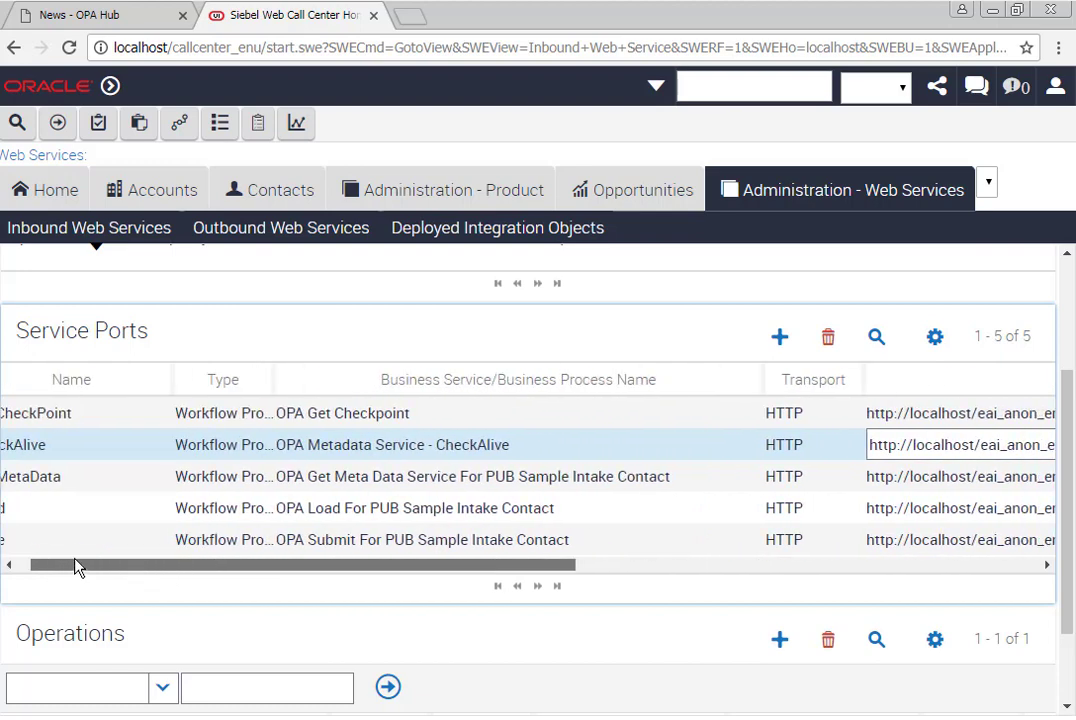
# Add the Conn_GetCheckpoint operation with the RunProcess method to the GetCheckPoint service port.
pyautogui.scroll(-1, 569, 523)
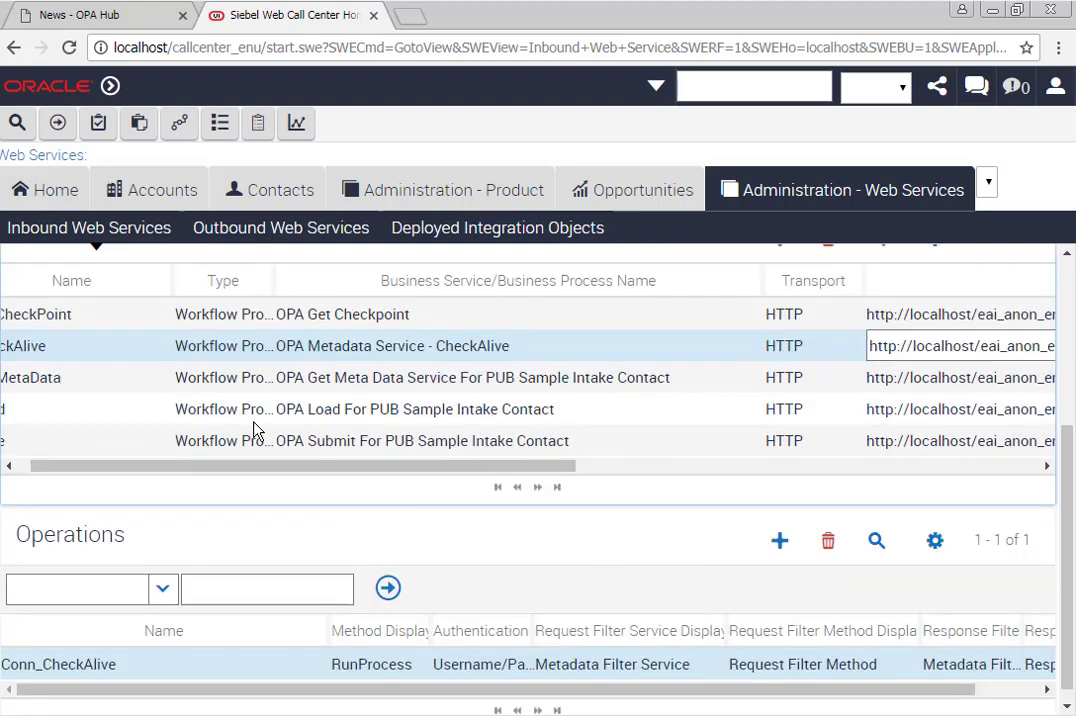
pyautogui.click(143, 318)
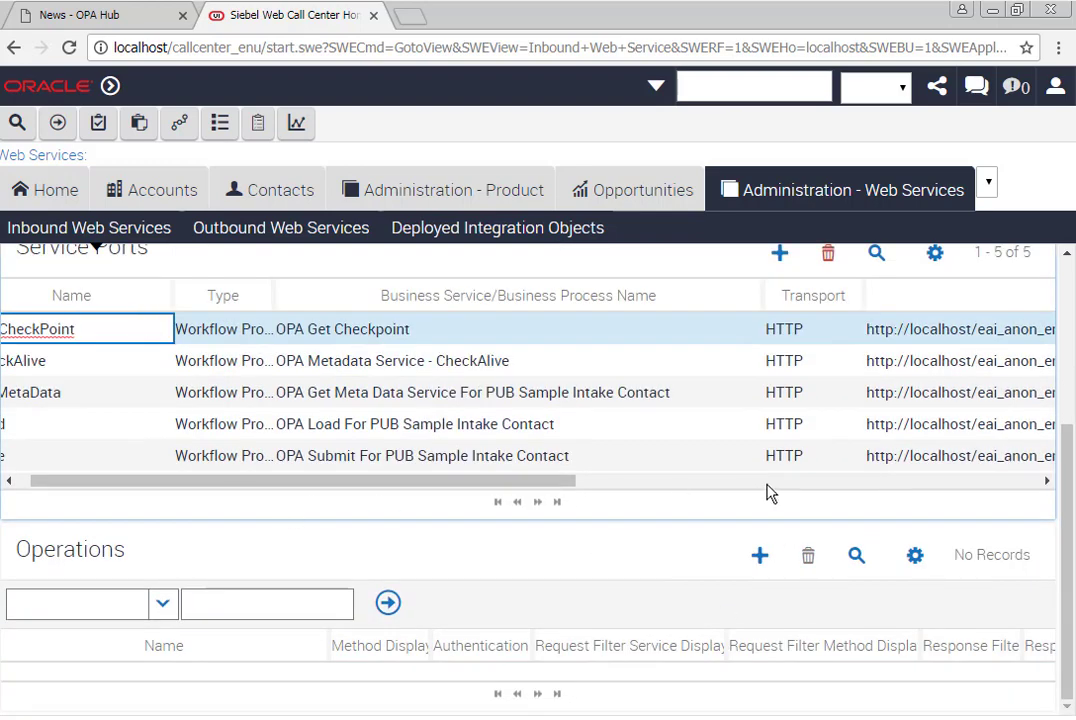
pyautogui.click(760, 557)
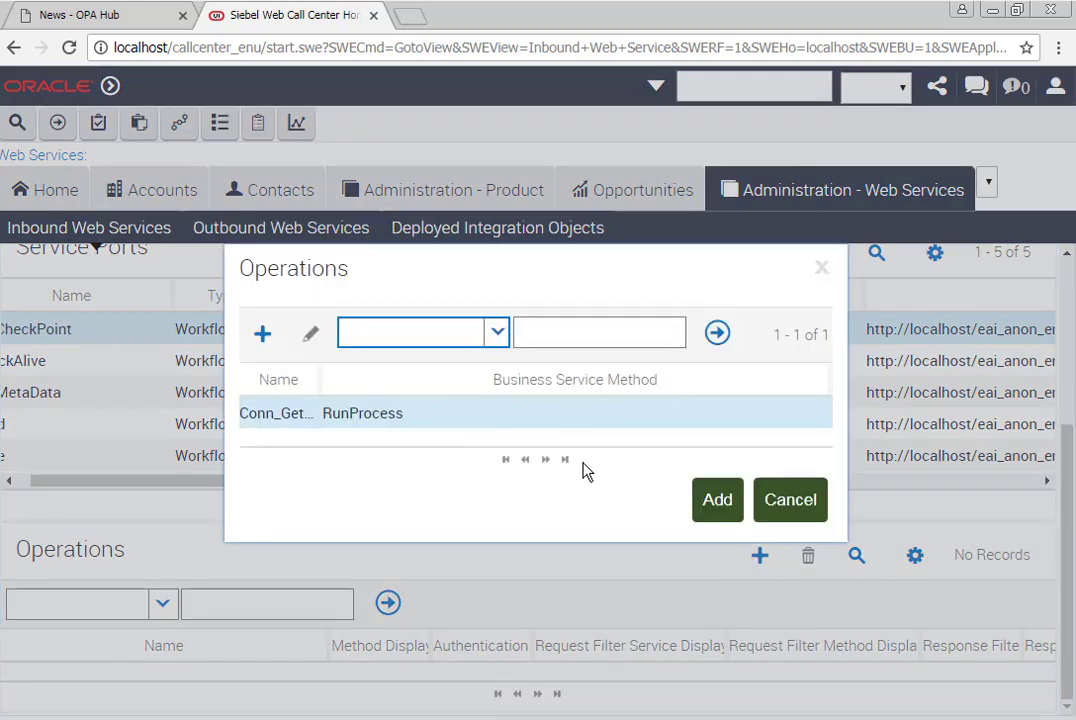
pyautogui.moveTo(319, 377); pyautogui.dragTo(528, 377)
pyautogui.click(714, 505)
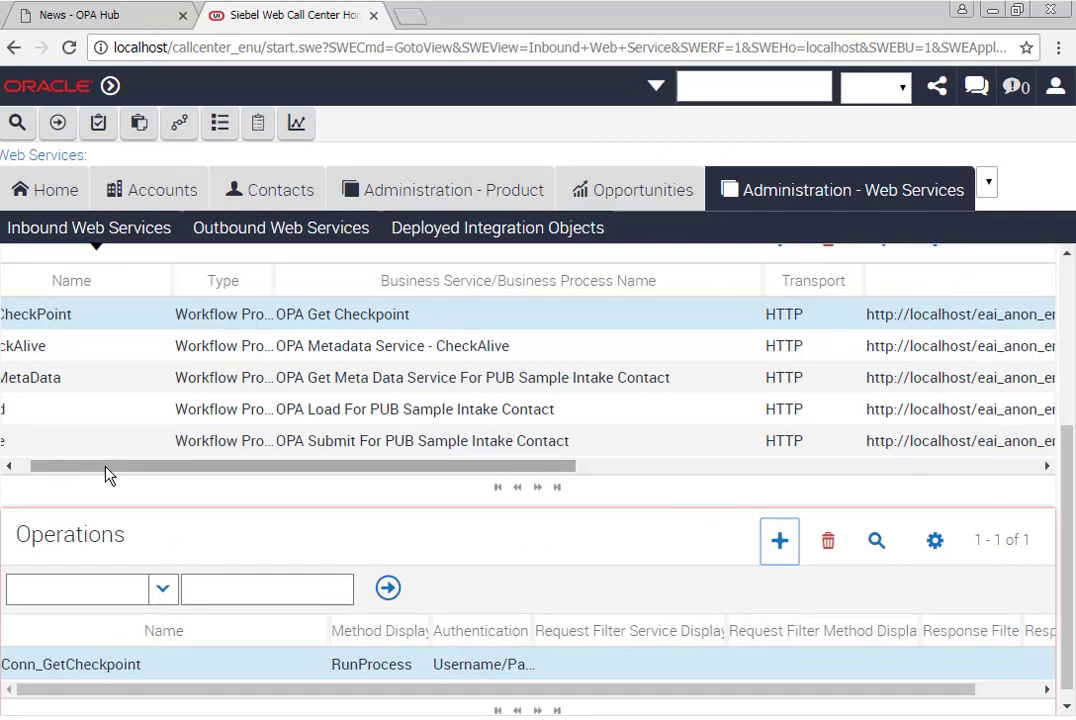
# Add a service port named SetCheckpoint and assign it the OPA Set Checkpoint workflow process by querying its implementation name.
pyautogui.moveTo(106, 473); pyautogui.dragTo(24, 473)
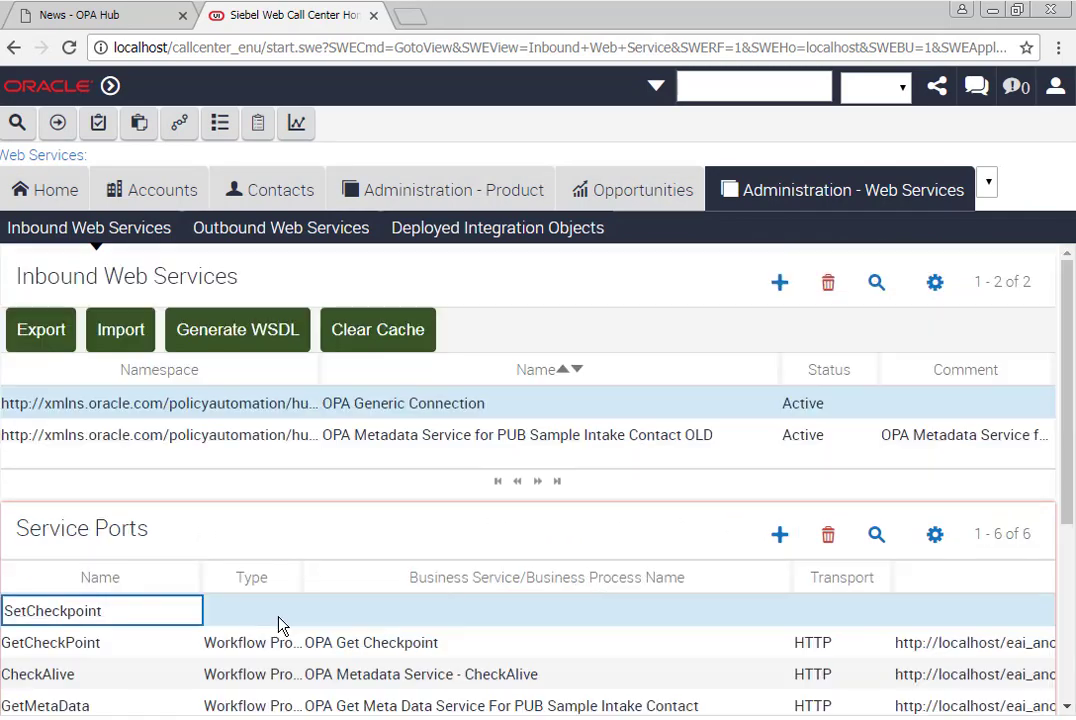
pyautogui.click(285, 620)
pyautogui.click(290, 611)
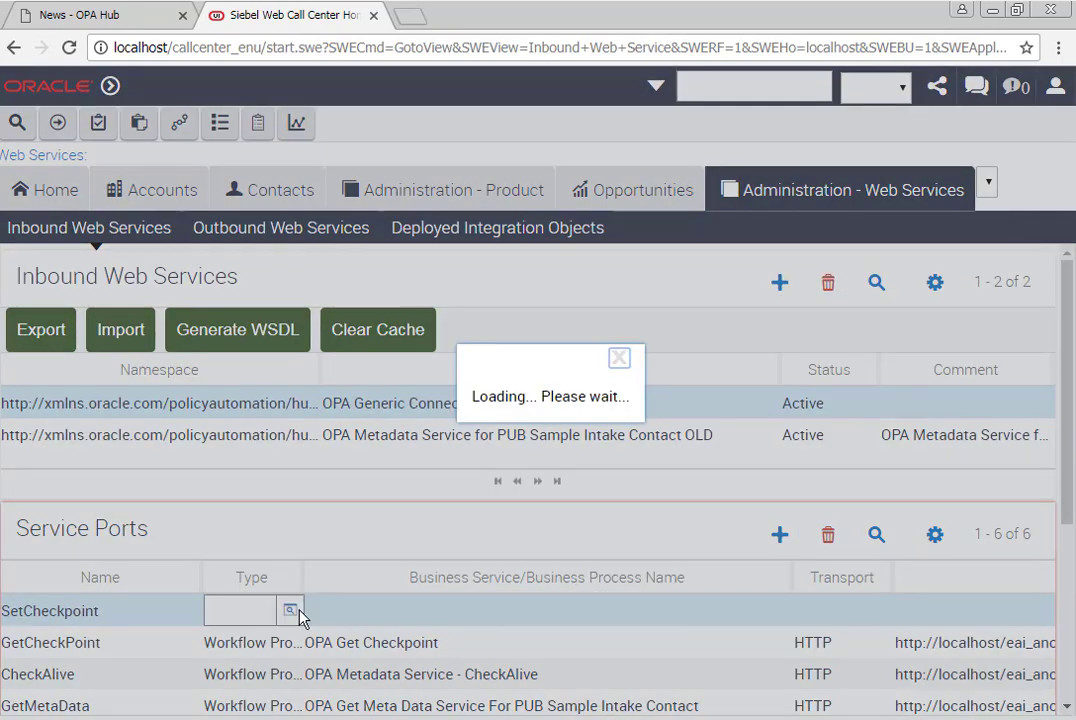
pyautogui.click(360, 190)
pyautogui.click(653, 315)
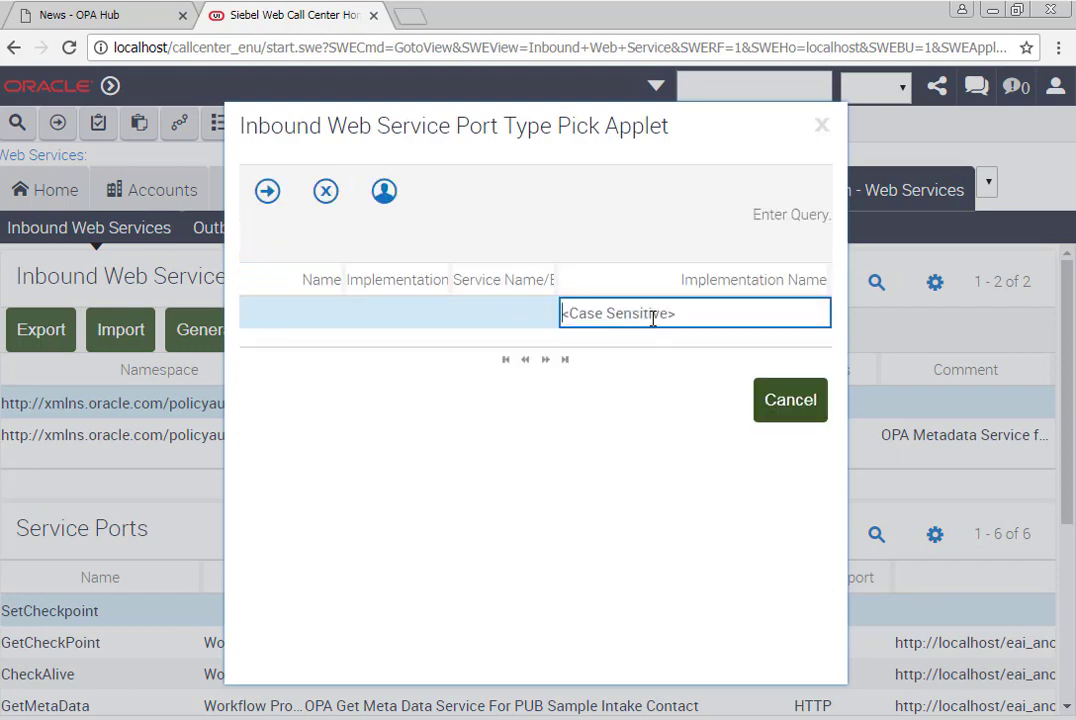
pyautogui.write('OPA Set Checkpoint')
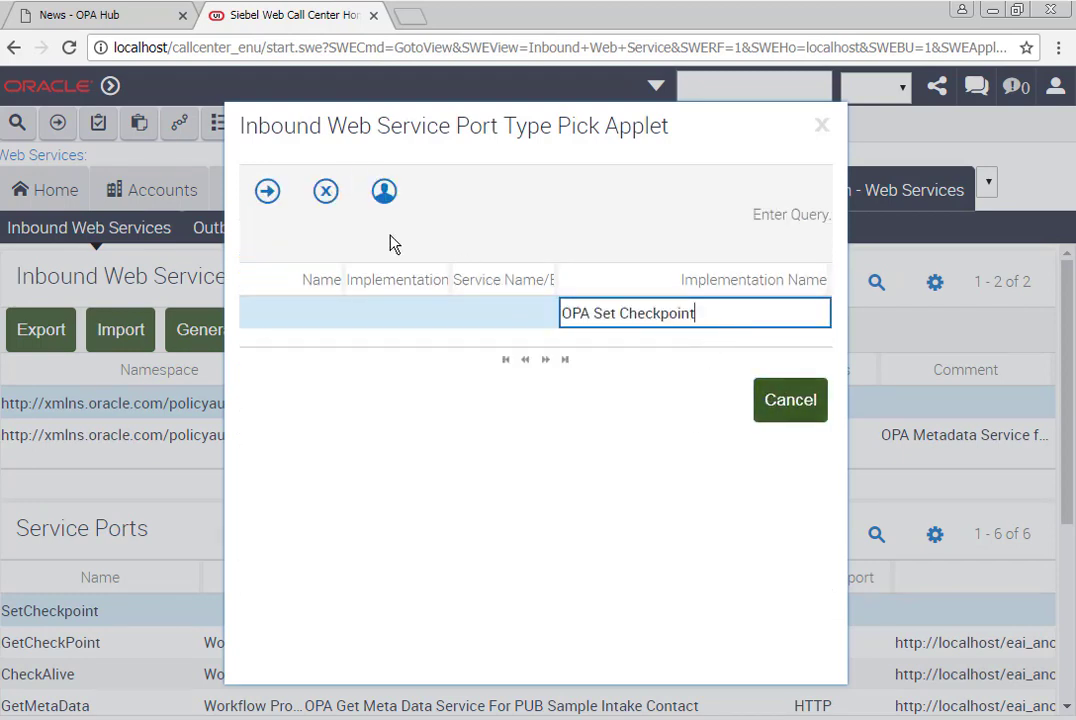
pyautogui.click(266, 191)
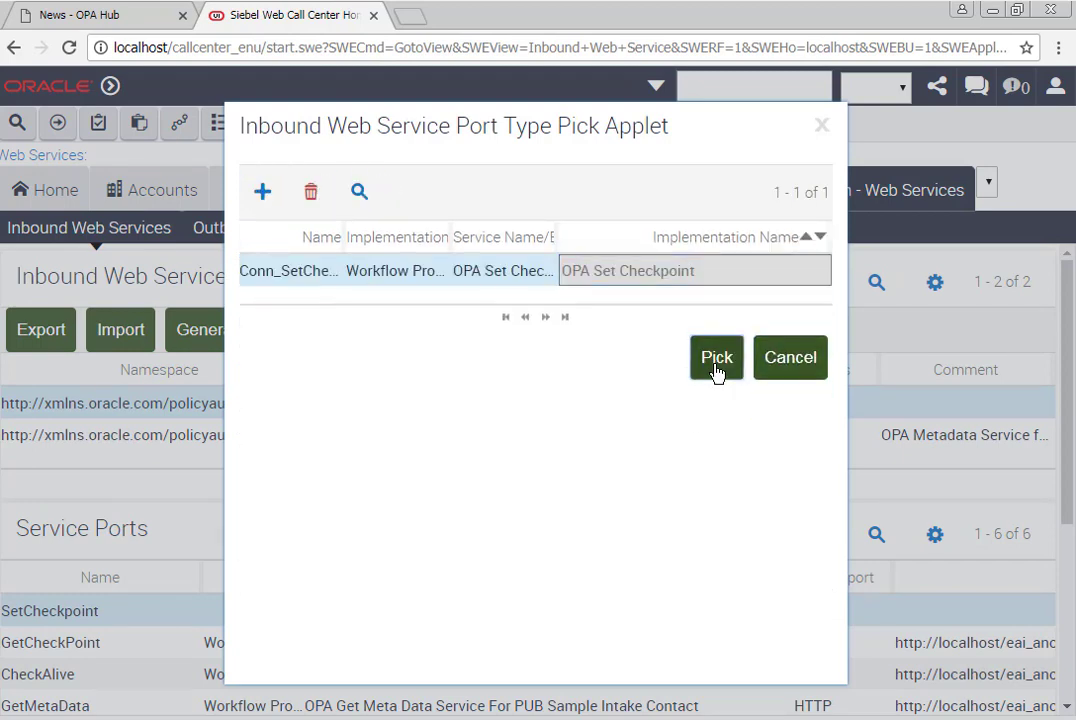
pyautogui.click(716, 365)
# Set the SetCheckpoint port's transport to HTTP and its binding to SOAP_DOC_LITERAL.
pyautogui.click(830, 611)
pyautogui.click(880, 613)
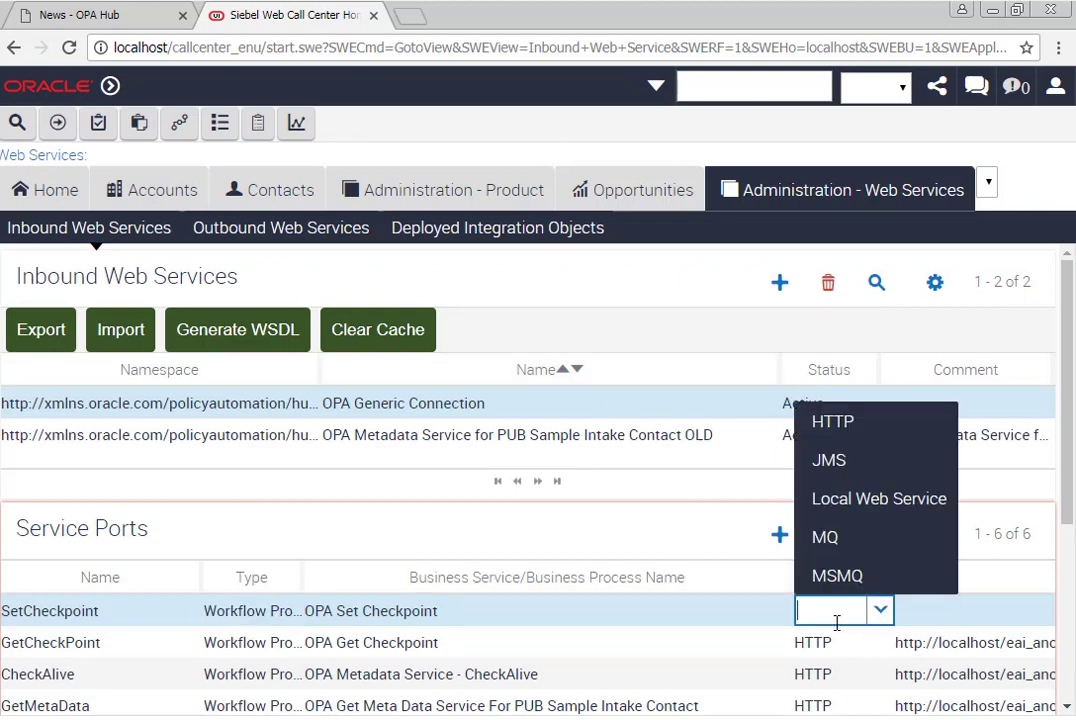
pyautogui.click(838, 422)
pyautogui.press('Tab')
pyautogui.press('Tab')
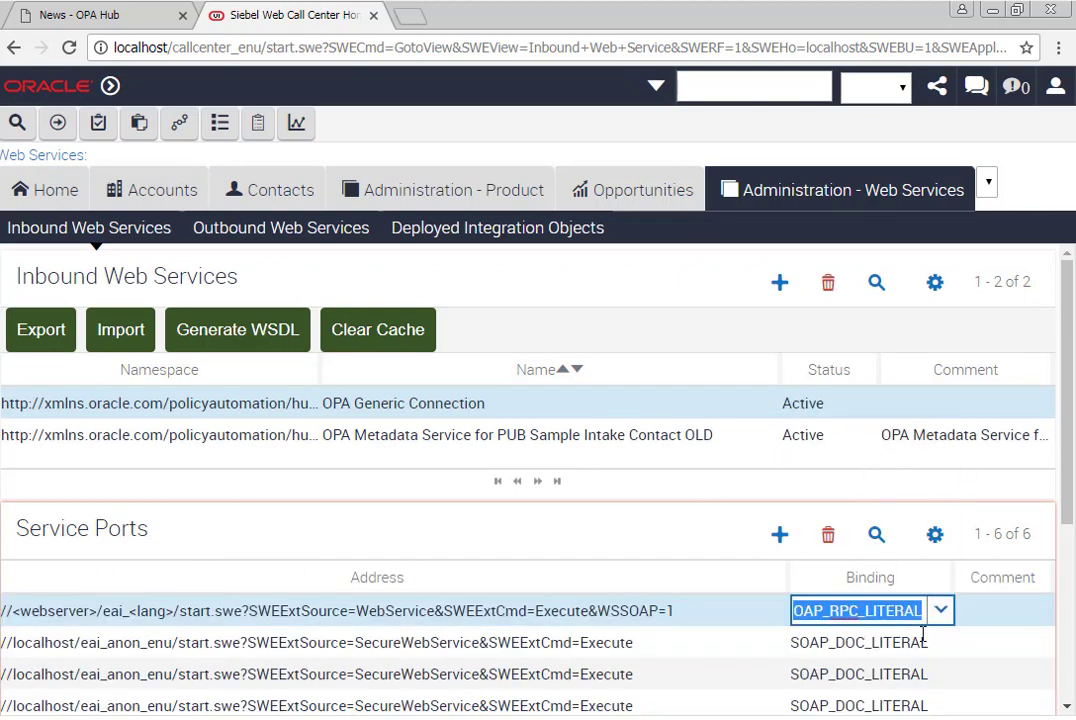
pyautogui.click(940, 611)
pyautogui.click(876, 577)
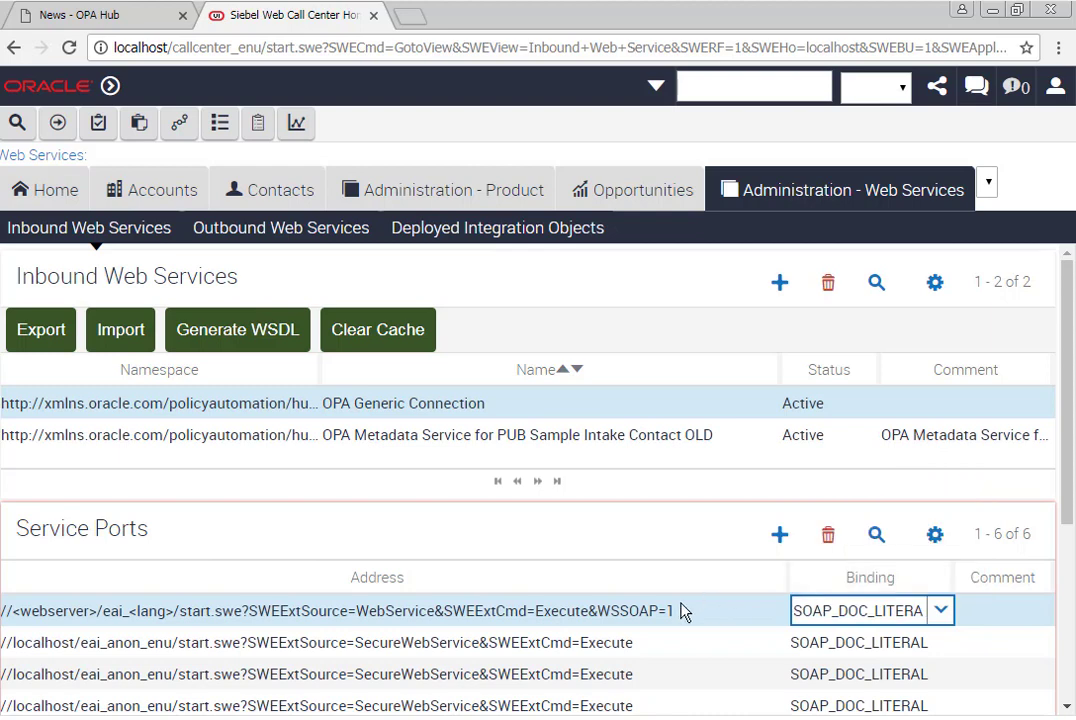
# Copy the complete address of the GetCheckPoint service port.
pyautogui.click(656, 645)
pyautogui.moveTo(656, 643); pyautogui.dragTo(10, 643)
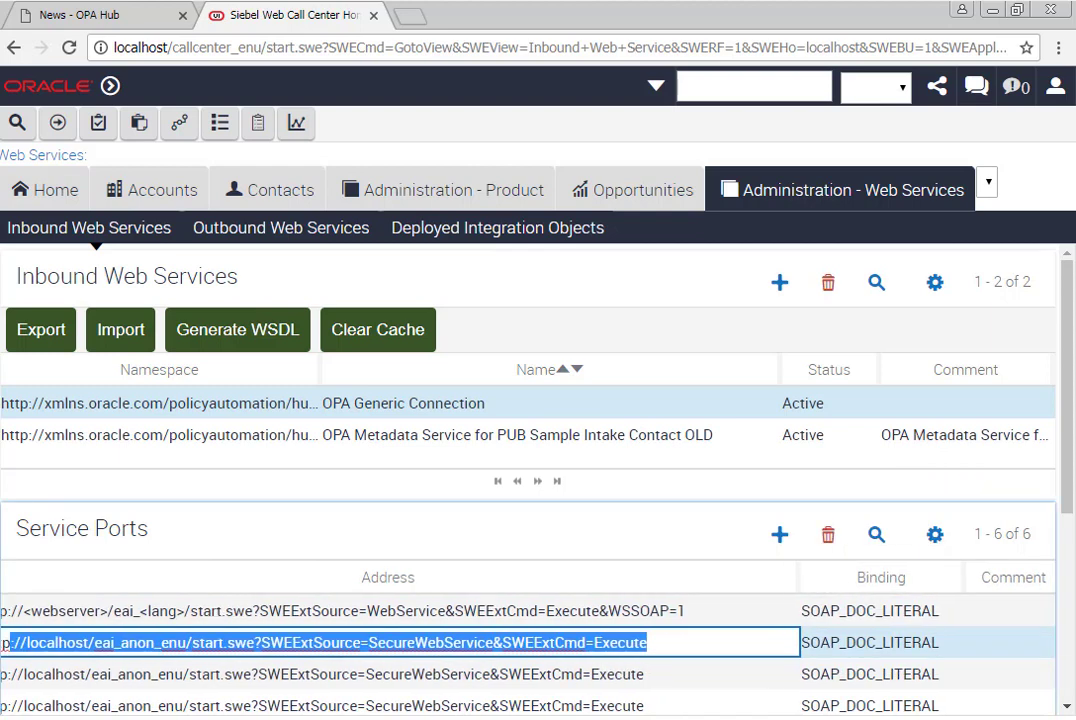
pyautogui.moveTo(96, 647); pyautogui.dragTo(4, 664)
pyautogui.hotkey('ctrl', 'a')
pyautogui.click(616, 645)
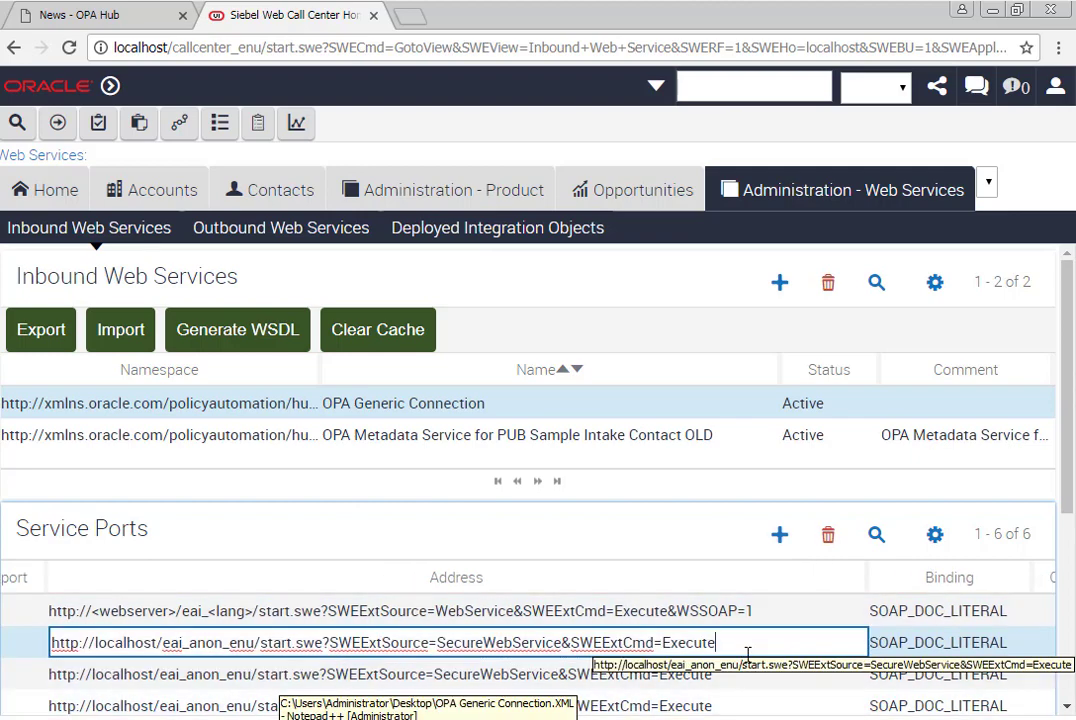
pyautogui.moveTo(720, 643); pyautogui.dragTo(3, 615)
pyautogui.hotkey('ctrl', 'c')
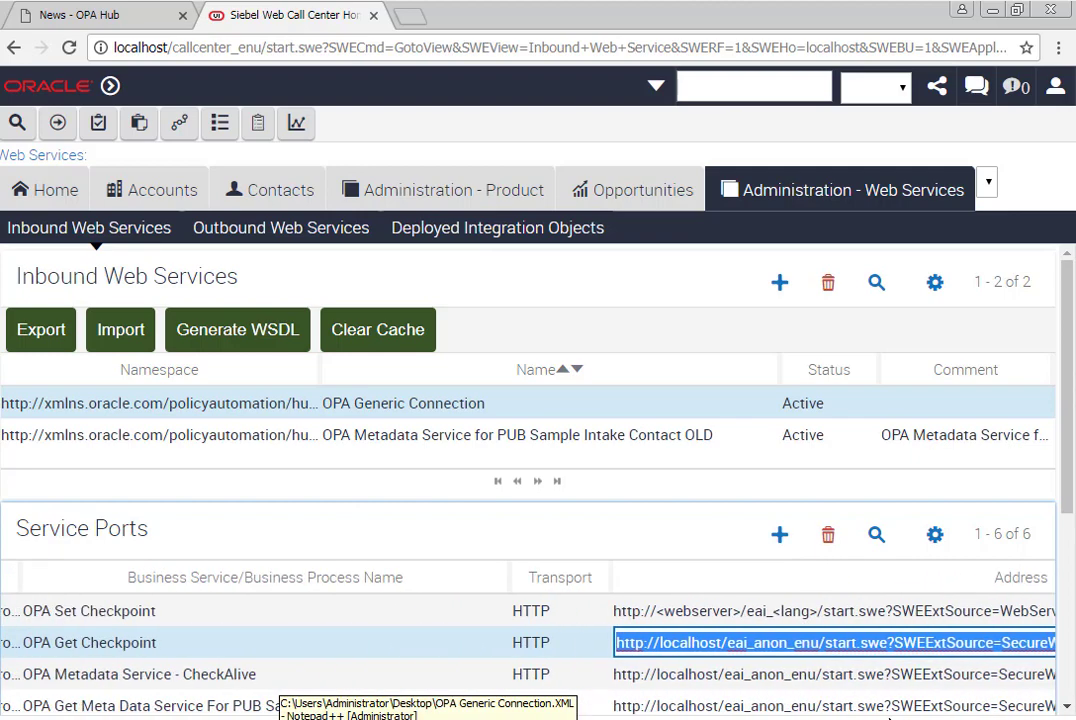
# Replace the SetCheckpoint port's address with the copied one and save the record.
pyautogui.click(833, 611)
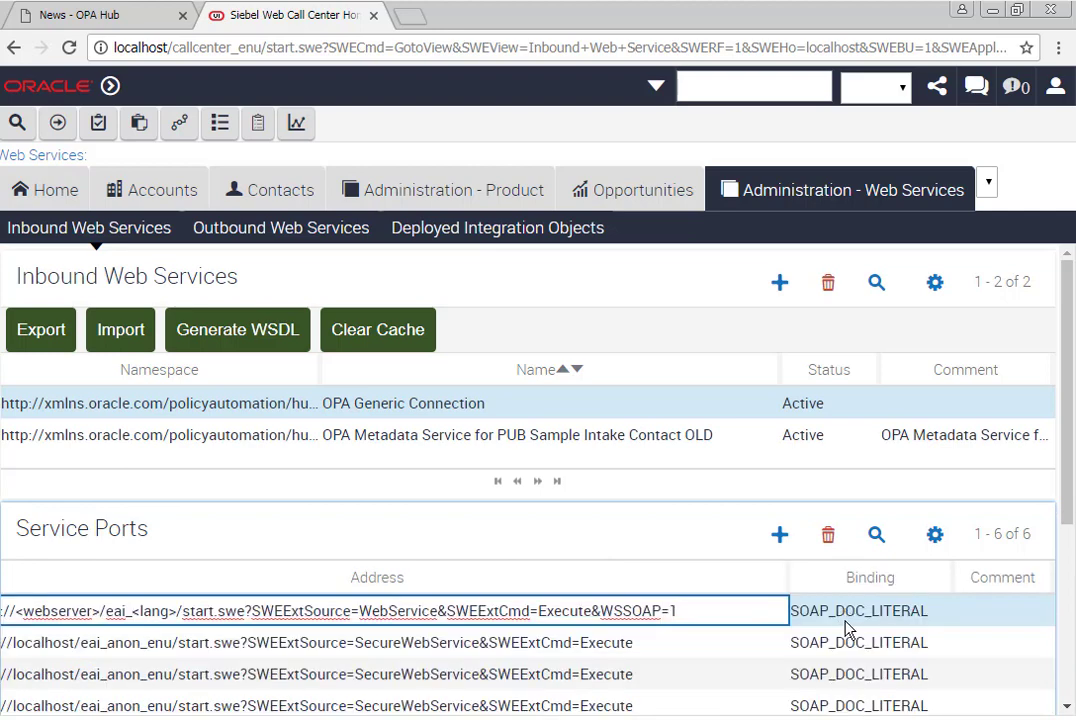
pyautogui.moveTo(713, 612); pyautogui.dragTo(2, 590)
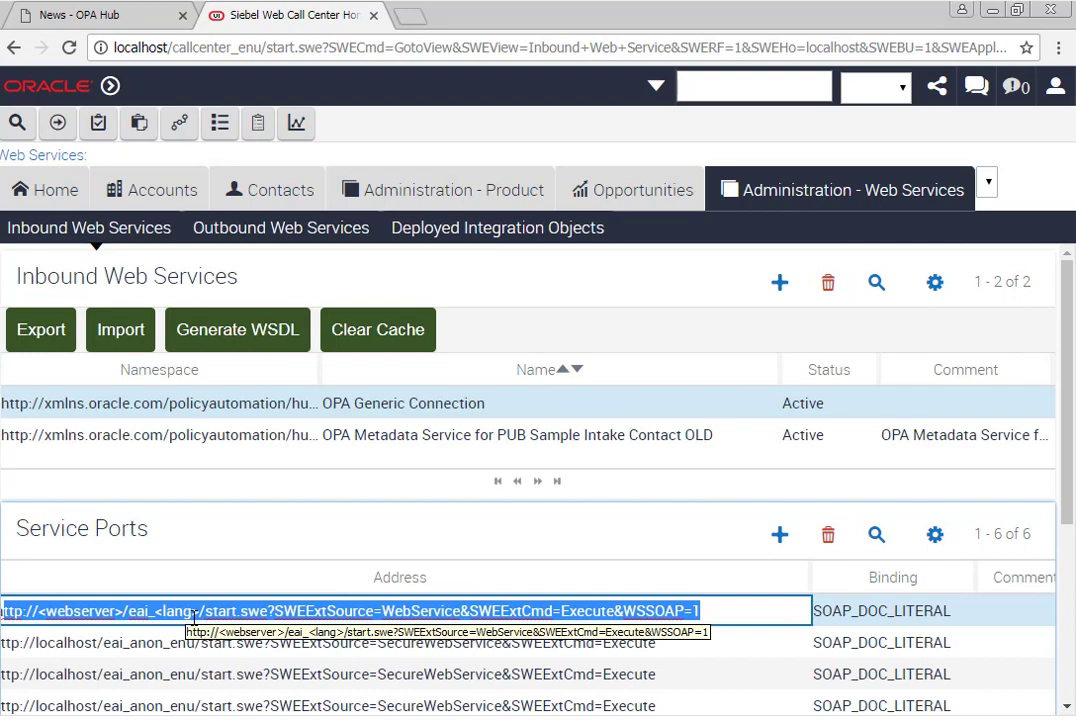
pyautogui.press('BackSpace')
pyautogui.hotkey('ctrl', 'v')
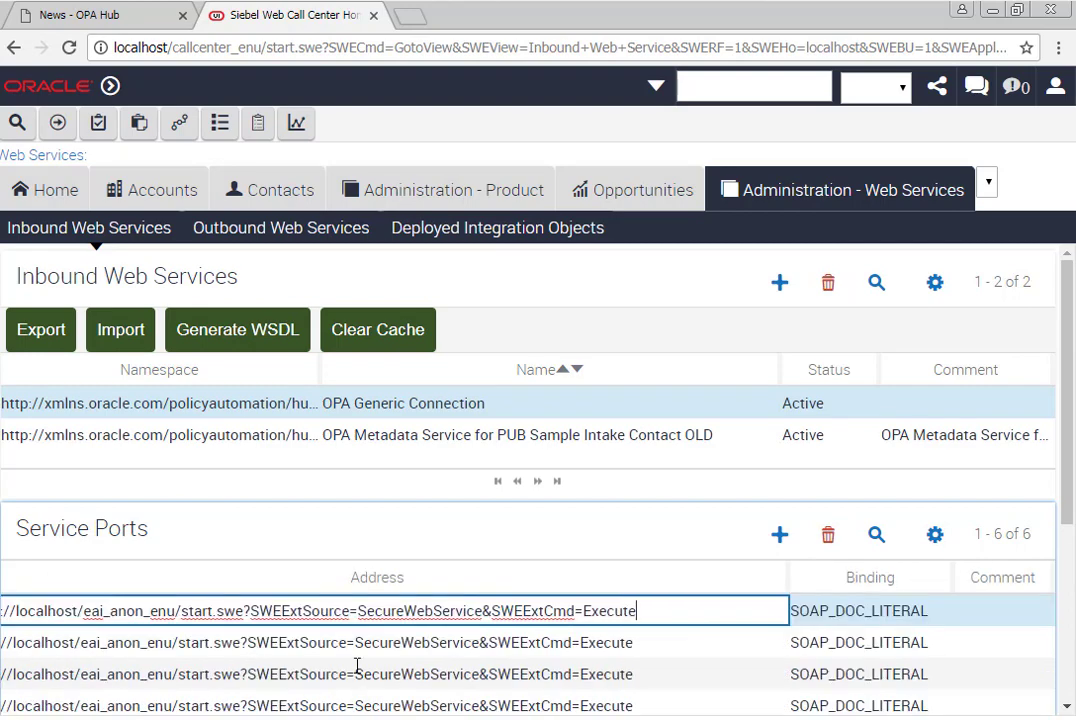
pyautogui.click(440, 645)
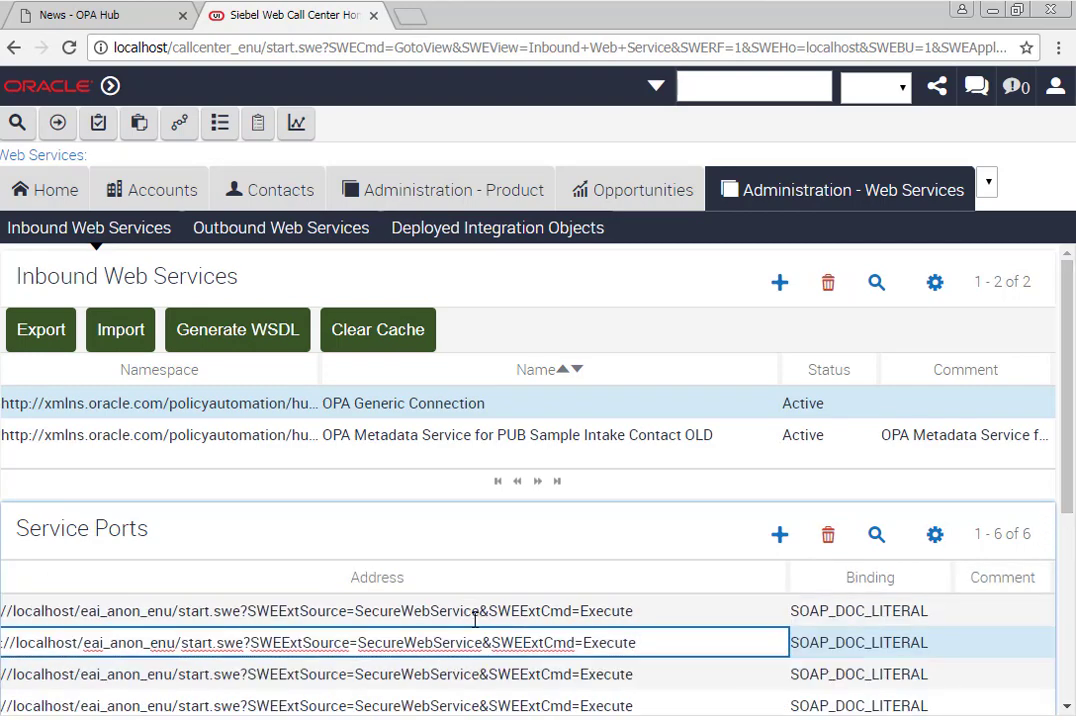
# Add the Conn_SetCheckpoint operation with the RunProcess method to the SetCheckpoint service port.
pyautogui.click(240, 612)
pyautogui.scroll(-3, 284, 665)
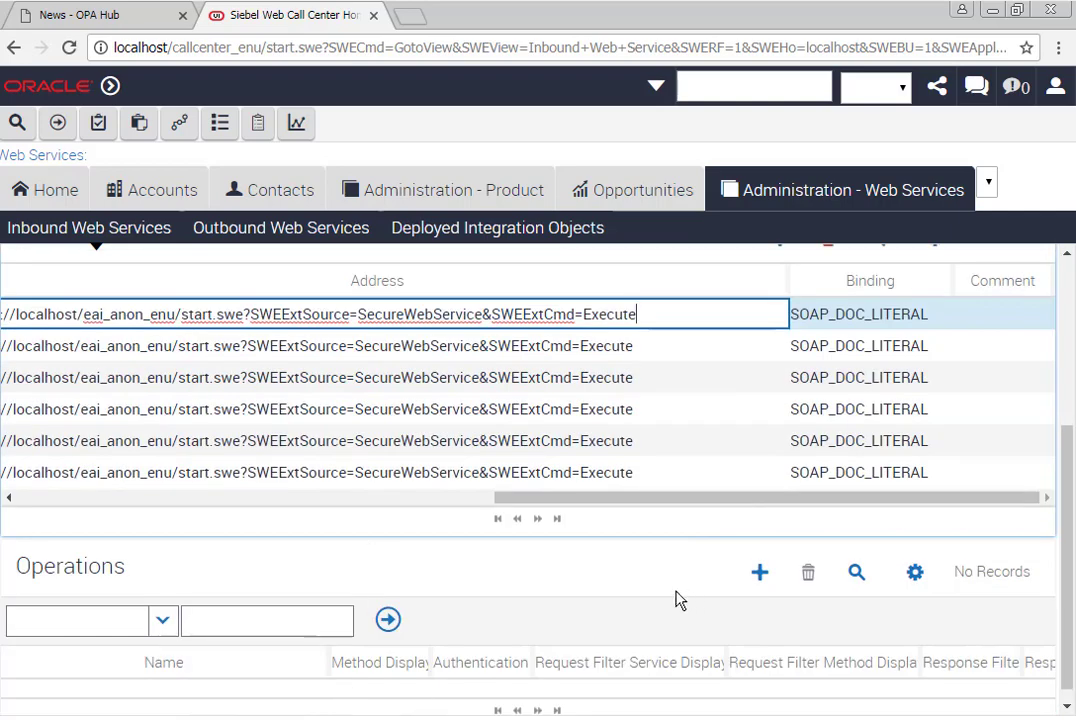
pyautogui.click(761, 574)
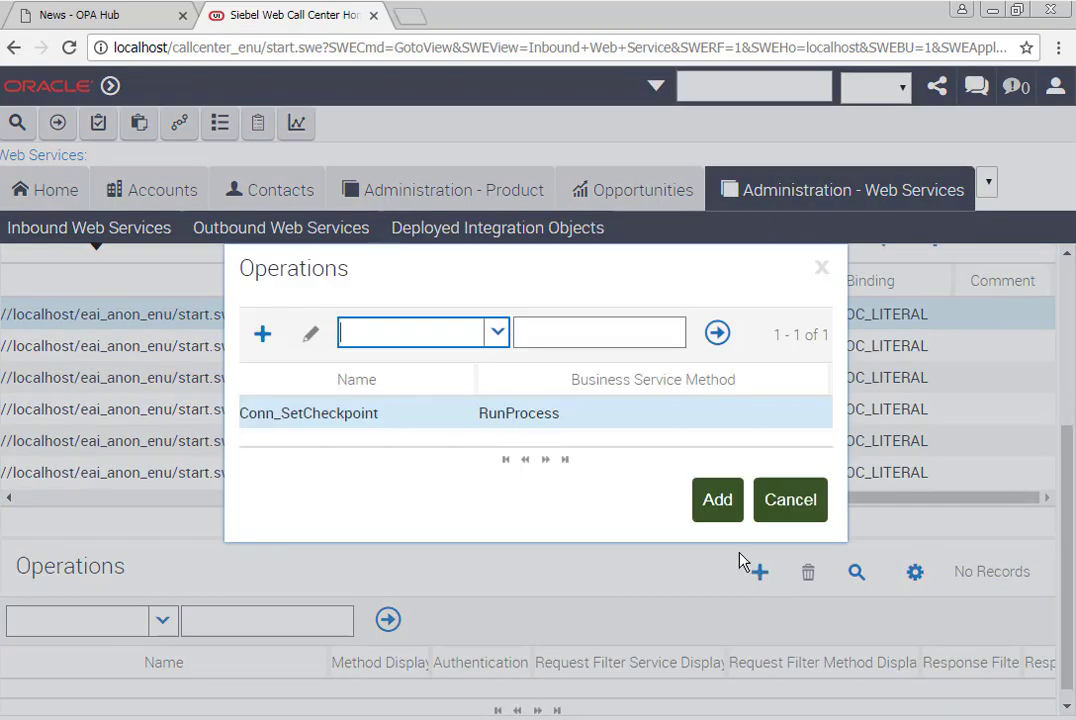
pyautogui.click(710, 505)
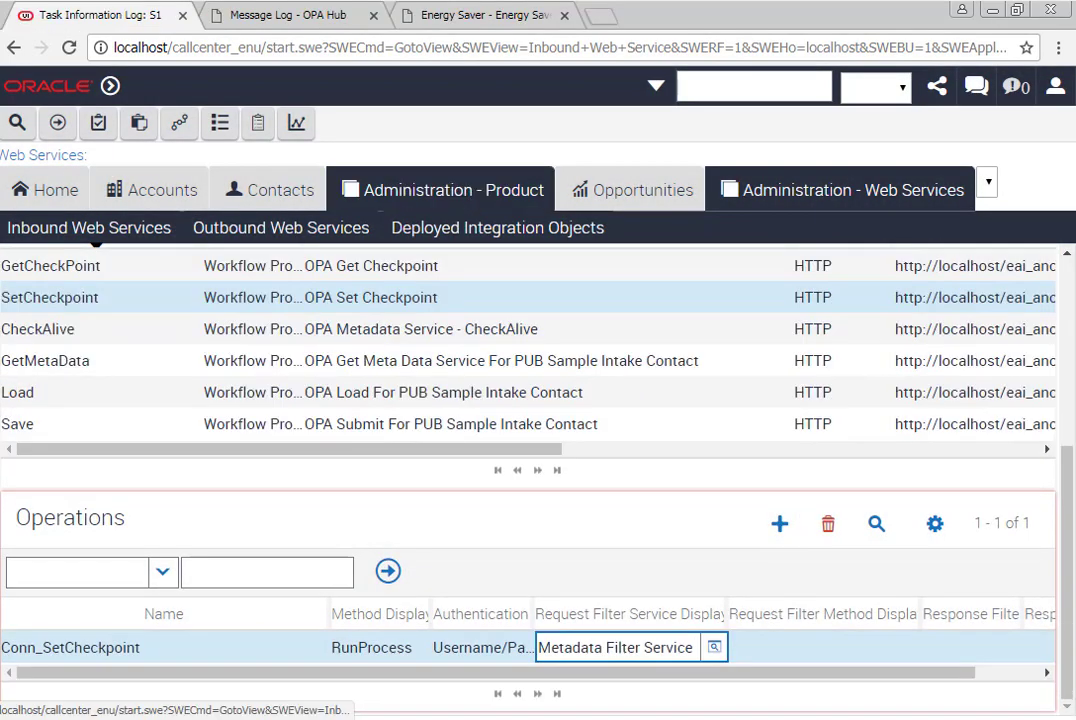
# Set the request filter method of the Conn_SetCheckpoint operation to Request Filter.
pyautogui.press('Tab')
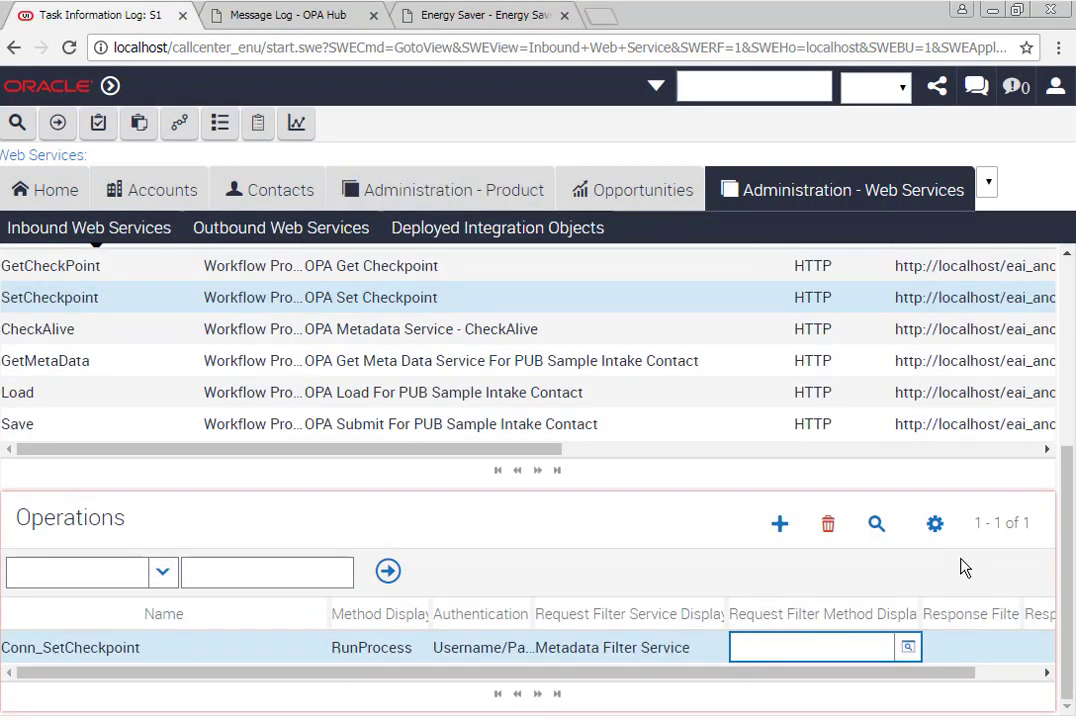
pyautogui.click(907, 647)
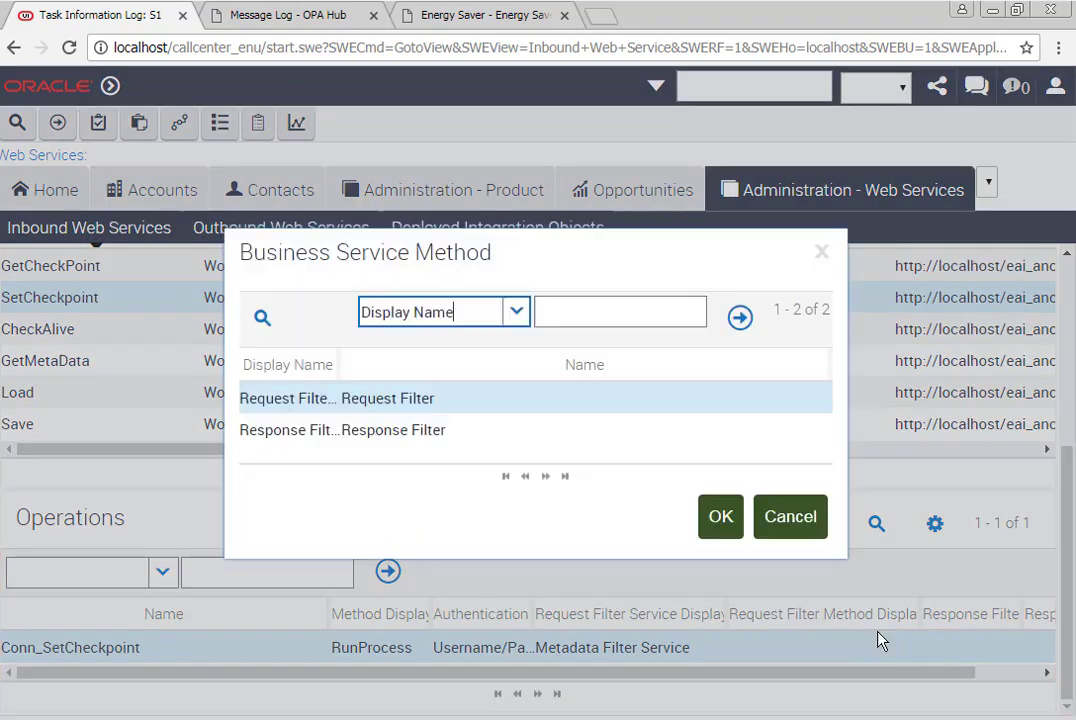
pyautogui.click(398, 401)
pyautogui.click(718, 516)
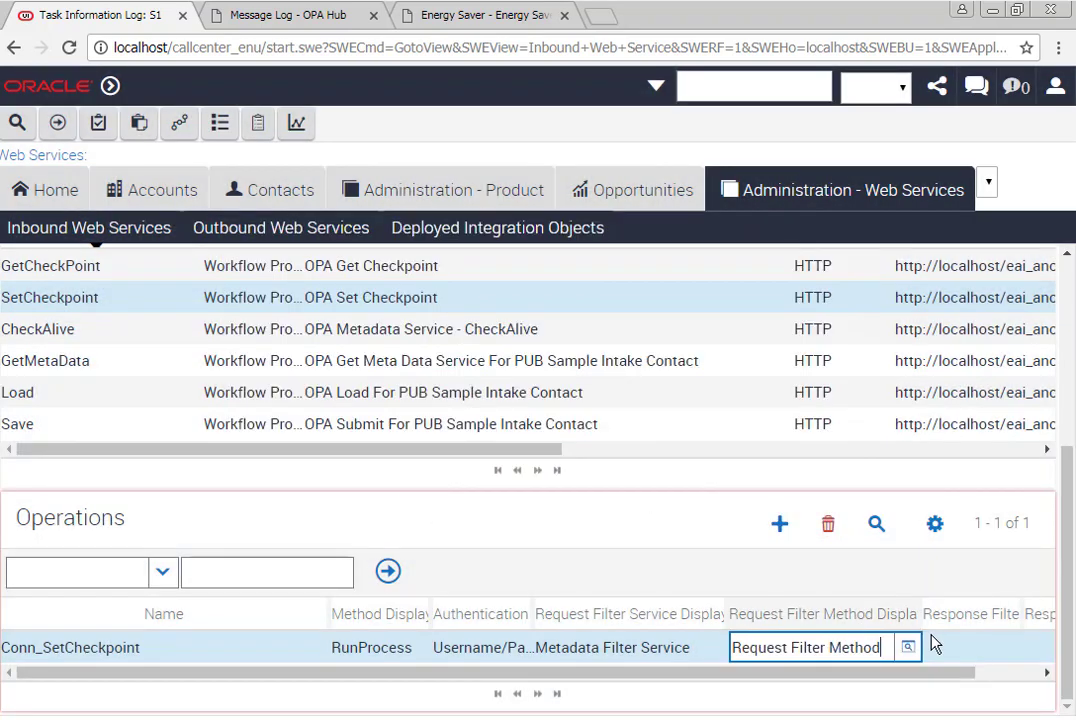
# Search the business services for Meta and set Conn_SetCheckpoint's response filter service to Metadata Filter Service.
pyautogui.click(990, 645)
pyautogui.click(1009, 647)
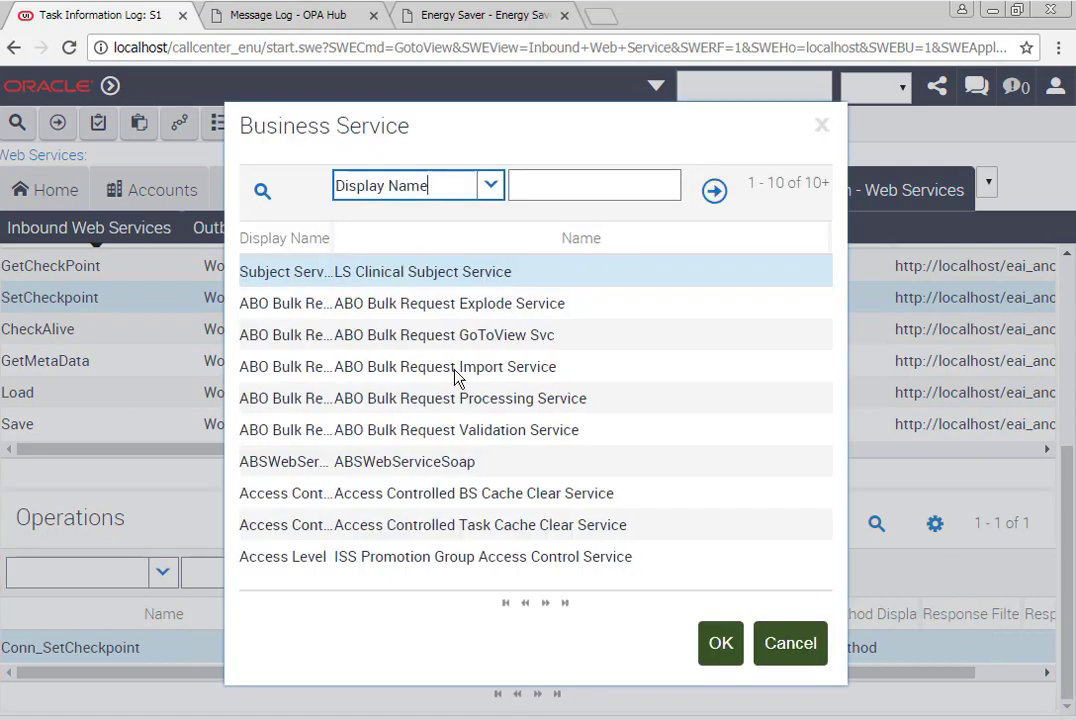
pyautogui.write('Met')
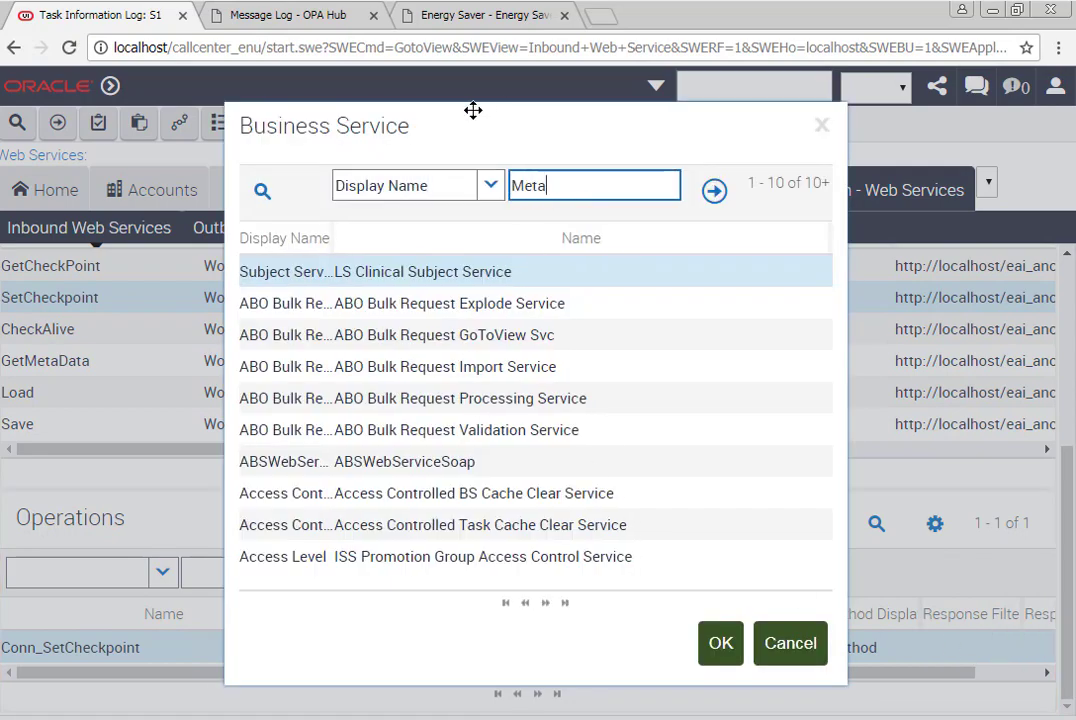
pyautogui.write('a')
pyautogui.press('Return')
pyautogui.press('Tab')
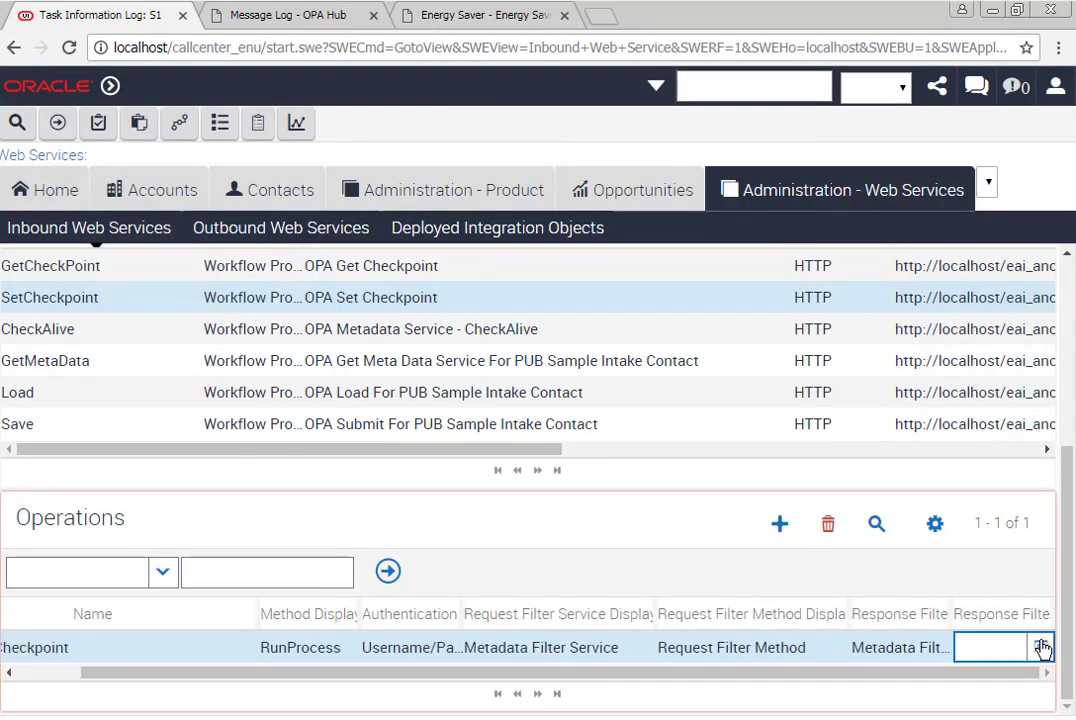
# Set the response filter method of the Conn_SetCheckpoint operation to Response Filter.
pyautogui.click(1036, 647)
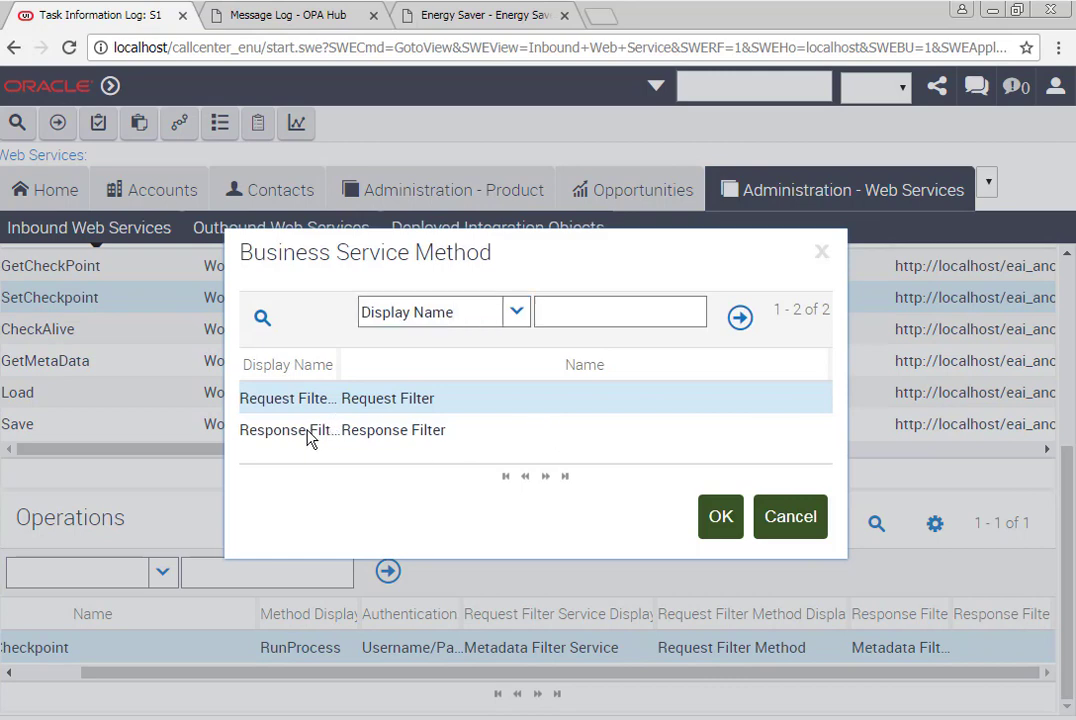
pyautogui.doubleClick(311, 434)
pyautogui.click(733, 516)
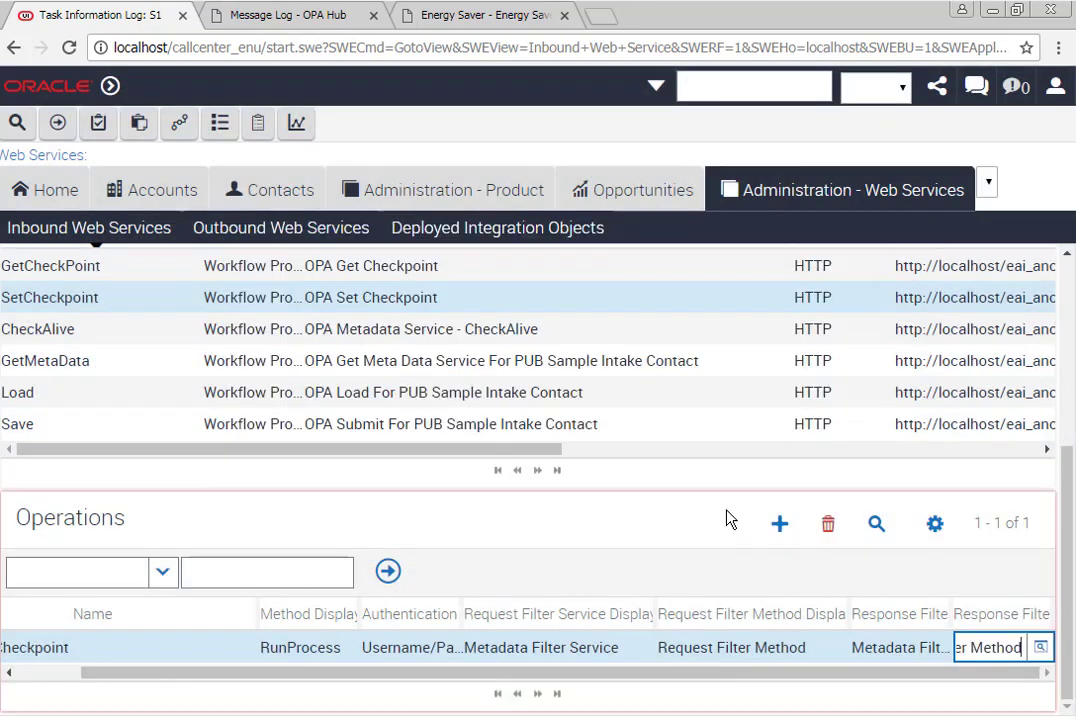
# For the GetCheckPoint port's operation, search the business services for Meta and set the request filter service to Metadata Filter Service.
pyautogui.click(165, 266)
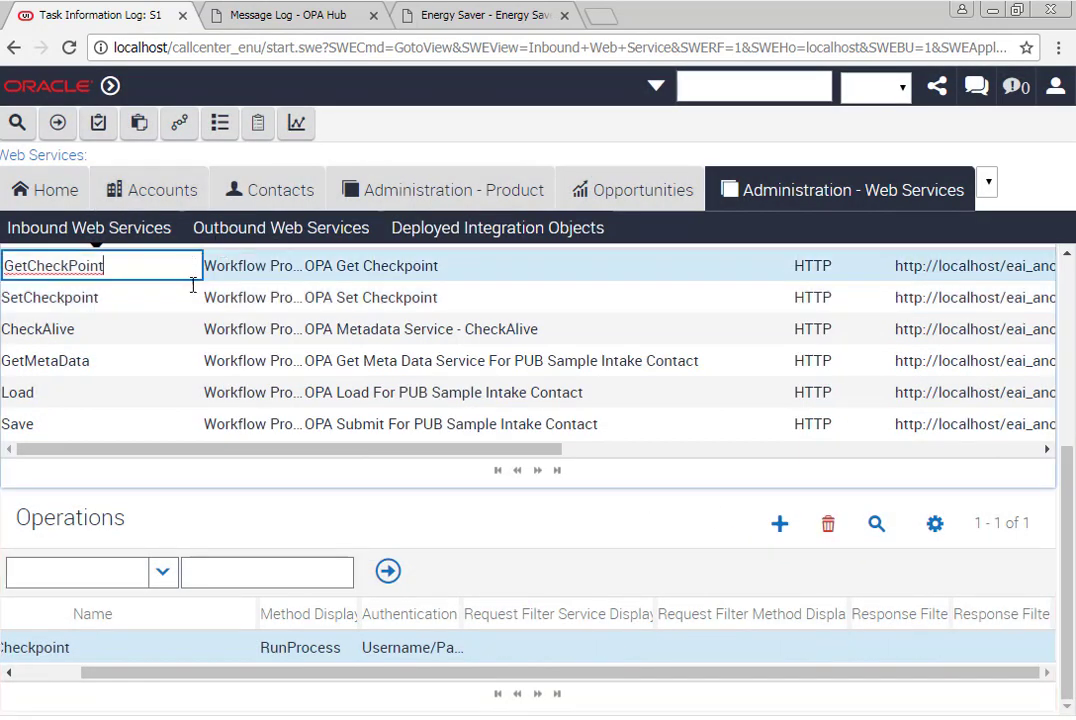
pyautogui.click(606, 647)
pyautogui.click(643, 647)
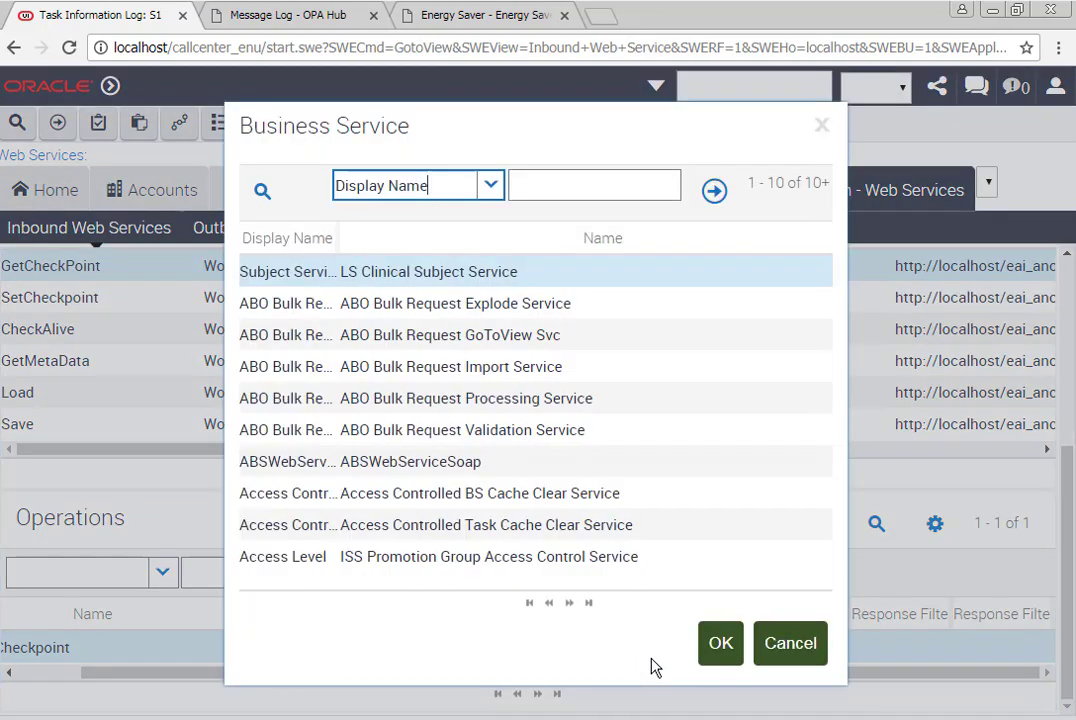
pyautogui.press('BackSpace')
pyautogui.press('BackSpace')
pyautogui.press('BackSpace')
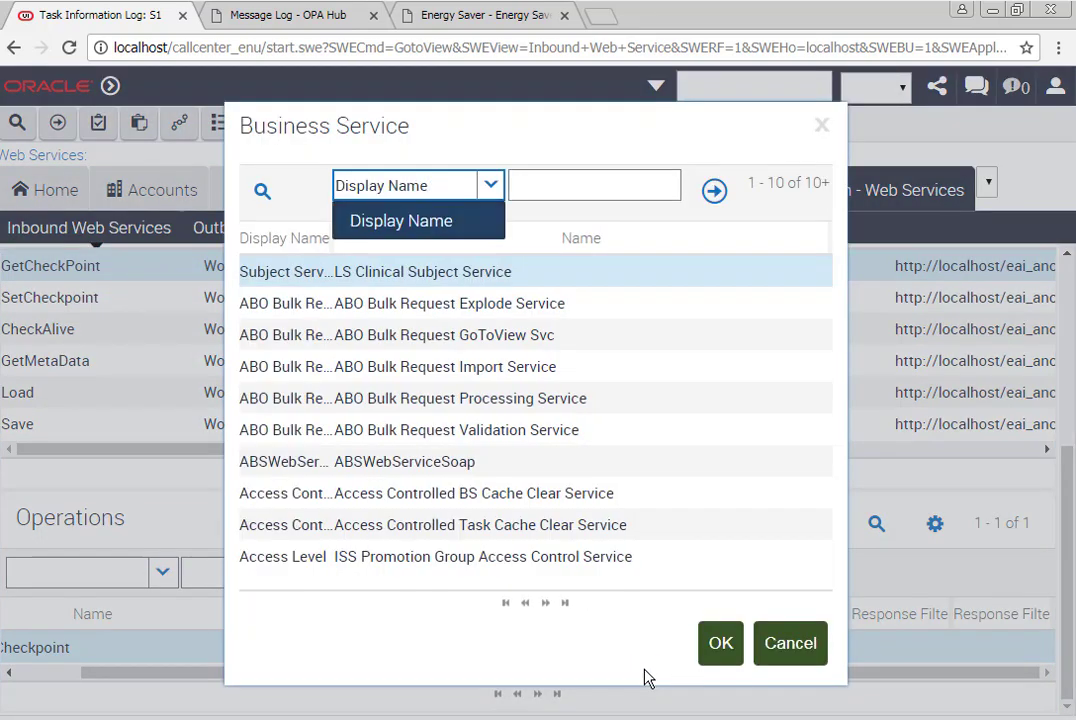
pyautogui.press('Tab')
pyautogui.write('Met')
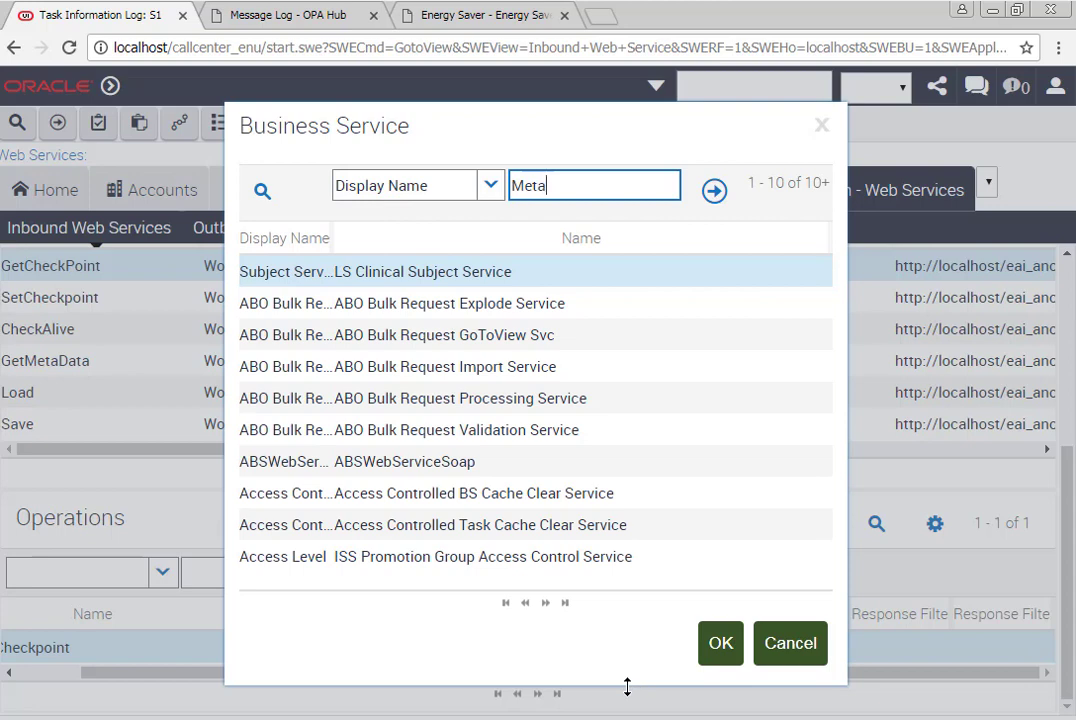
pyautogui.press('Return')
# Set the request filter method of the GetCheckPoint port's operation to Request Filter.
pyautogui.press('Tab')
pyautogui.click(838, 650)
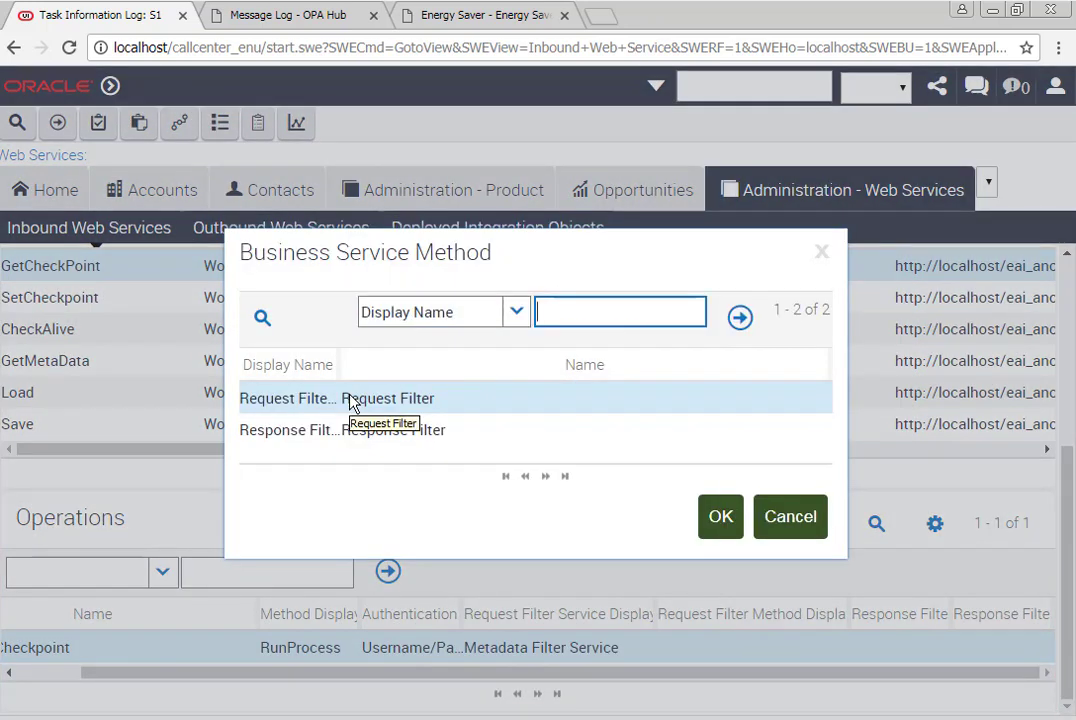
pyautogui.click(352, 400)
pyautogui.click(720, 516)
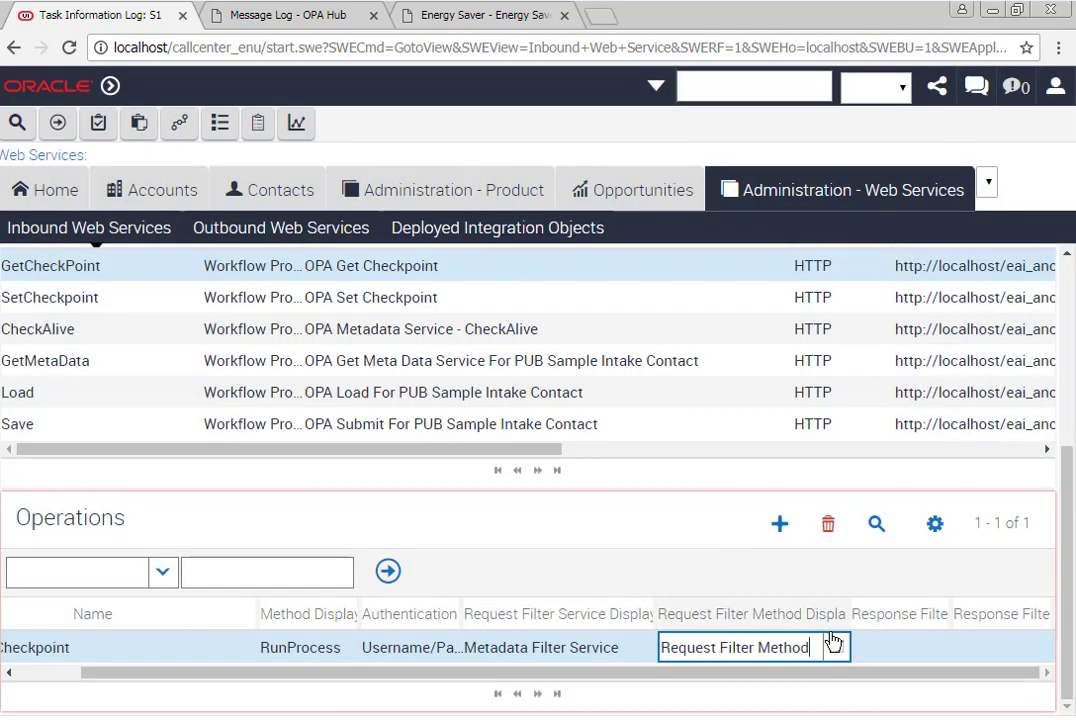
# Search the business services for Meta and set the GetCheckPoint operation's response filter service to Metadata Filter Service.
pyautogui.click(925, 655)
pyautogui.click(941, 656)
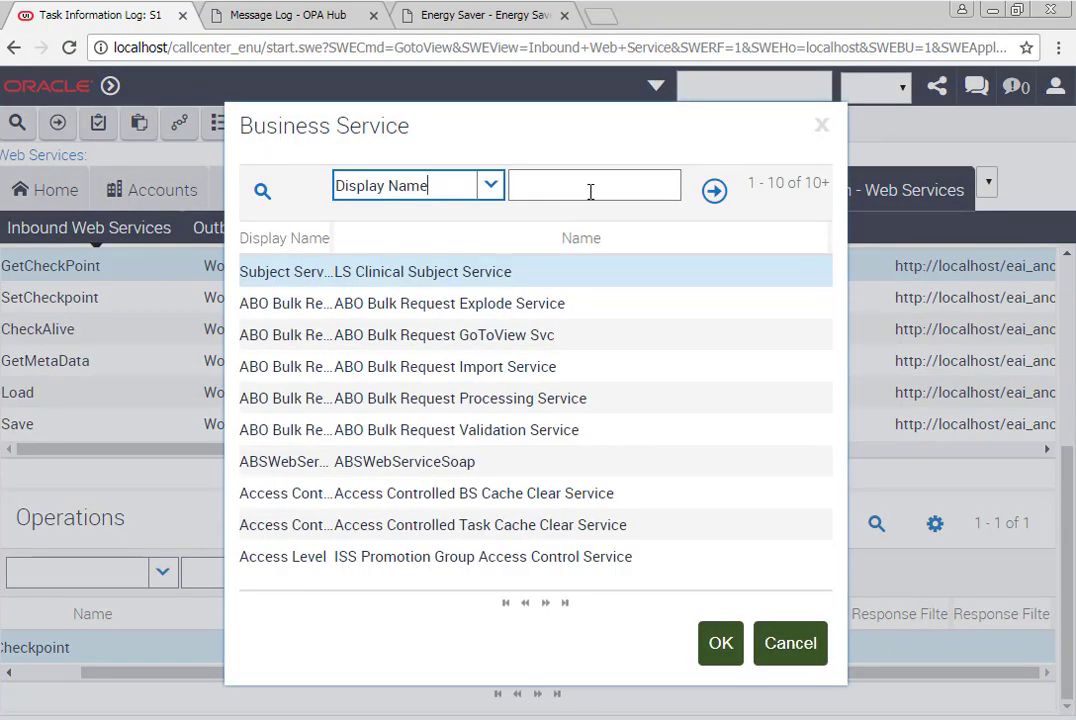
pyautogui.click(543, 185)
pyautogui.write('Meta')
pyautogui.press('Return')
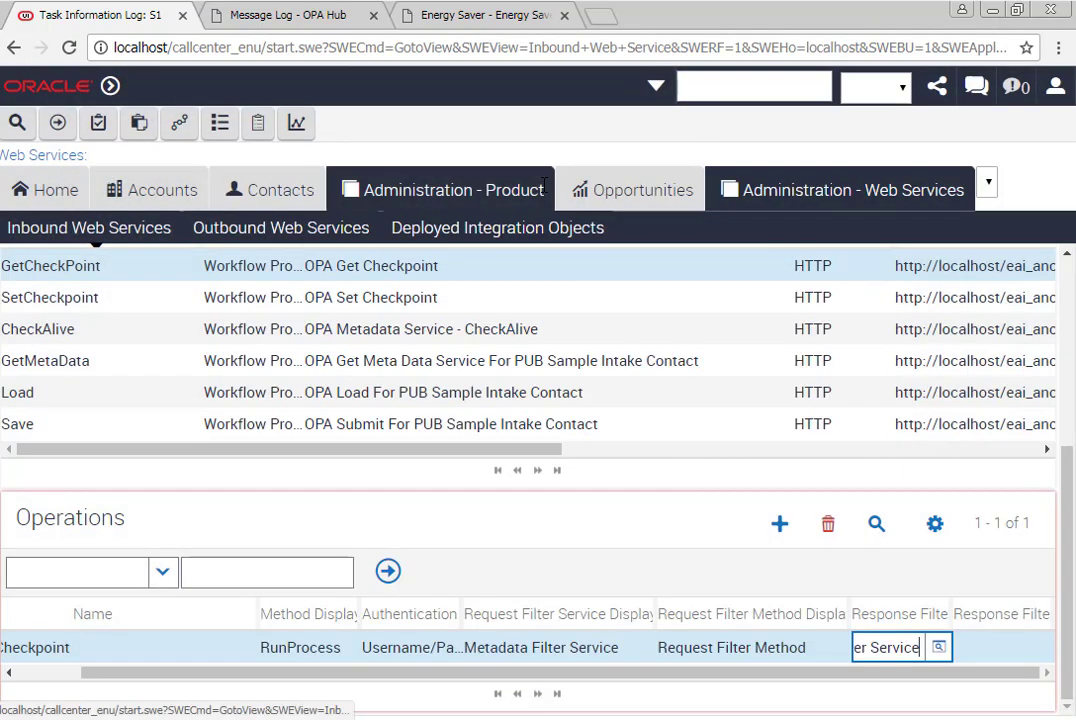
# Set the GetCheckPoint operation's response filter method to Response Filter and save it by moving to the SetCheckpoint port.
pyautogui.click(985, 650)
pyautogui.click(1037, 648)
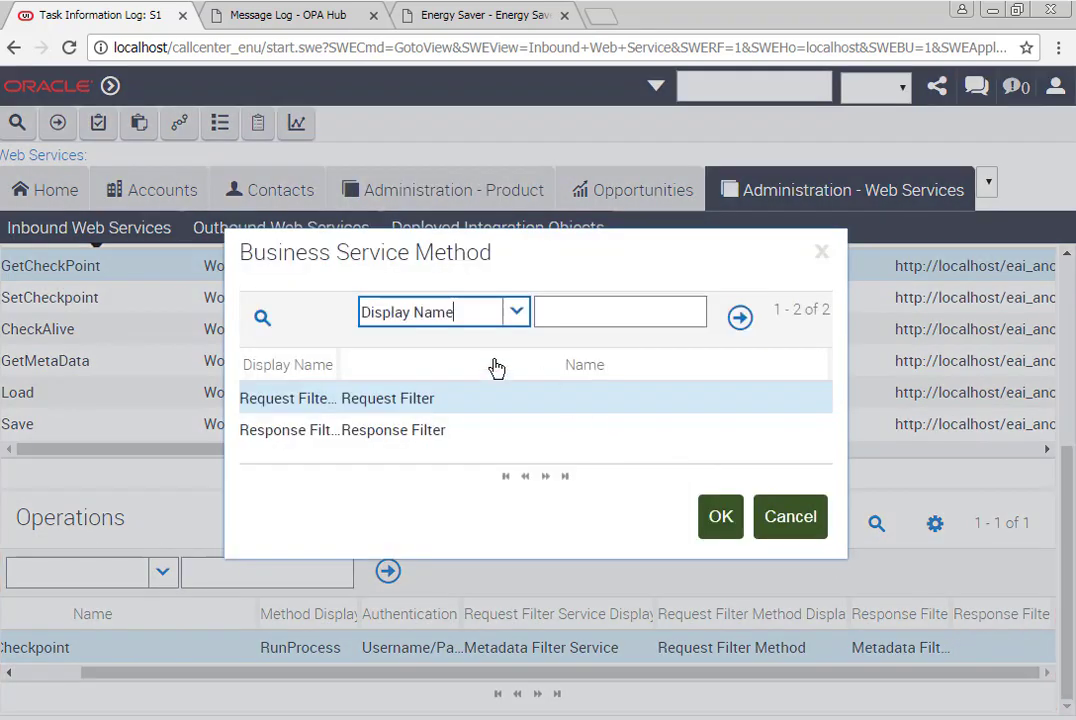
pyautogui.doubleClick(331, 438)
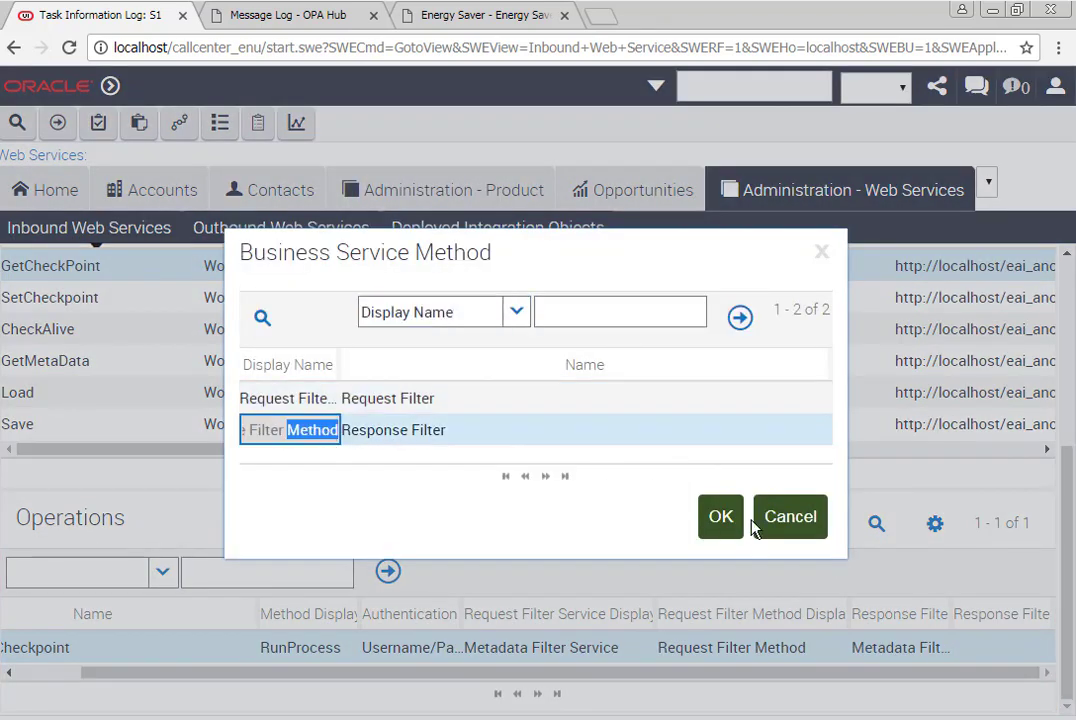
pyautogui.click(718, 517)
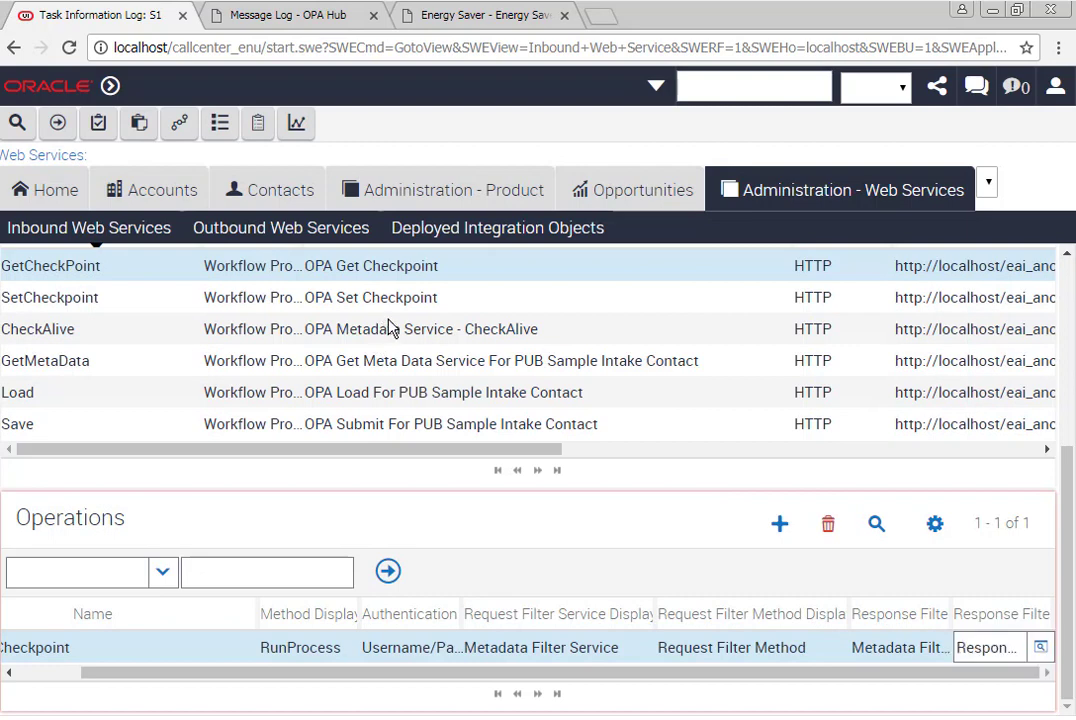
pyautogui.click(390, 328)
pyautogui.click(340, 297)
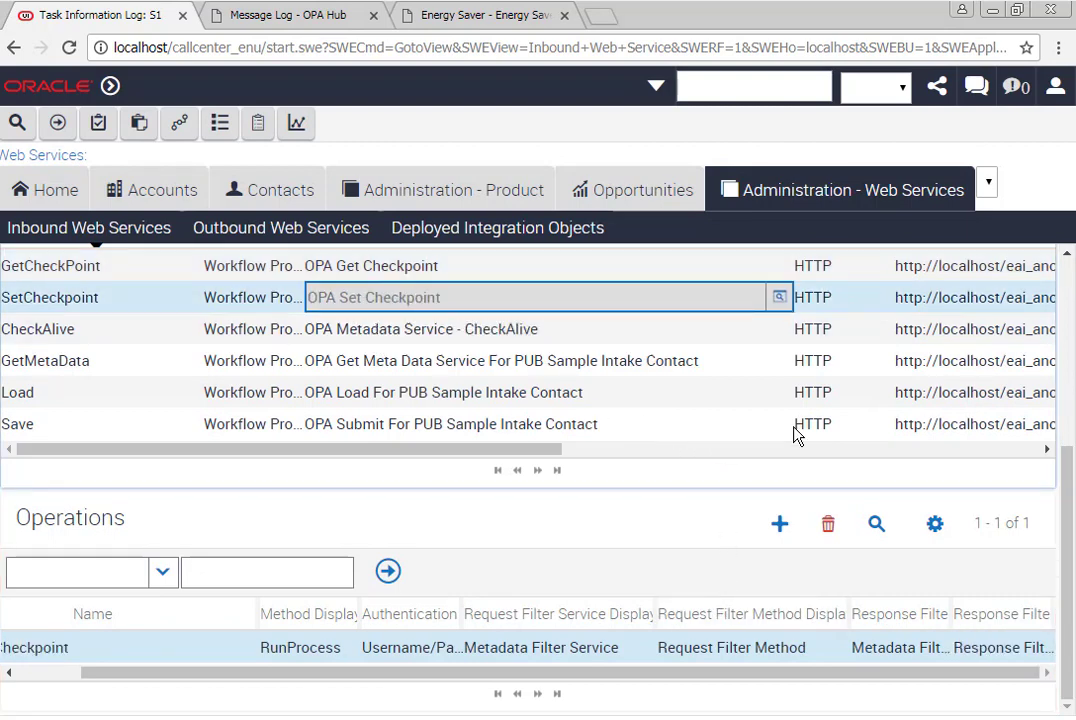
# Clear the inbound web services cache, generate the WSDL for OPA Generic Connection, and close the download window.
pyautogui.scroll(3, 790, 420)
pyautogui.click(400, 342)
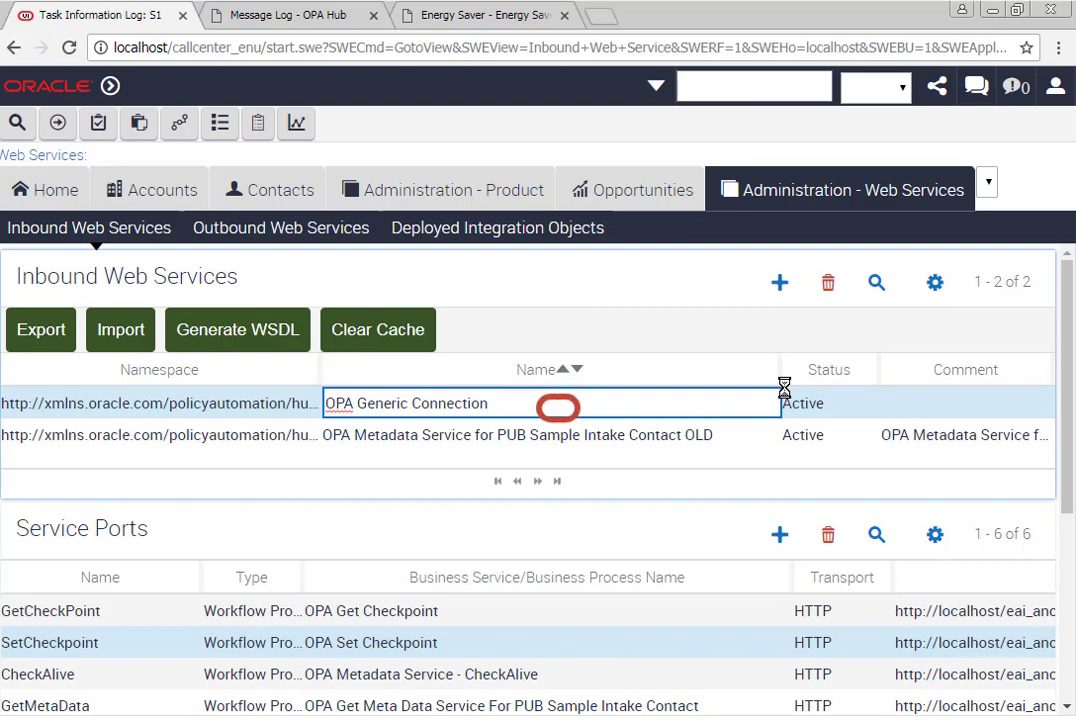
pyautogui.click(261, 345)
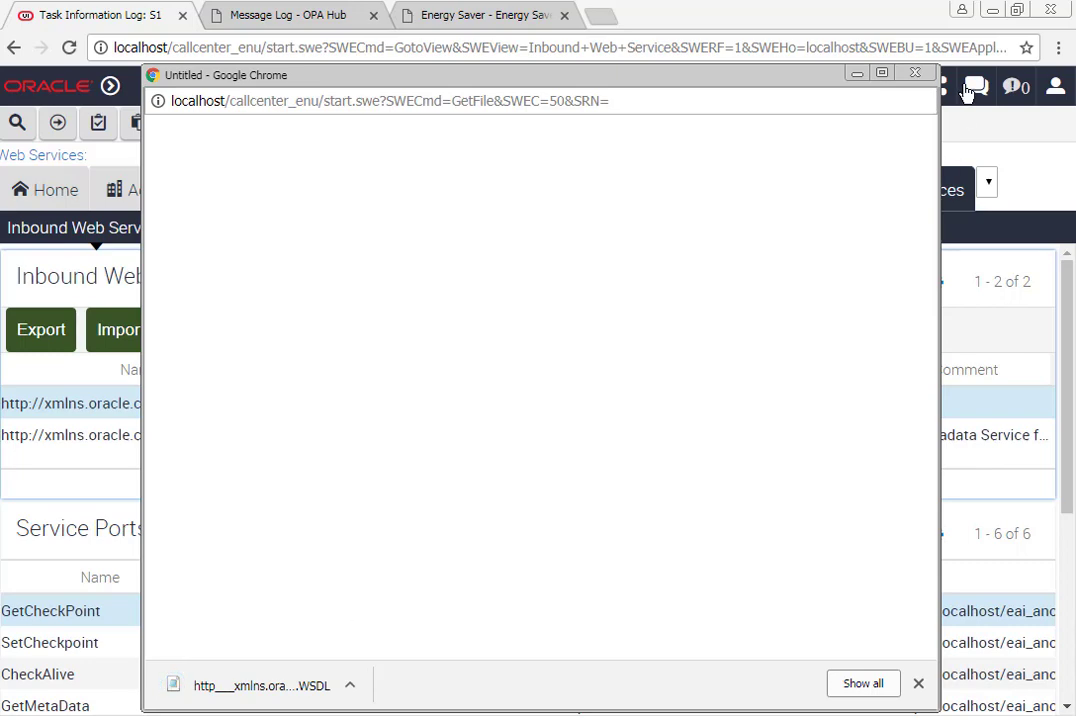
pyautogui.click(914, 73)
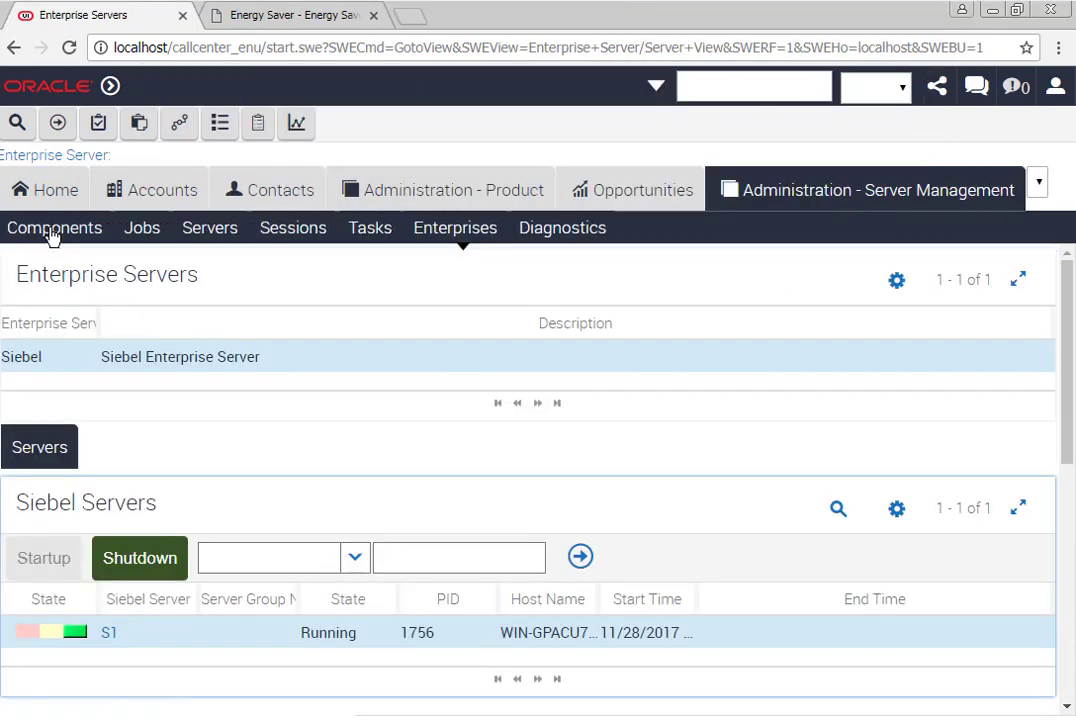
# In Server Management, query the server components for names starting with EAI.
pyautogui.click(53, 228)
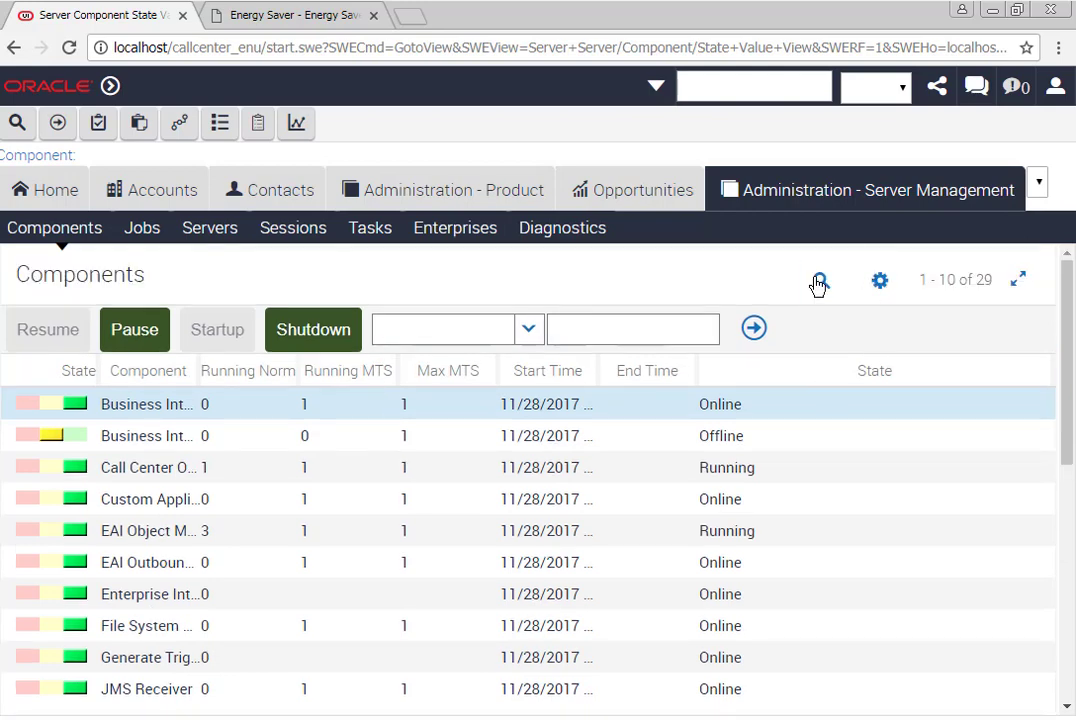
pyautogui.click(818, 283)
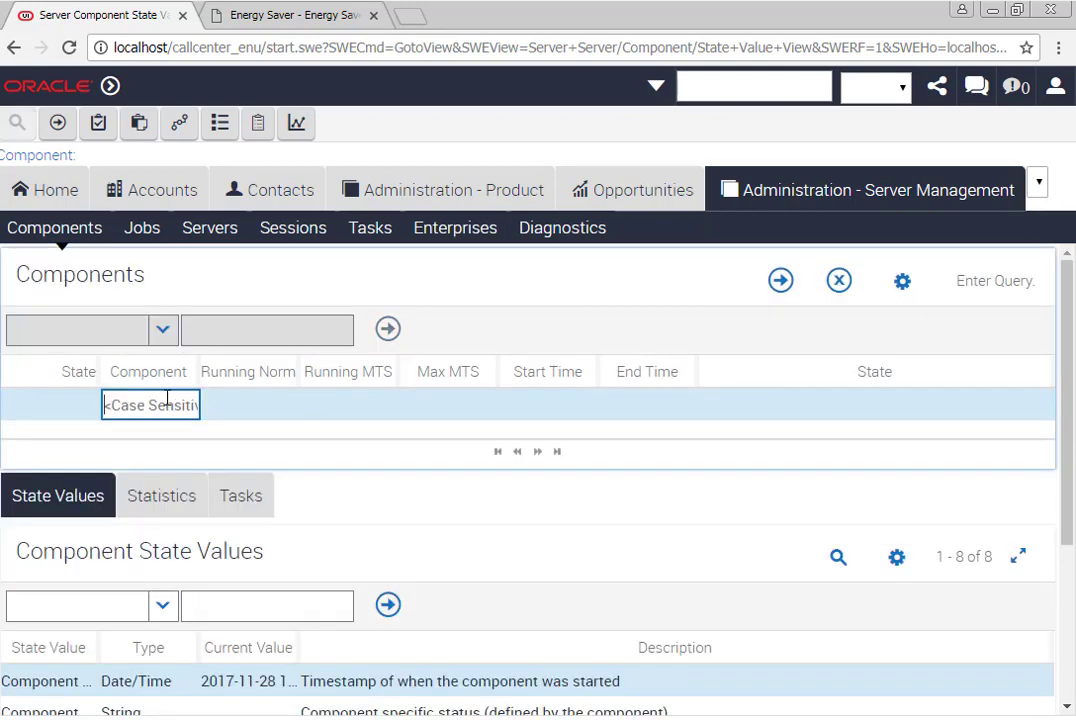
pyautogui.write('EA')
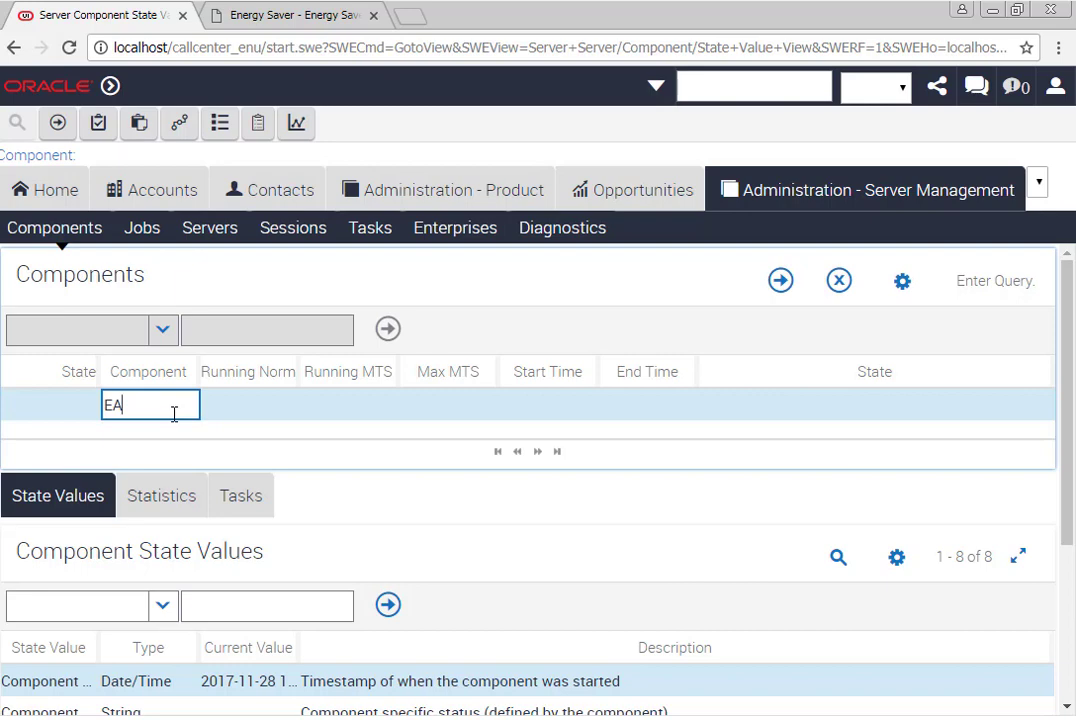
pyautogui.write('I')
pyautogui.press('Return')
# Show the EAI Object Manager component's tasks and open the log of the most recently started task.
pyautogui.scroll(-3, 384, 432)
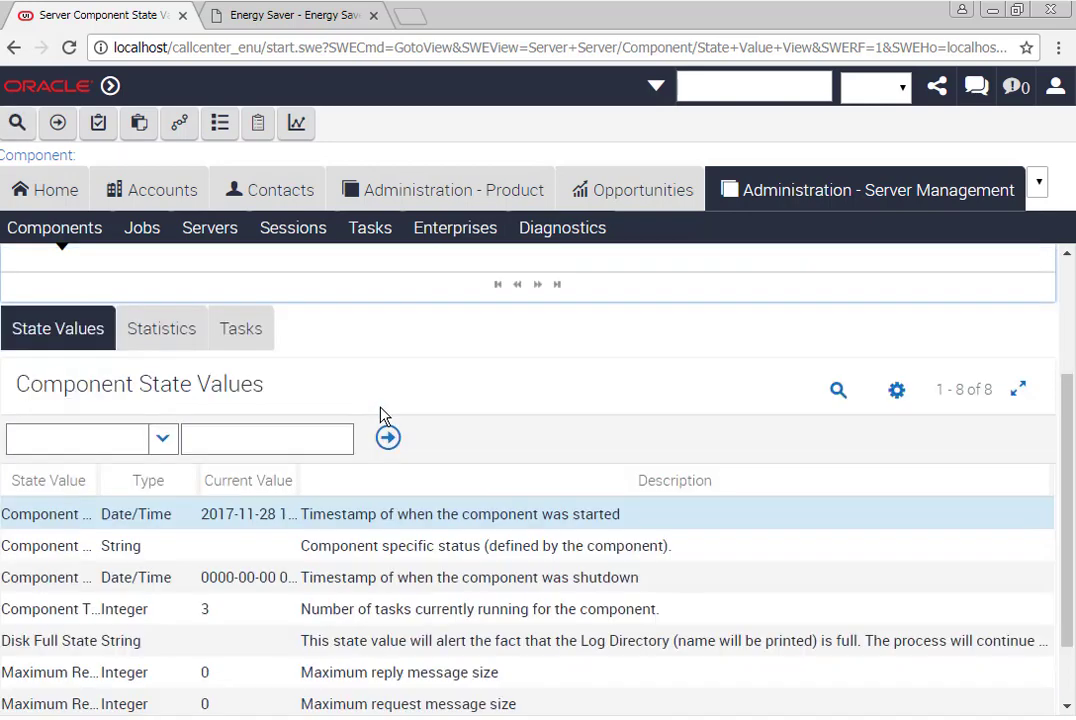
pyautogui.scroll(2, 300, 410)
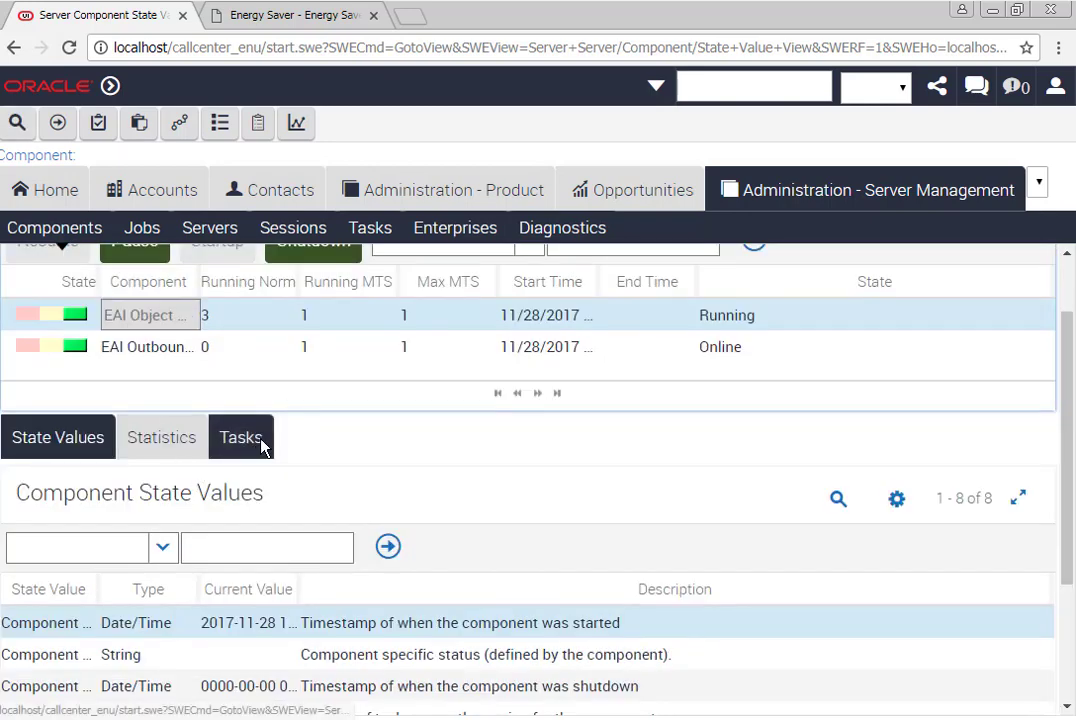
pyautogui.click(241, 437)
pyautogui.click(138, 587)
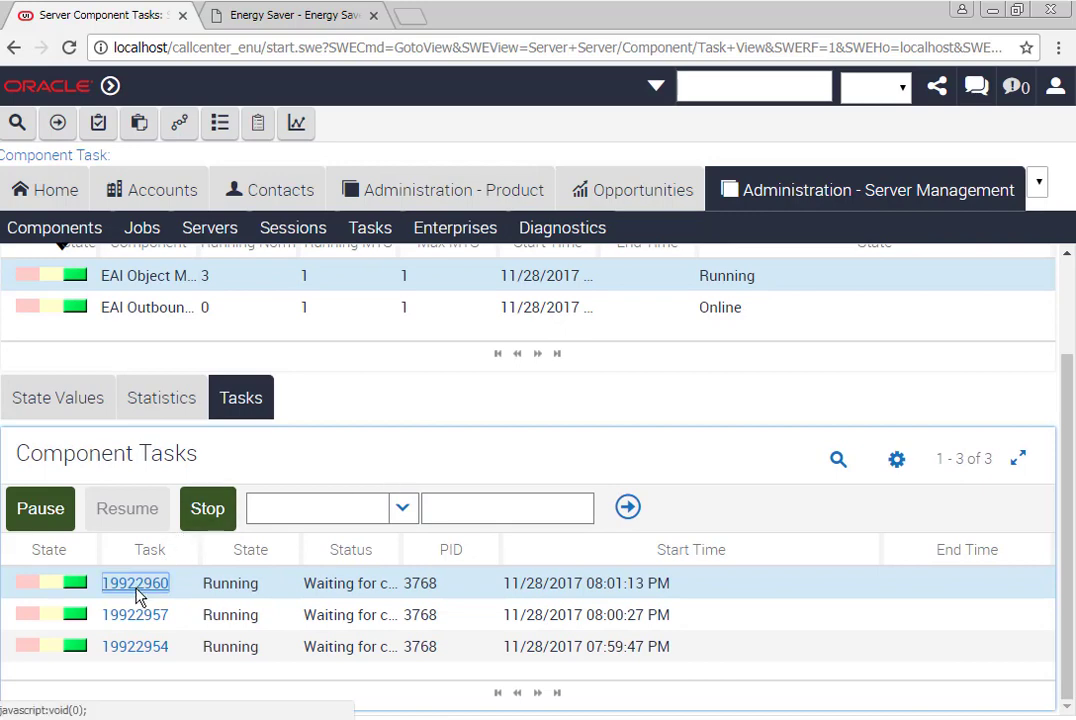
# Examine the text of the task's log entries about Conn_SetCheckpoint and widen the Timestamp column to read when they were logged.
pyautogui.click(928, 632)
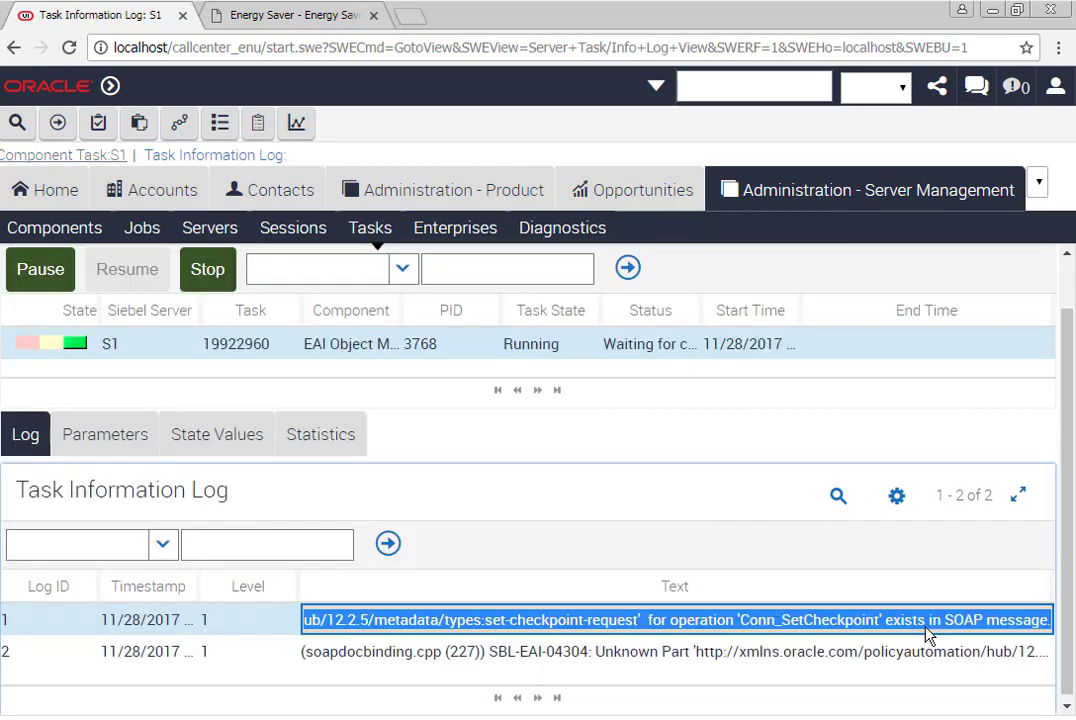
pyautogui.click(888, 653)
pyautogui.moveTo(862, 652); pyautogui.dragTo(1050, 652)
pyautogui.click(722, 622)
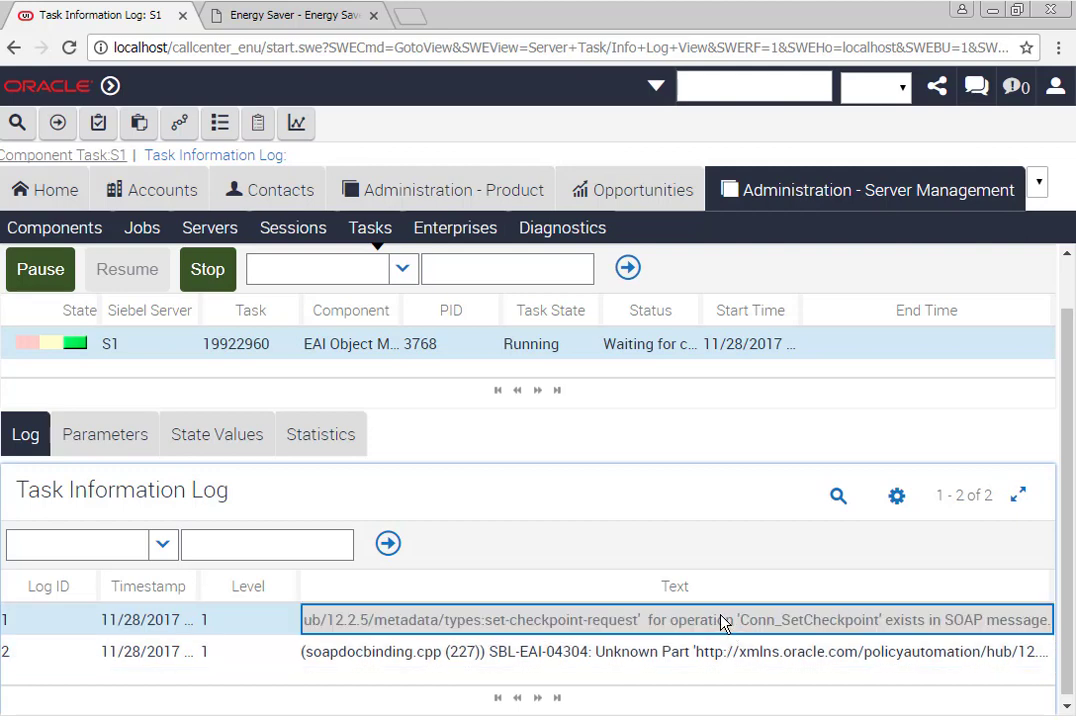
pyautogui.moveTo(738, 620); pyautogui.dragTo(1057, 636)
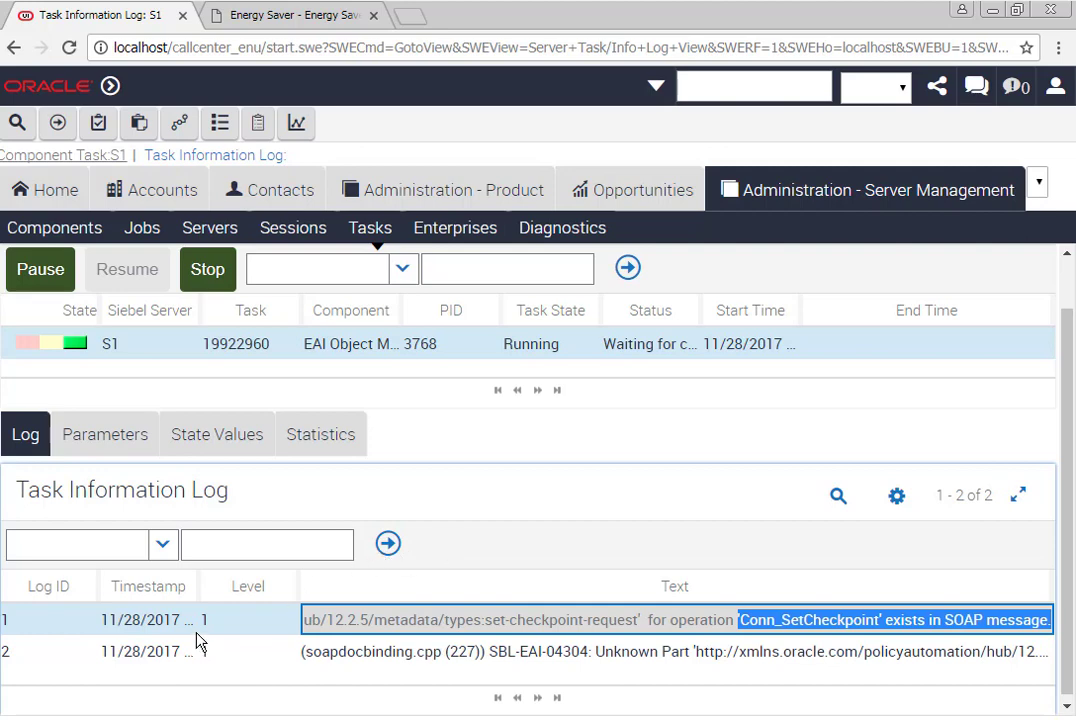
pyautogui.moveTo(201, 584); pyautogui.dragTo(423, 587)
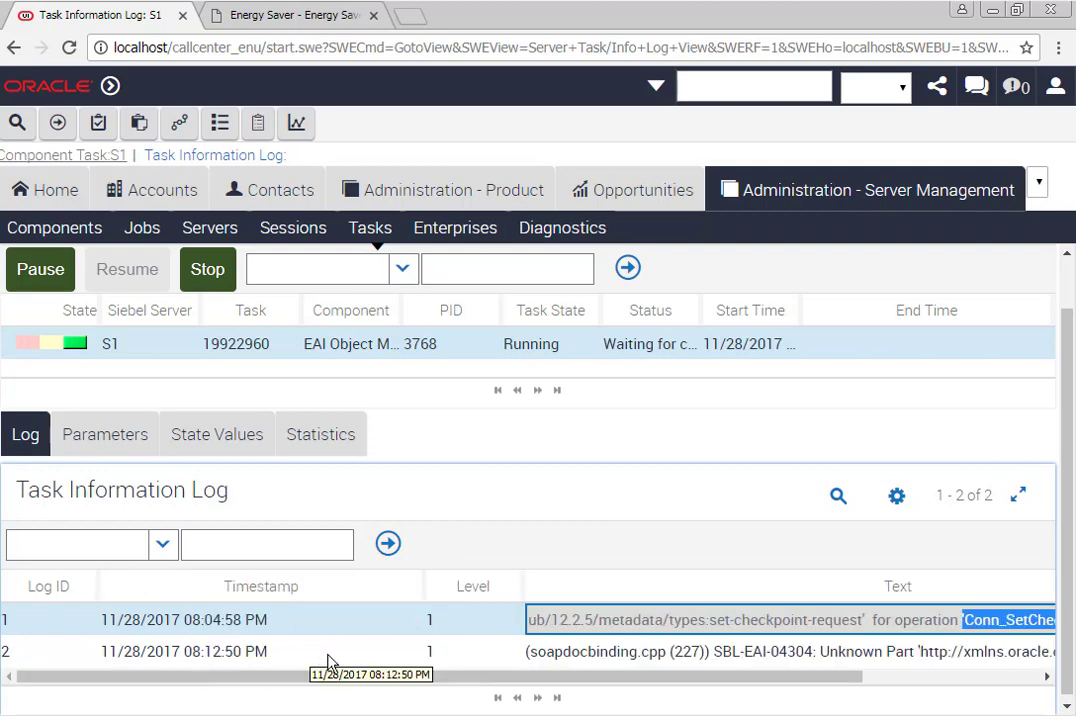
pyautogui.click(290, 655)
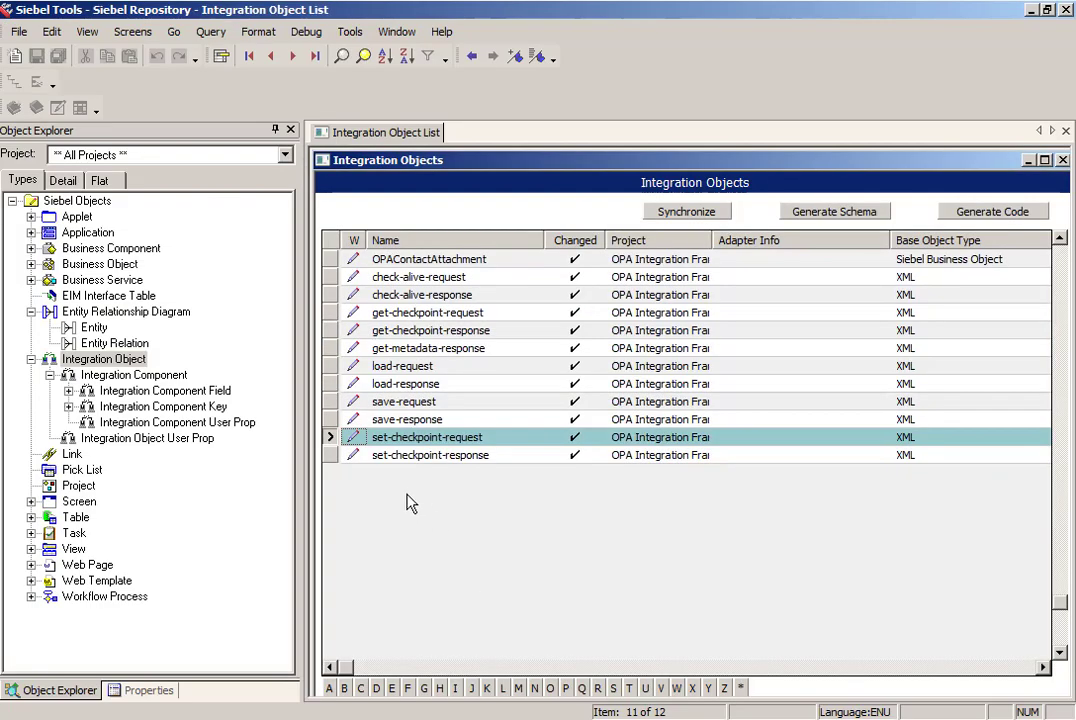
# In Siebel Tools, deploy the set-checkpoint-request and set-checkpoint-response integration objects to the runtime database.
pyautogui.rightClick(362, 437)
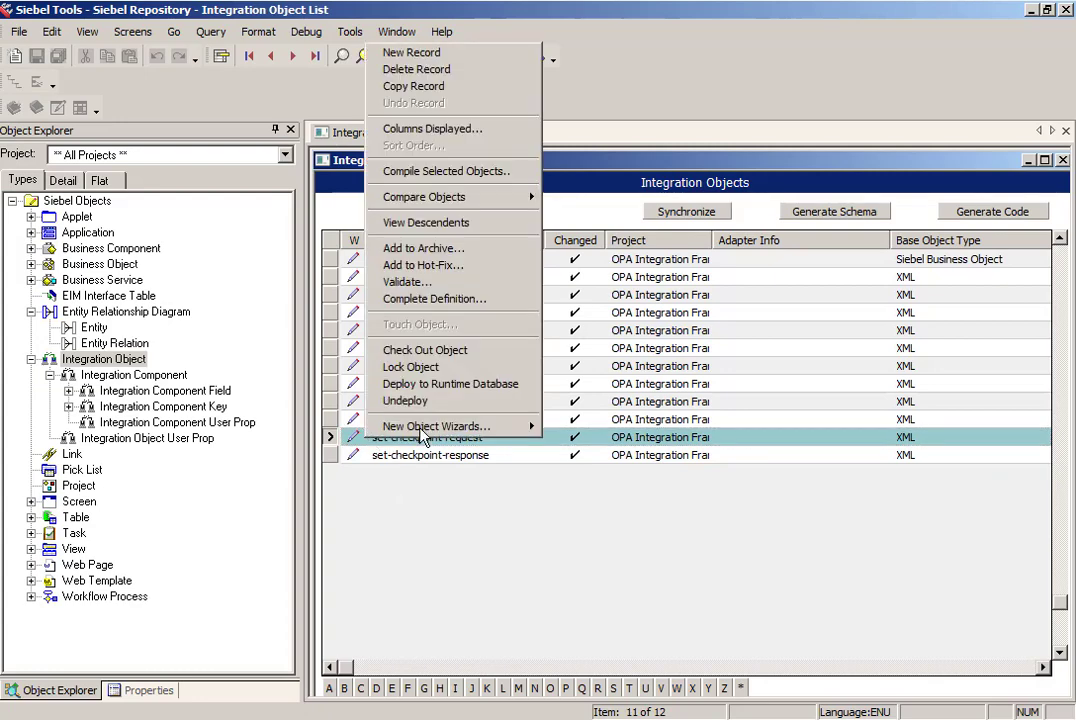
pyautogui.click(470, 386)
pyautogui.click(331, 455)
pyautogui.rightClick(331, 462)
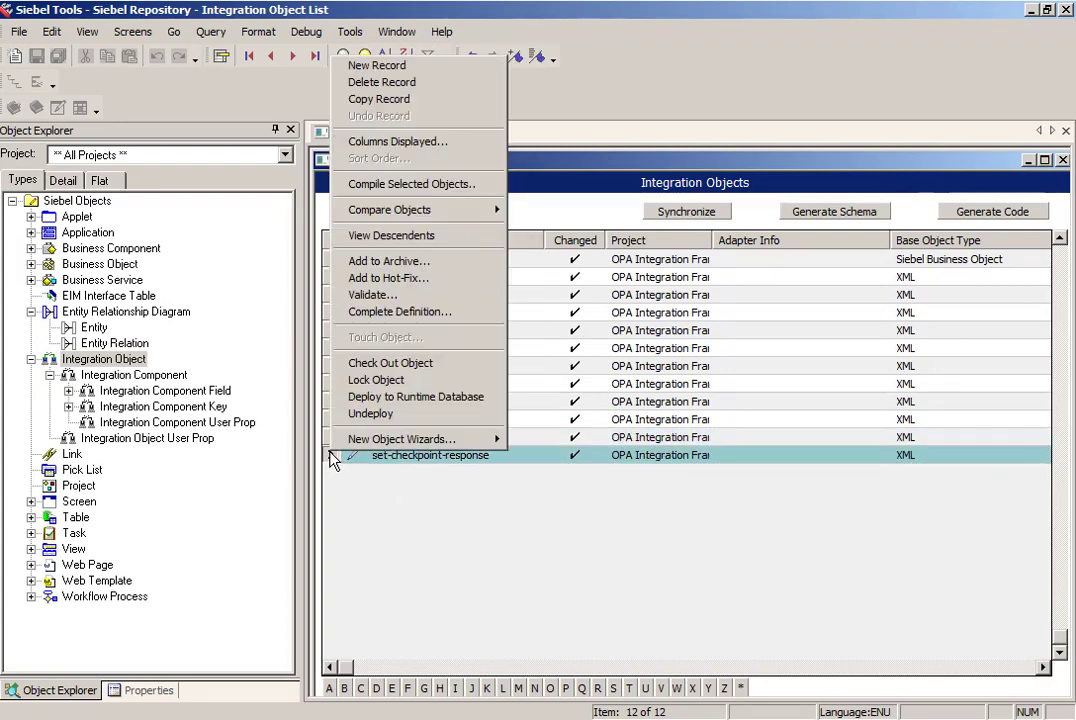
pyautogui.click(403, 405)
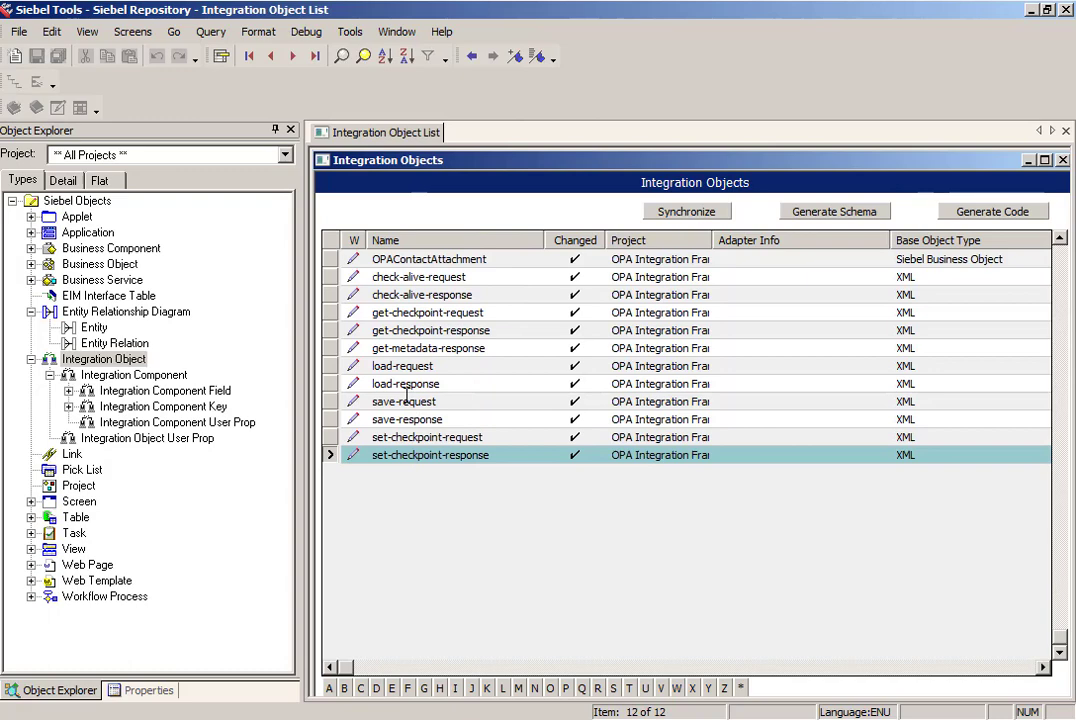
# Deploy the get-checkpoint-response and get-checkpoint-request integration objects to the runtime database.
pyautogui.click(333, 331)
pyautogui.rightClick(333, 331)
pyautogui.click(412, 668)
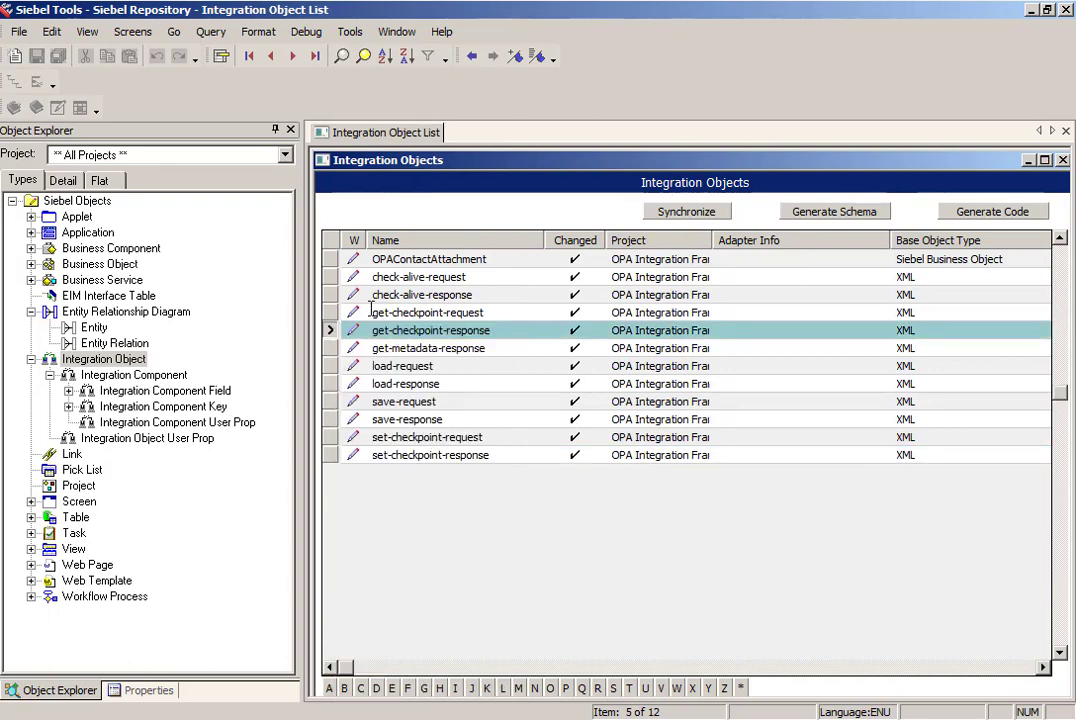
pyautogui.click(335, 316)
pyautogui.rightClick(335, 316)
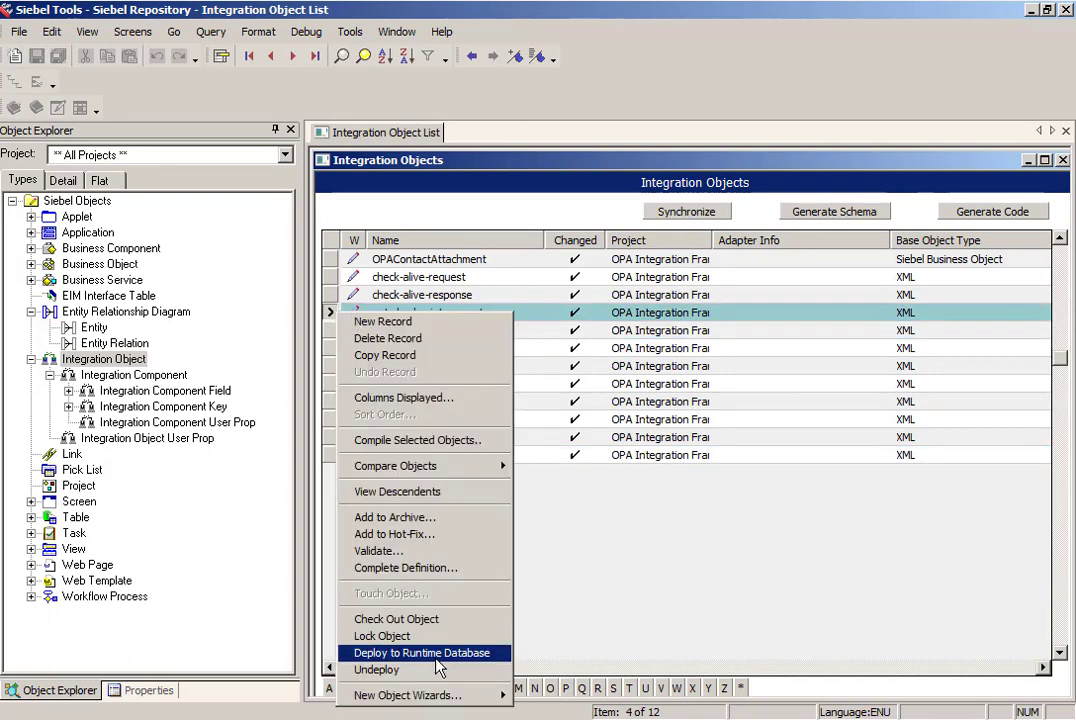
pyautogui.click(370, 561)
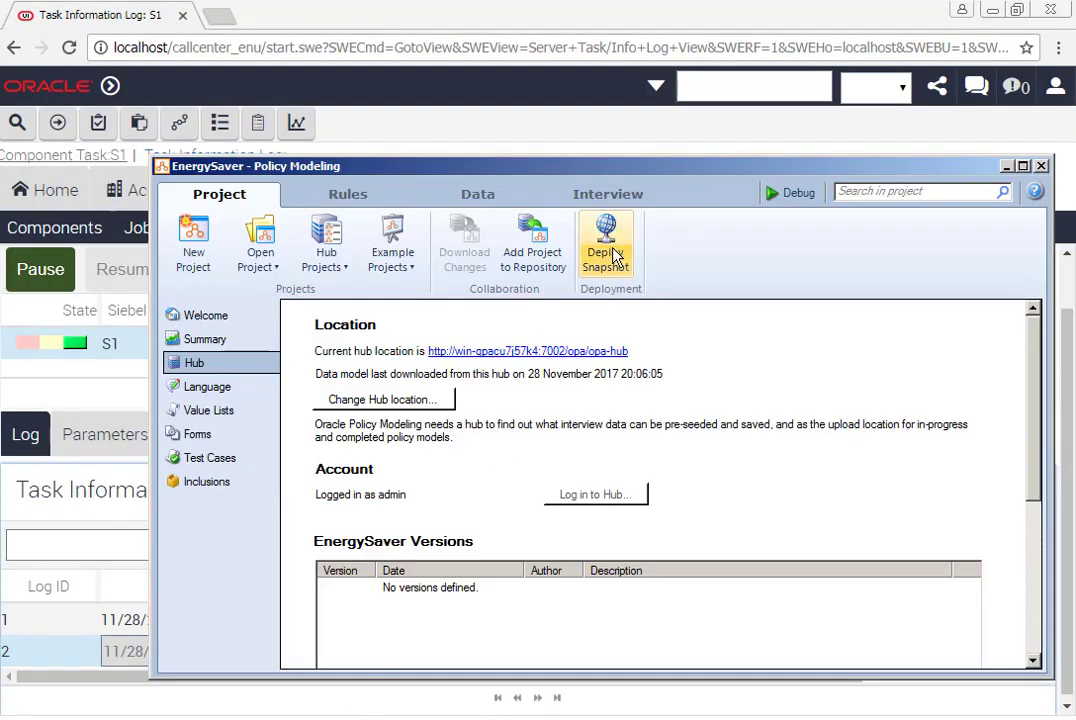
# In Policy Modeling, deploy a snapshot of the EnergySaver project to the hub, copy its interview link, and close the deployment dialog.
pyautogui.click(610, 250)
pyautogui.click(756, 538)
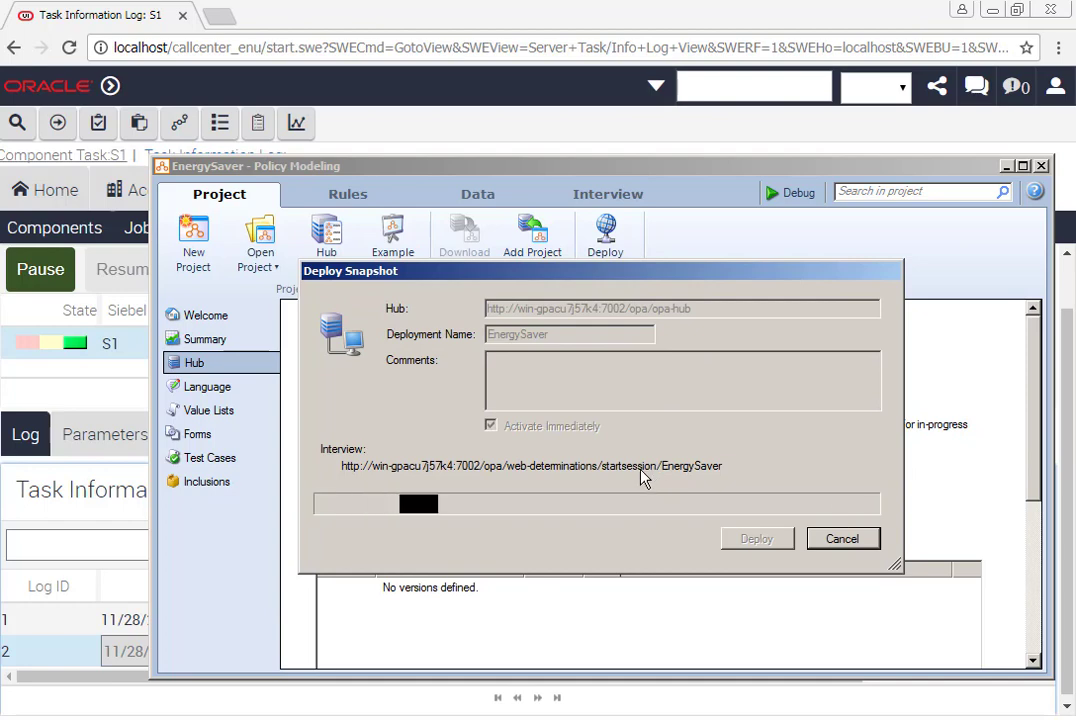
pyautogui.click(615, 431)
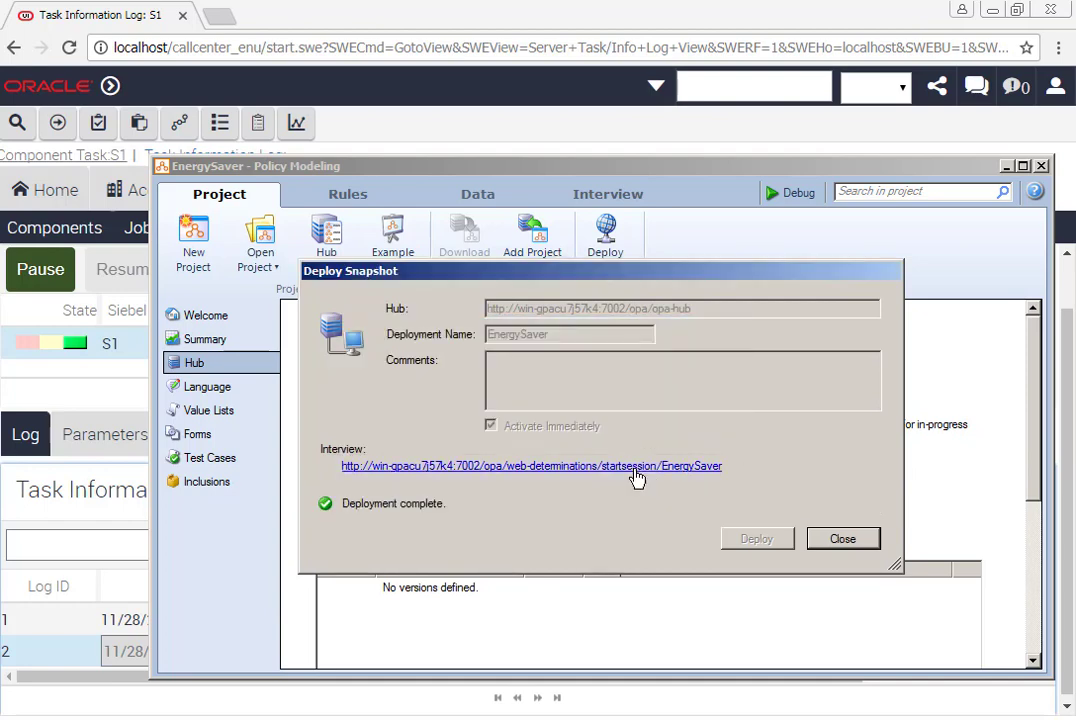
pyautogui.rightClick(634, 468)
pyautogui.click(680, 480)
pyautogui.click(840, 540)
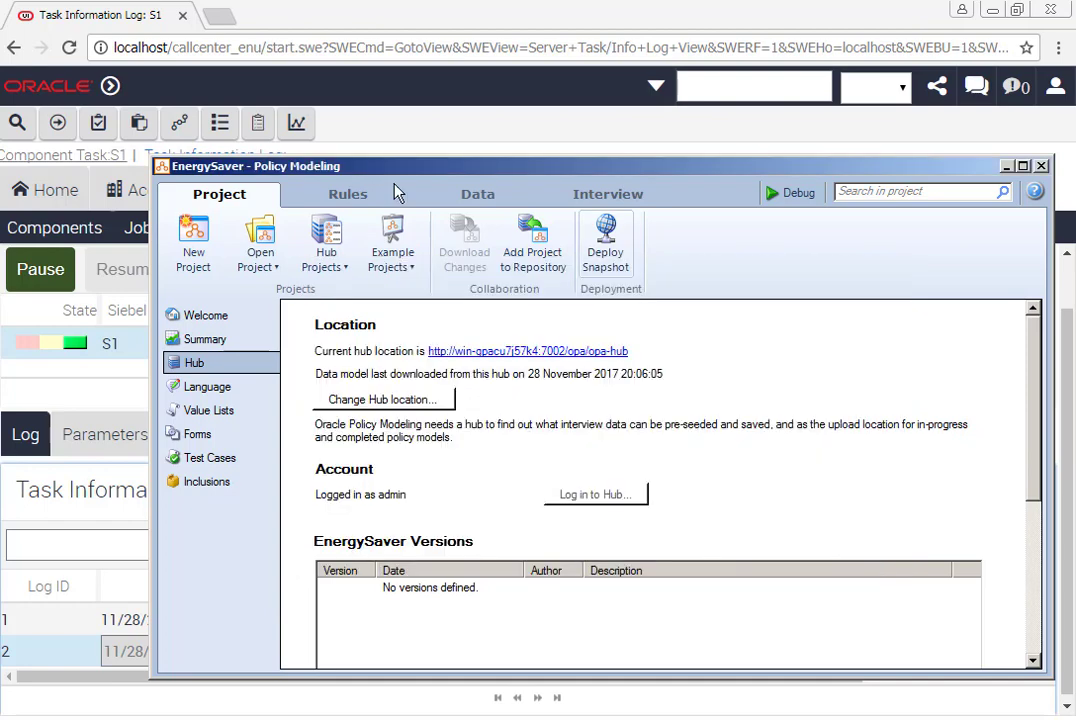
# In Chrome, open a new tab and load the copied EnergySaver interview link with ?id=1234 appended.
pyautogui.click(220, 18)
pyautogui.hotkey('ctrl', 'v')
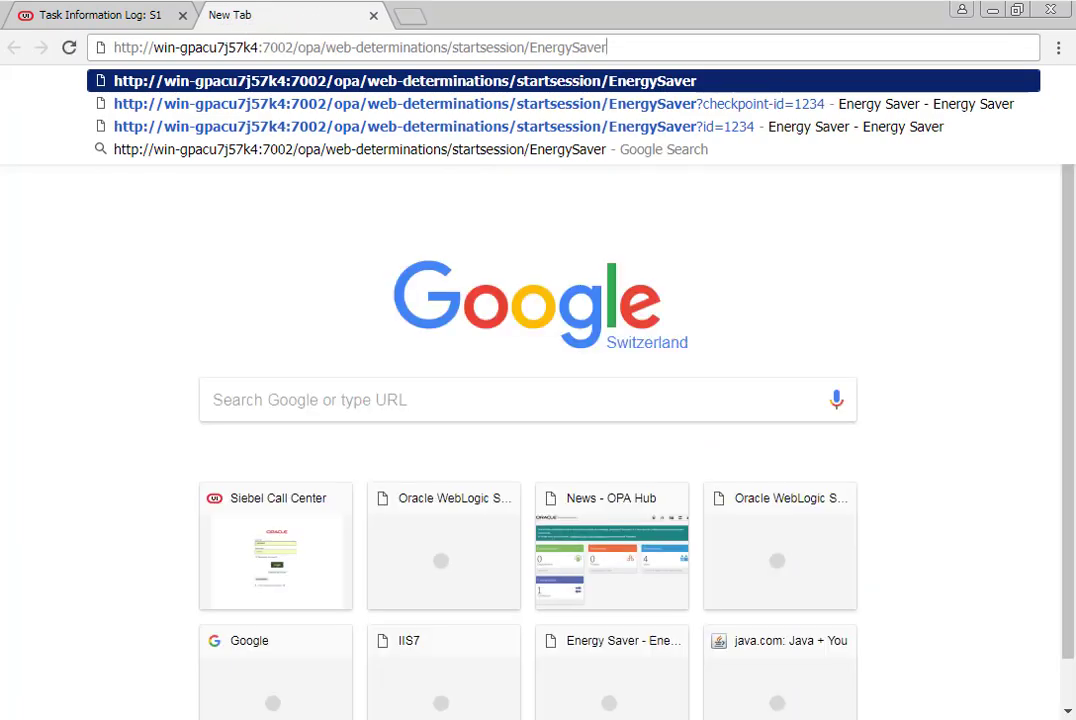
pyautogui.write('?oi')
pyautogui.press('BackSpace')
pyautogui.press('BackSpace')
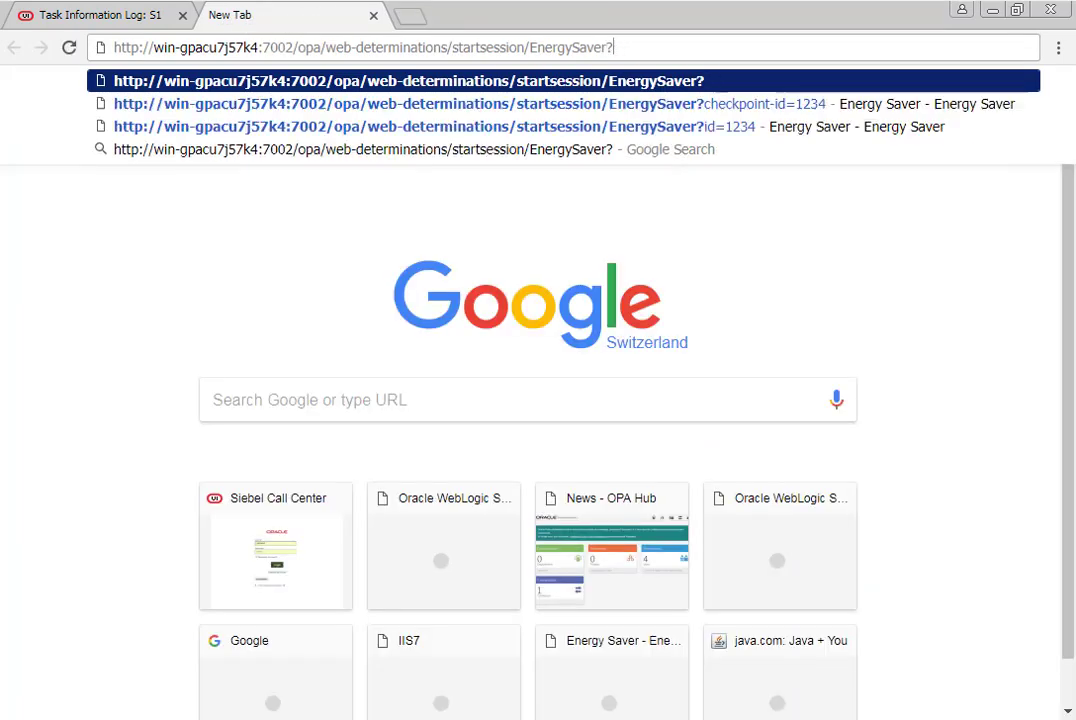
pyautogui.write('d')
pyautogui.press('BackSpace')
pyautogui.write('id=')
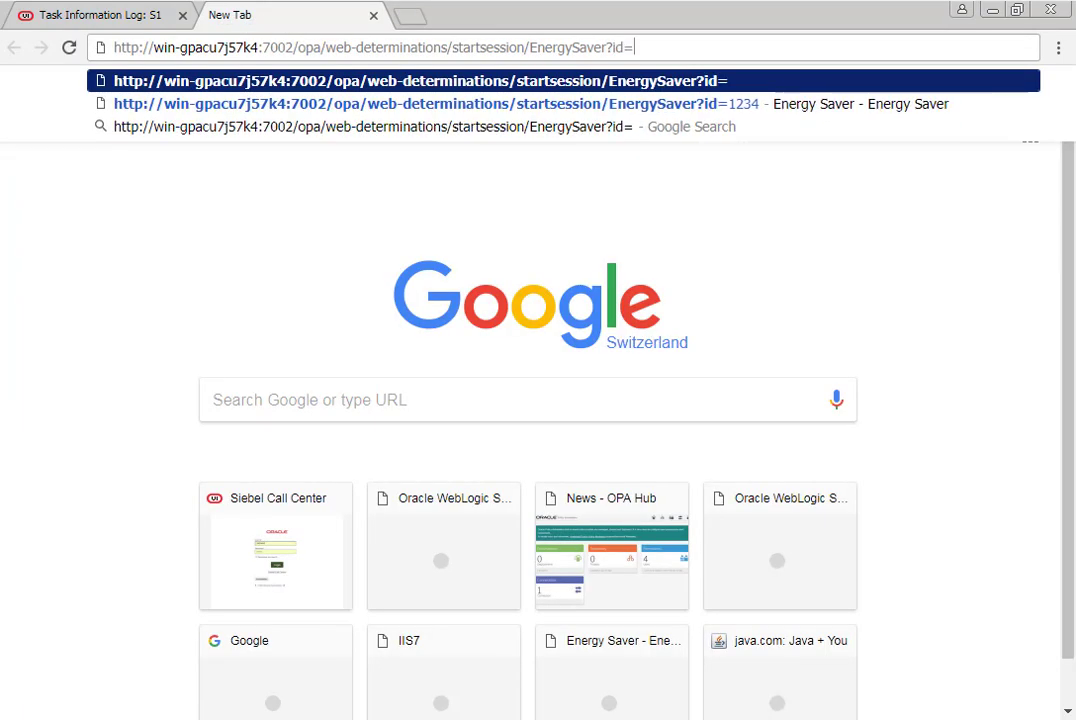
pyautogui.write('124')
pyautogui.press('BackSpace')
pyautogui.write('3')
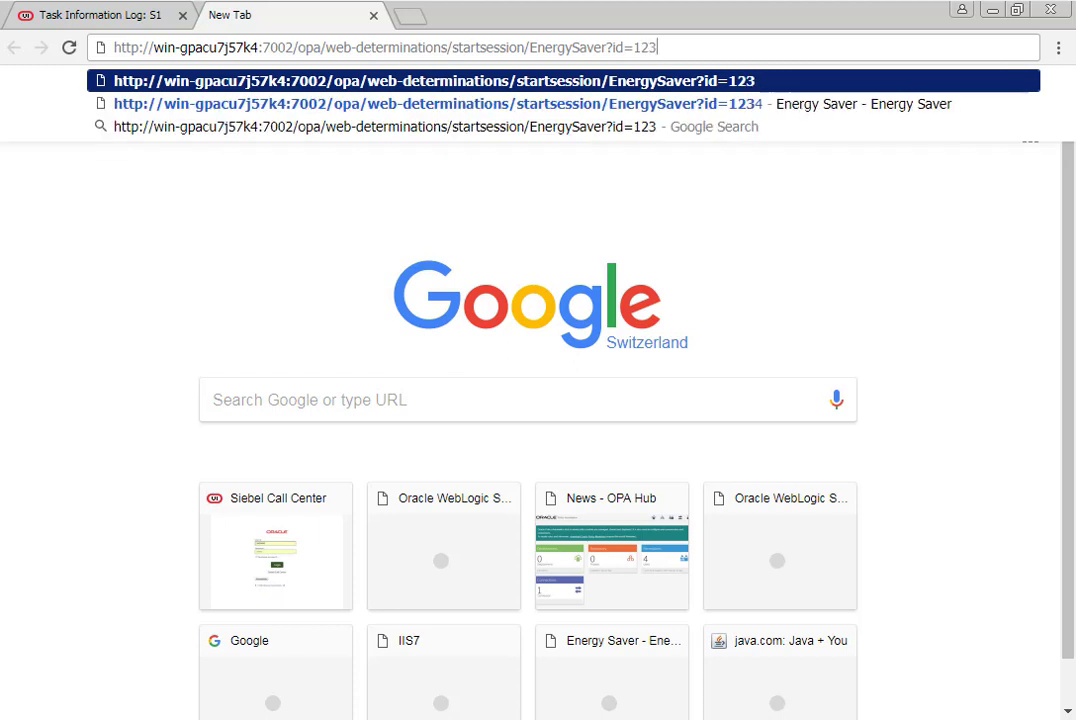
pyautogui.write('4')
pyautogui.press('Return')
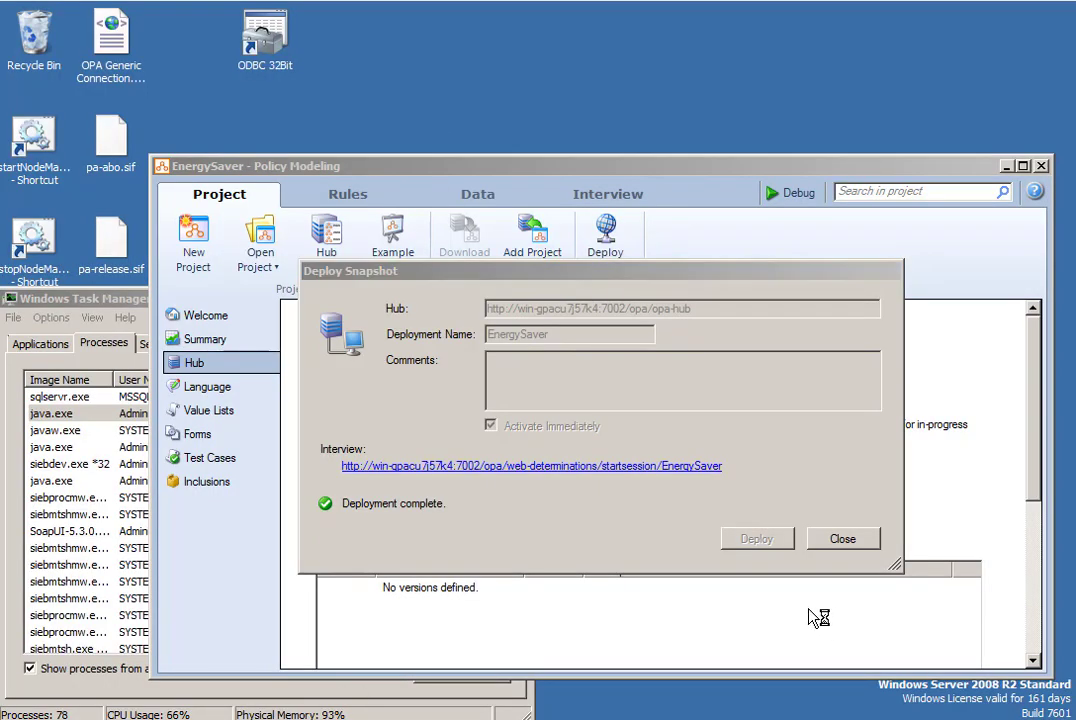
# Close the completed deployment dialog, minimize Policy Modeling, and load the EnergySaver interview in the fresh Chrome window with ?id=1234.
pyautogui.click(866, 543)
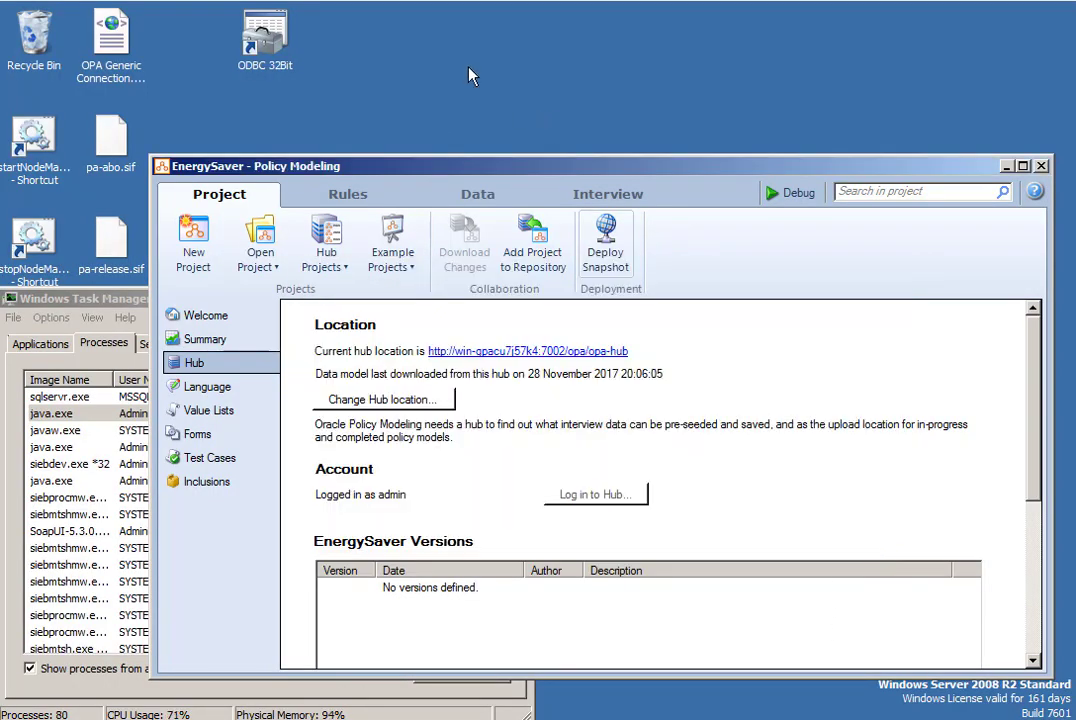
pyautogui.click(1007, 166)
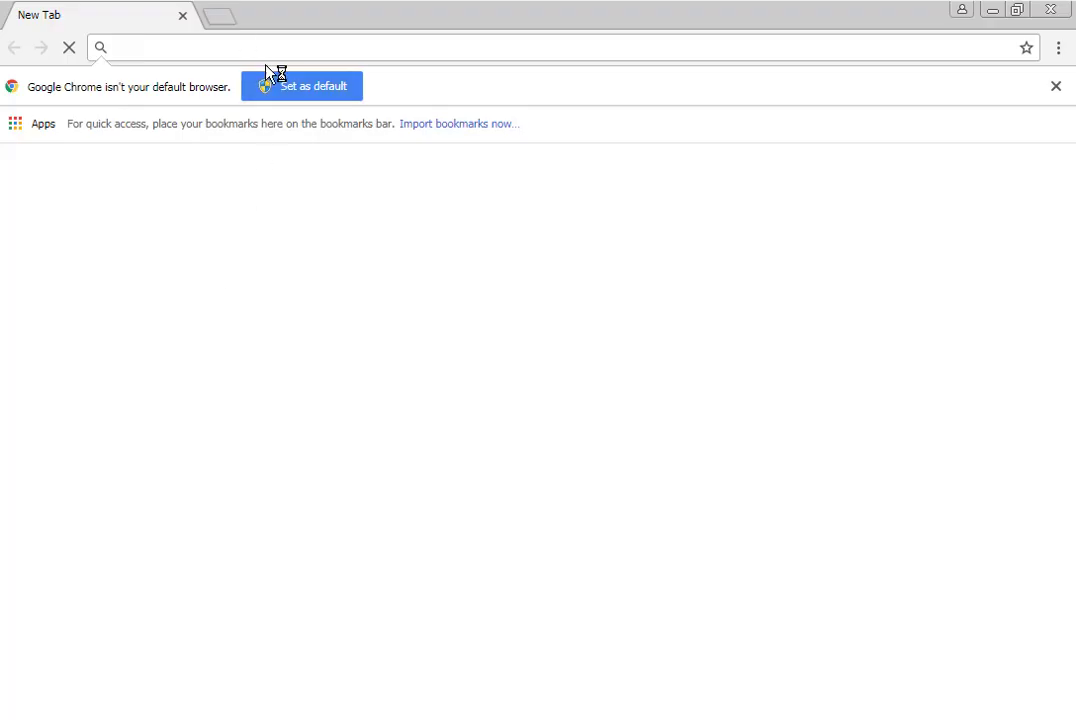
pyautogui.click(421, 47)
pyautogui.hotkey('ctrl', 'v')
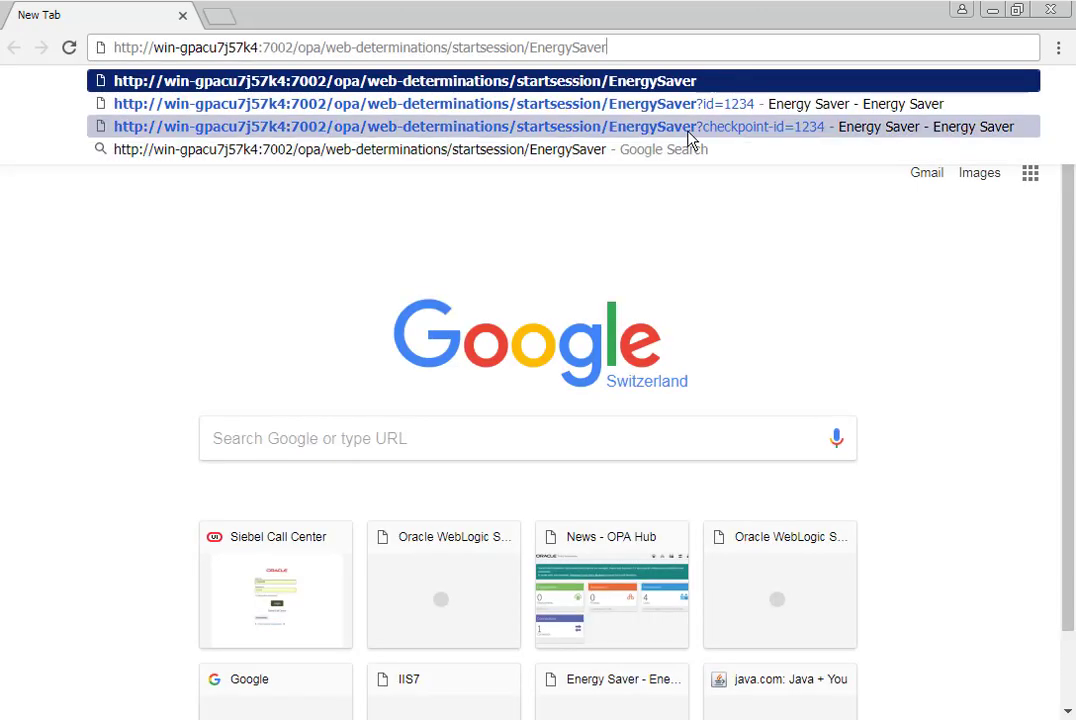
pyautogui.write('?id=1234')
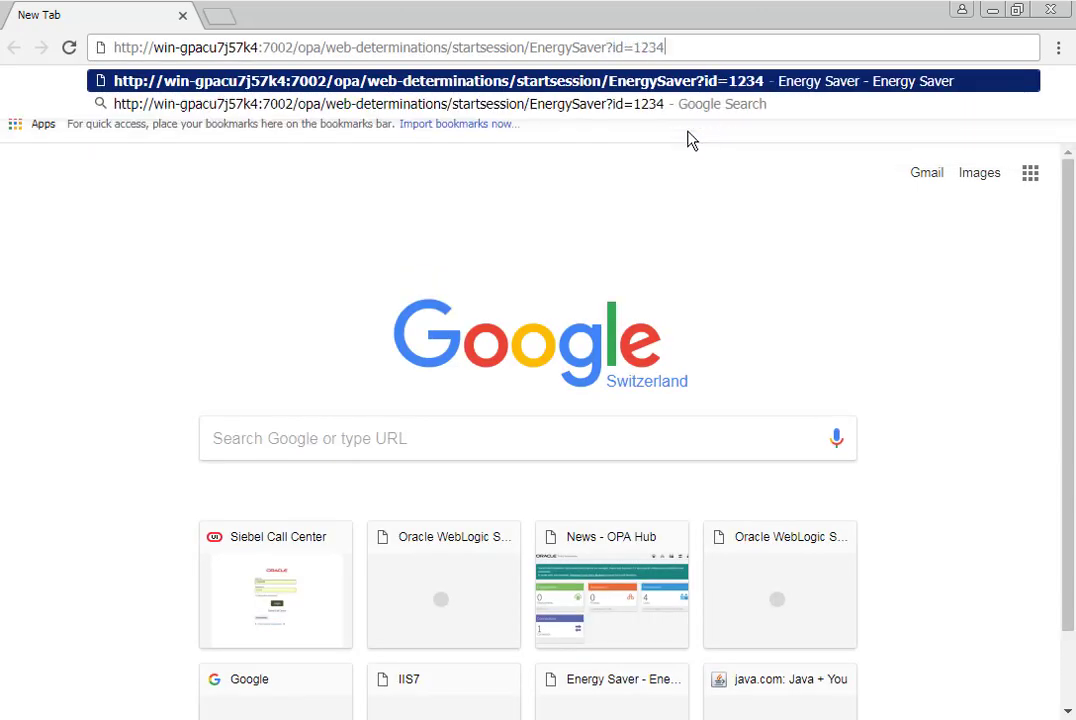
pyautogui.press('Return')
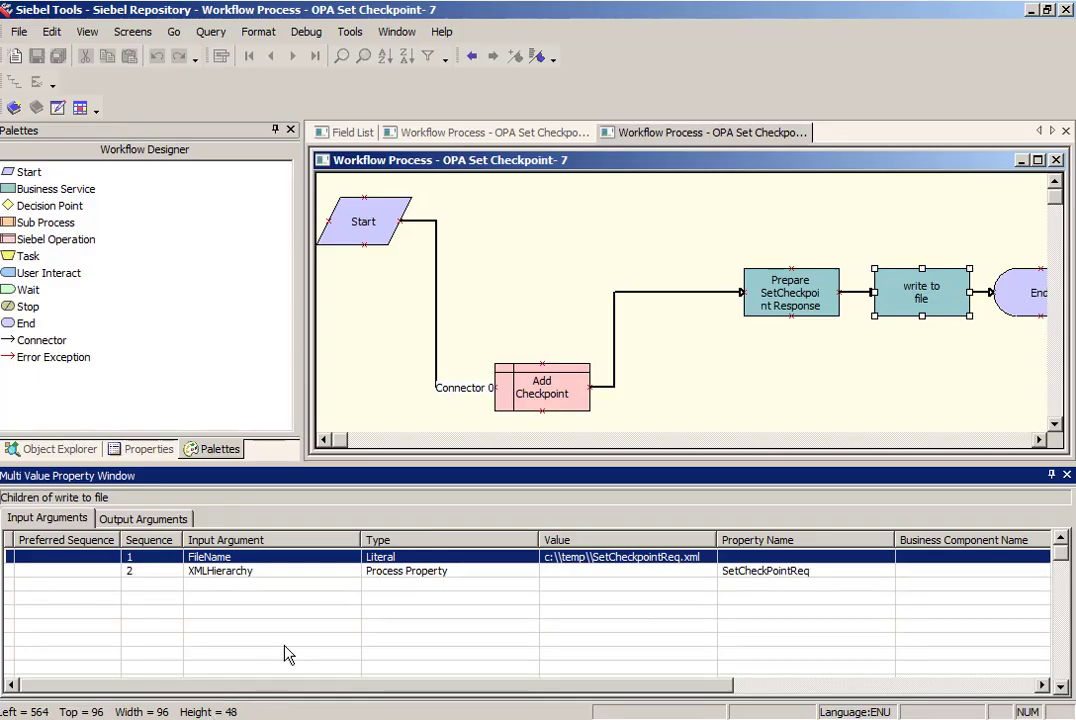
# In Siebel Tools, close both OPA Set Checkpoint workflow designs and query the workflow processes for the OPA Get workflows.
pyautogui.click(1056, 160)
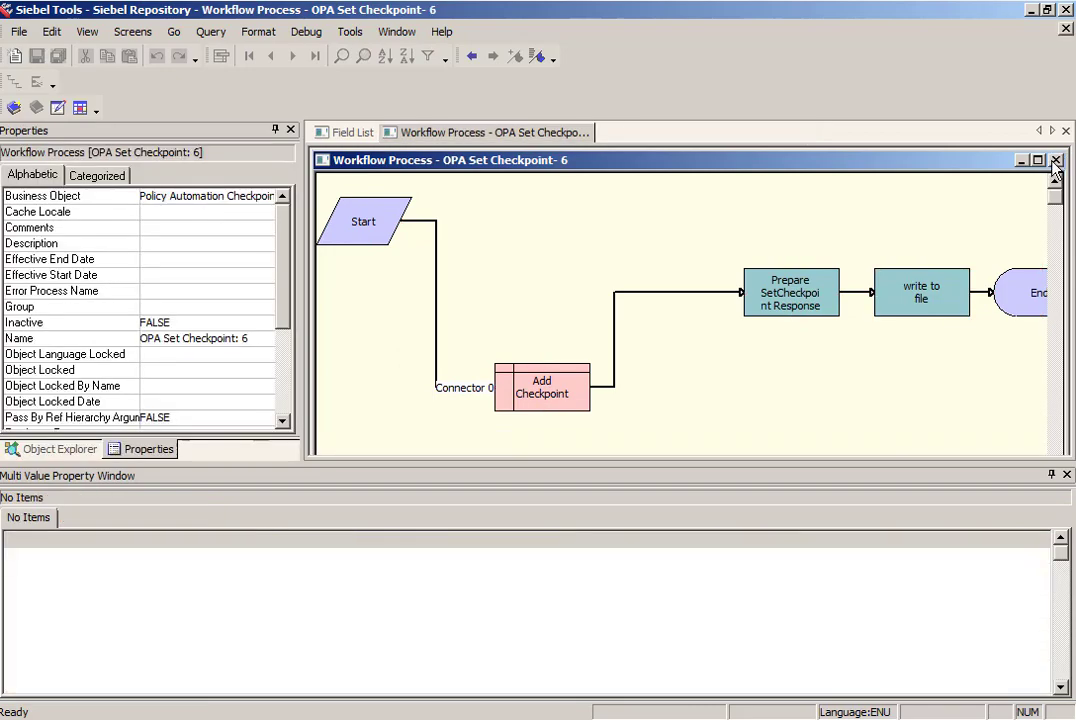
pyautogui.click(1056, 161)
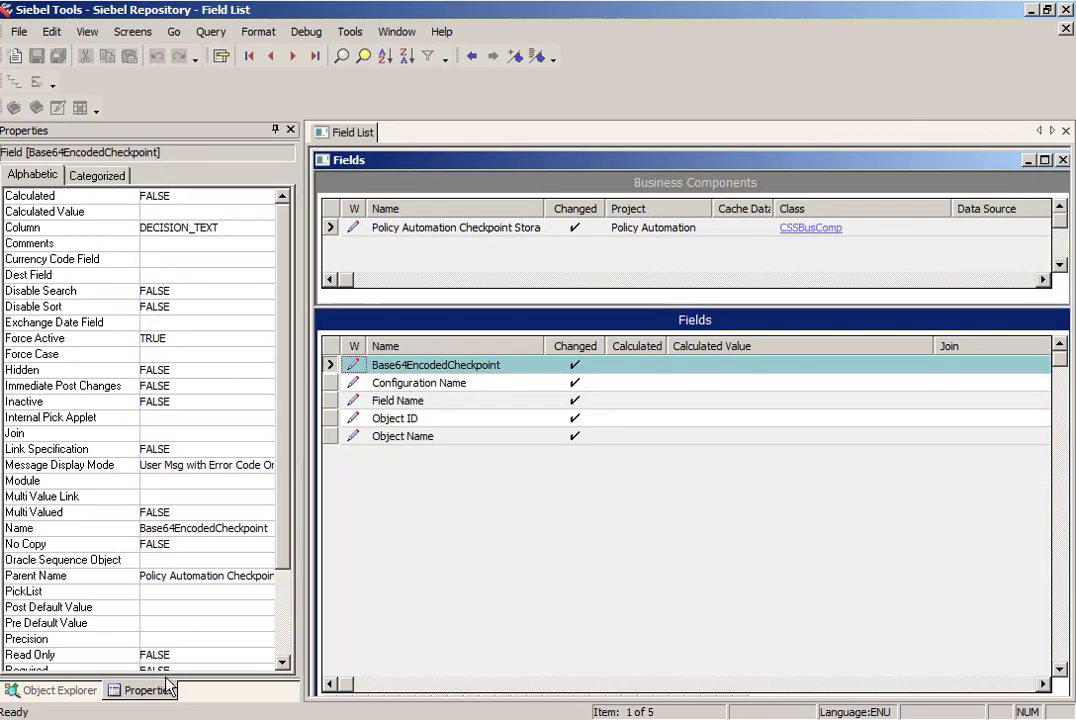
pyautogui.click(62, 690)
pyautogui.click(104, 596)
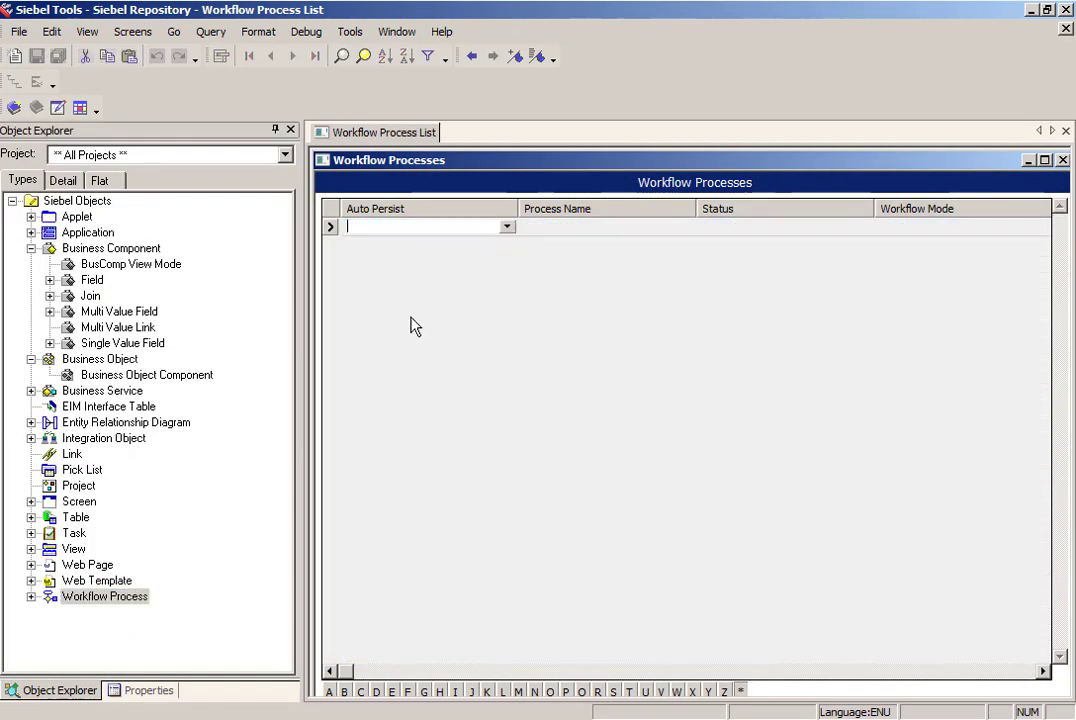
pyautogui.click(617, 227)
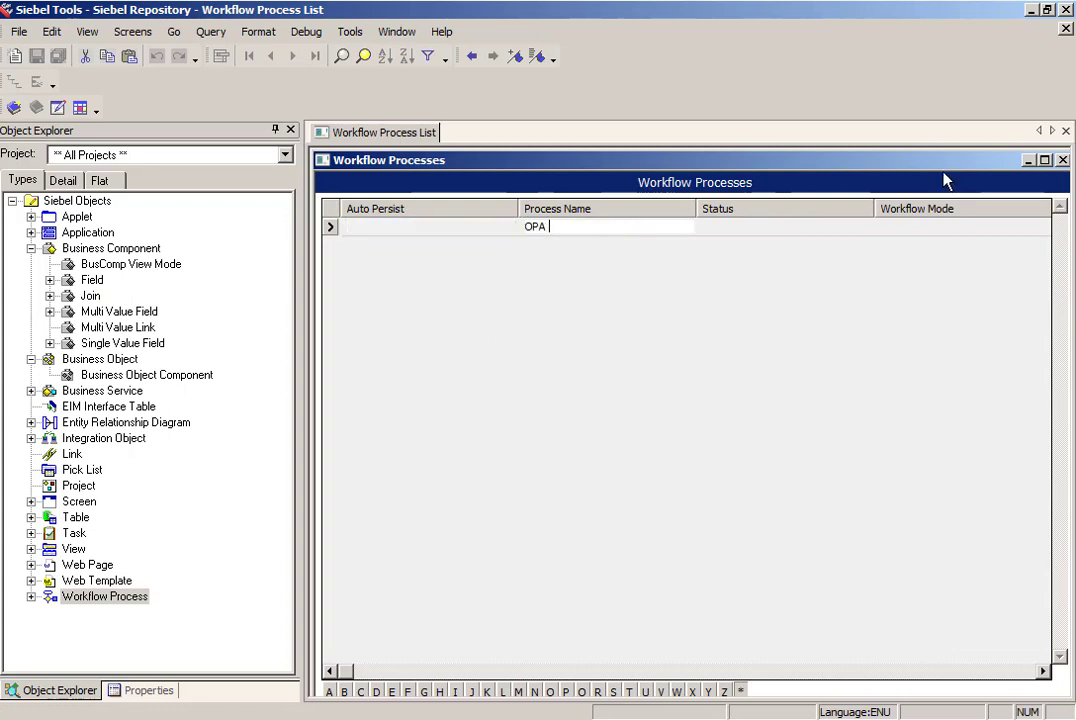
pyautogui.press('Return')
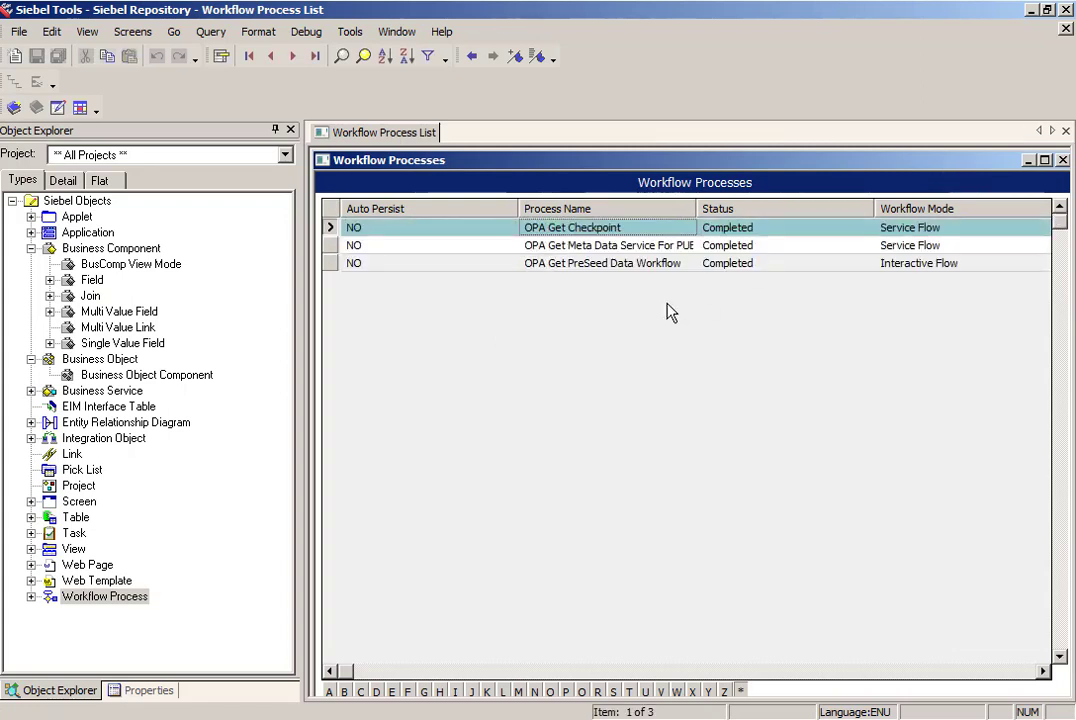
# Open the OPA Get Checkpoint workflow design and examine its process properties through to the last one.
pyautogui.rightClick(595, 229)
pyautogui.click(640, 533)
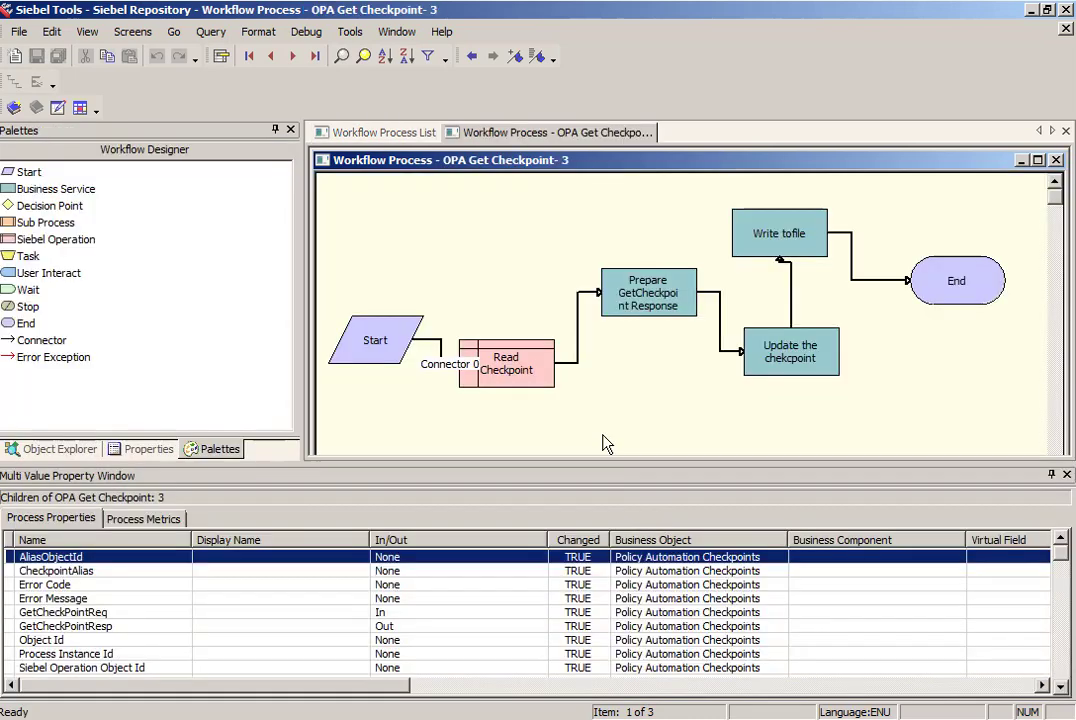
pyautogui.moveTo(408, 686); pyautogui.dragTo(705, 690)
pyautogui.click(1064, 660)
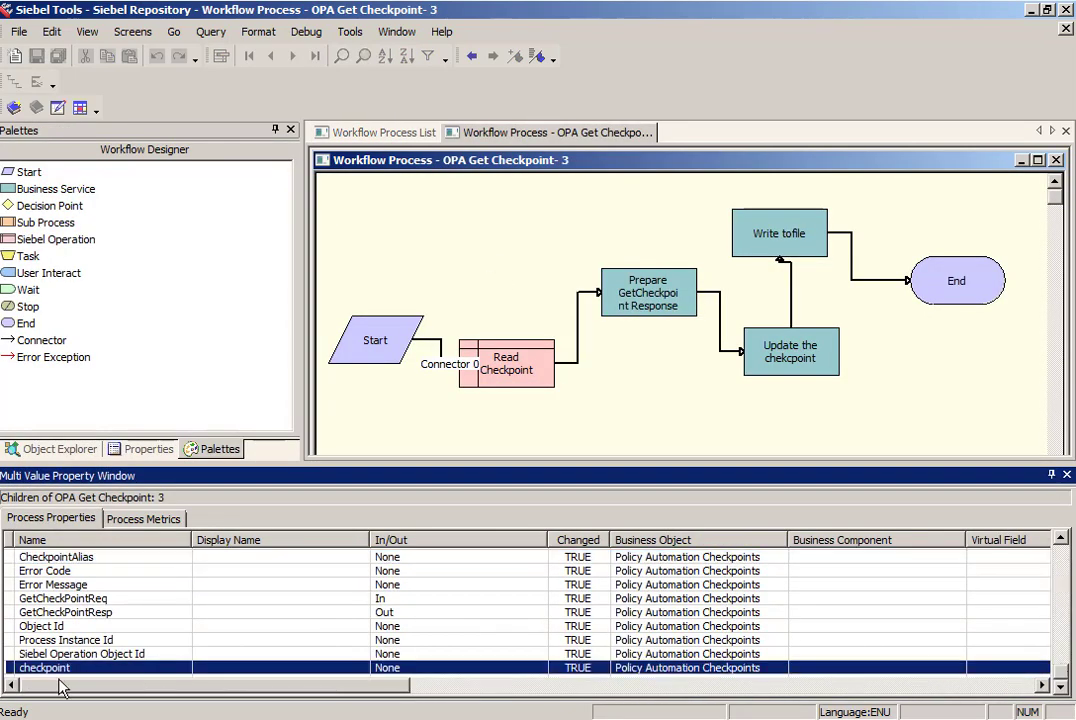
pyautogui.moveTo(303, 688)
pyautogui.mouseDown()
pyautogui.moveTo(538, 700)
pyautogui.moveTo(712, 690)
pyautogui.moveTo(308, 690)
pyautogui.mouseUp()
# In the Siebel web client, go to the Workflow Deployment view of Administration - Business Process.
pyautogui.click(1050, 10)
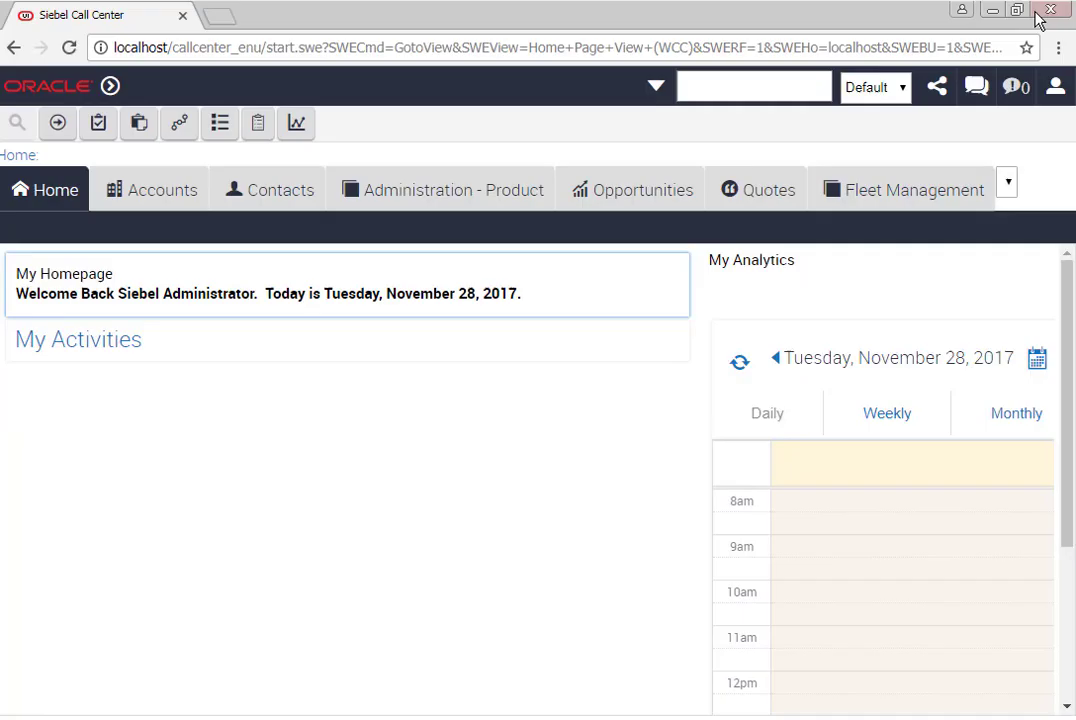
pyautogui.click(182, 122)
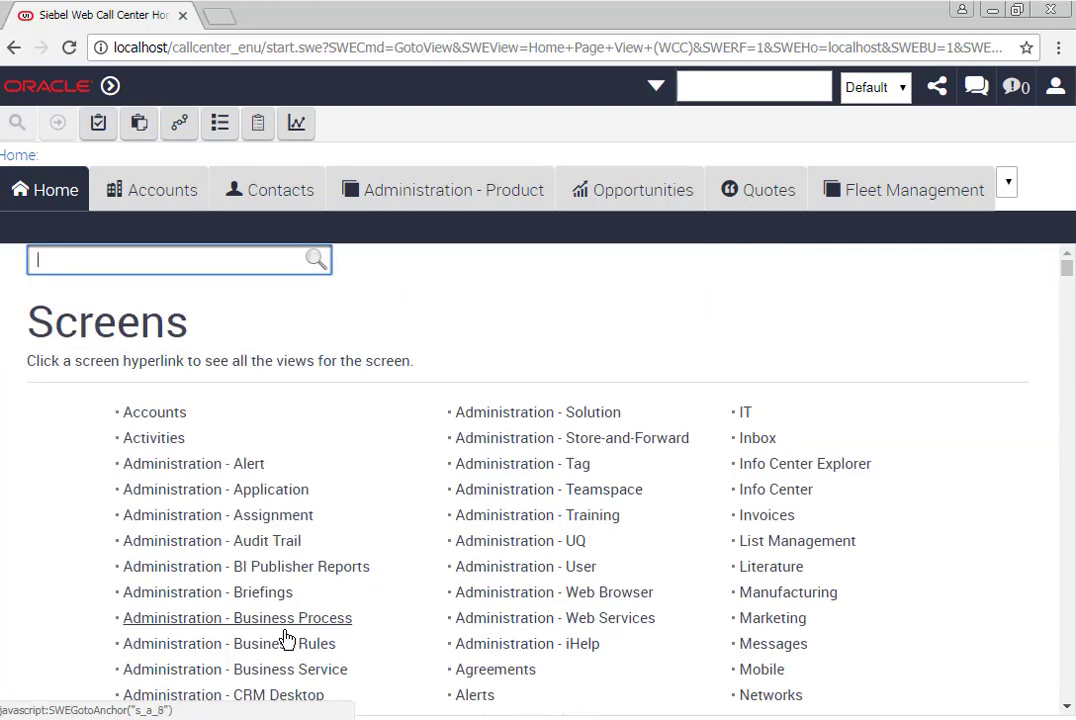
pyautogui.click(284, 622)
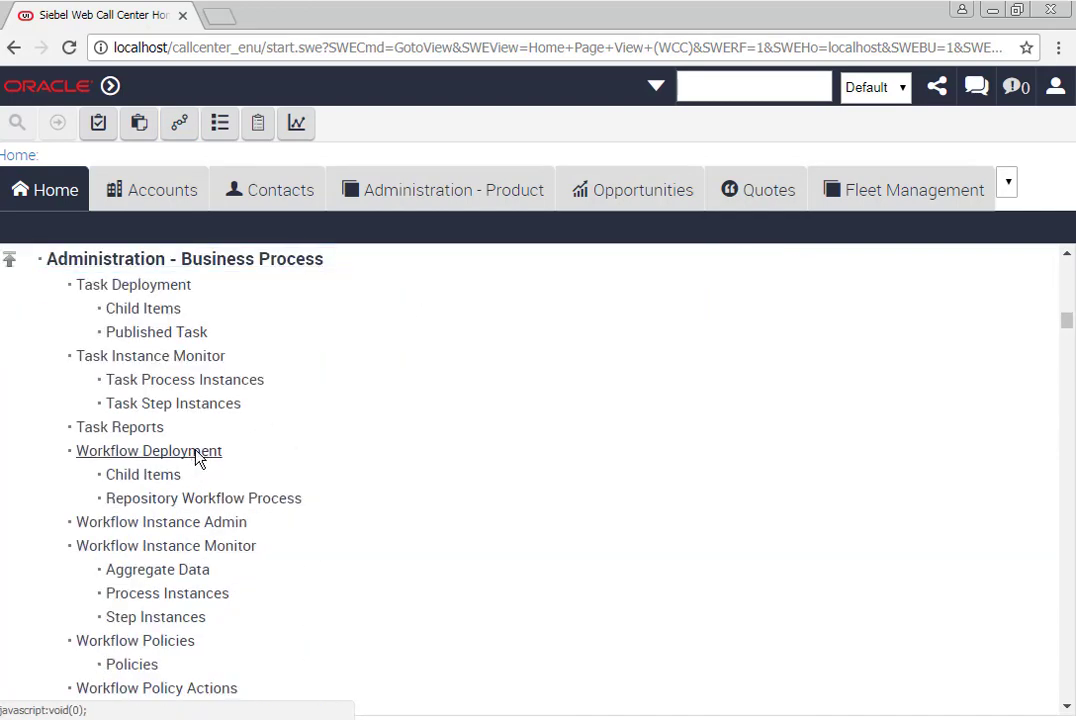
pyautogui.click(197, 456)
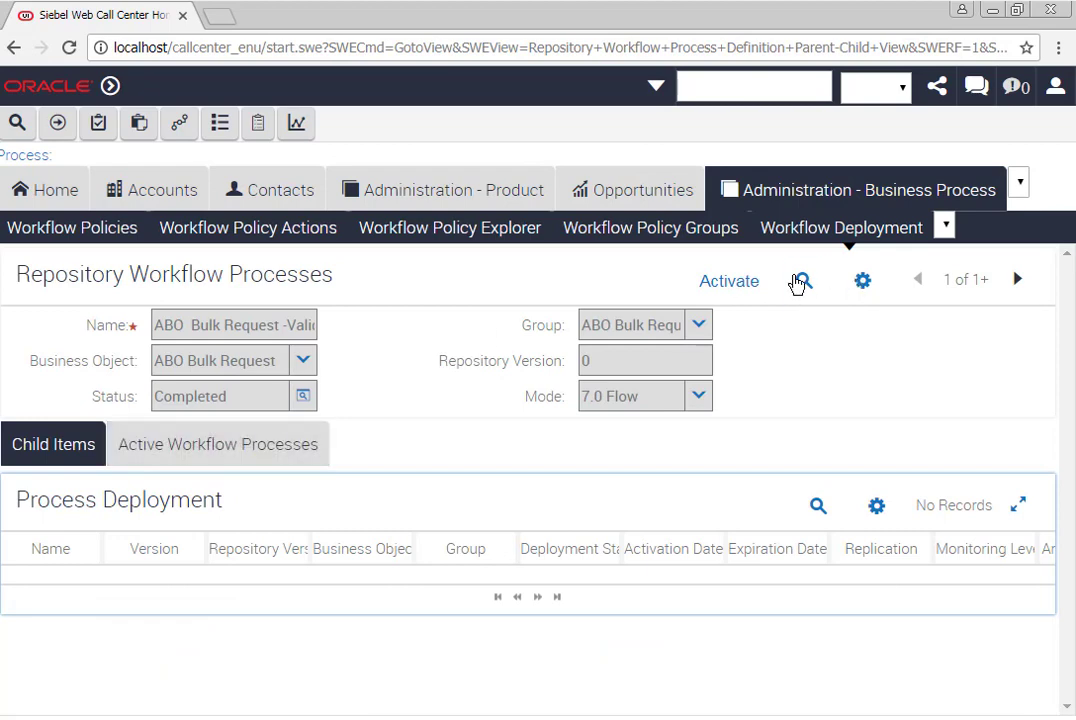
# Query the repository workflow processes for OPA Set and activate version 7 of OPA Set Checkpoint.
pyautogui.click(800, 283)
pyautogui.write('OPA G')
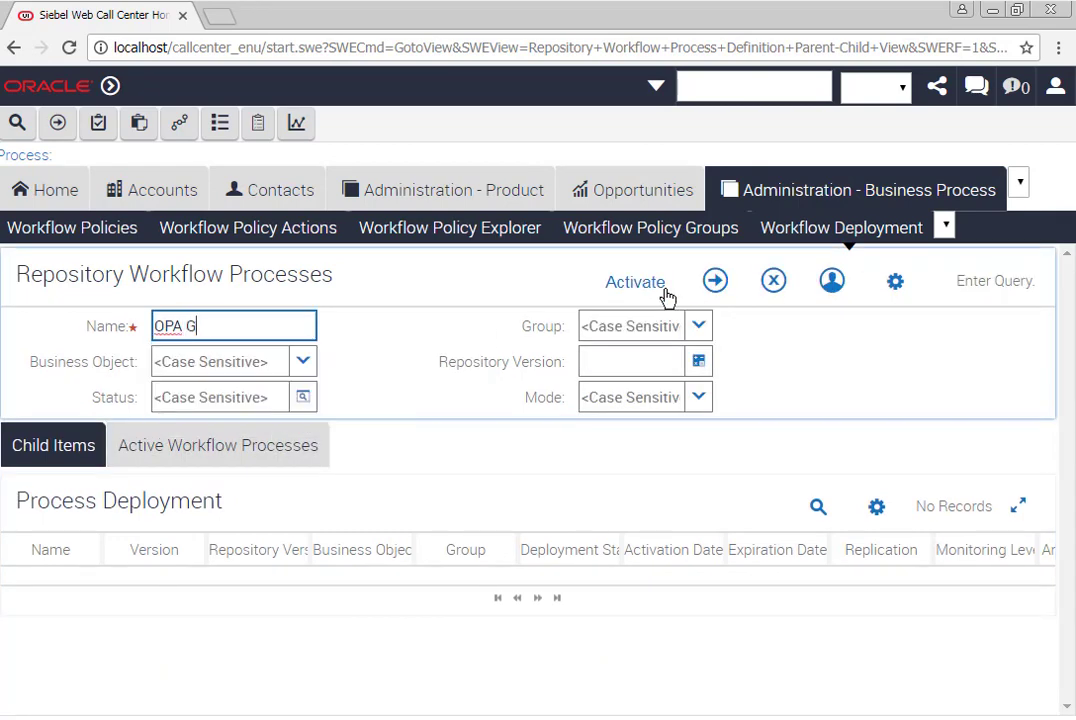
pyautogui.write('et')
pyautogui.press('BackSpace')
pyautogui.press('BackSpace')
pyautogui.press('BackSpace')
pyautogui.write('Set')
pyautogui.press('Return')
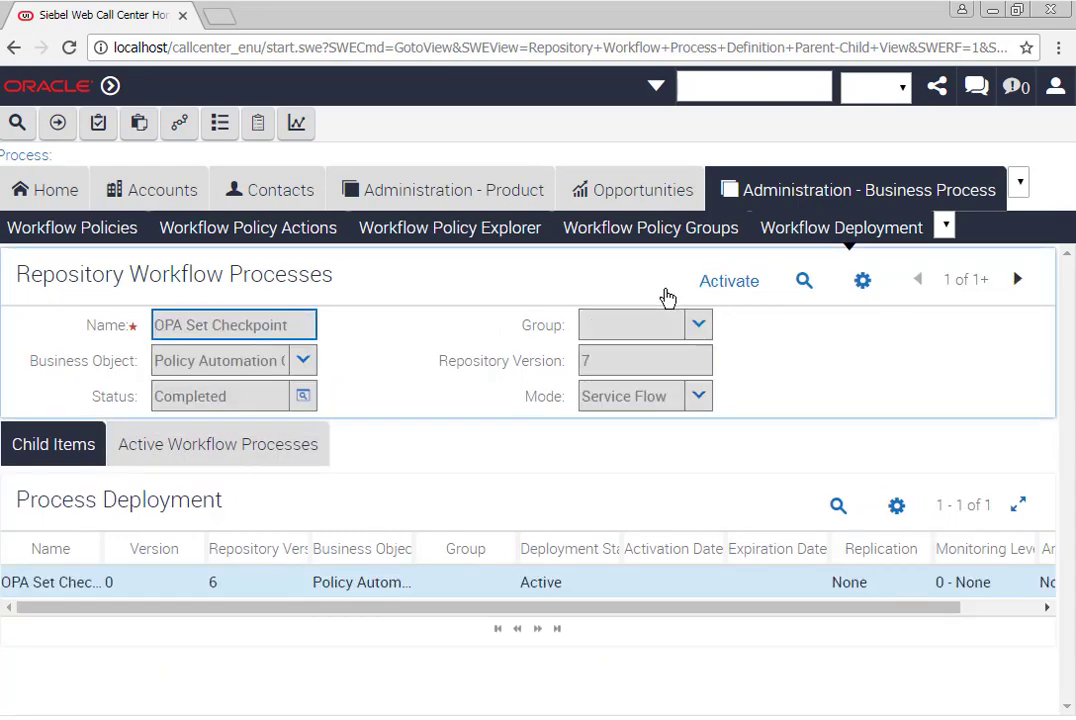
pyautogui.click(731, 282)
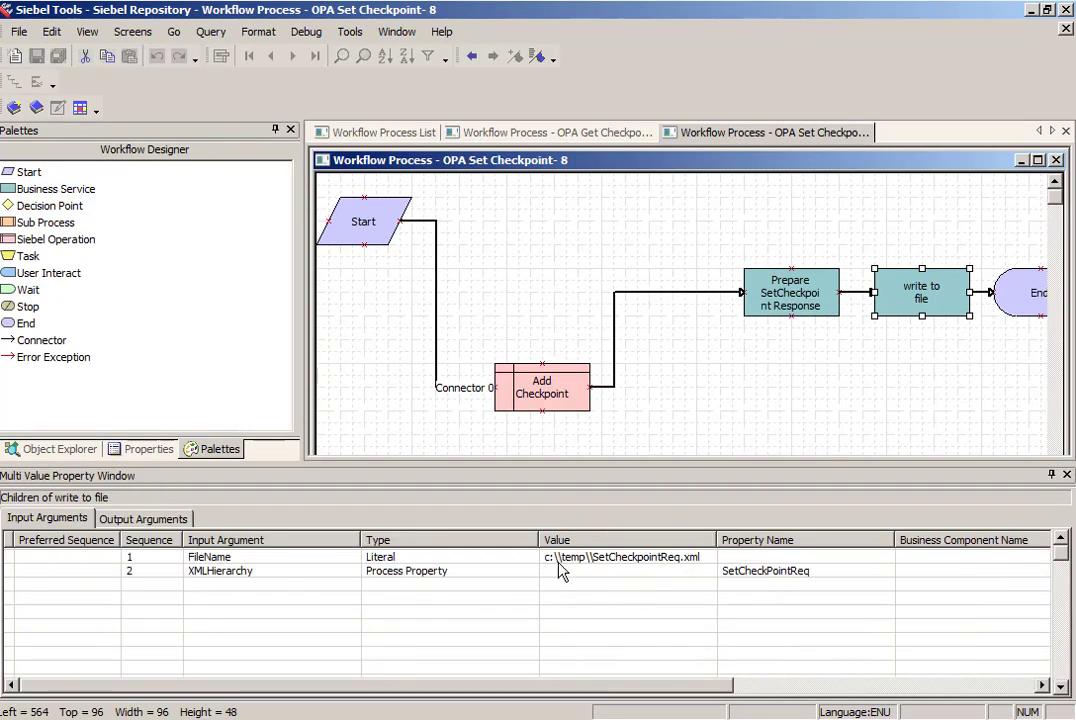
# In Siebel Tools, set the FileName argument of OPA Set Checkpoint's write to file step to c:\temp\SetCheckpointReq.xml and publish the workflow.
pyautogui.click(560, 557)
pyautogui.click(562, 557)
pyautogui.click(558, 558)
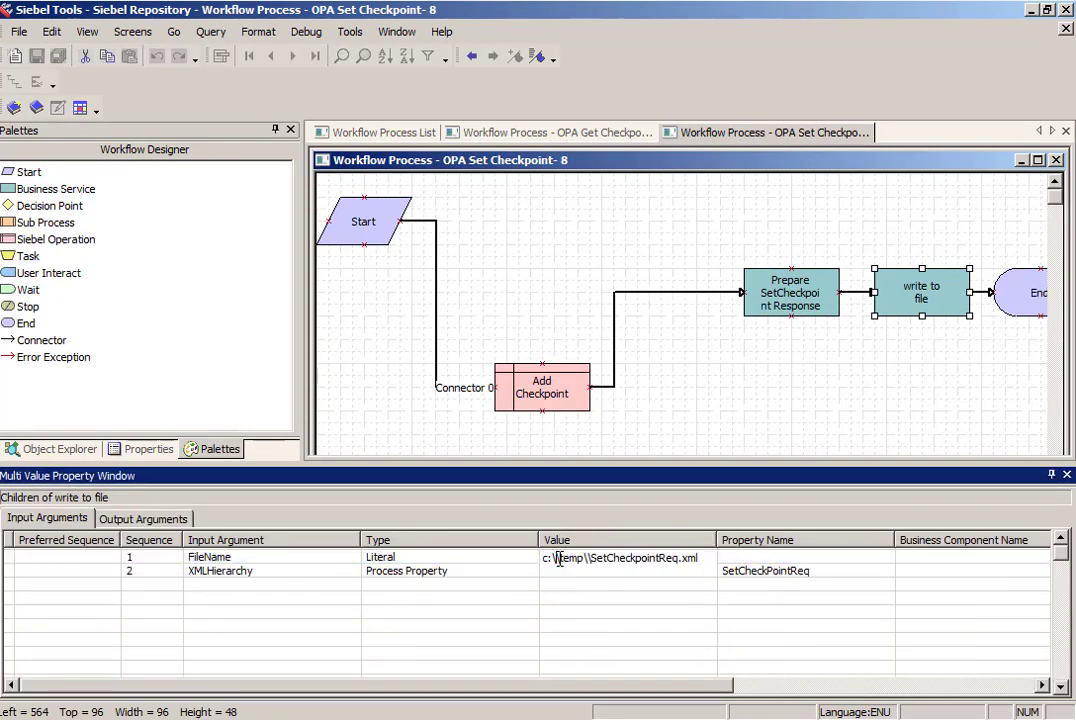
pyautogui.press('BackSpace')
pyautogui.click(590, 572)
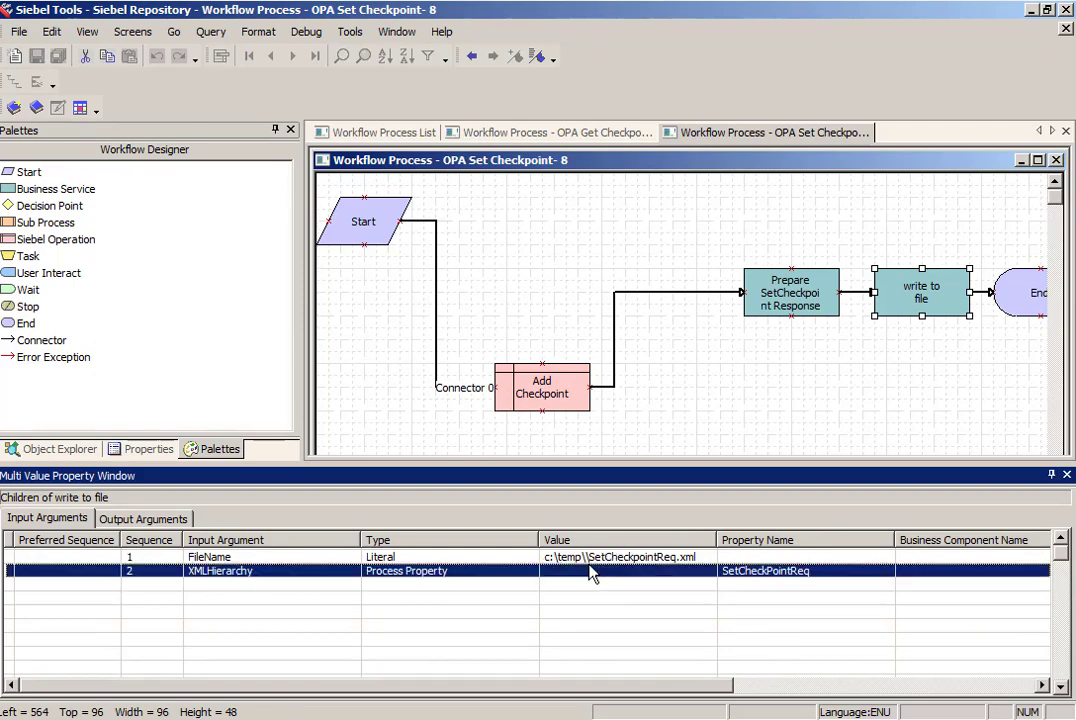
pyautogui.click(590, 567)
pyautogui.click(588, 558)
pyautogui.click(588, 558)
pyautogui.press('BackSpace')
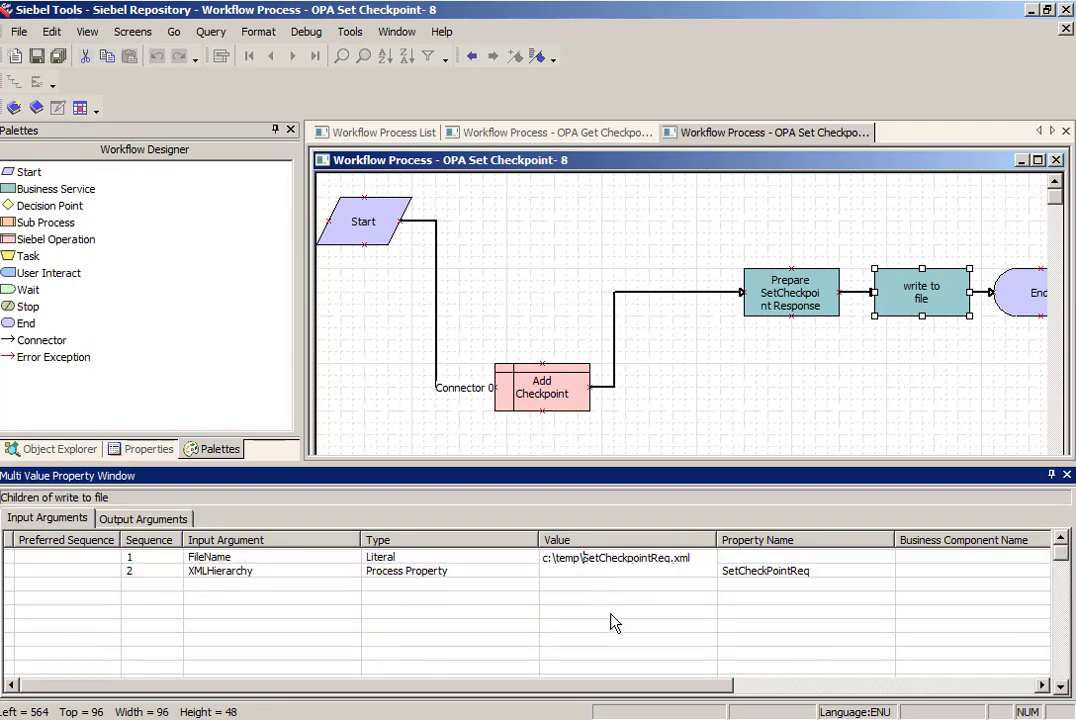
pyautogui.click(611, 614)
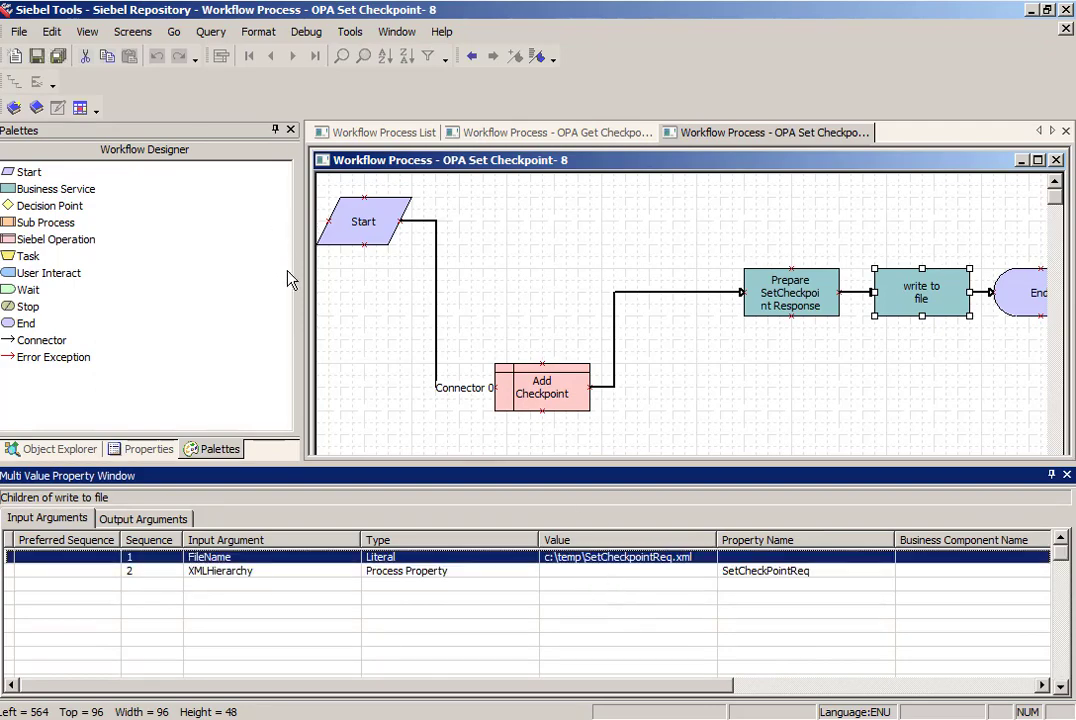
pyautogui.click(245, 270)
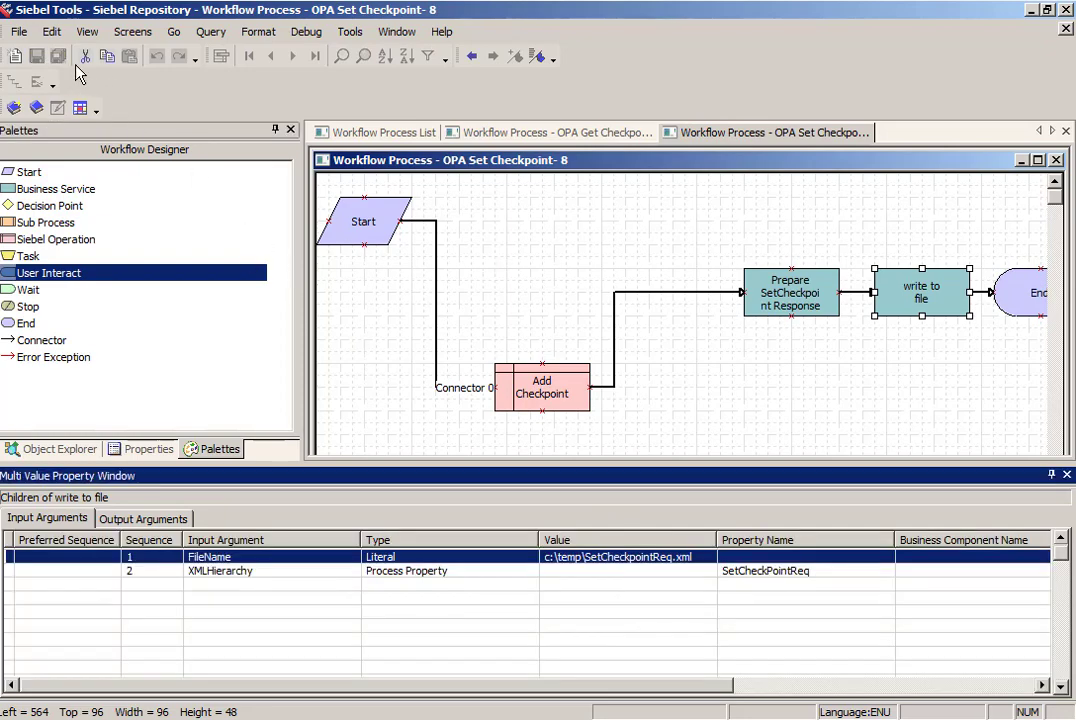
pyautogui.click(36, 107)
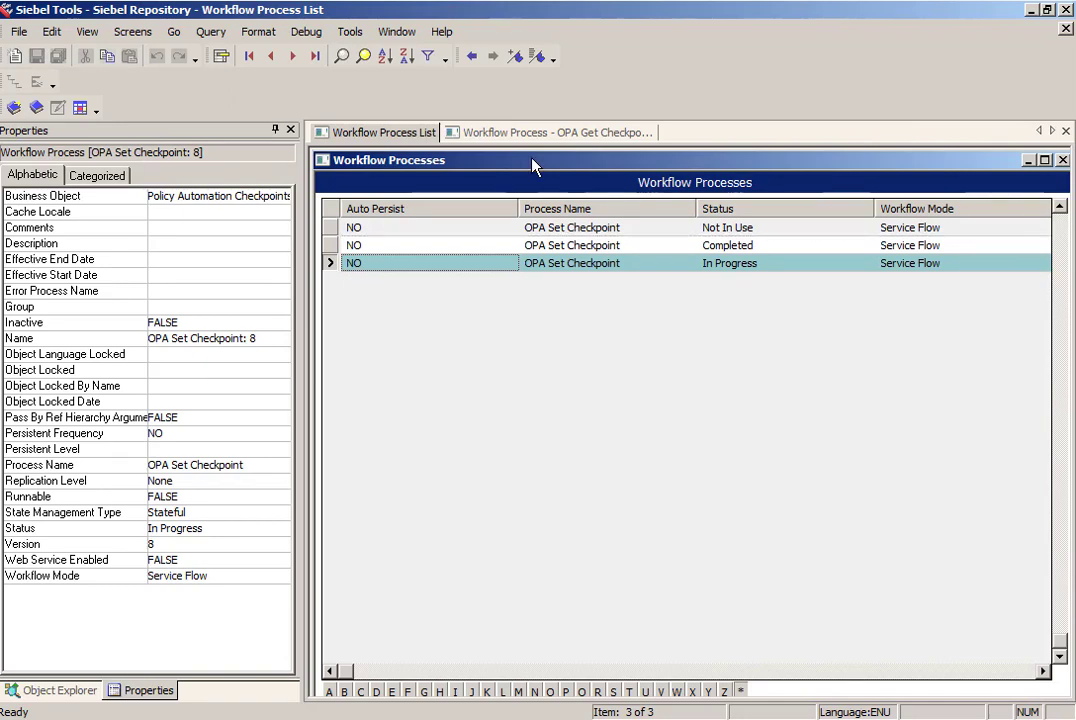
# Revise the OPA Get Checkpoint workflow and set the FileName argument of its Write tofile step to c:\temp\getcheckpointresp.xml.
pyautogui.click(560, 132)
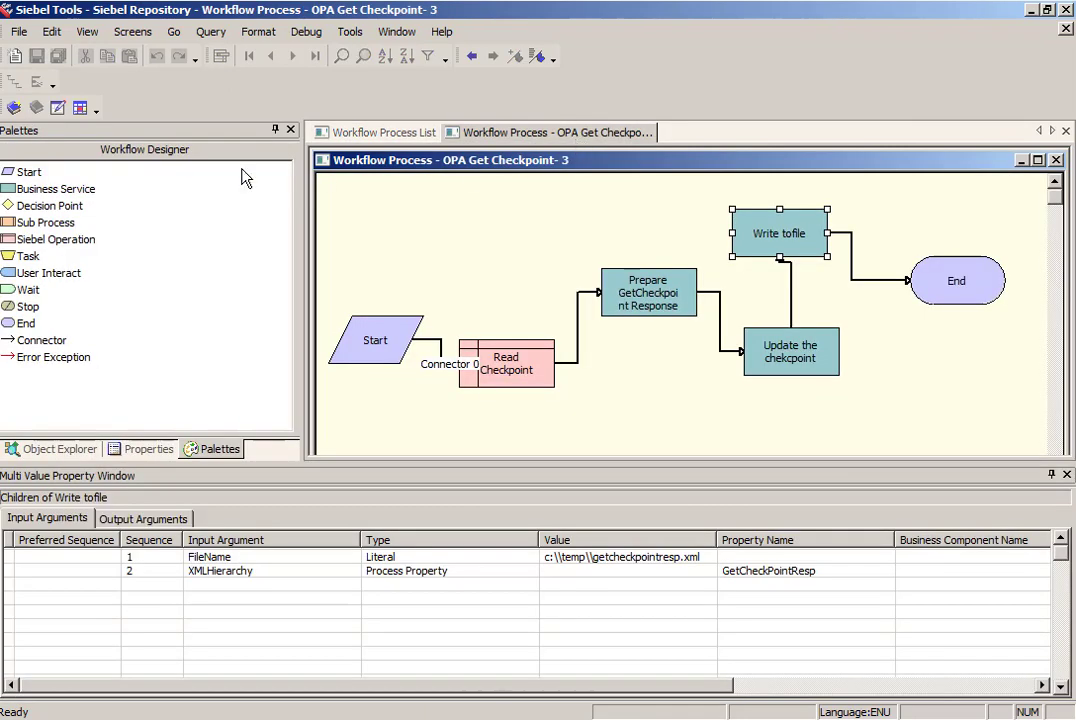
pyautogui.click(56, 107)
pyautogui.click(789, 240)
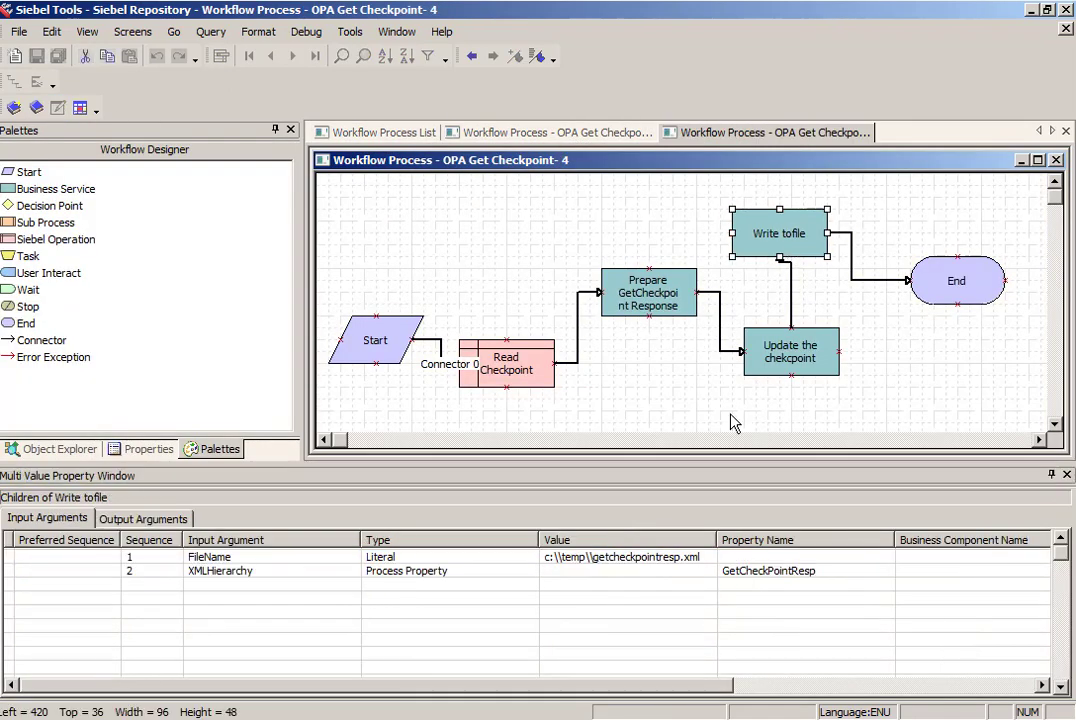
pyautogui.click(597, 563)
pyautogui.click(570, 557)
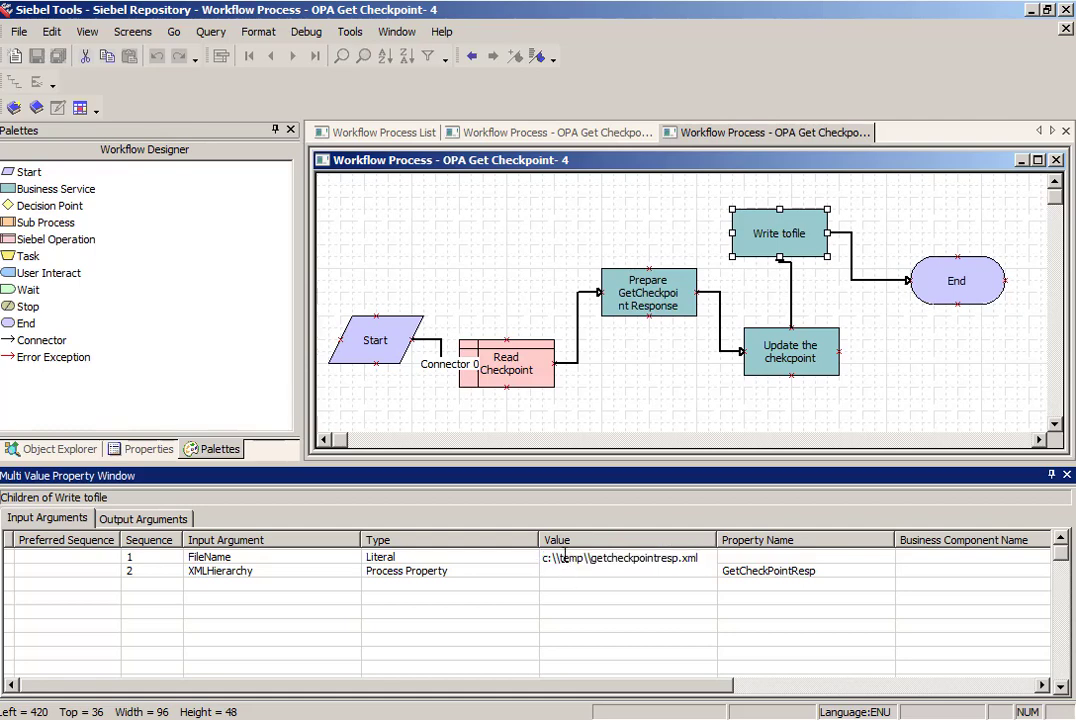
pyautogui.press('BackSpace')
pyautogui.press('BackSpace')
pyautogui.press('Return')
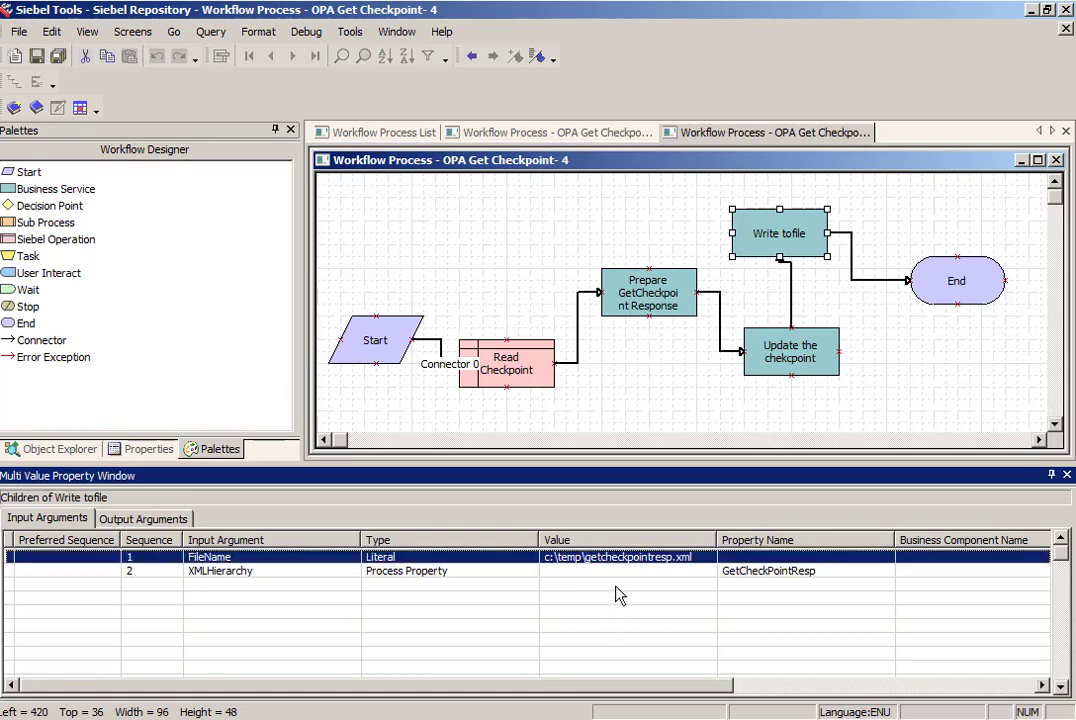
pyautogui.click(508, 316)
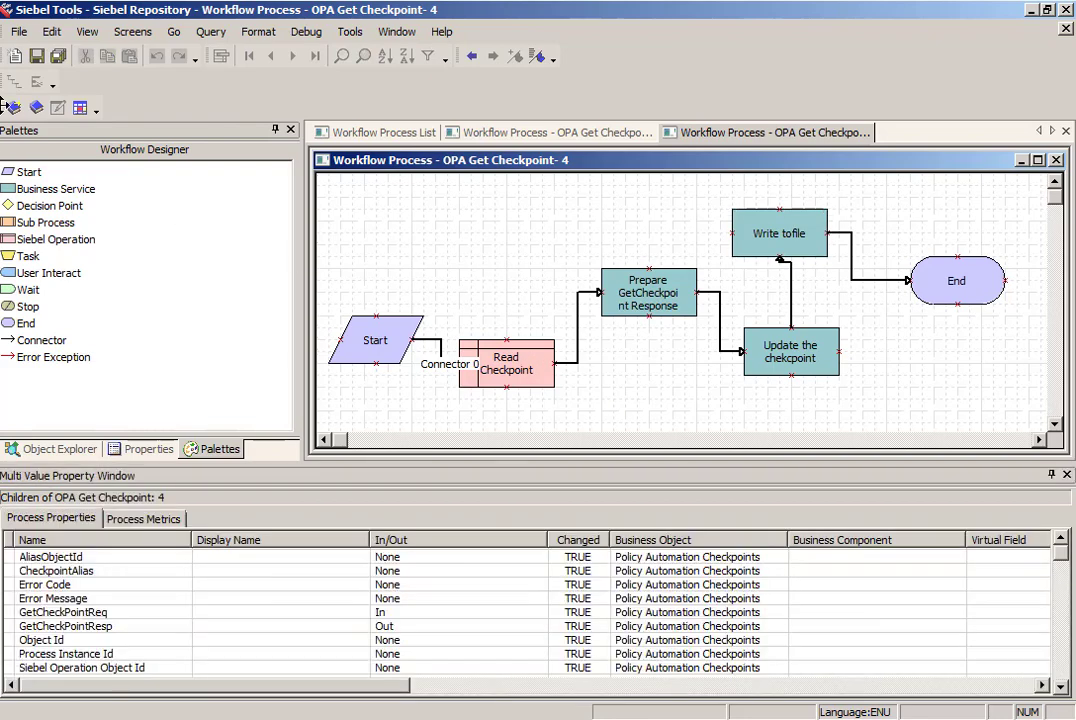
# Save the revised OPA Get Checkpoint workflow, close its designer and return to the workflow process list.
pyautogui.click(36, 56)
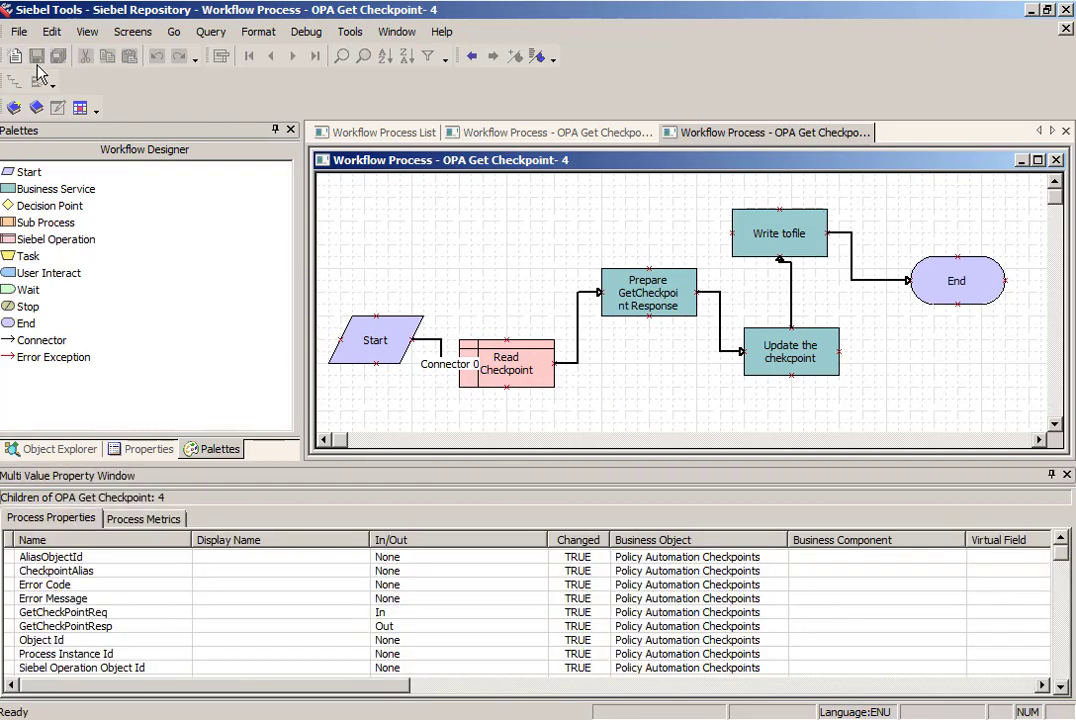
pyautogui.click(1055, 161)
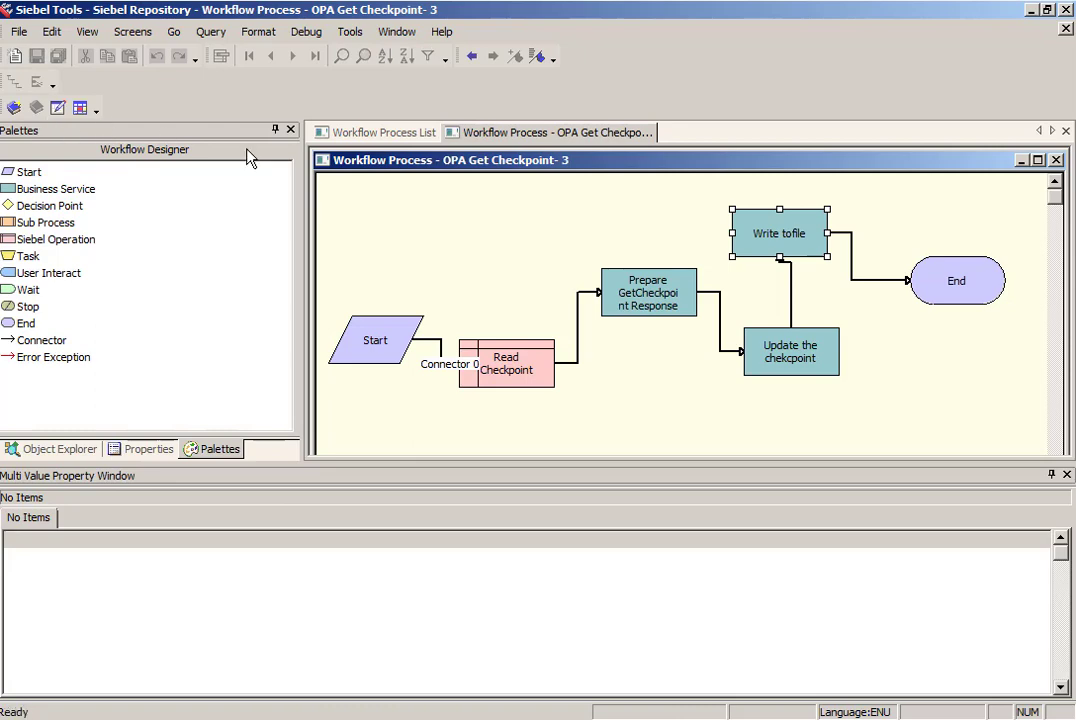
pyautogui.click(384, 132)
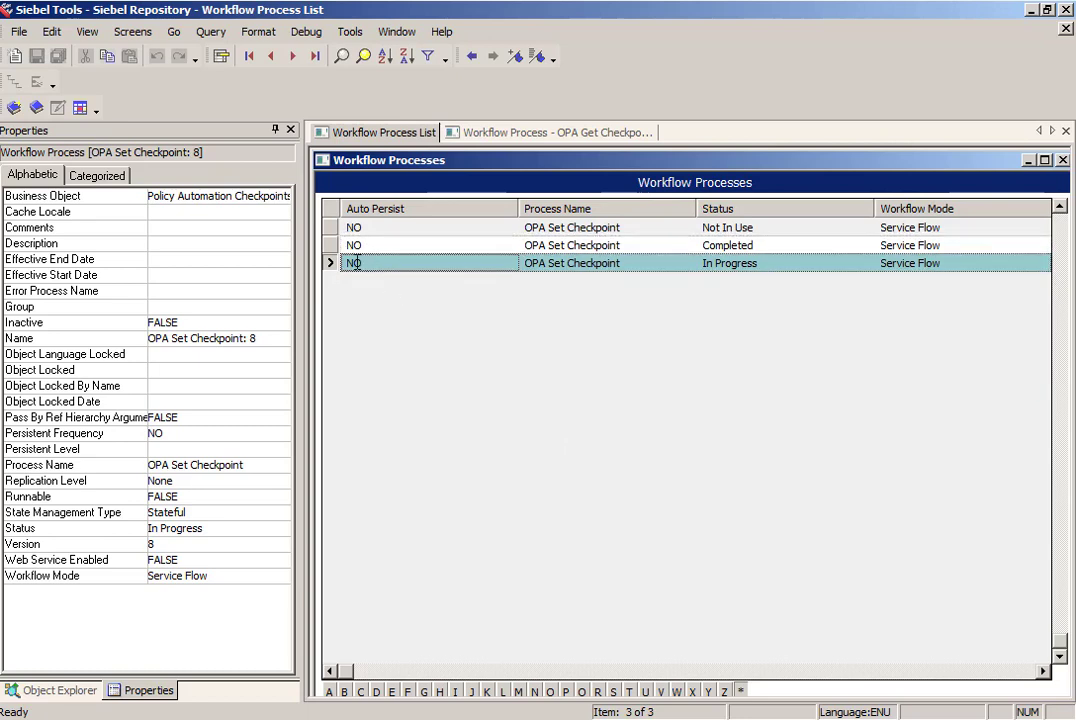
# Query the workflow processes for OPA Get* and publish version 4 of OPA Get Checkpoint.
pyautogui.hotkey('alt', 'q')
pyautogui.press('Return')
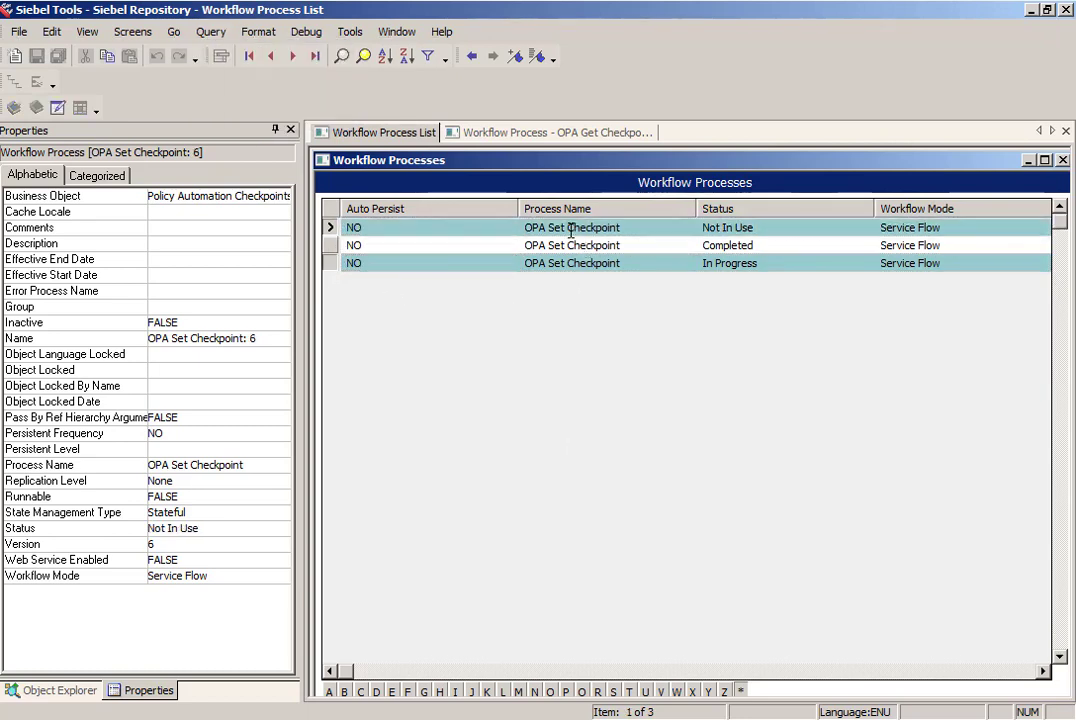
pyautogui.write('OPA Get*')
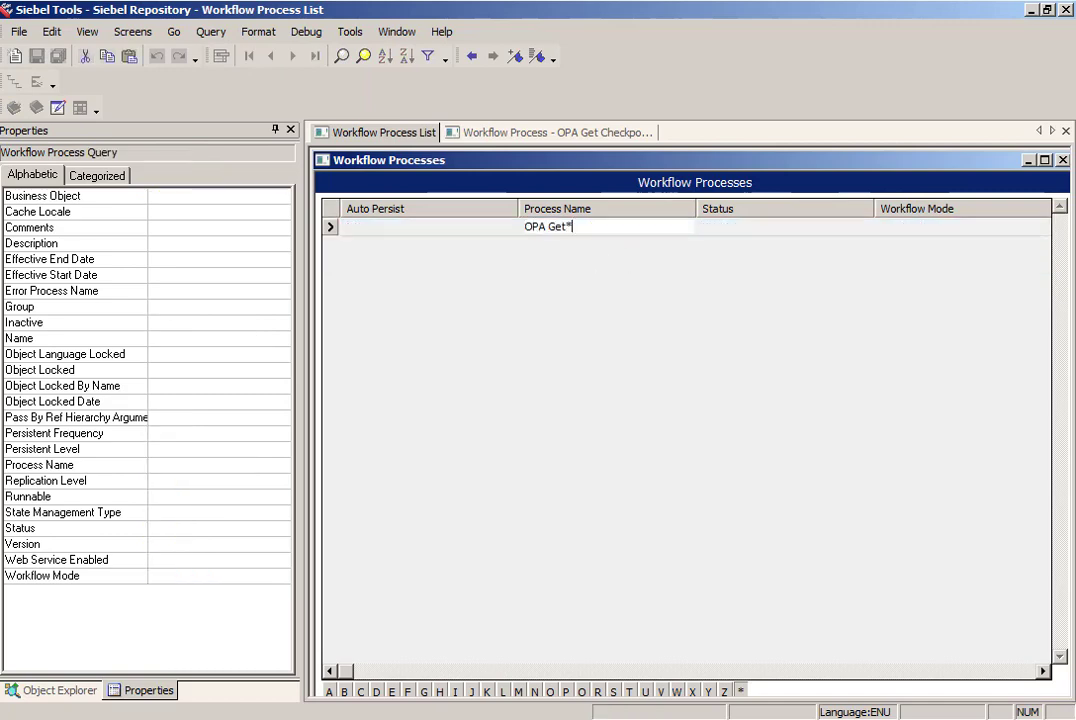
pyautogui.press('Return')
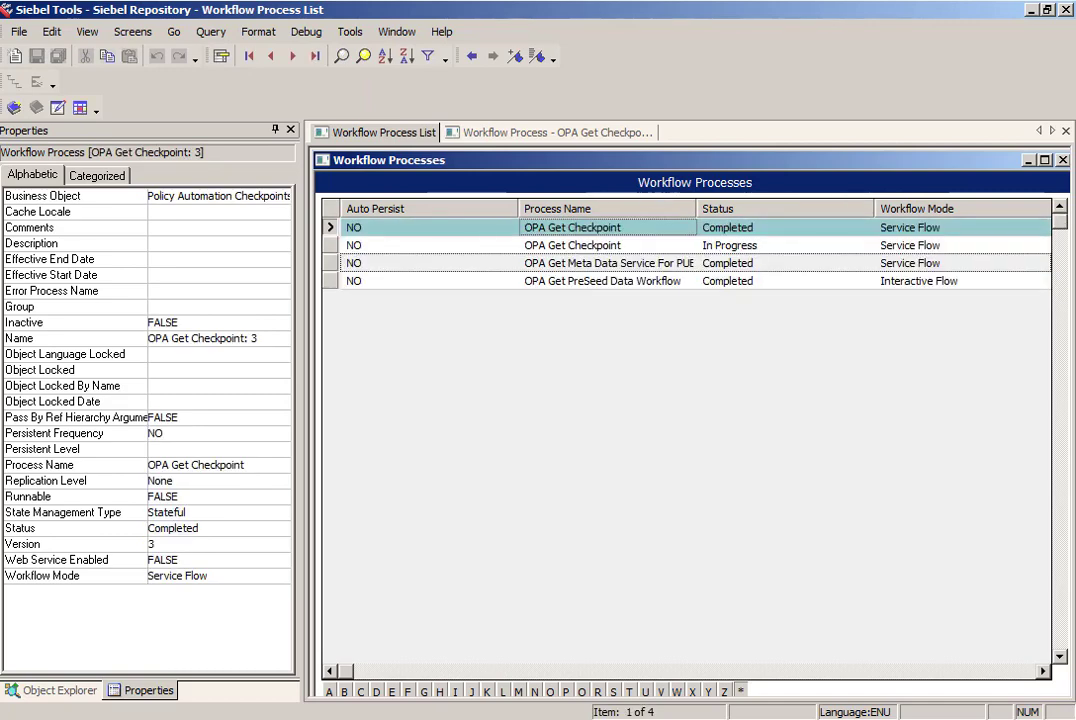
pyautogui.click(440, 245)
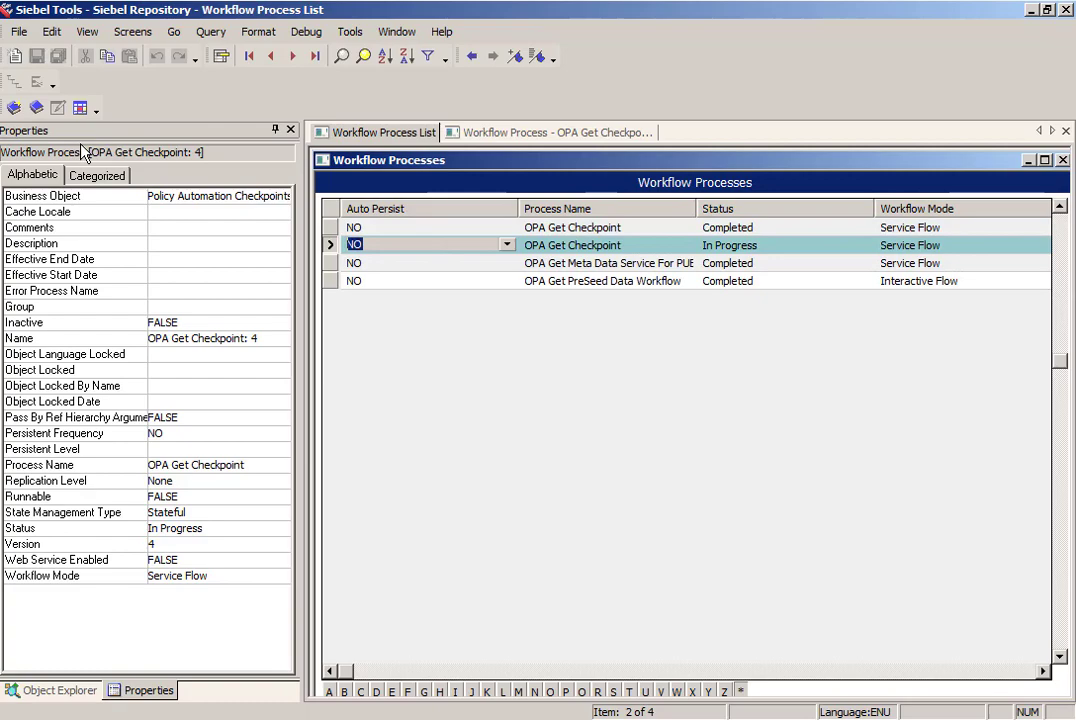
pyautogui.click(14, 107)
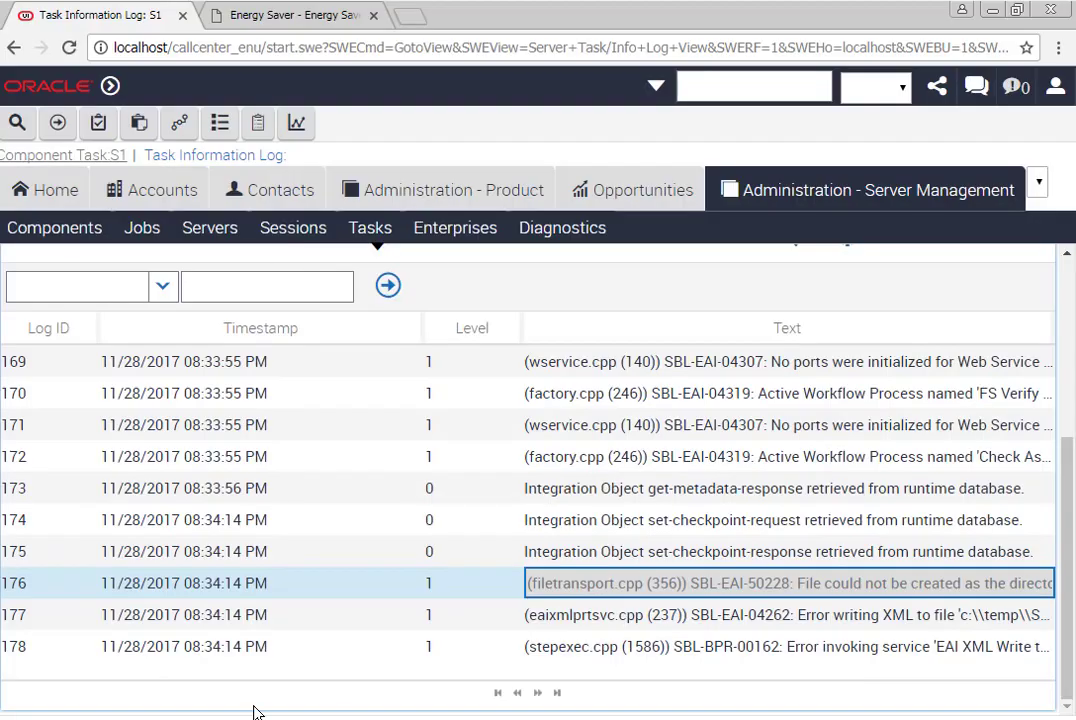
# In the Siebel web client, go to the Workflow Deployment view of Administration - Business Process.
pyautogui.click(1039, 182)
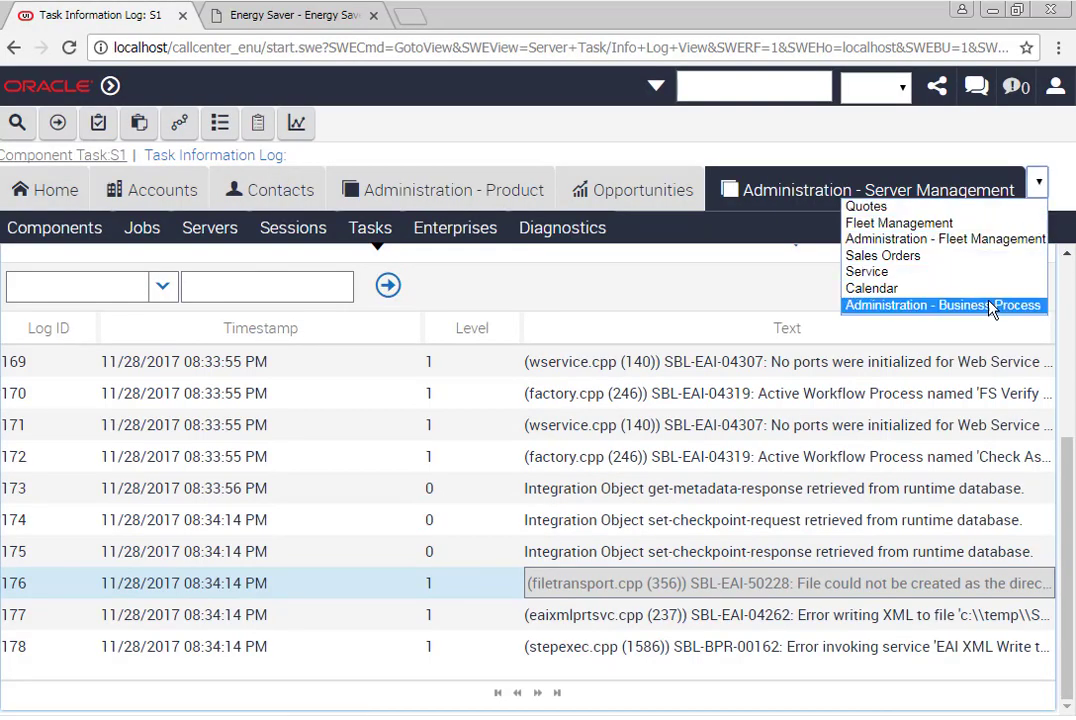
pyautogui.click(925, 305)
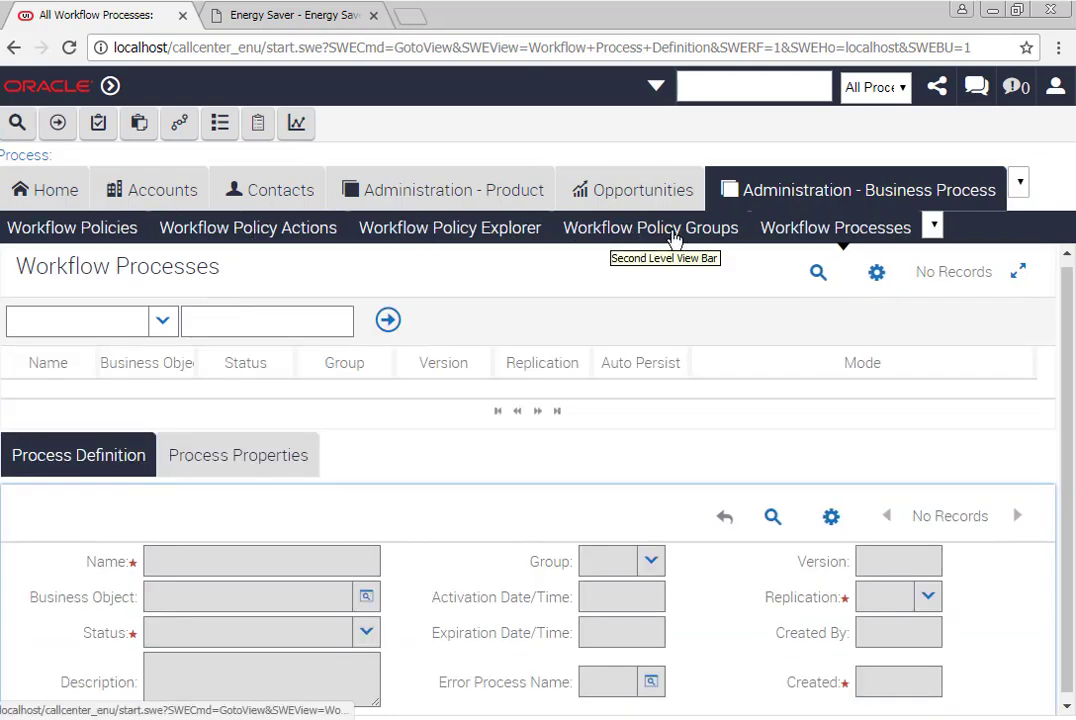
pyautogui.click(933, 226)
pyautogui.click(899, 264)
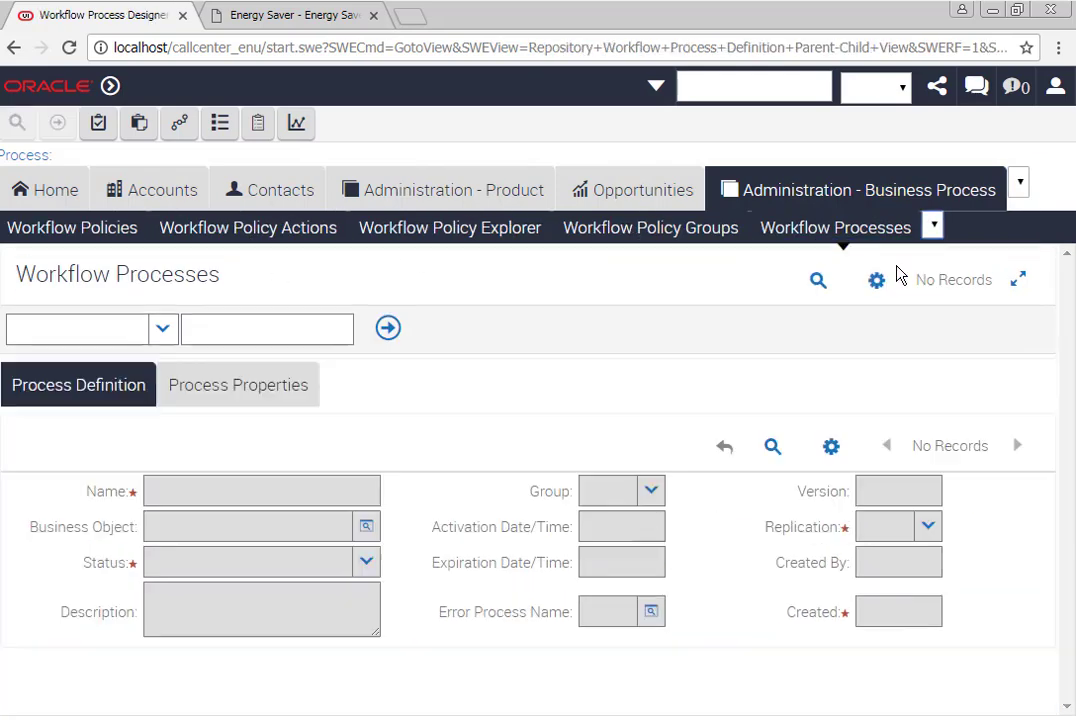
# Try to query the repository workflow processes by name for OPA Set OR OPA Get.
pyautogui.click(802, 282)
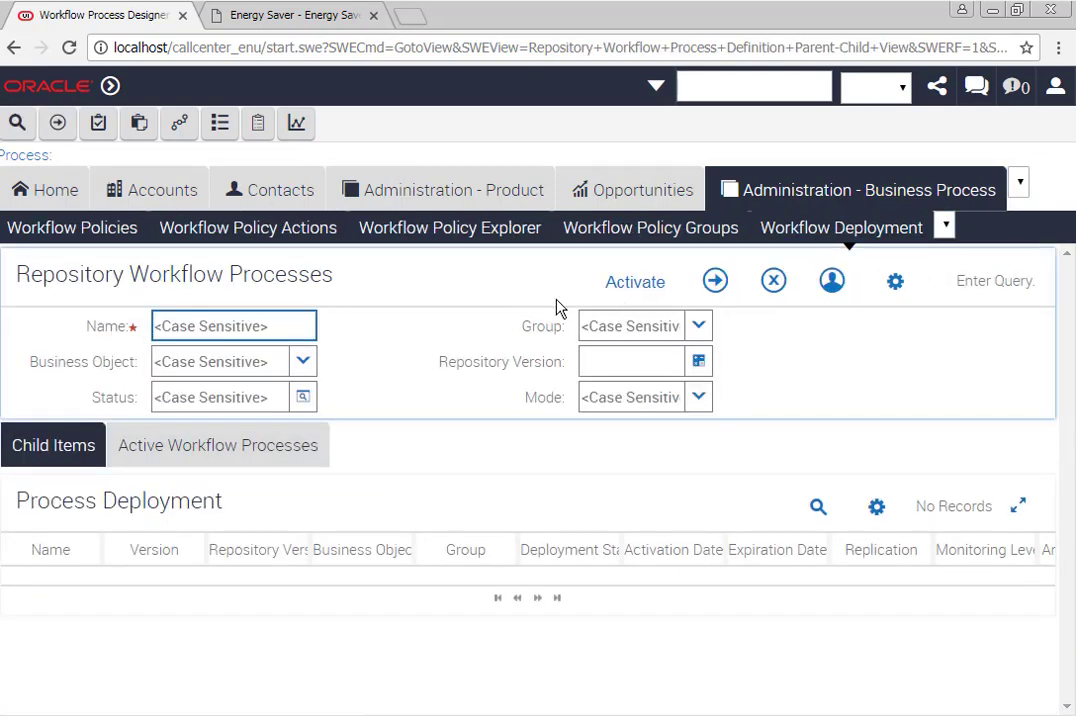
pyautogui.write('OPA Set ')
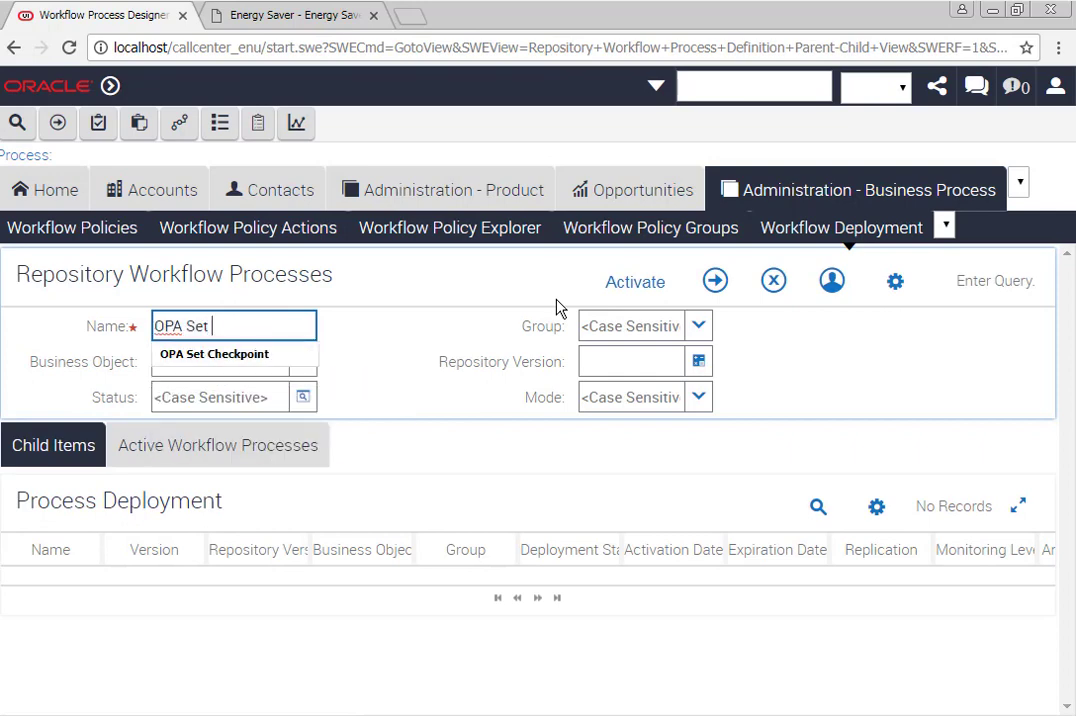
pyautogui.write('OR OPA Get')
pyautogui.press('Return')
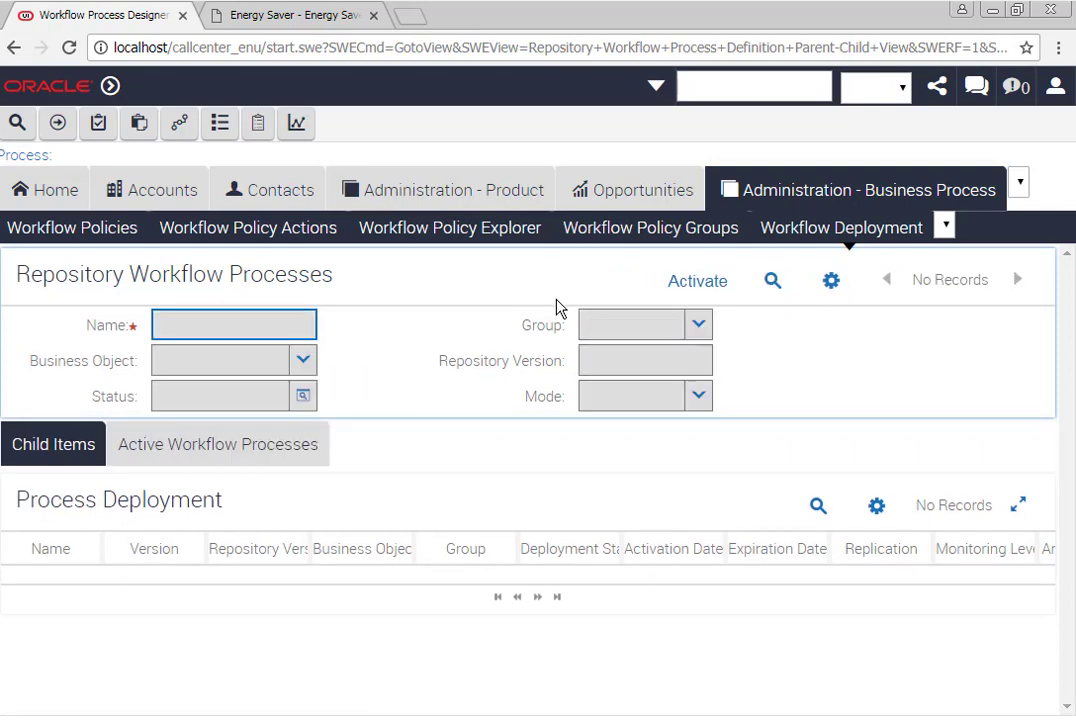
# Query the repository workflow processes for OPA Set and activate version 8 of OPA Set Checkpoint.
pyautogui.hotkey('alt', 'q')
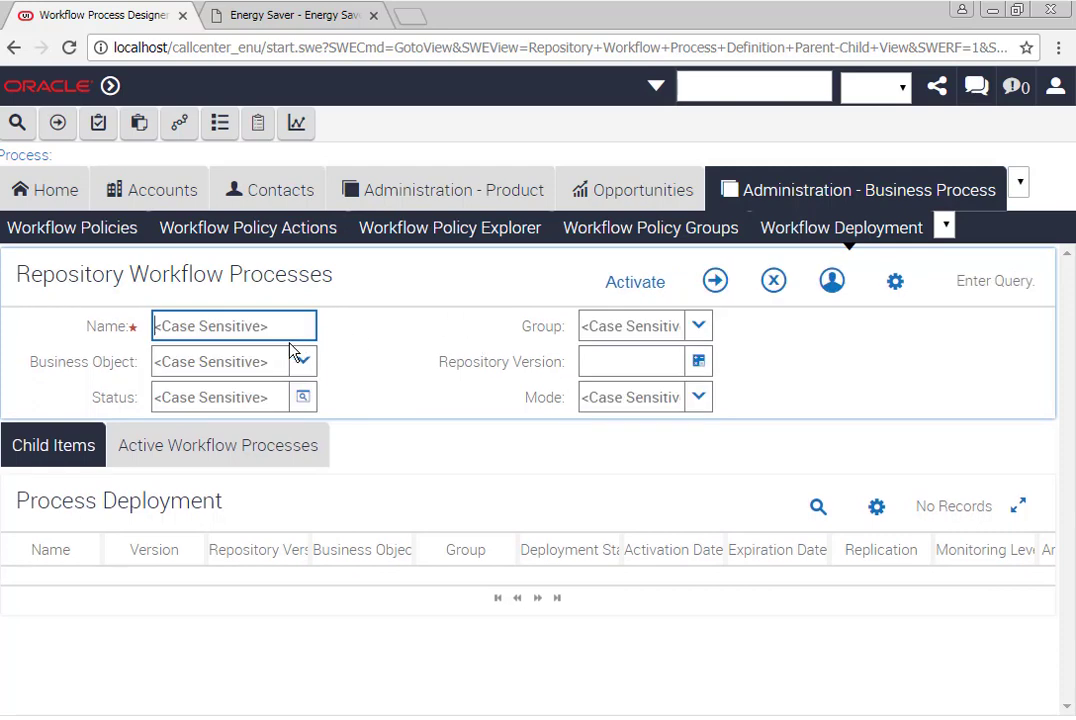
pyautogui.write('OPA Set')
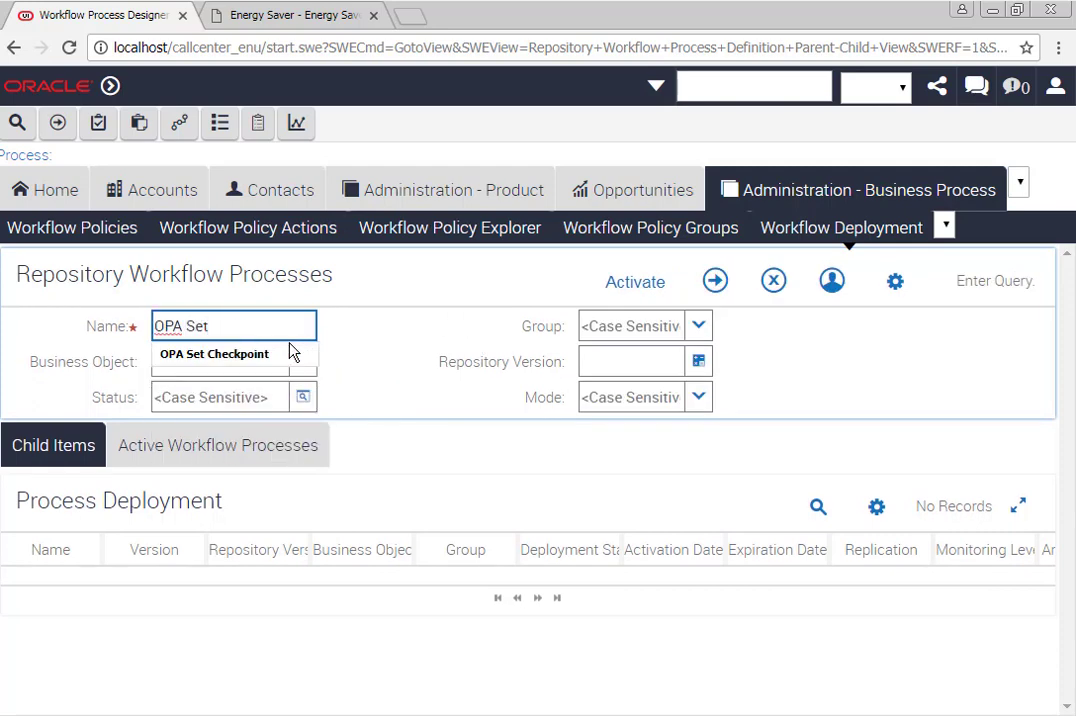
pyautogui.click(290, 350)
pyautogui.press('Return')
pyautogui.click(712, 274)
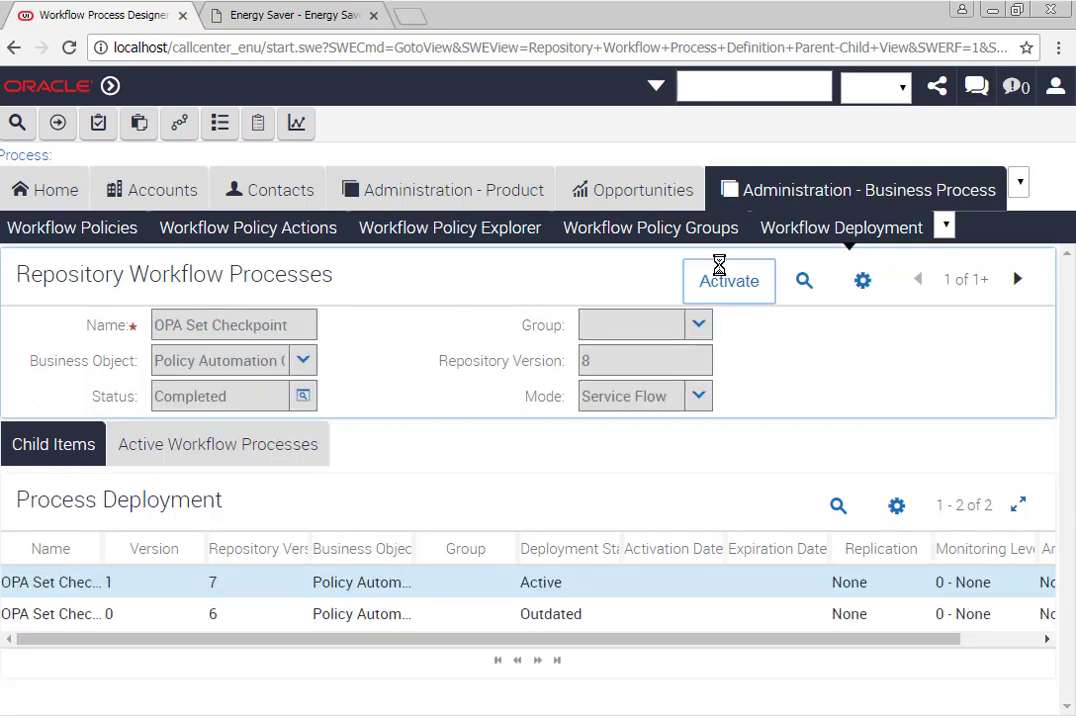
# Query the repository workflow processes for OPA Get* and activate version 4 of OPA Get Checkpoint.
pyautogui.click(805, 281)
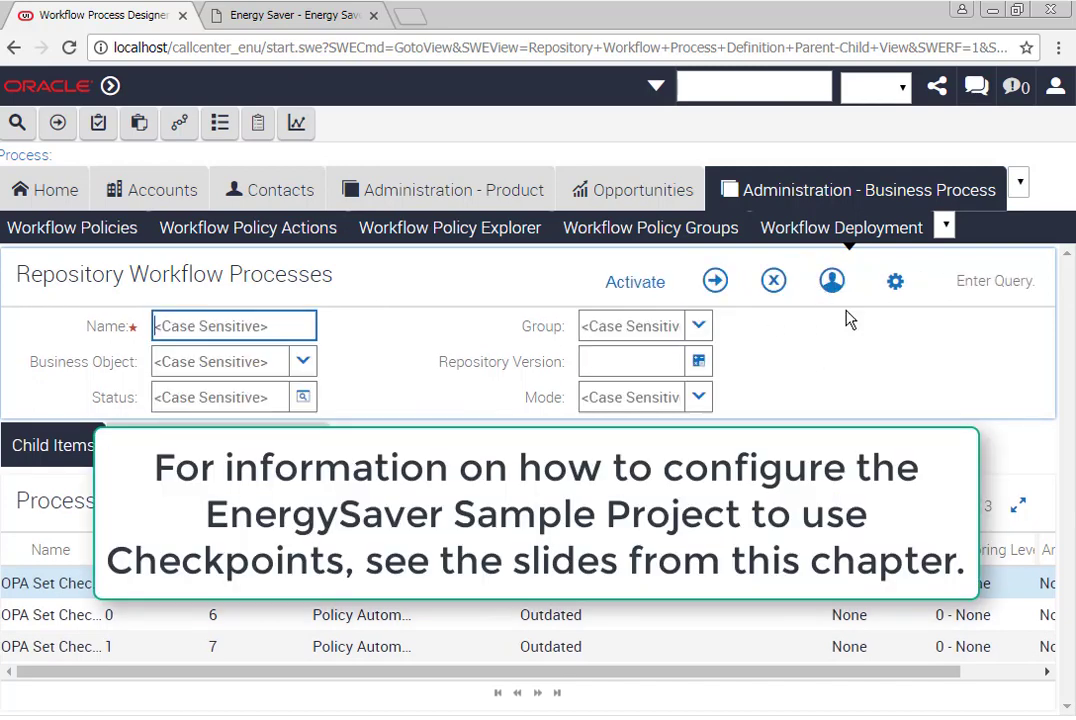
pyautogui.write('OPA Get')
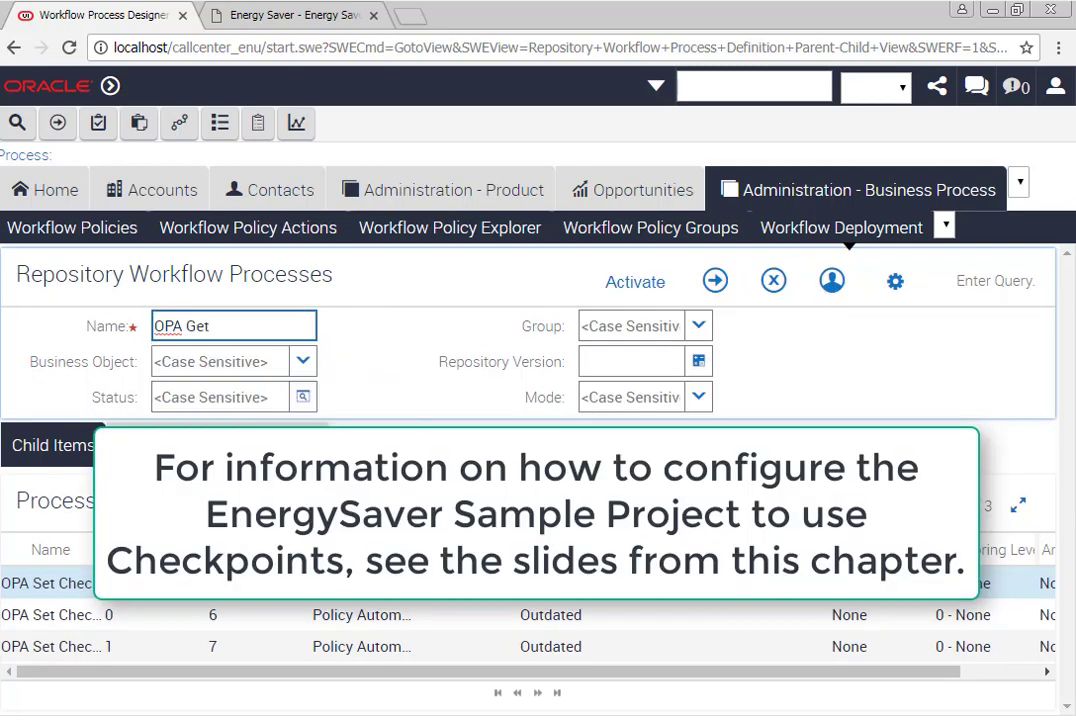
pyautogui.write('*')
pyautogui.press('Return')
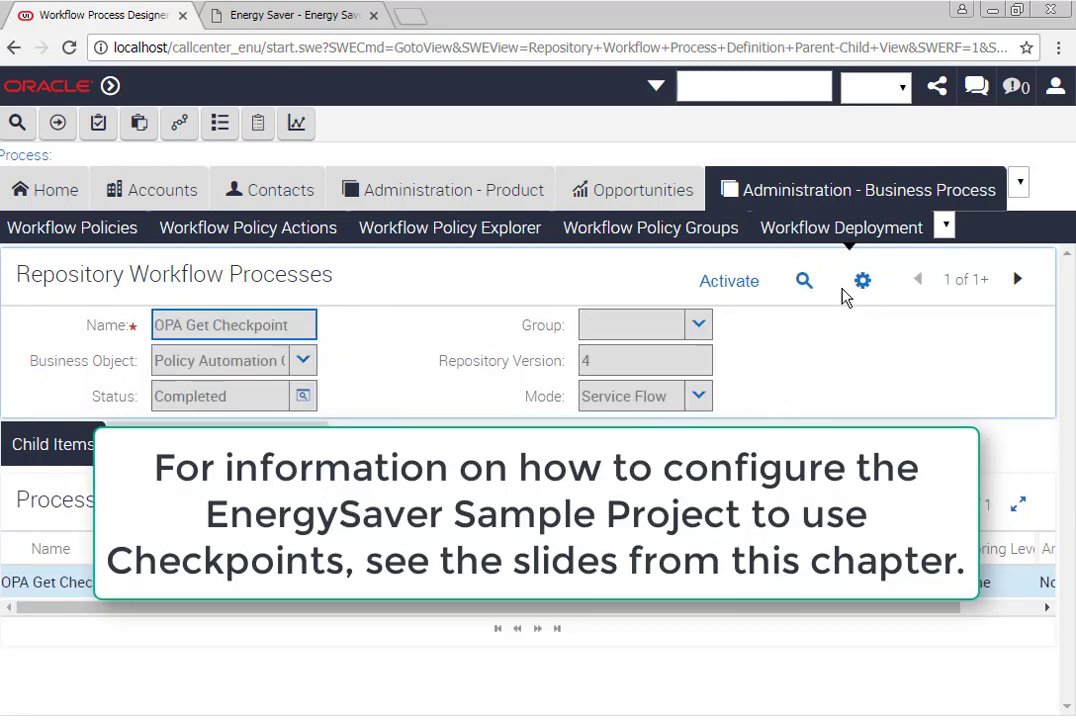
pyautogui.click(742, 282)
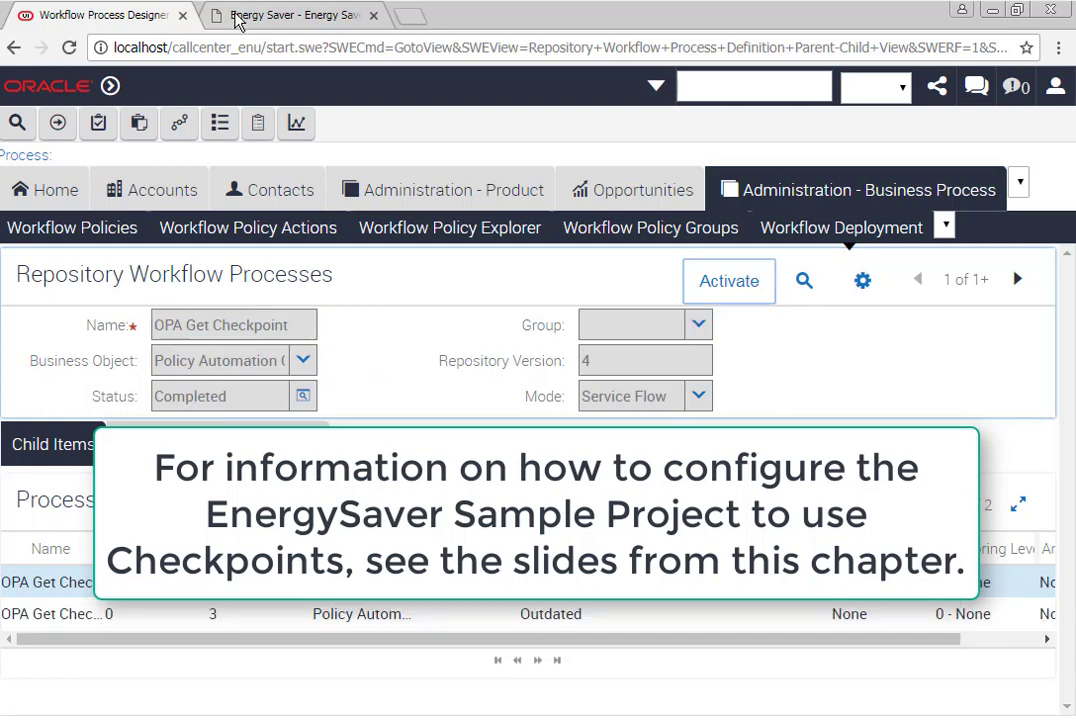
# Start the Energy Saver interview, answer Yes on the Lighting screen and select air conditioner, heater and washing machine as appliances.
pyautogui.click(238, 18)
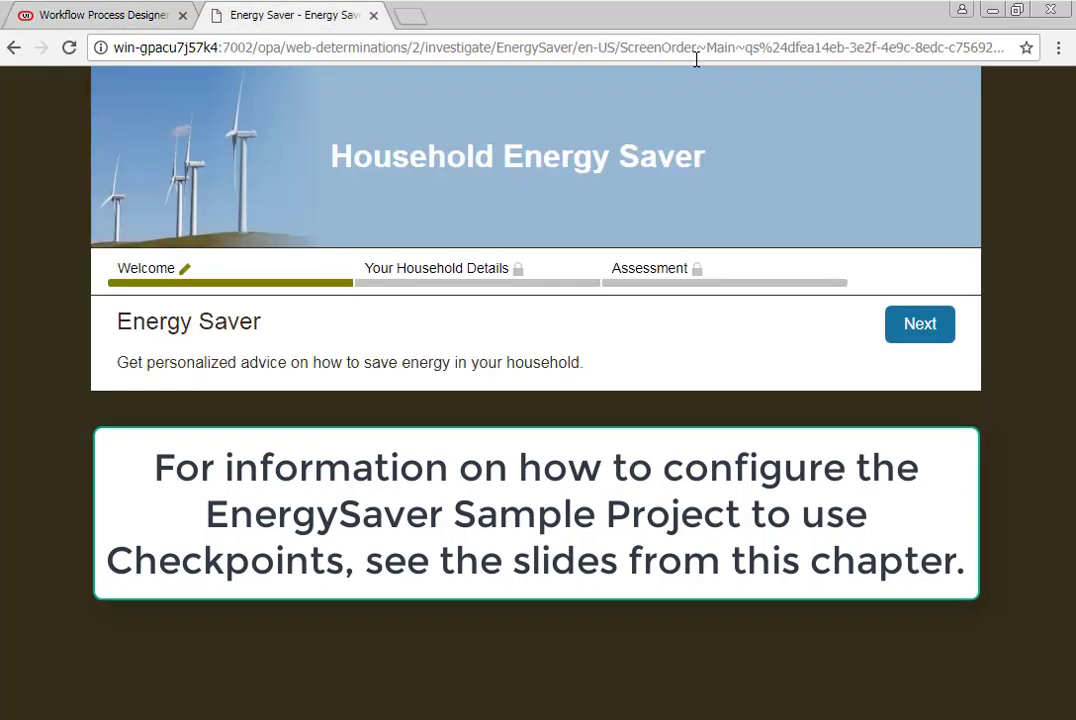
pyautogui.click(922, 338)
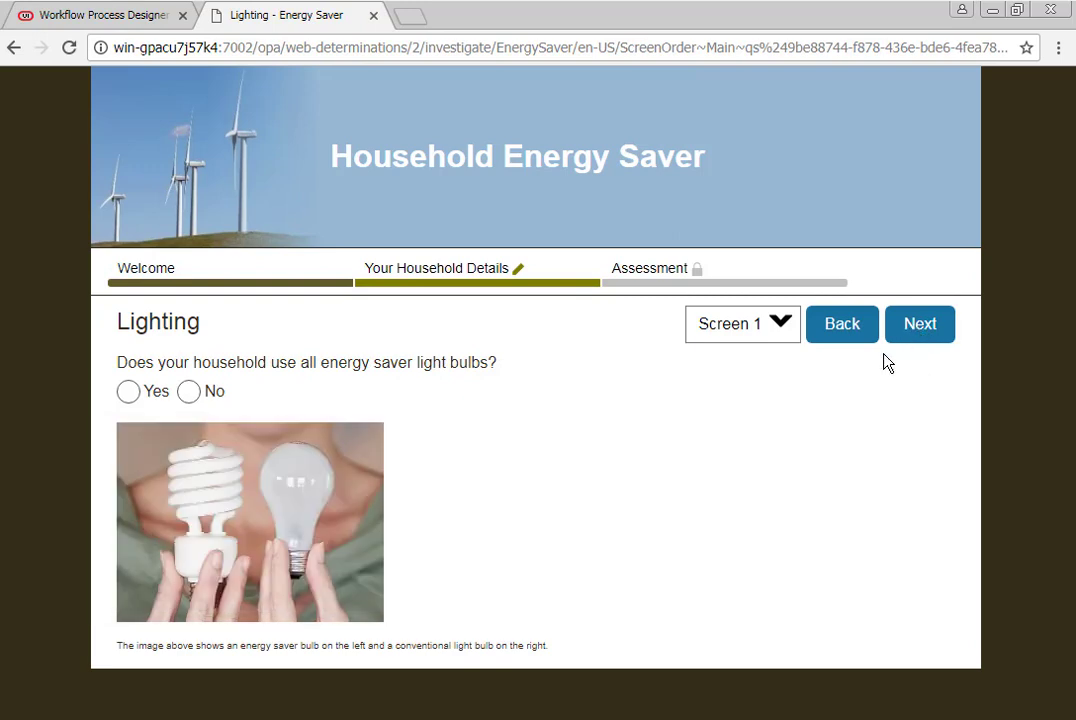
pyautogui.click(139, 408)
pyautogui.click(919, 325)
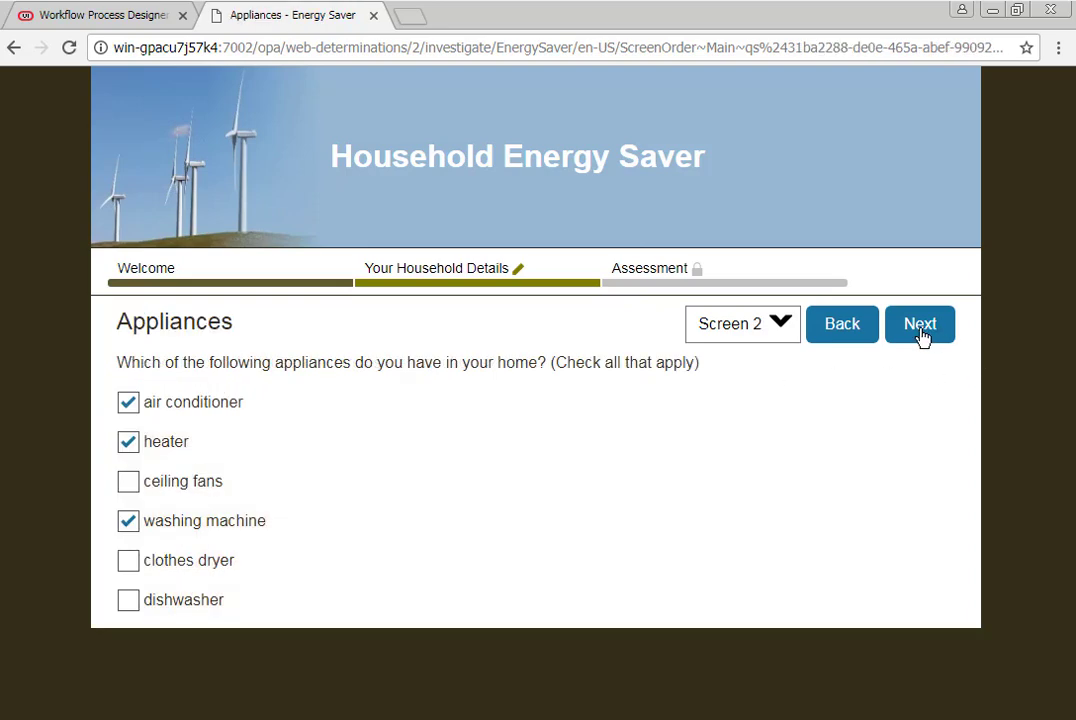
# Launch SQL Server Management Studio from the Microsoft SQL Server 2012 program group.
pyautogui.press('super')
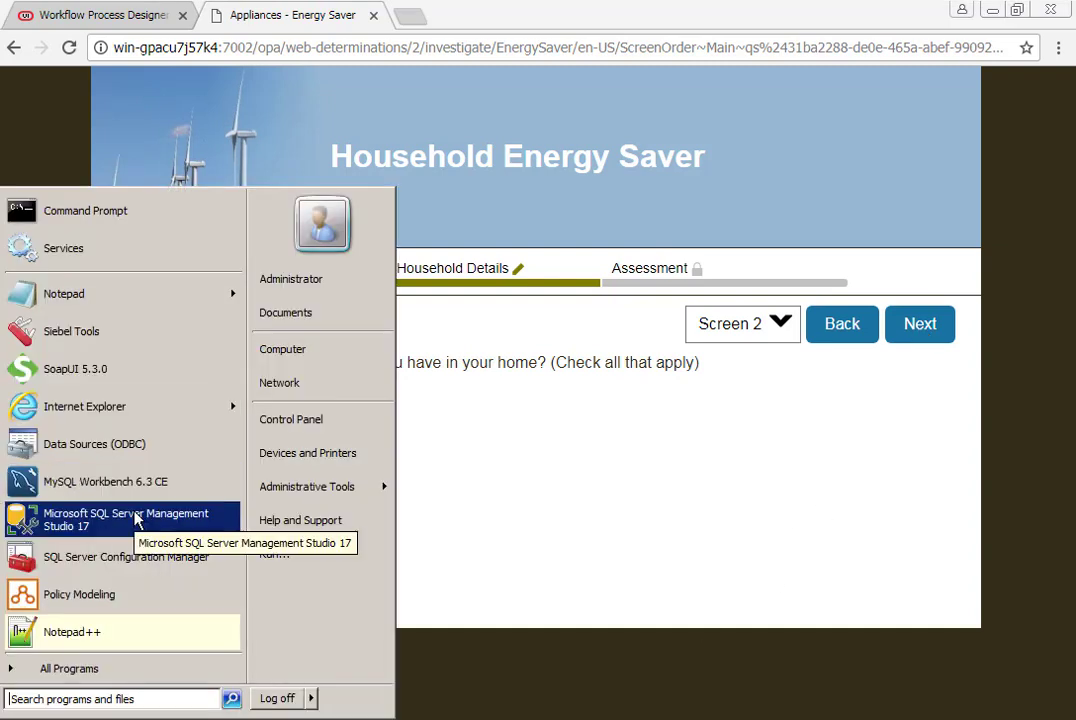
pyautogui.click(112, 665)
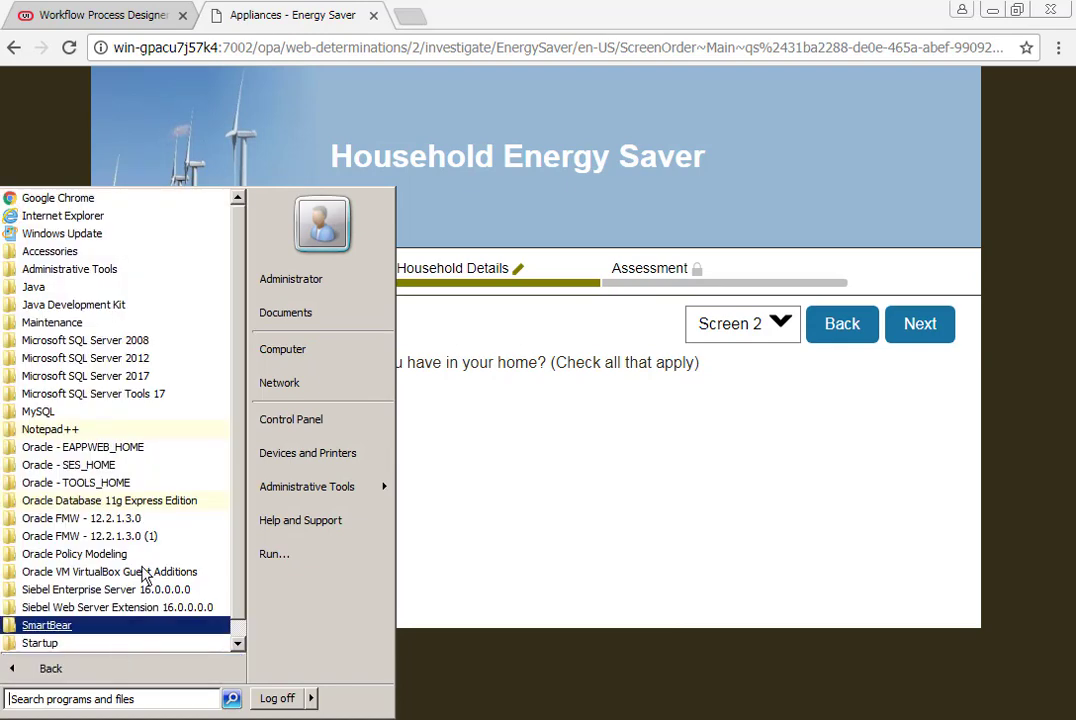
pyautogui.click(150, 377)
pyautogui.click(158, 360)
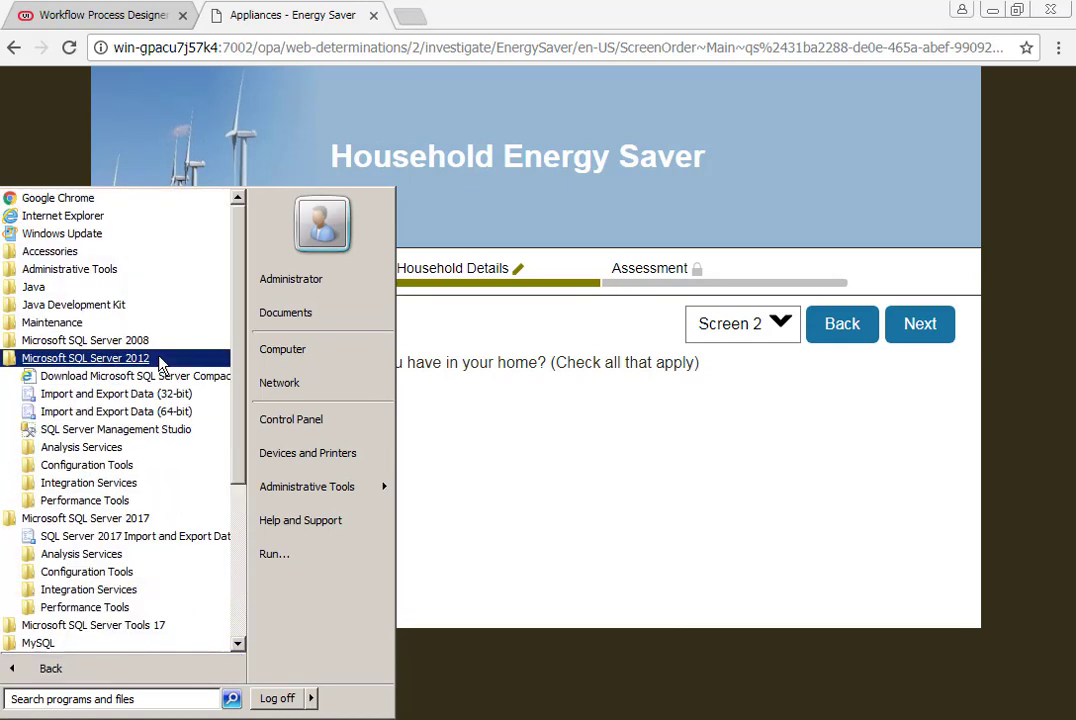
pyautogui.click(160, 430)
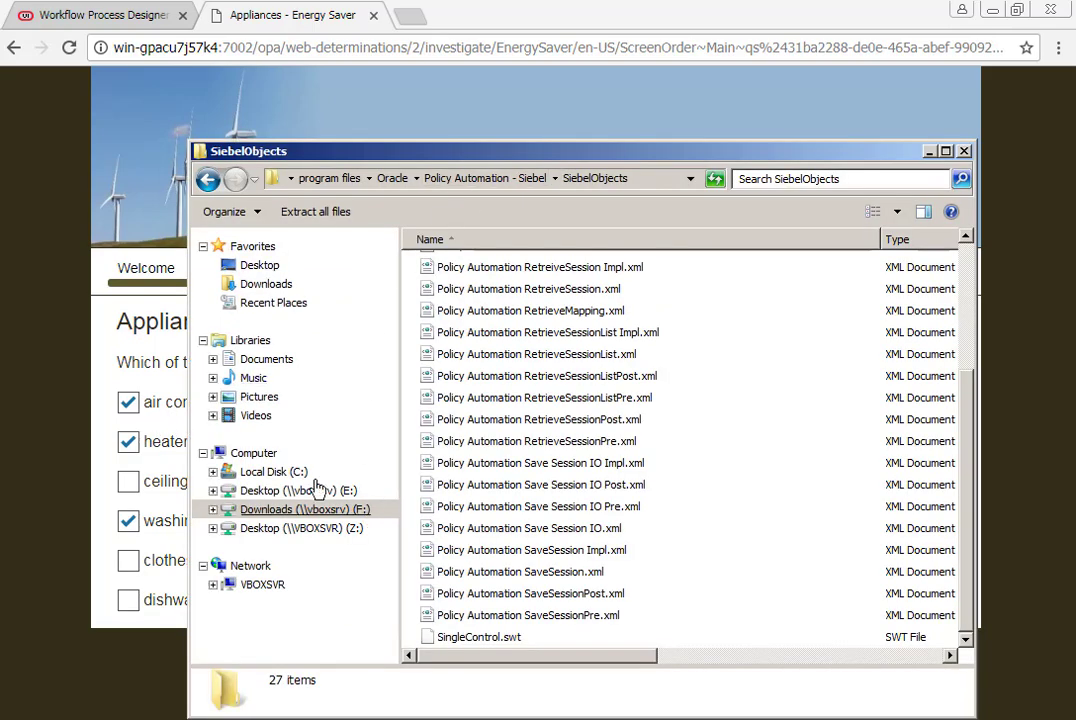
# Browse to the C:\temp folder and check for the SetCheckpointReq.xml file and its modification time.
pyautogui.click(296, 472)
pyautogui.click(458, 486)
pyautogui.doubleClick(460, 487)
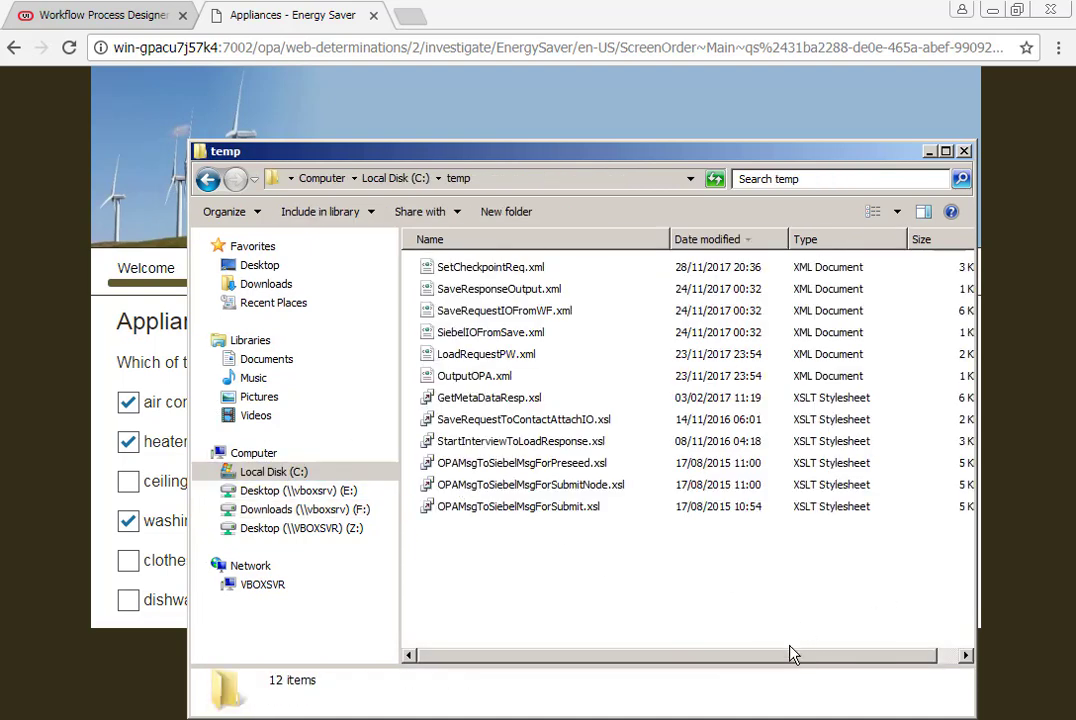
pyautogui.moveTo(791, 655); pyautogui.dragTo(918, 664)
pyautogui.moveTo(762, 660); pyautogui.dragTo(720, 640)
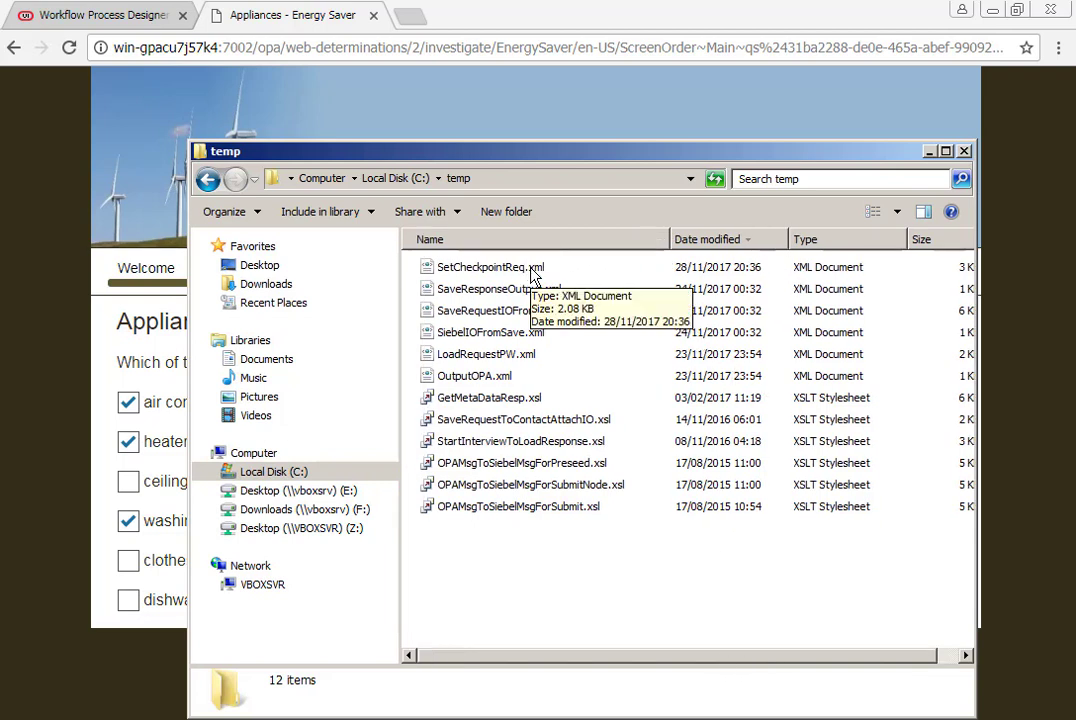
# Return to the Energy Saver interview, add ceiling fans to the appliances and continue to the next screen.
pyautogui.click(588, 22)
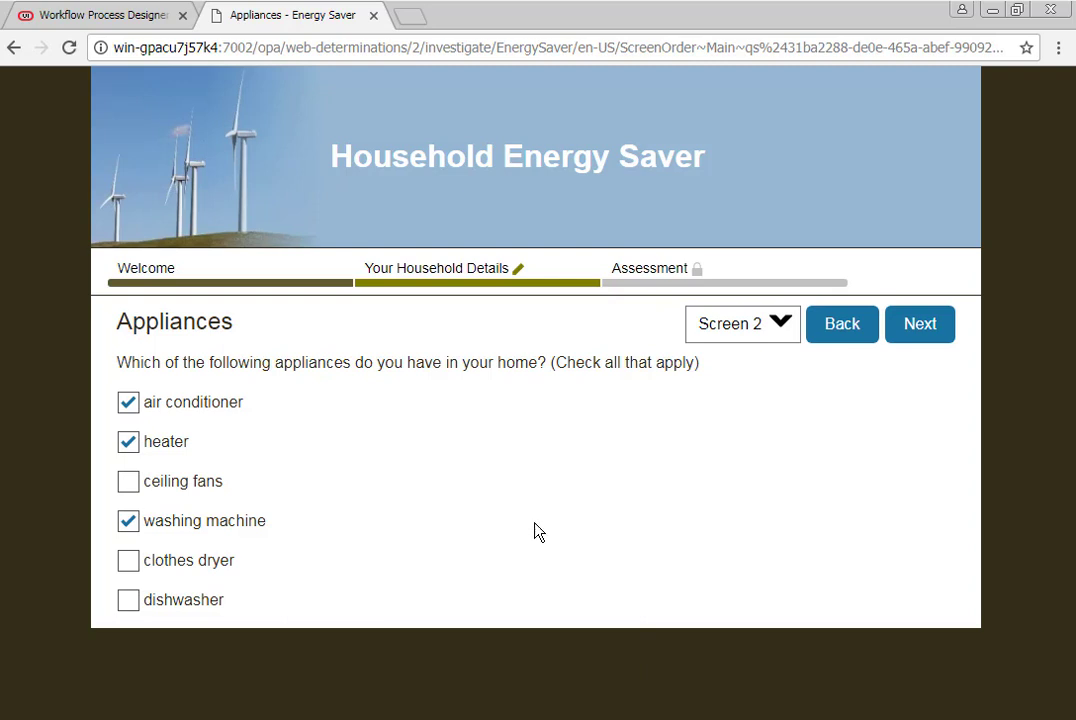
pyautogui.click(781, 321)
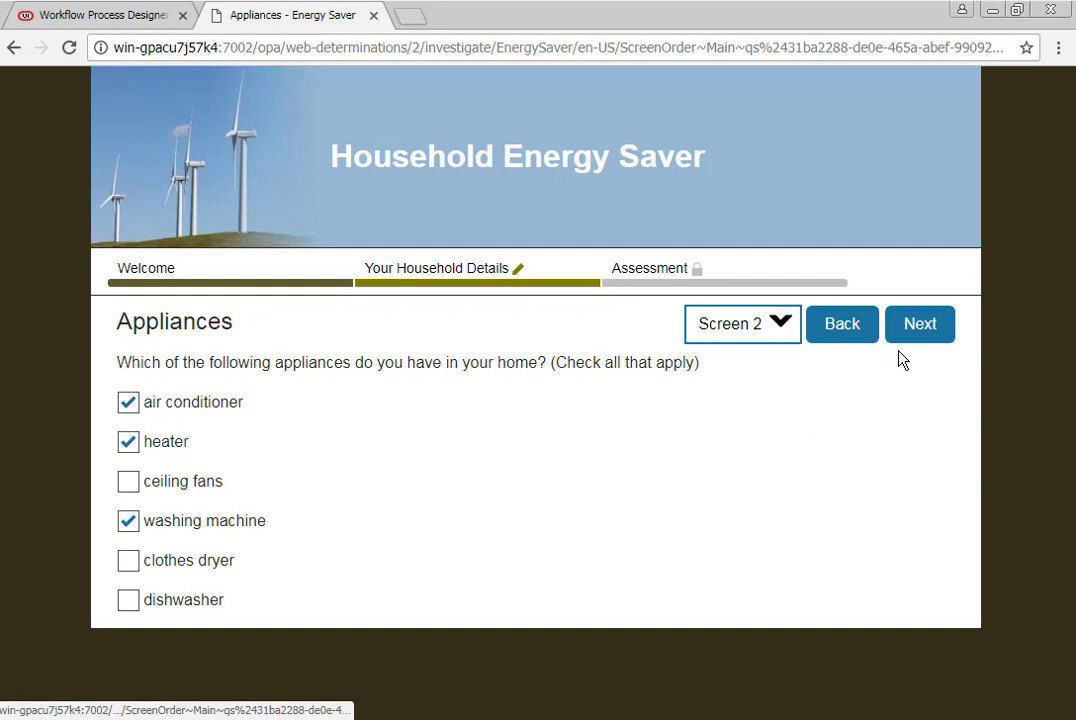
pyautogui.click(130, 484)
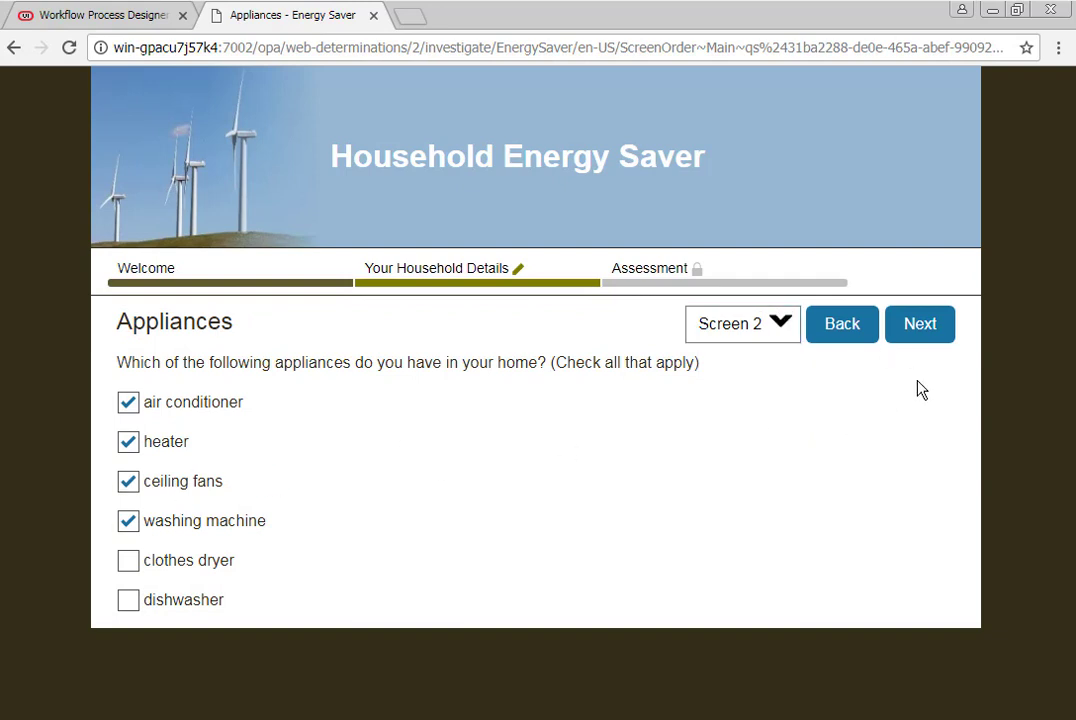
pyautogui.click(922, 326)
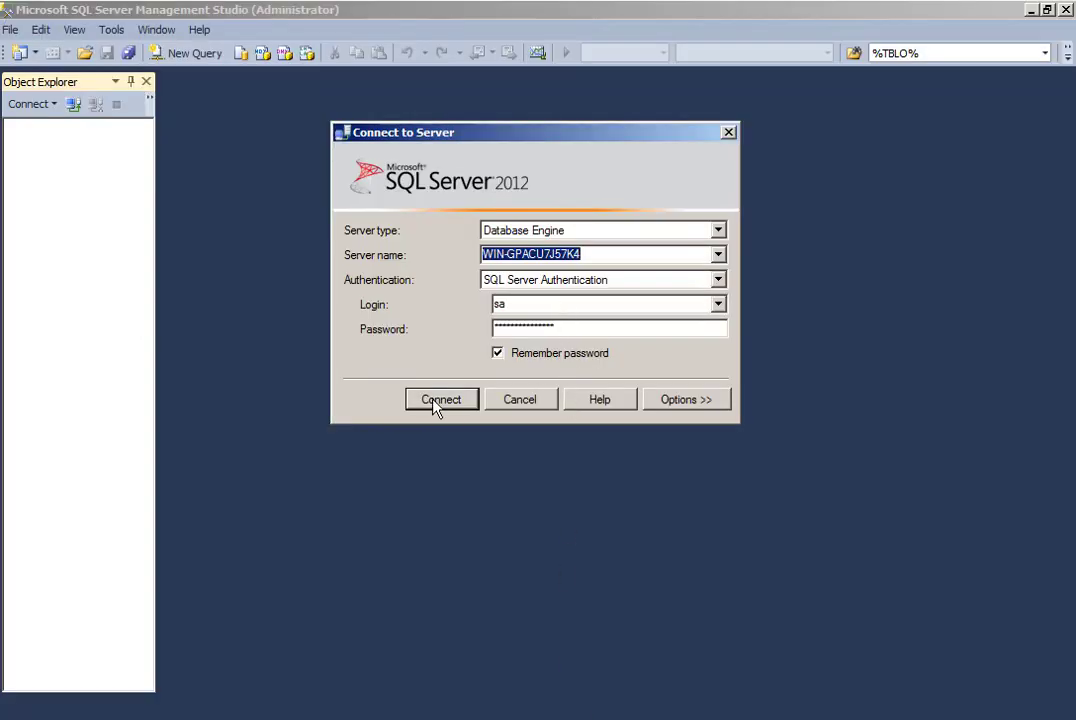
# In SQL Server Management Studio, connect to the WIN-GPACU7J57K4 database engine using SQL Server Authentication and the remembered credentials.
pyautogui.click(440, 400)
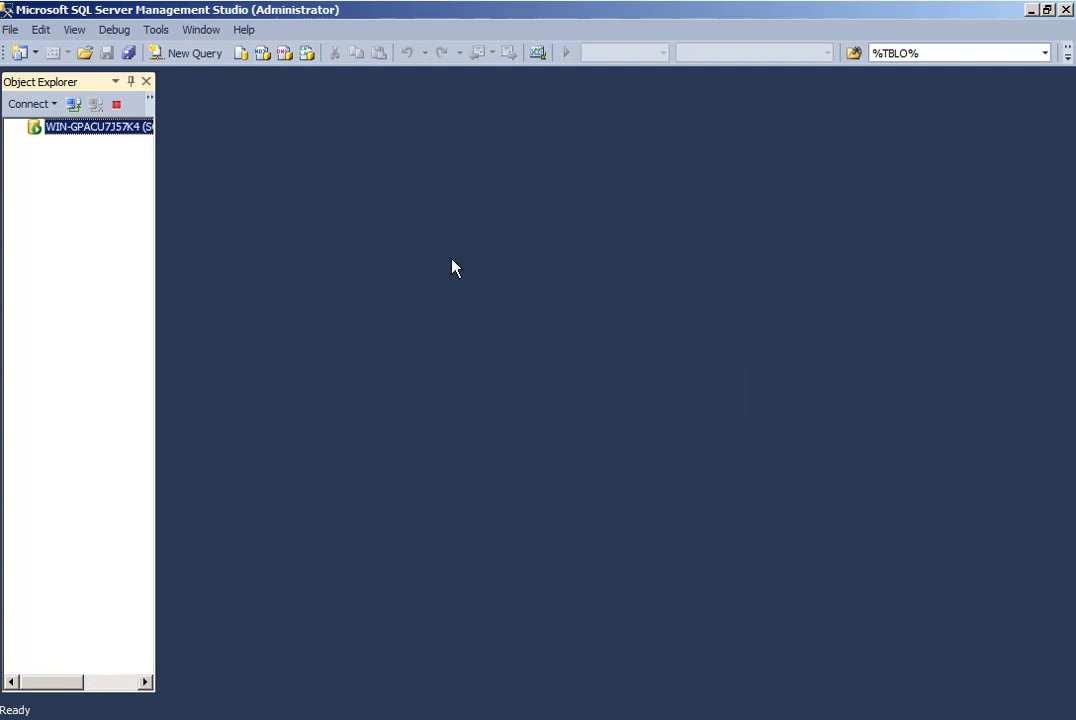
# Expand the SIEBELDB database's tables and query the top 1000 rows of dbo.S_PA_DCSN_RPT.
pyautogui.doubleClick(46, 129)
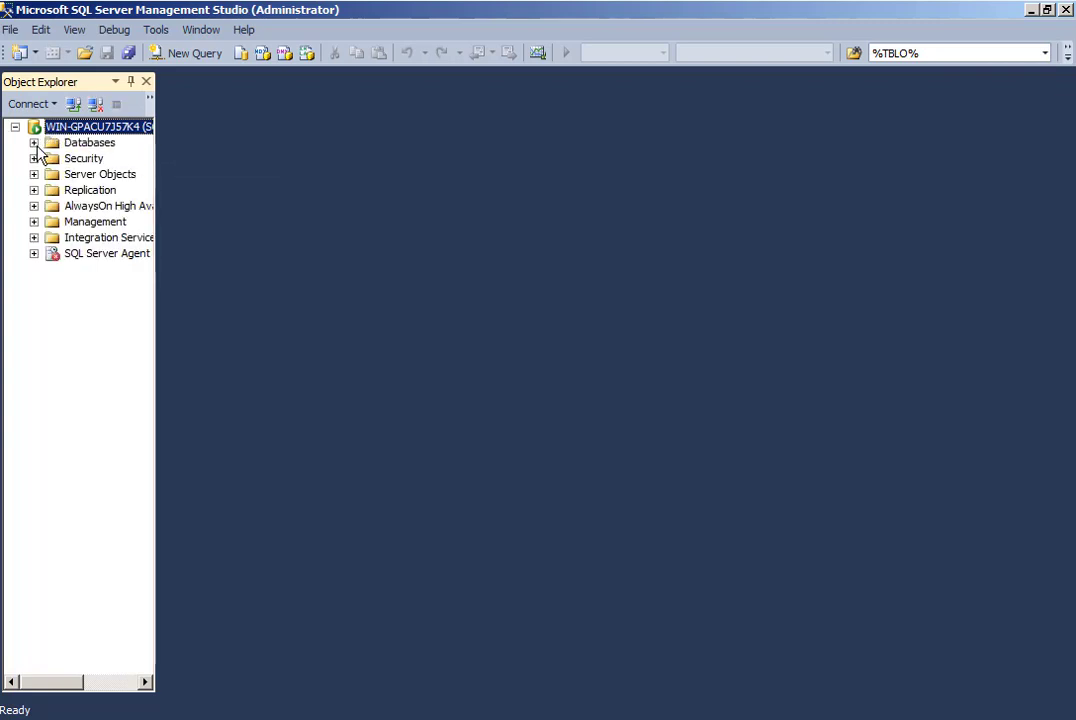
pyautogui.click(34, 143)
pyautogui.click(52, 190)
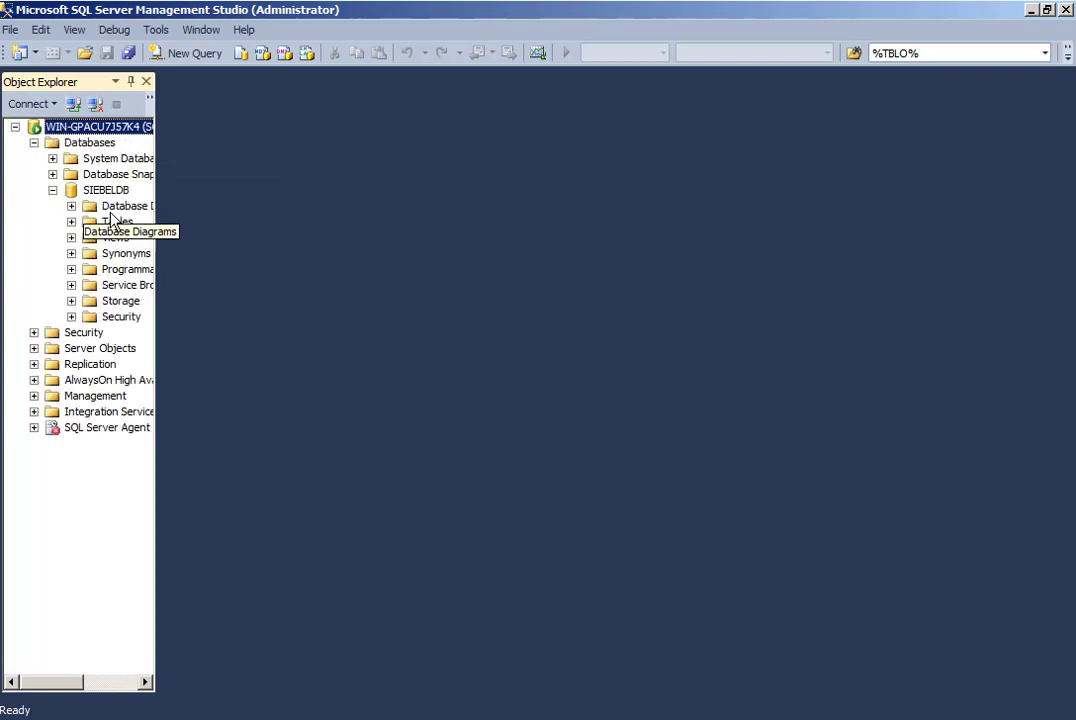
pyautogui.doubleClick(85, 226)
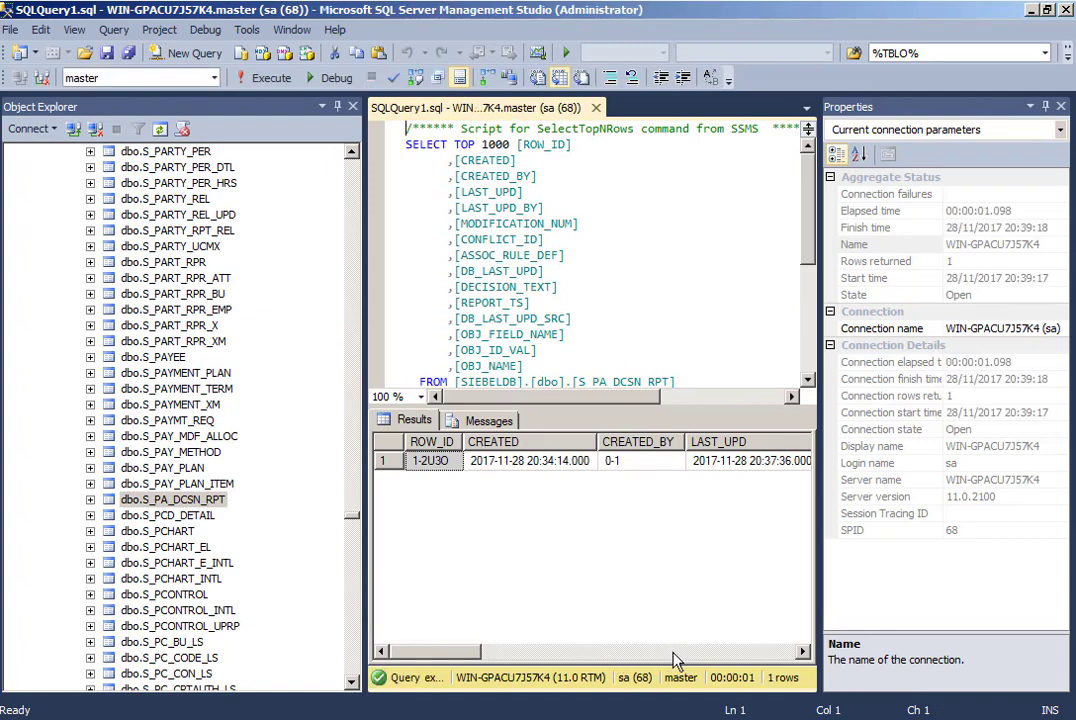
# Examine the saved checkpoint record's columns in the query results, including ASSOC_RULE_DEF, DB_LAST_UPD and DECISION_TEXT.
pyautogui.click(678, 658)
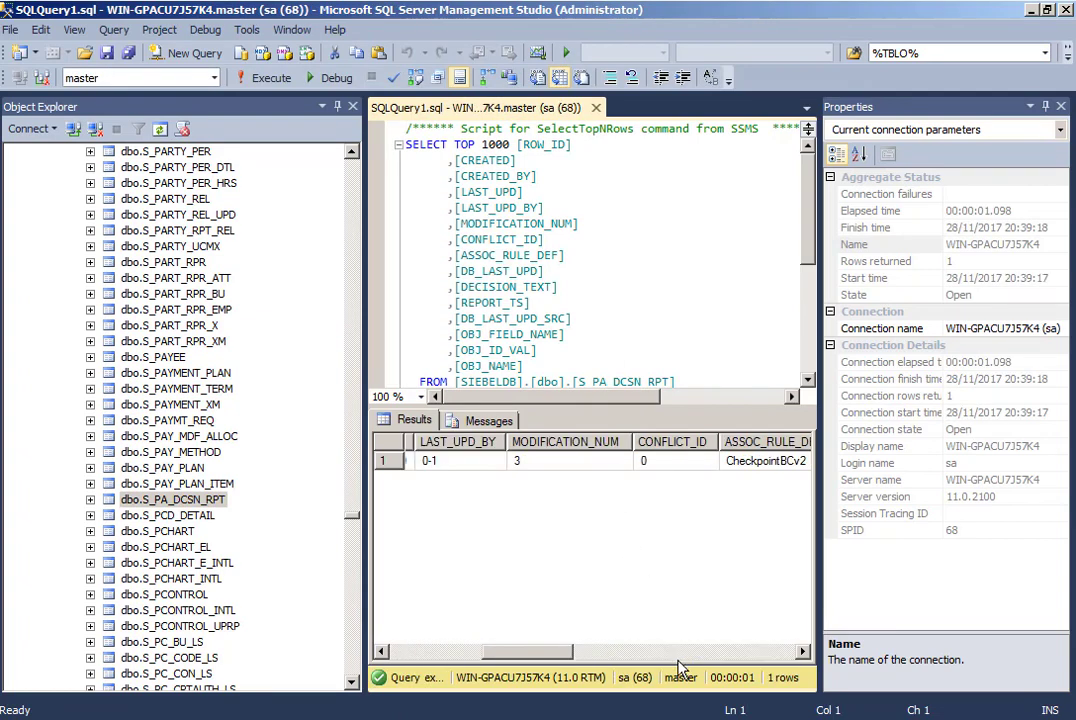
pyautogui.click(702, 656)
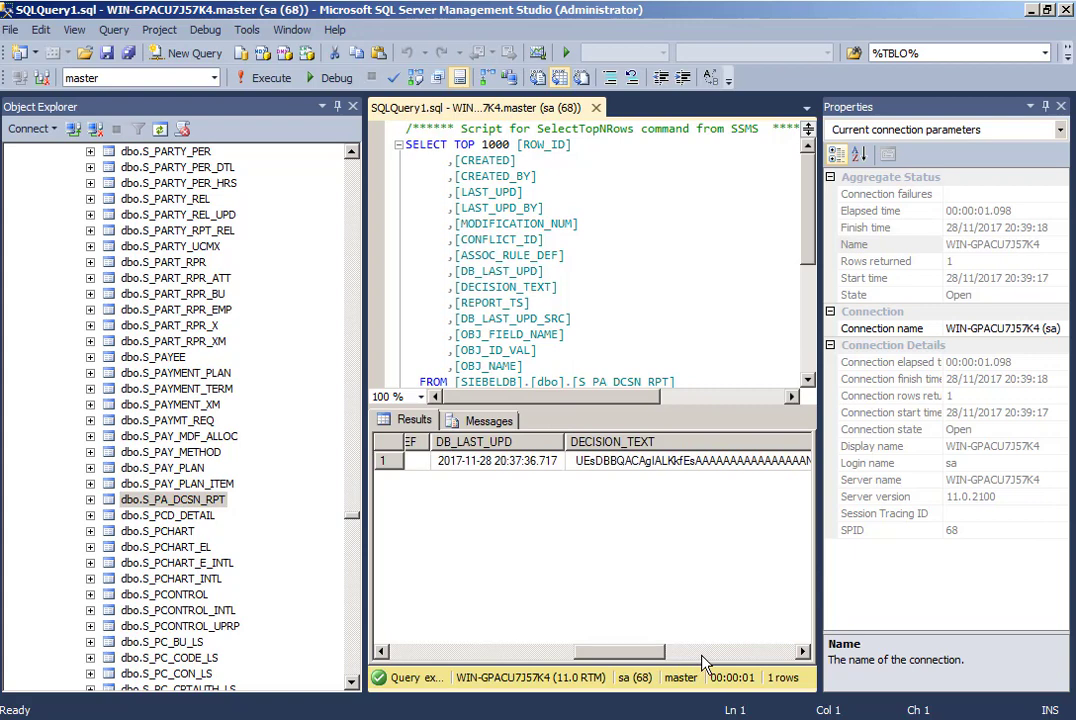
pyautogui.click(702, 656)
pyautogui.moveTo(702, 656); pyautogui.dragTo(672, 655)
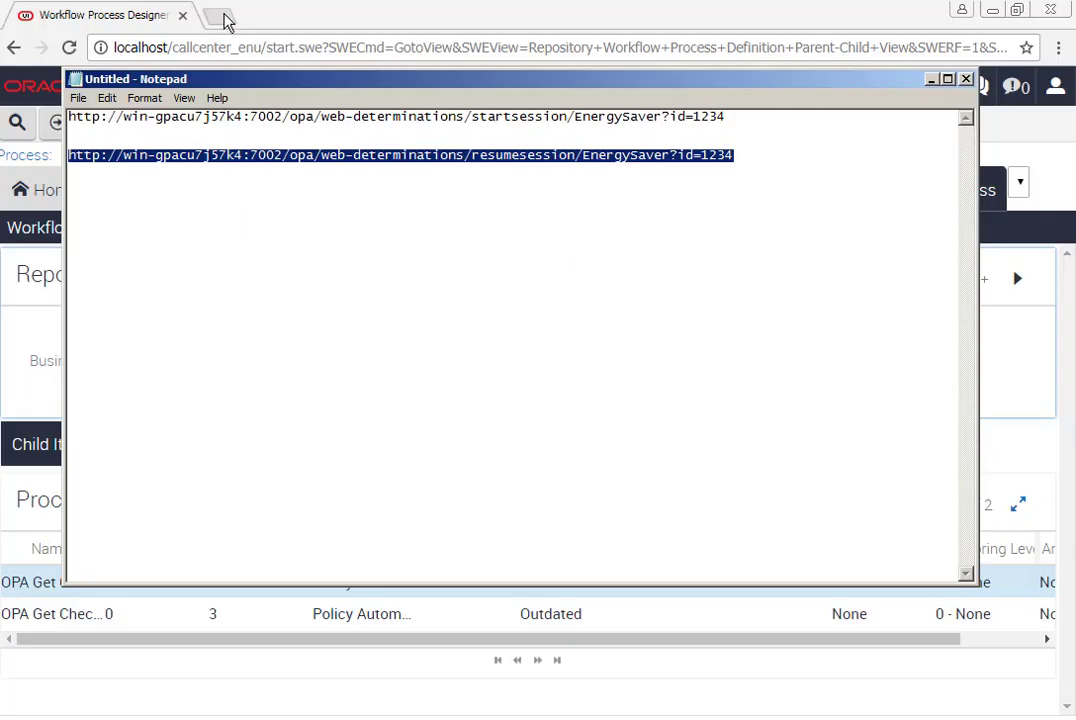
pyautogui.click(223, 19)
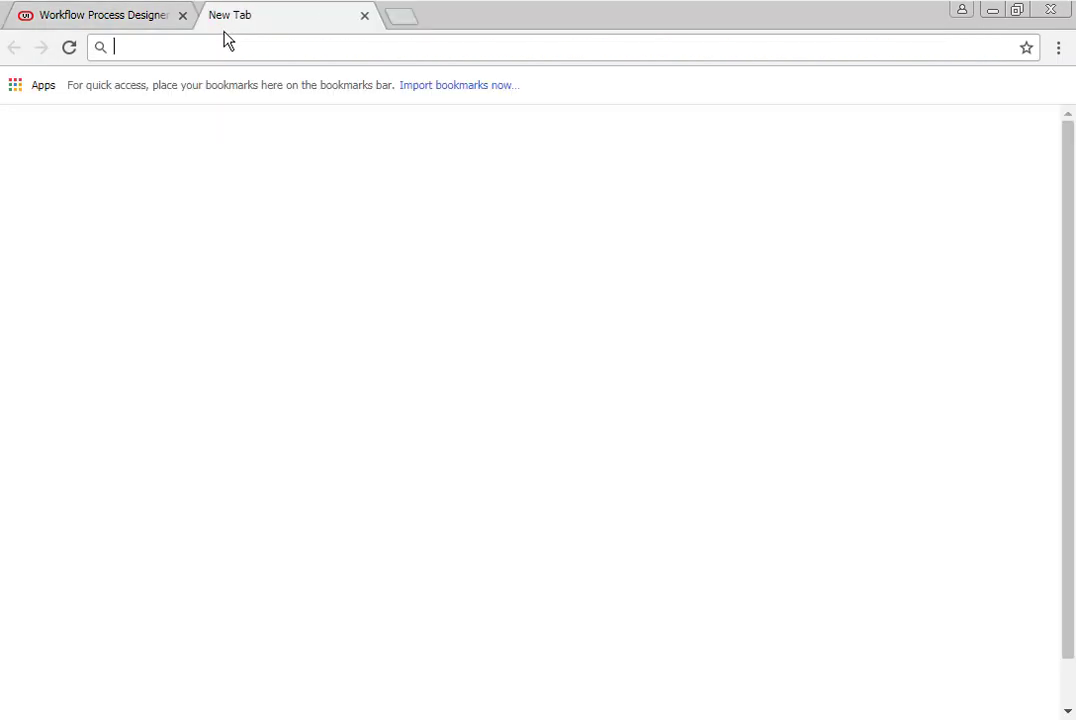
pyautogui.write('http://win-gpacu7j57k4:7002/opa/web-determinations/resumesession/EnergySaver?id=1234')
pyautogui.press('Return')
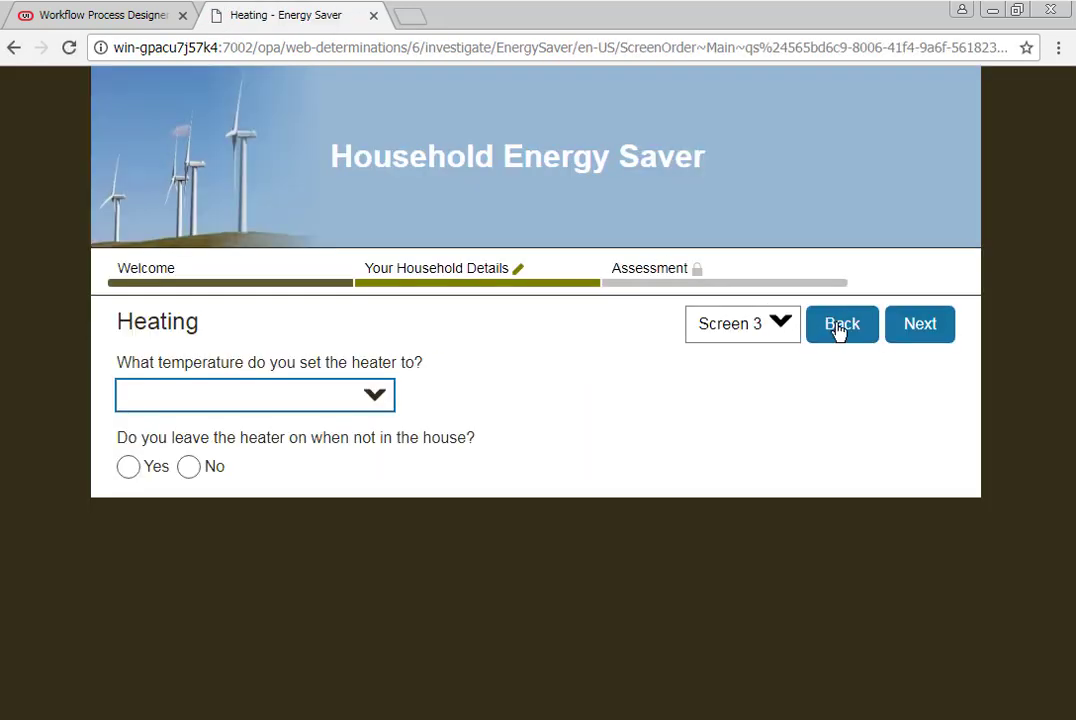
# Go back through the resumed interview to check the Appliances and Lighting answers, and close both browser tabs.
pyautogui.click(838, 329)
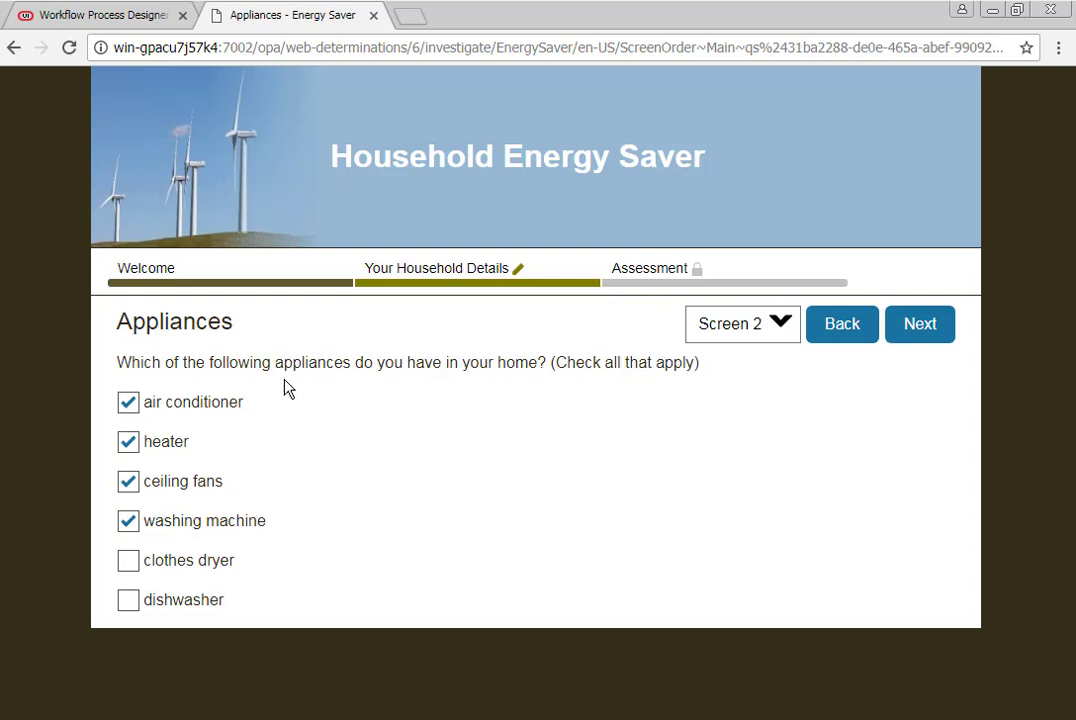
pyautogui.click(838, 329)
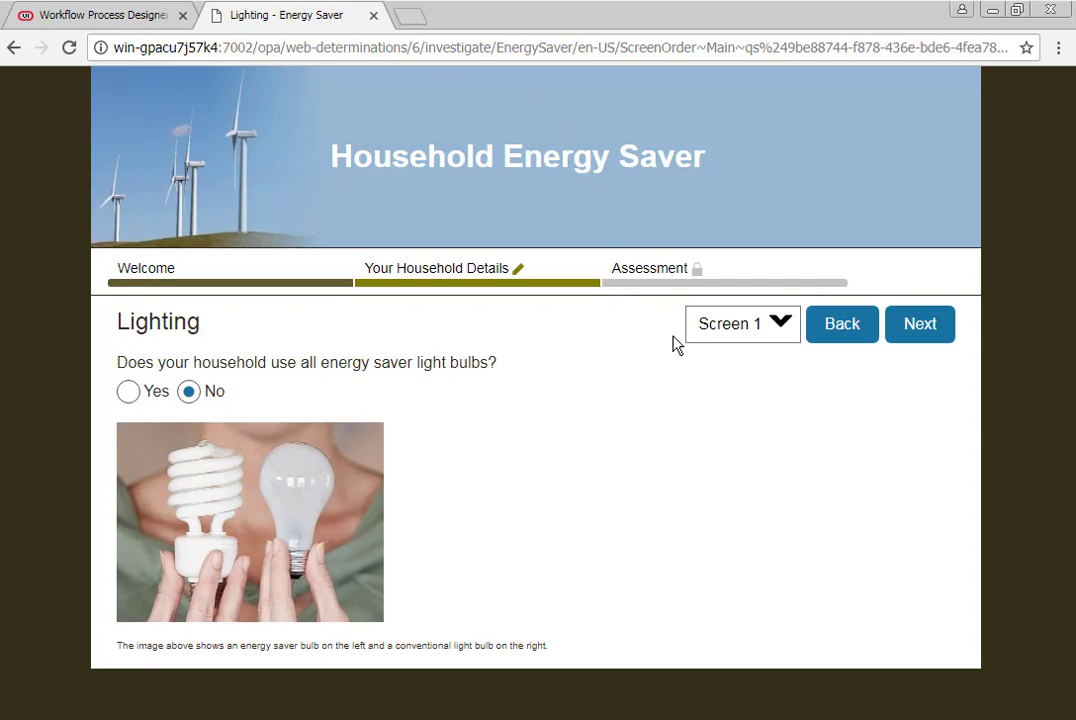
pyautogui.click(373, 15)
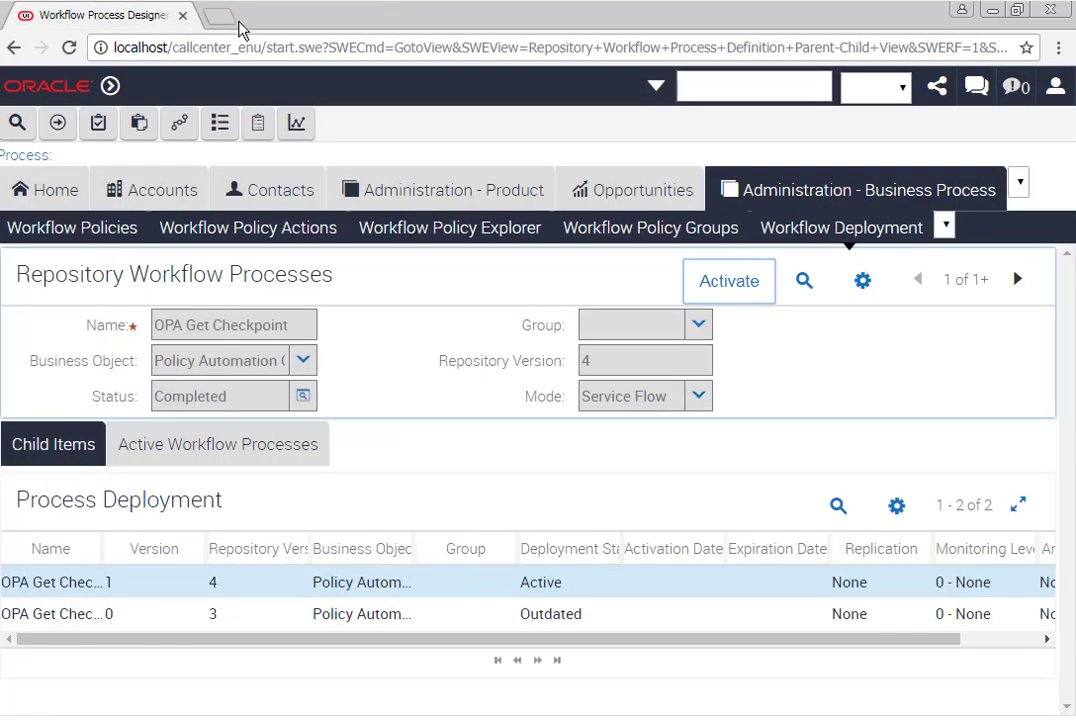
pyautogui.click(183, 16)
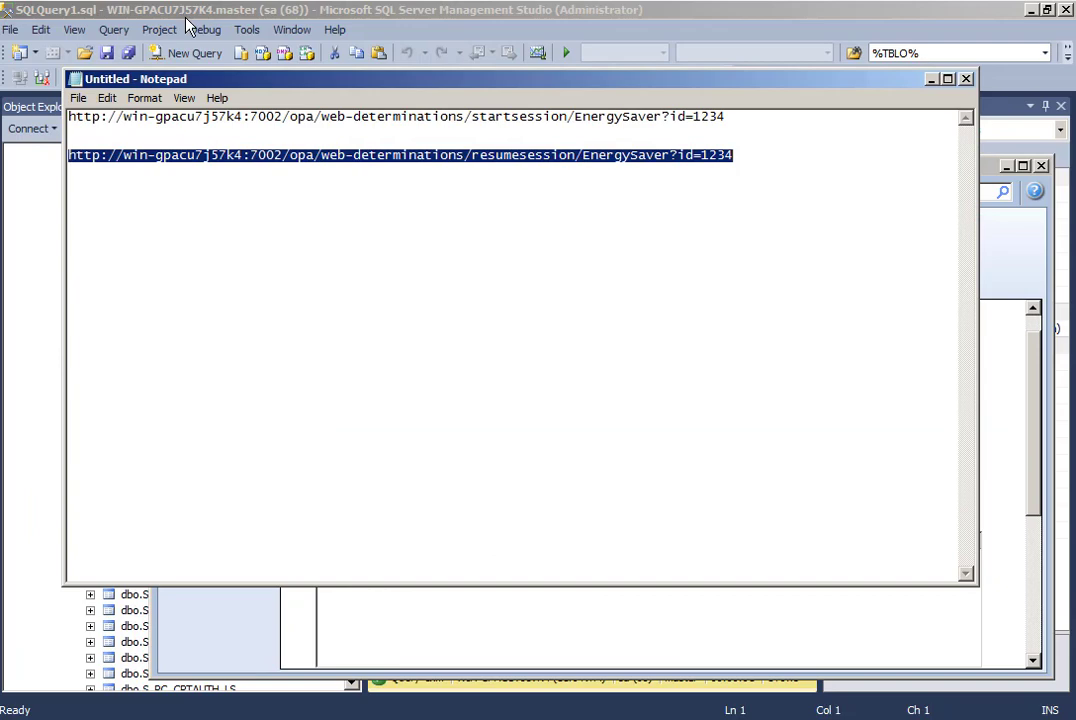
# Save the Notepad session URLs as "Get and Set Checkpoint" in the Documents library and close Notepad.
pyautogui.click(846, 196)
pyautogui.hotkey('ctrl', 's')
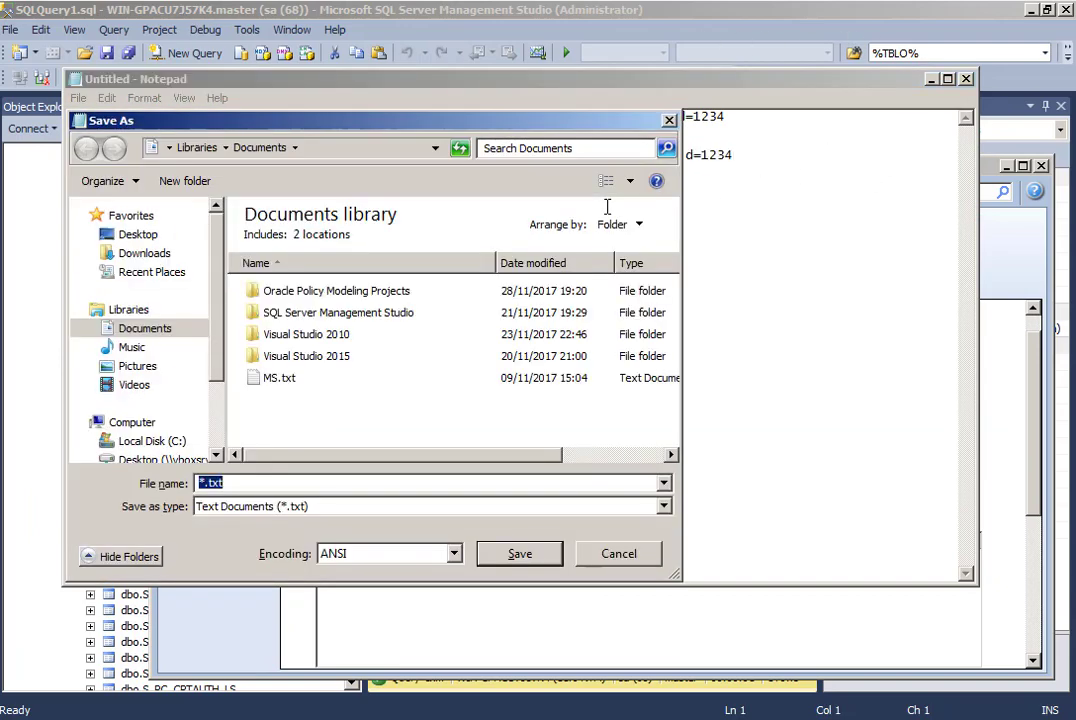
pyautogui.write('Get an ')
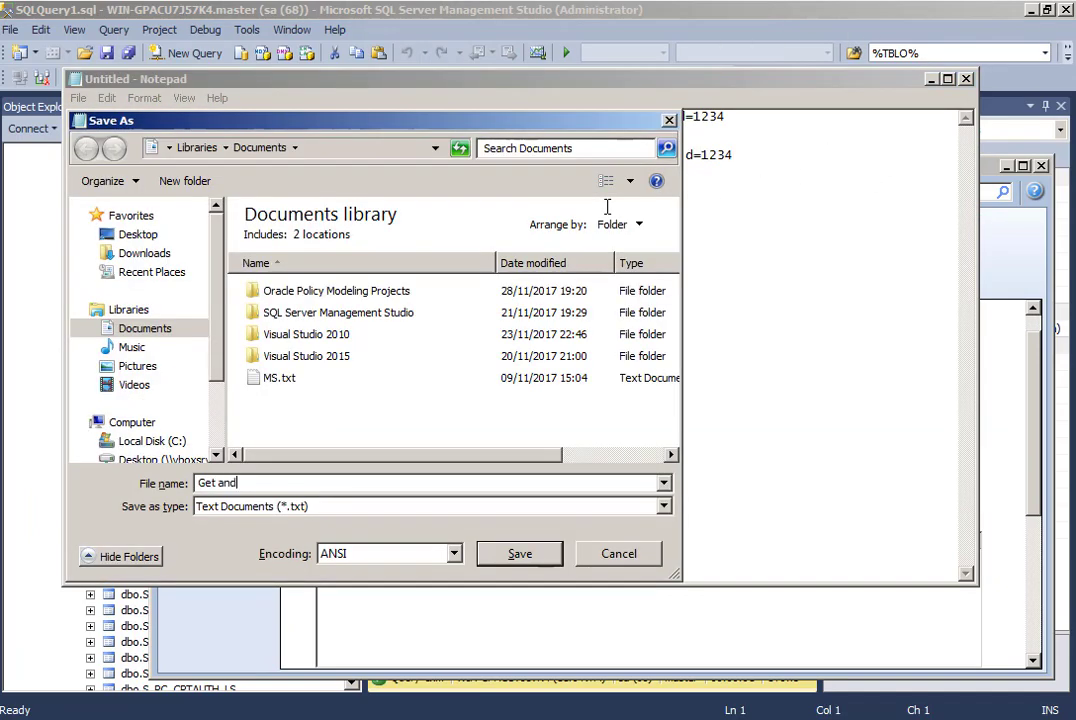
pyautogui.write(' Set Checkpoint')
pyautogui.press('Return')
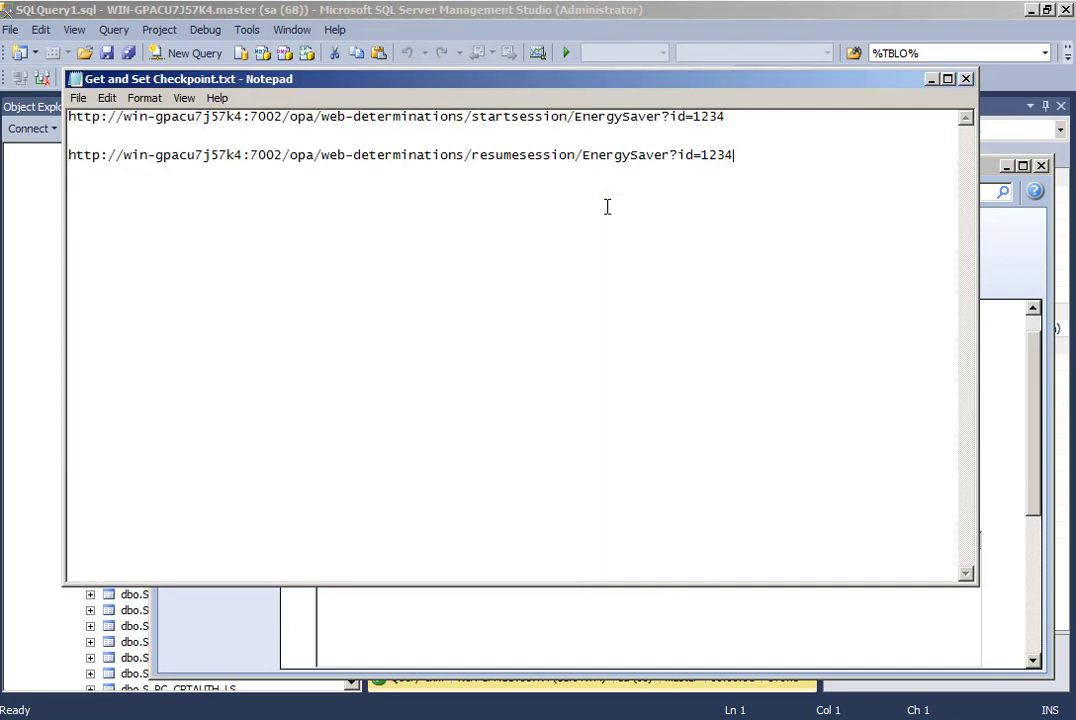
pyautogui.click(966, 79)
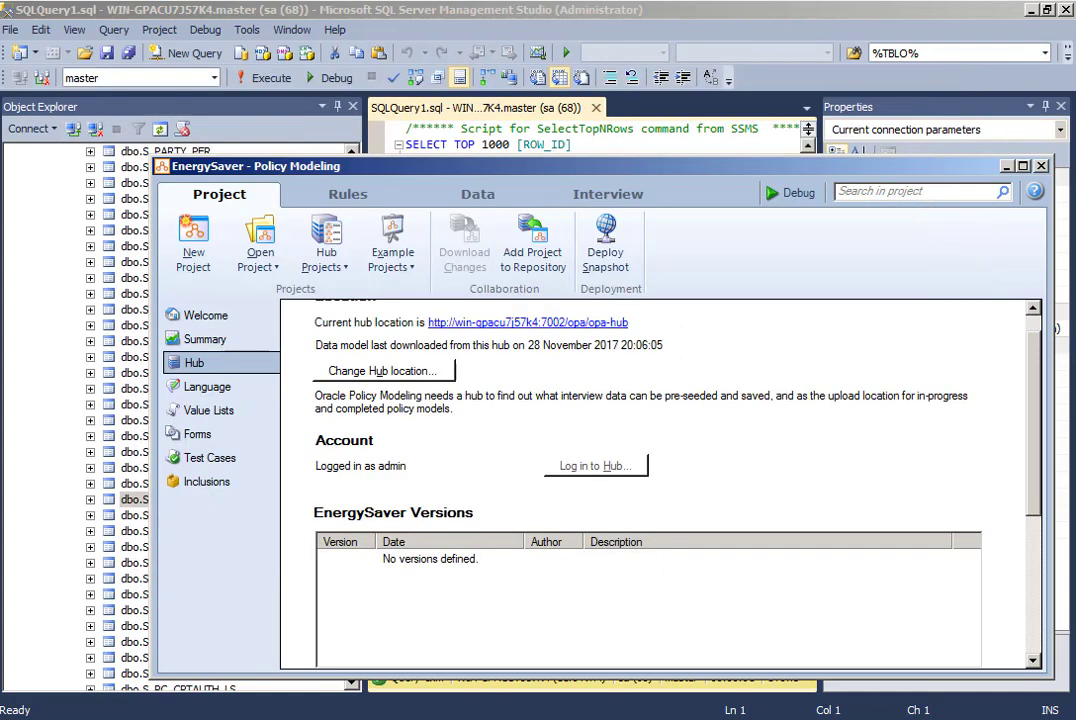
# Close Policy Modeling, SQL Server Management Studio, Siebel Tools and the remaining window in front of Services.
pyautogui.click(1039, 165)
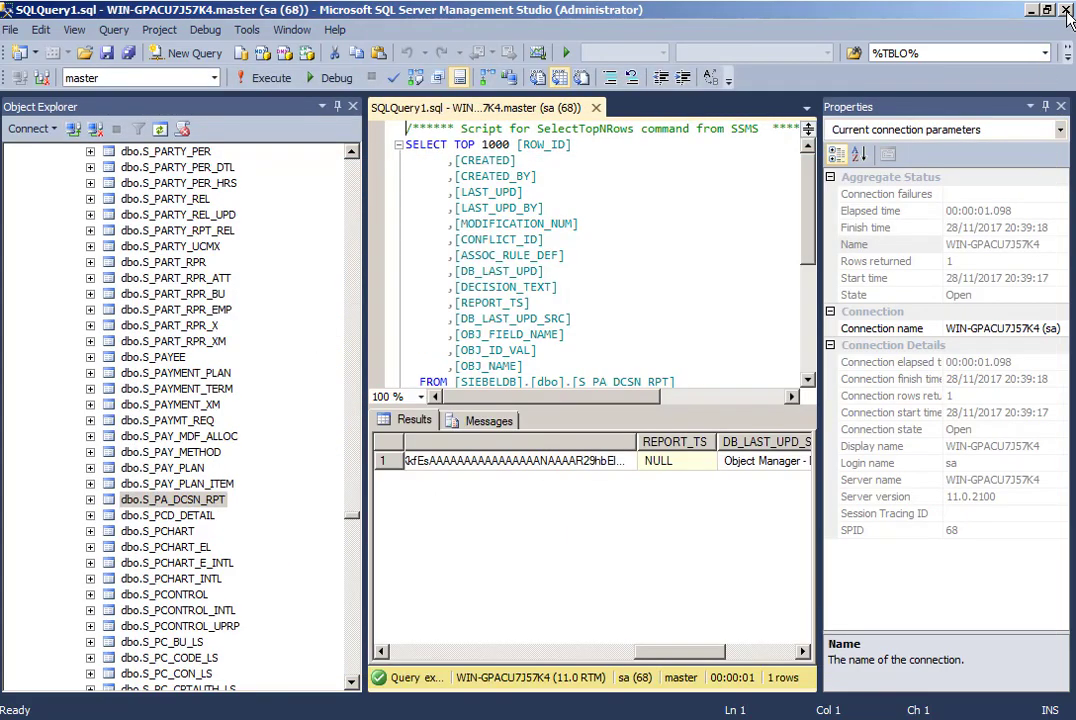
pyautogui.click(1065, 11)
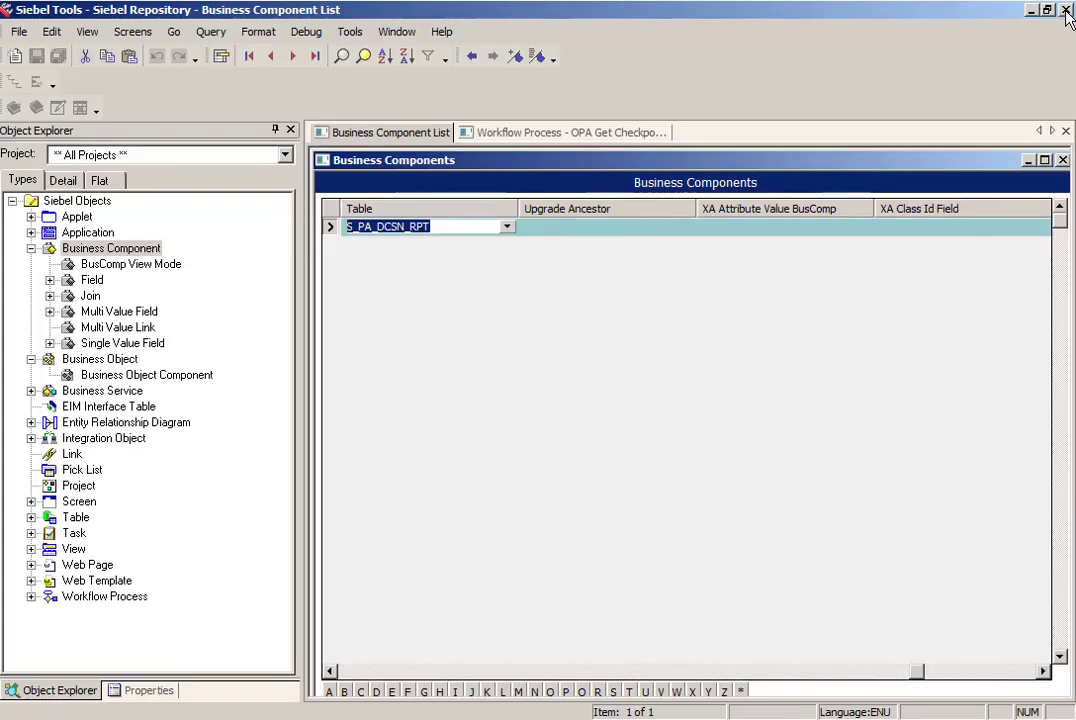
pyautogui.click(1065, 11)
pyautogui.click(968, 138)
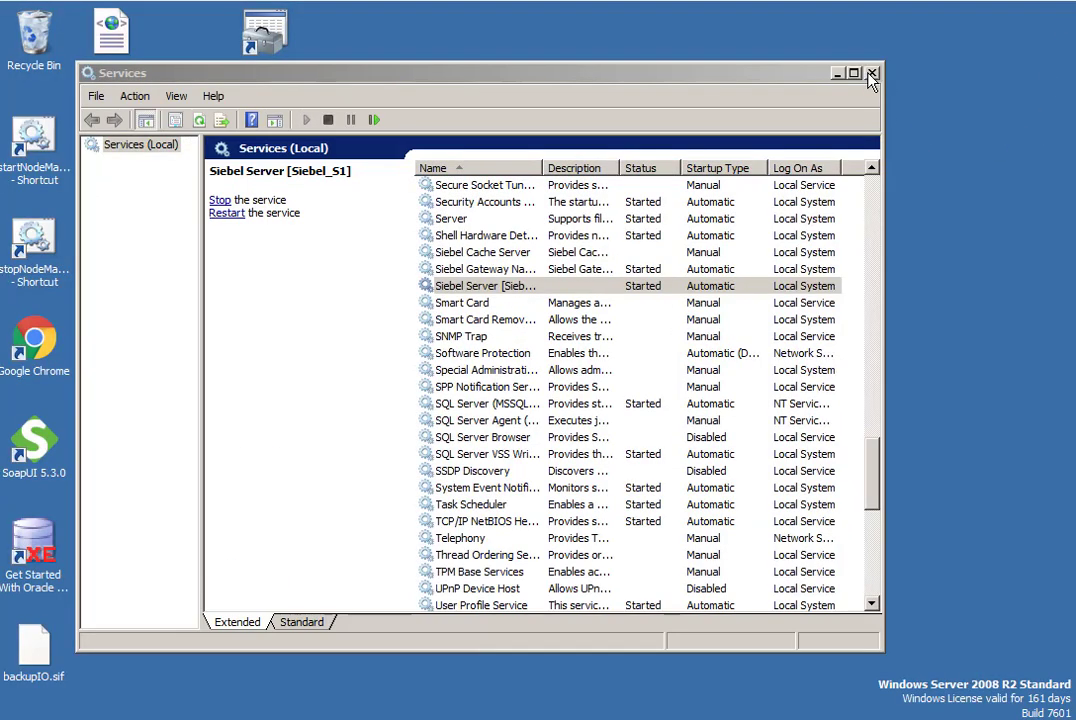